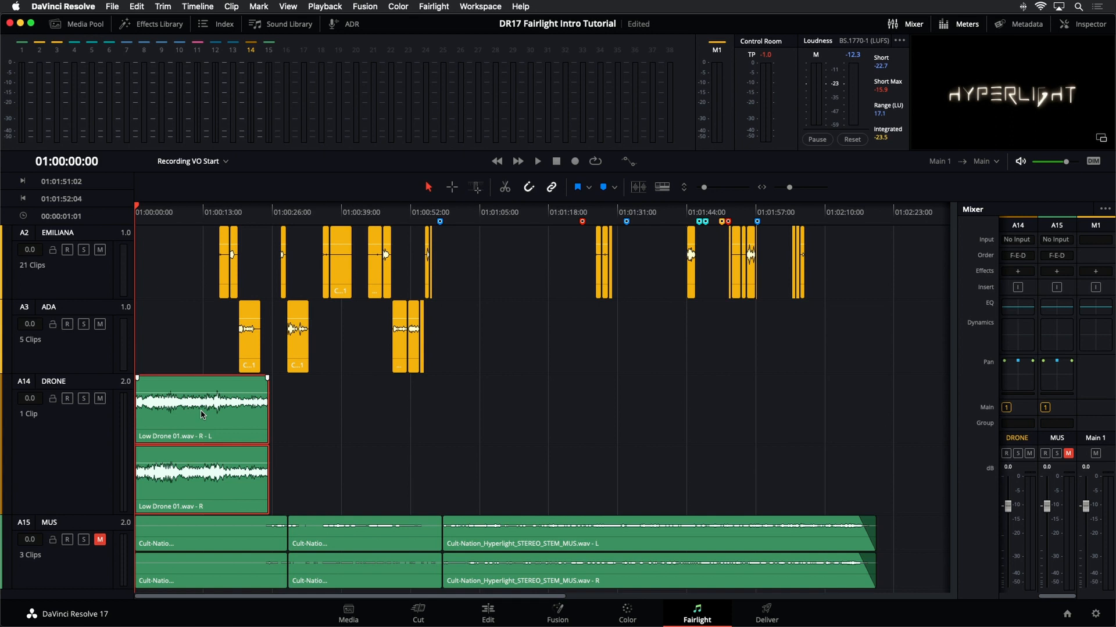
# - Duplicate the Low Drone clip and place the copy so it overlaps the end of the first clip on the DRONE track
pyautogui.moveTo(201, 413); pyautogui.dragTo(314, 428)
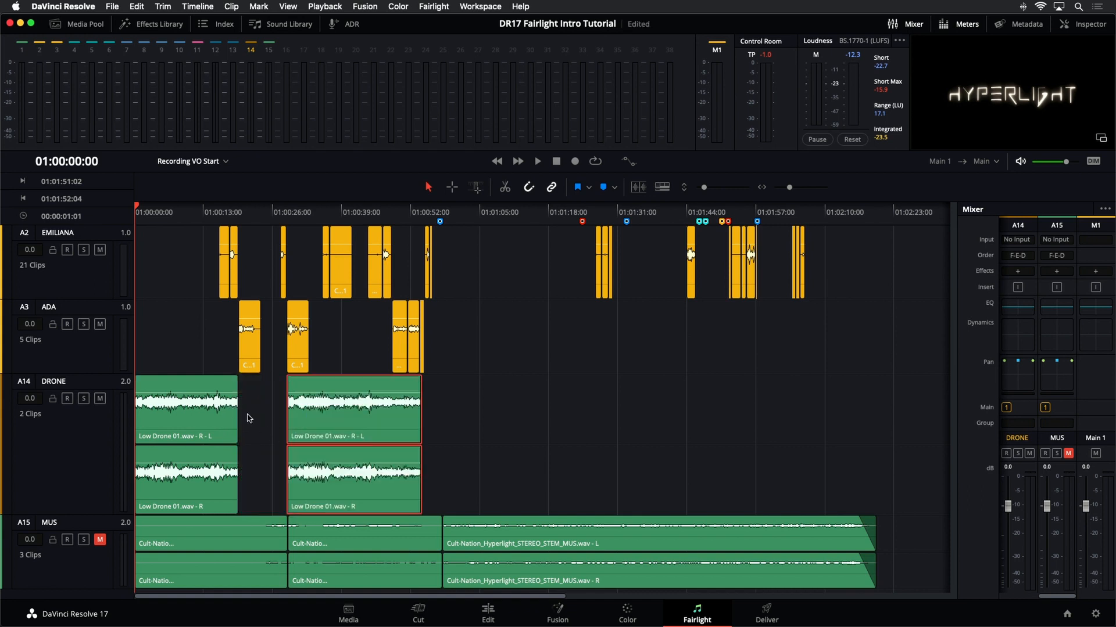
pyautogui.moveTo(235, 421); pyautogui.dragTo(268, 423)
pyautogui.moveTo(337, 424); pyautogui.dragTo(255, 424)
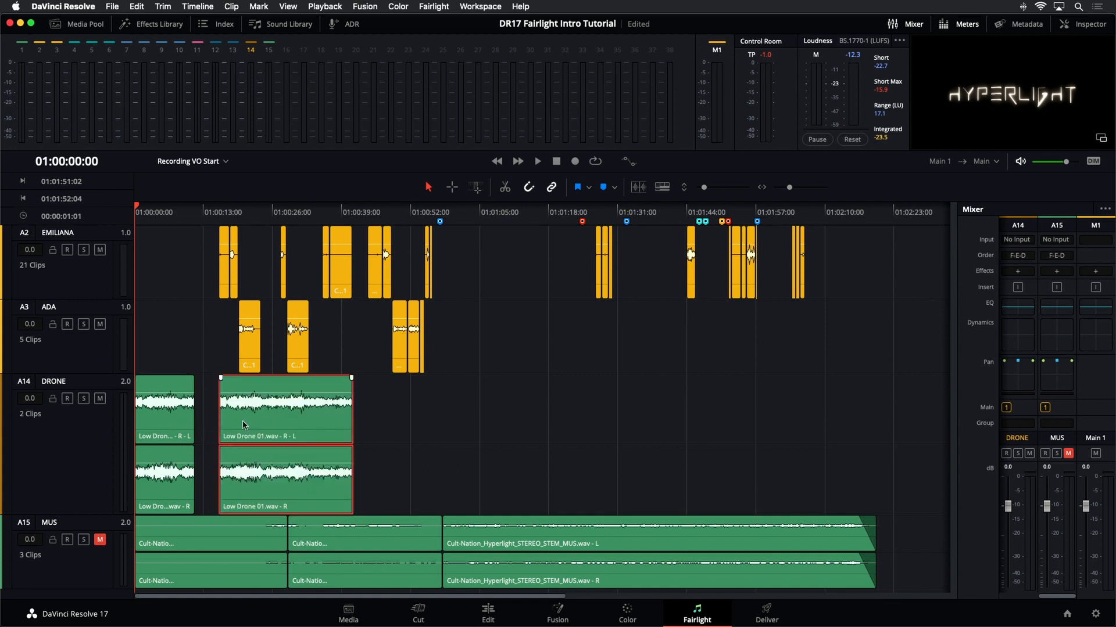
# - Save the project and turn on Layered Audio Editing
pyautogui.press('super+s')
pyautogui.click(207, 7)
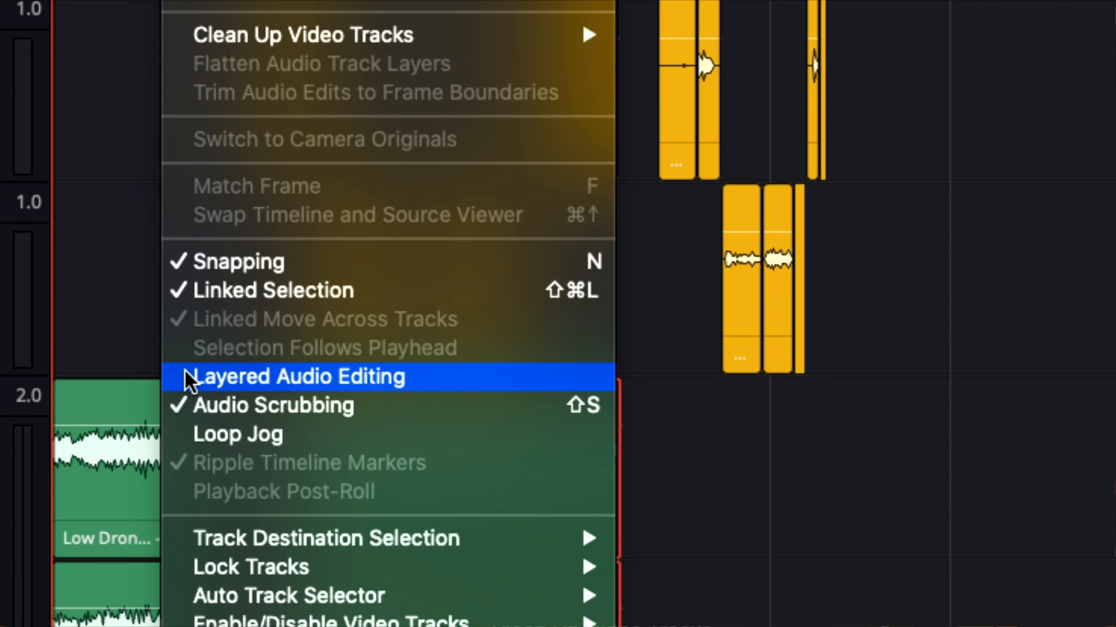
pyautogui.click(183, 376)
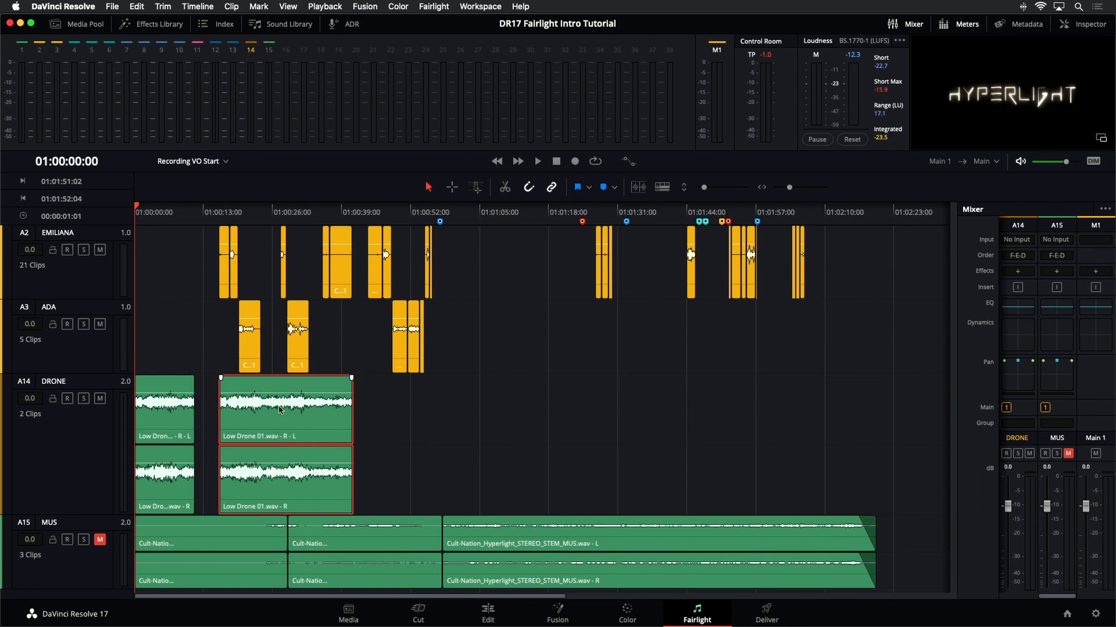
# - Move the copied drone clip clear of the first one and give both drone clips short fade-ins
pyautogui.moveTo(273, 405); pyautogui.dragTo(414, 420)
pyautogui.moveTo(190, 426); pyautogui.dragTo(267, 426)
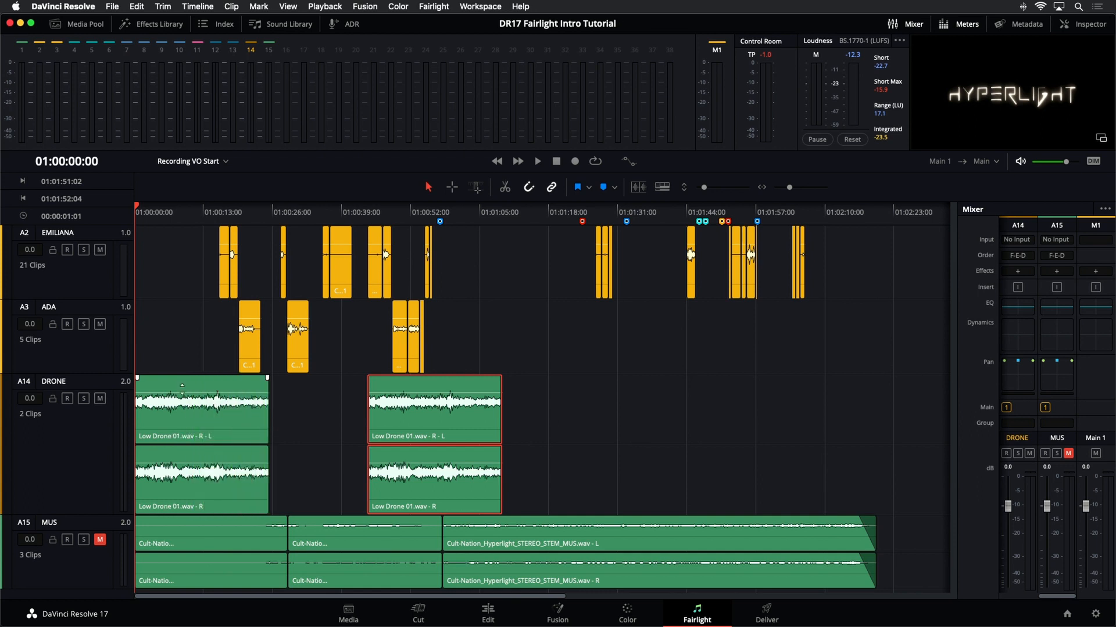
pyautogui.moveTo(138, 378); pyautogui.dragTo(152, 377)
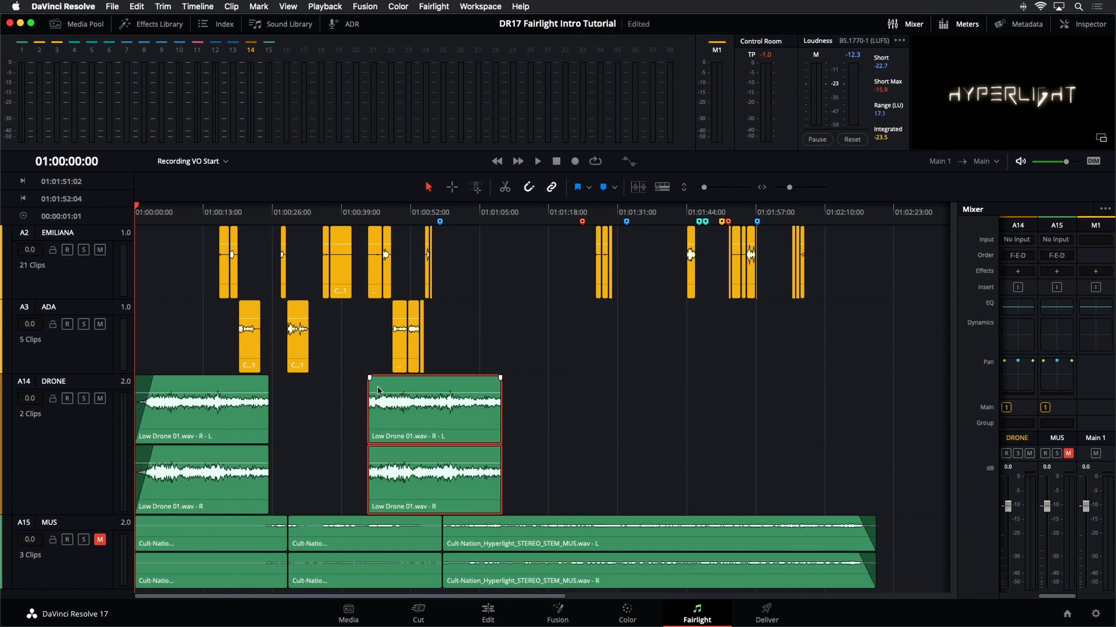
pyautogui.moveTo(370, 378); pyautogui.dragTo(386, 378)
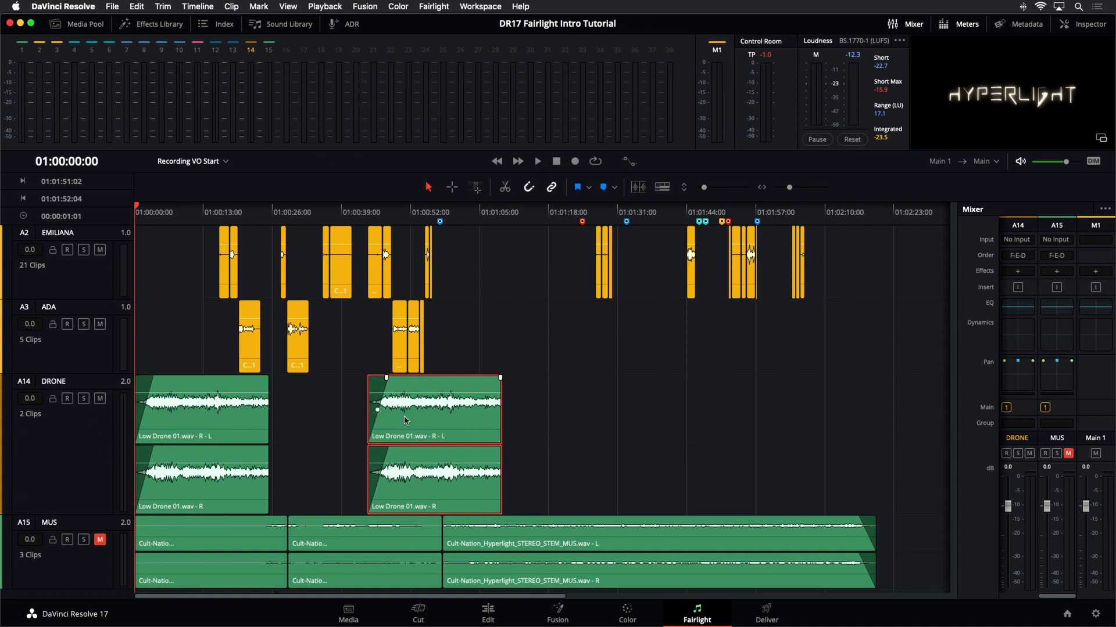
# - Slide the copied drone clip back so it overlaps the tail of the first drone clip
pyautogui.moveTo(405, 419); pyautogui.dragTo(289, 426)
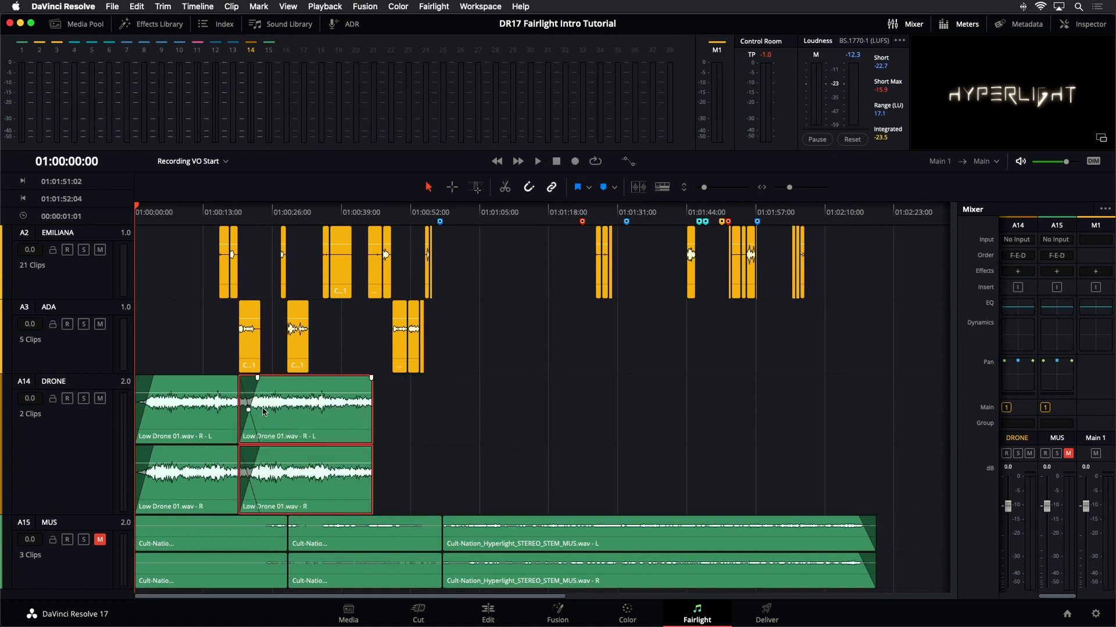
pyautogui.moveTo(263, 411); pyautogui.dragTo(323, 377)
pyautogui.moveTo(367, 412); pyautogui.dragTo(285, 412)
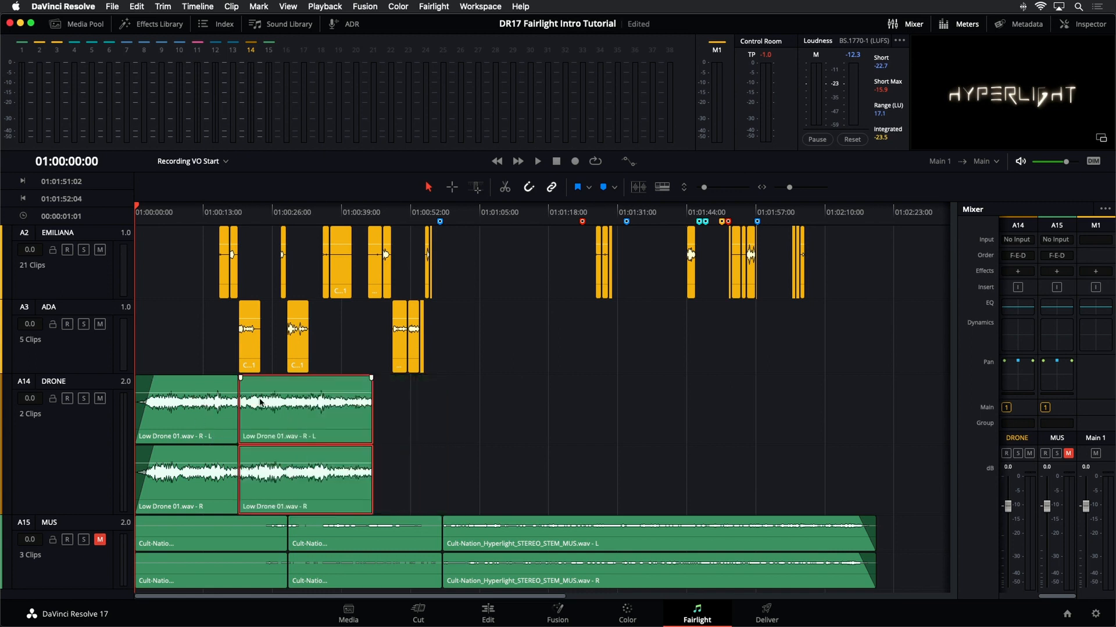
# - Save the project and select the DRONE track
pyautogui.press('super+s')
pyautogui.click(92, 446)
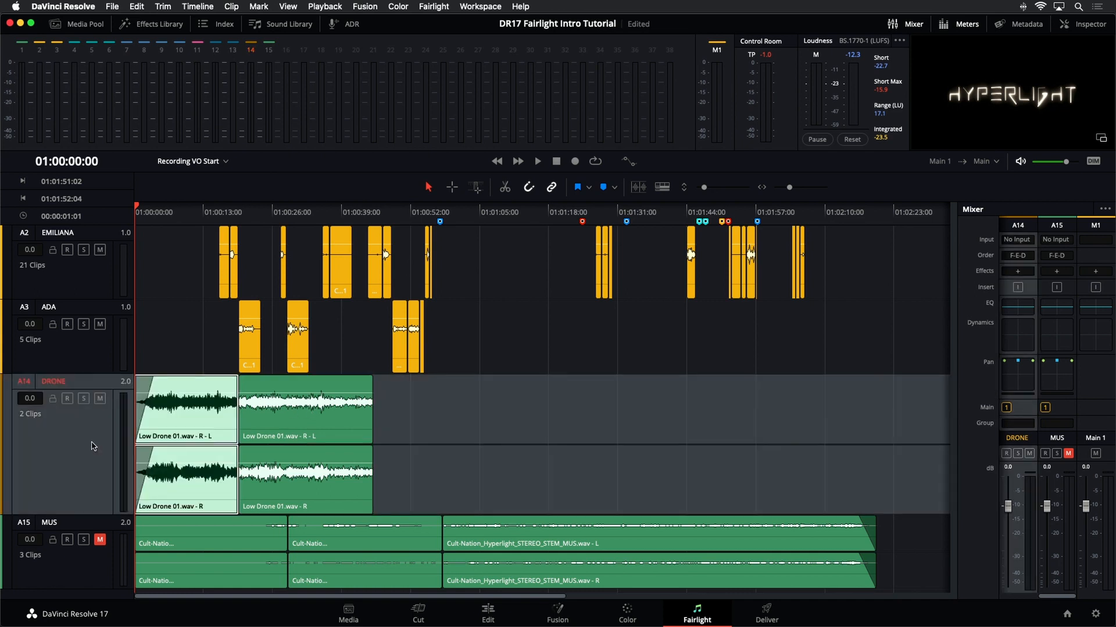
pyautogui.scroll(1, 93, 446)
pyautogui.scroll(-2, 93, 446)
pyautogui.scroll(2, 89, 445)
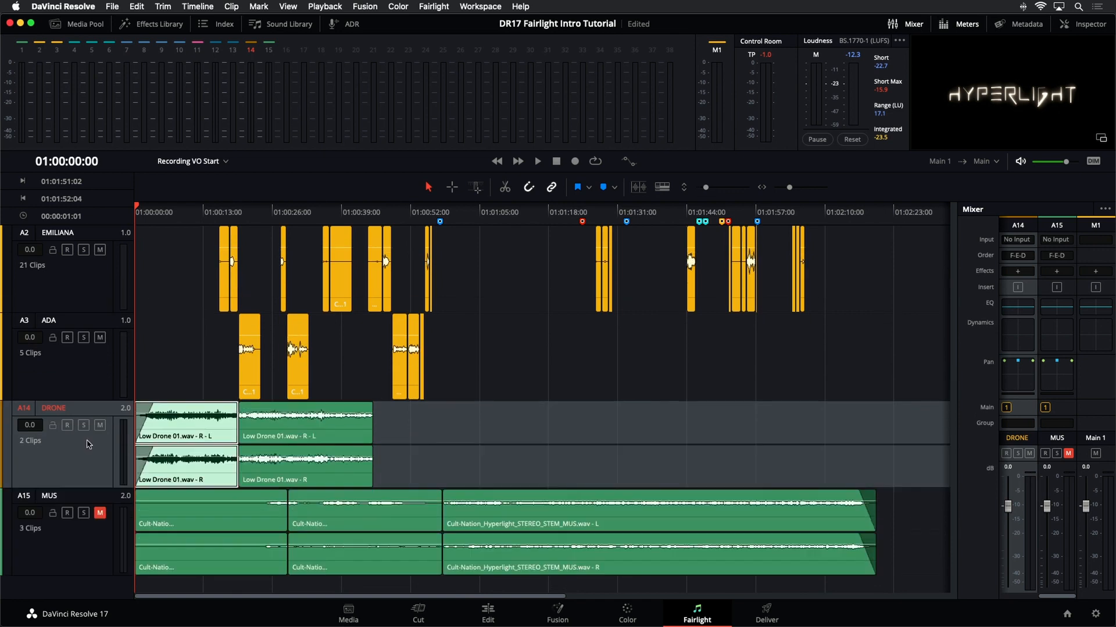
pyautogui.scroll(3, 89, 445)
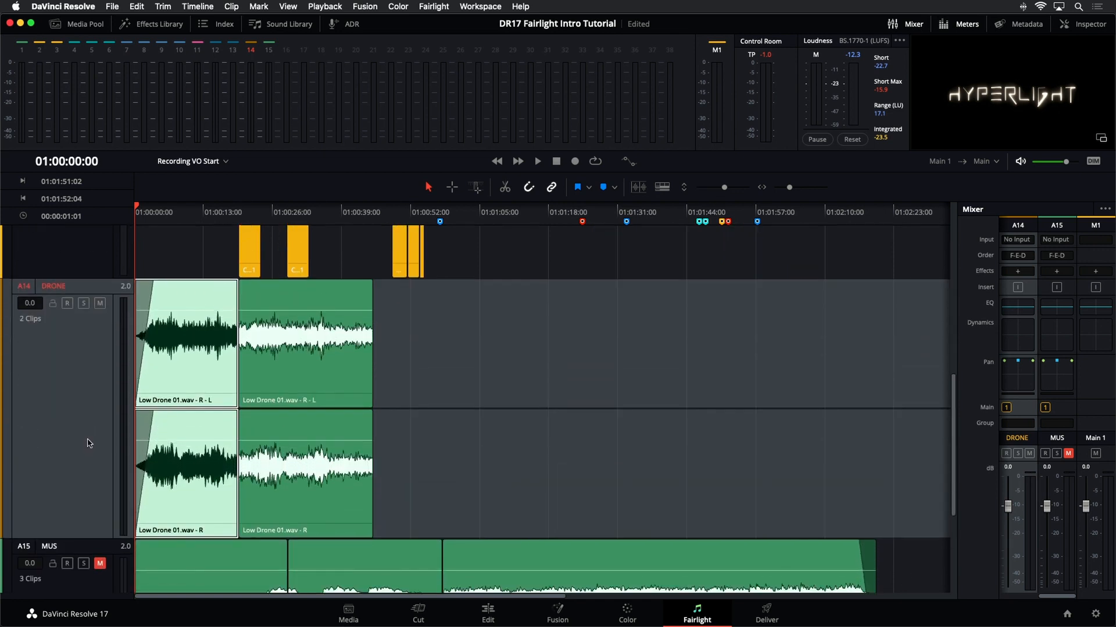
pyautogui.scroll(2, 89, 443)
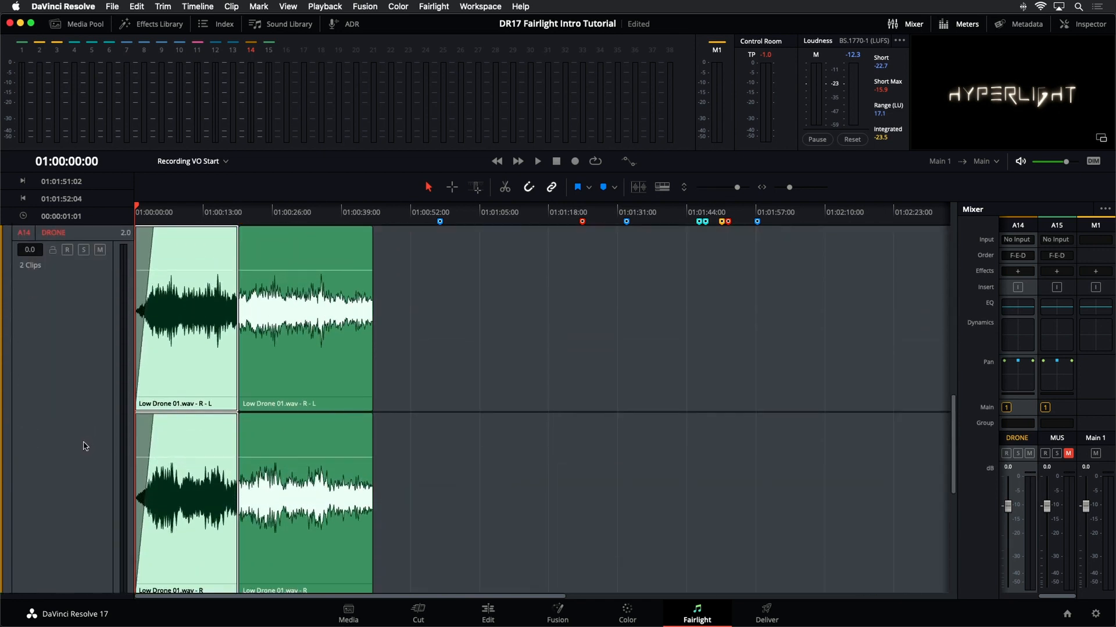
pyautogui.scroll(-1, 85, 447)
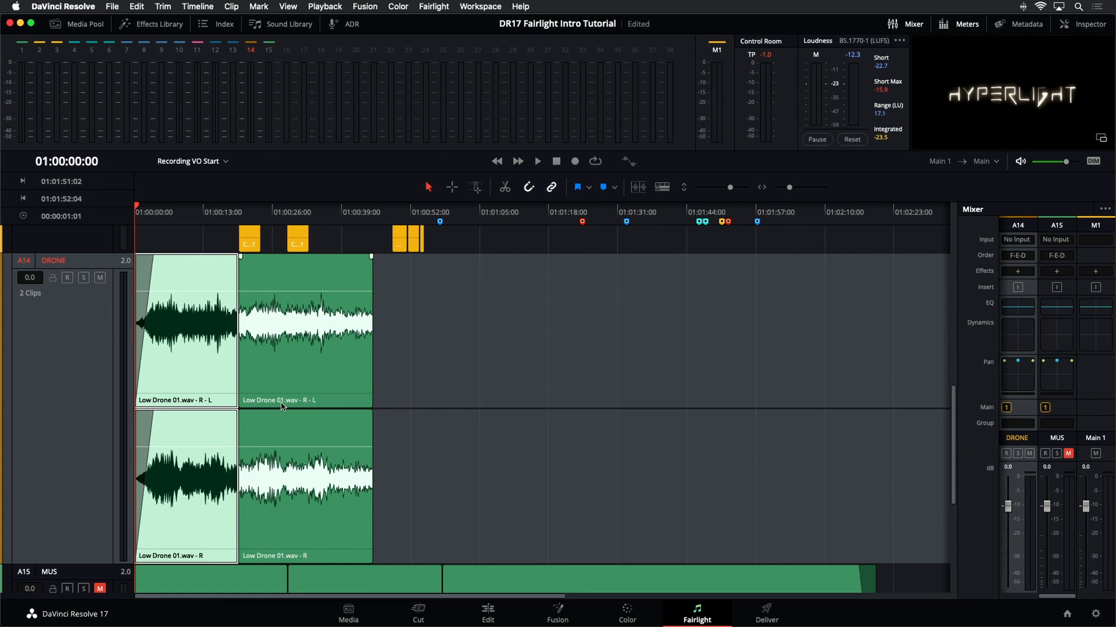
pyautogui.scroll(3, 269, 267)
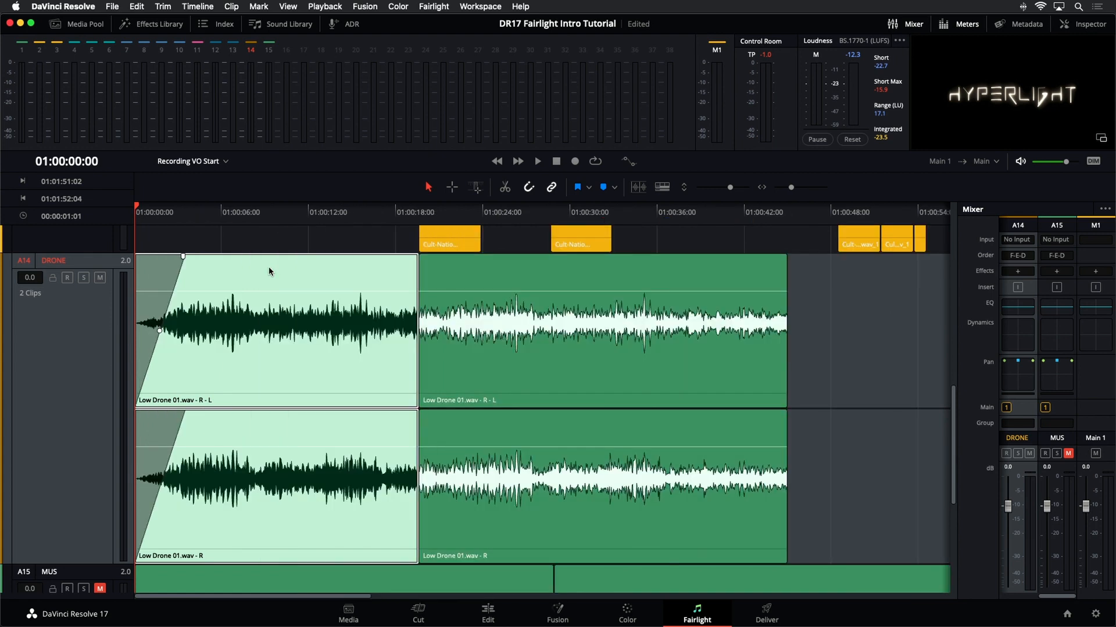
# - Add a fade-in over the overlap at the start of the copied drone clip to crossfade the two clips
pyautogui.moveTo(515, 357); pyautogui.dragTo(486, 360)
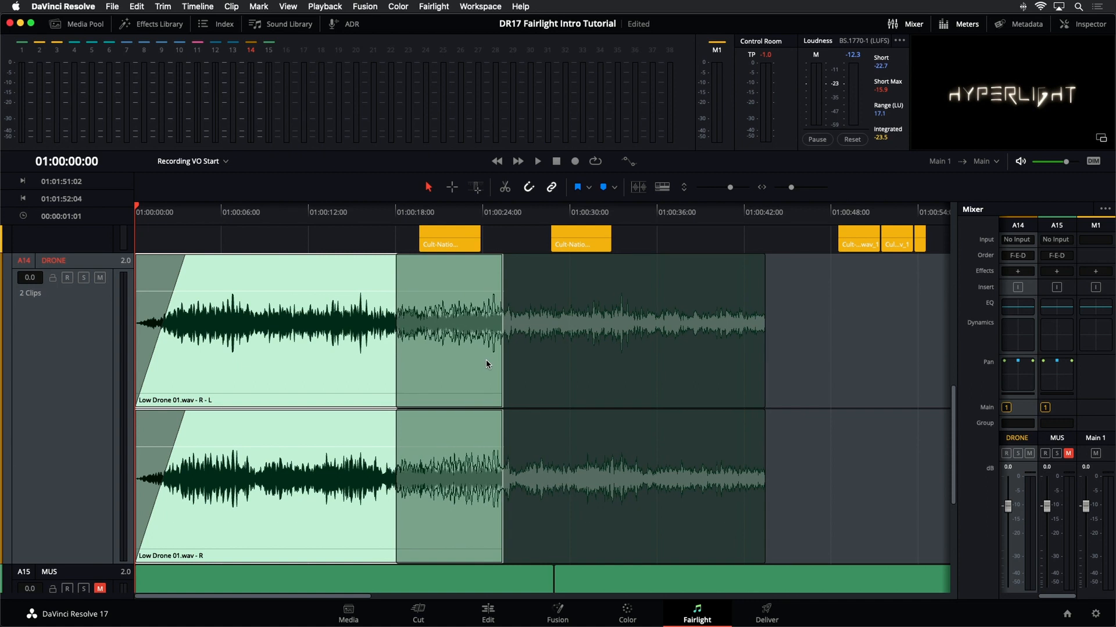
pyautogui.moveTo(486, 360); pyautogui.dragTo(514, 360)
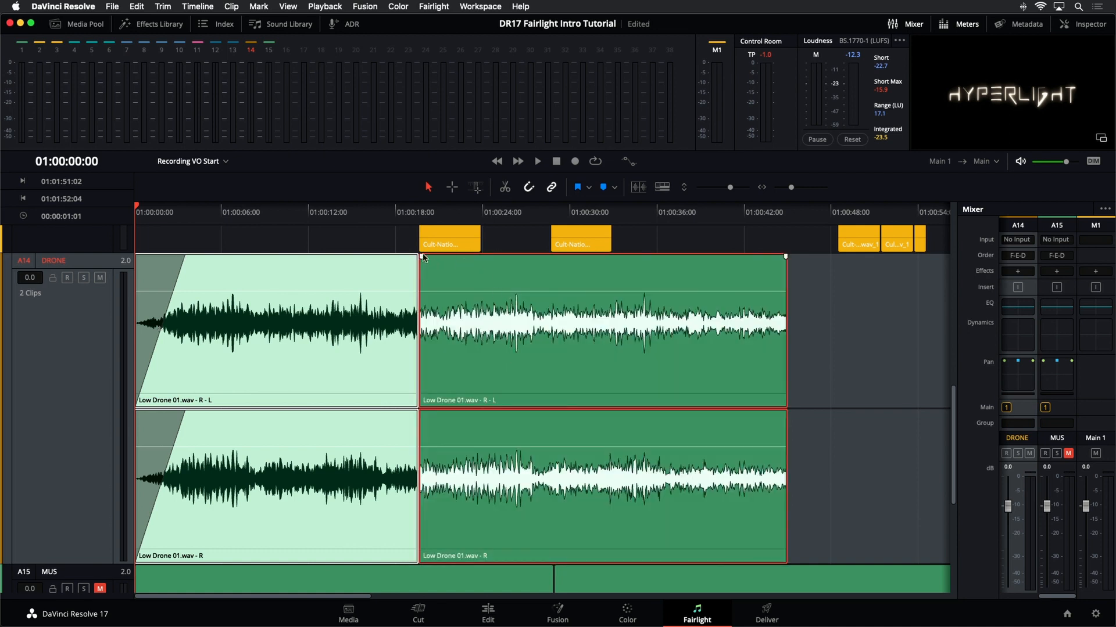
pyautogui.moveTo(424, 257); pyautogui.dragTo(478, 260)
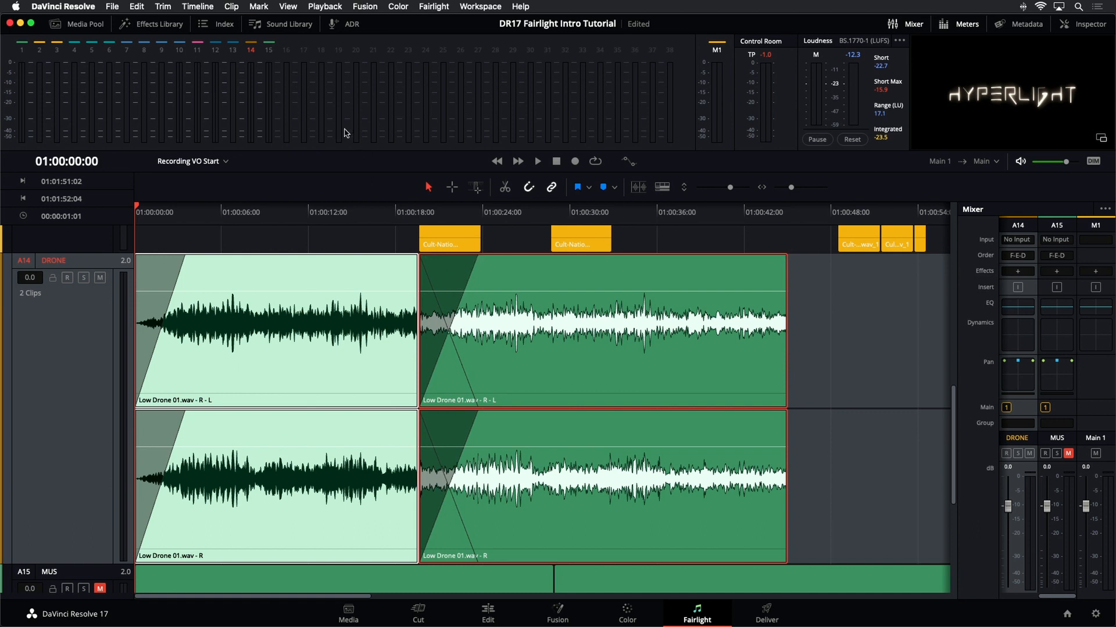
# - Toggle Show Audio Track Layers on to inspect the stacked drone clips, then off again
pyautogui.click(288, 7)
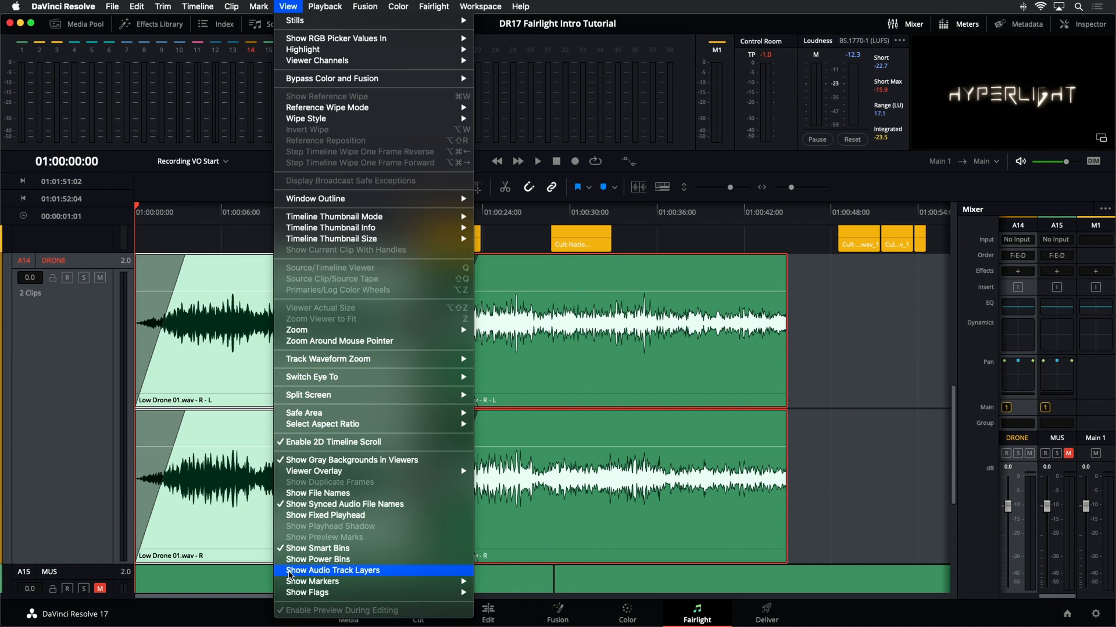
pyautogui.click(290, 571)
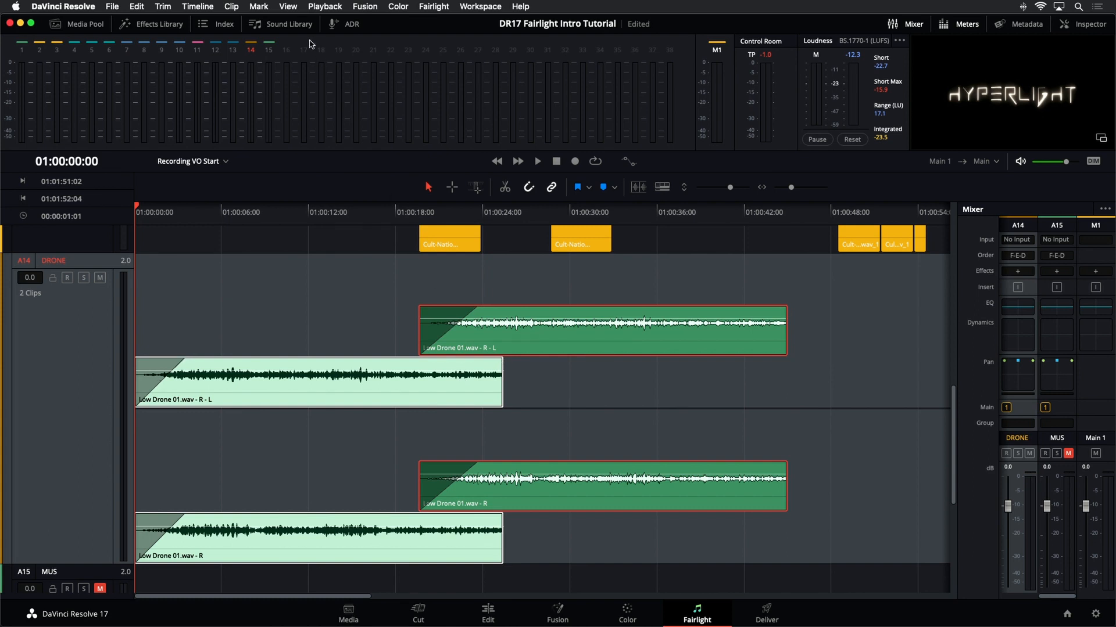
pyautogui.click(289, 6)
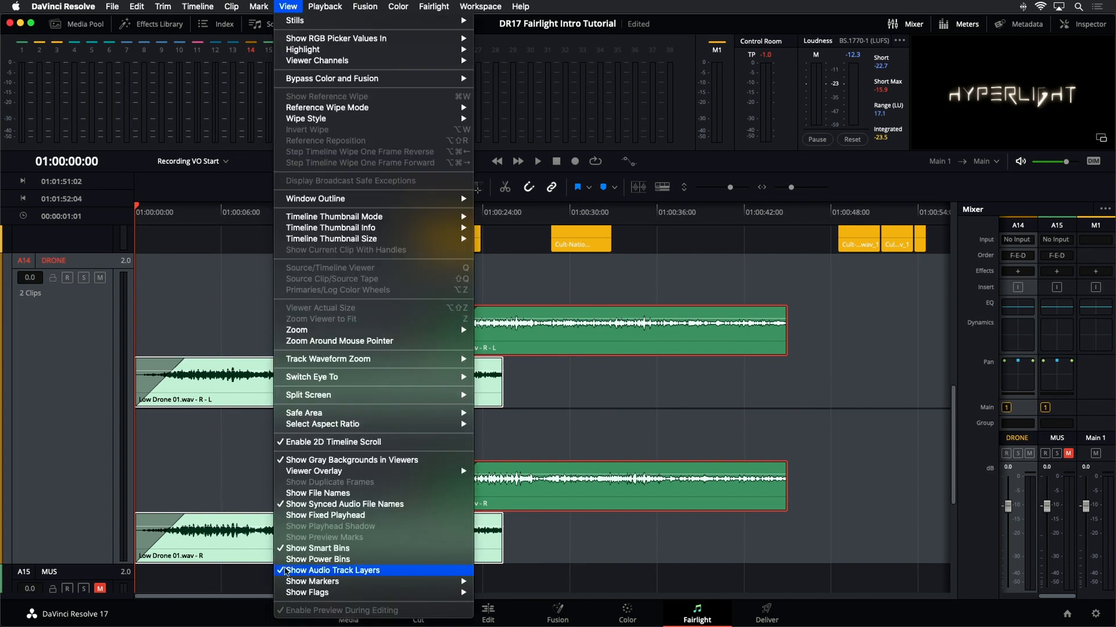
pyautogui.click(292, 571)
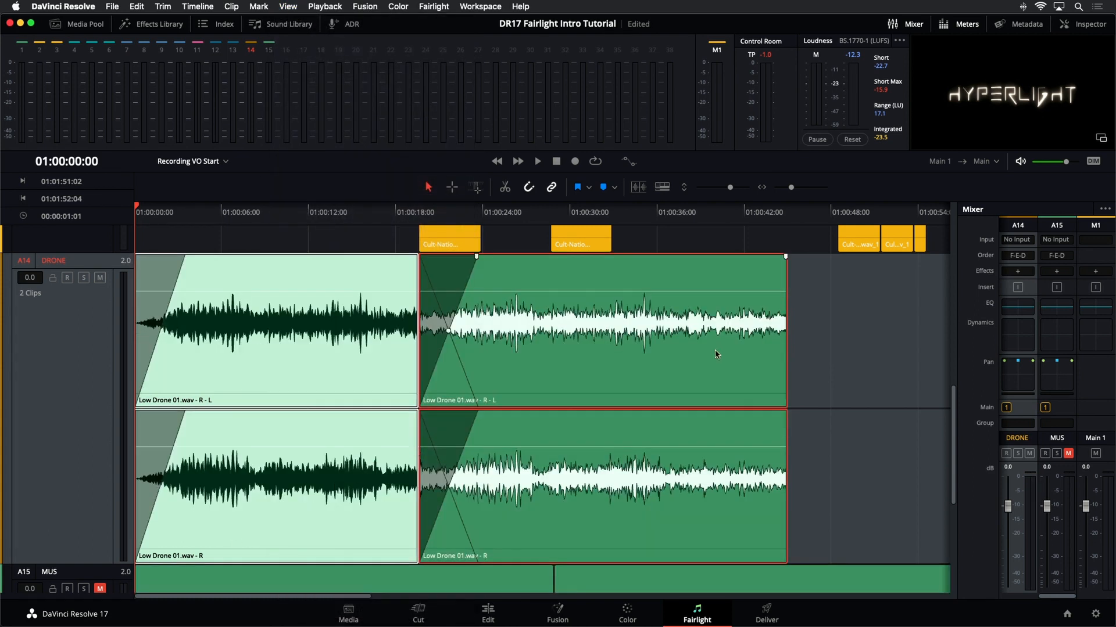
# - Fill the DRONE track with seven overlapping, crossfaded copies of the drone clip reaching about 01:02:19
pyautogui.press('super+minus')
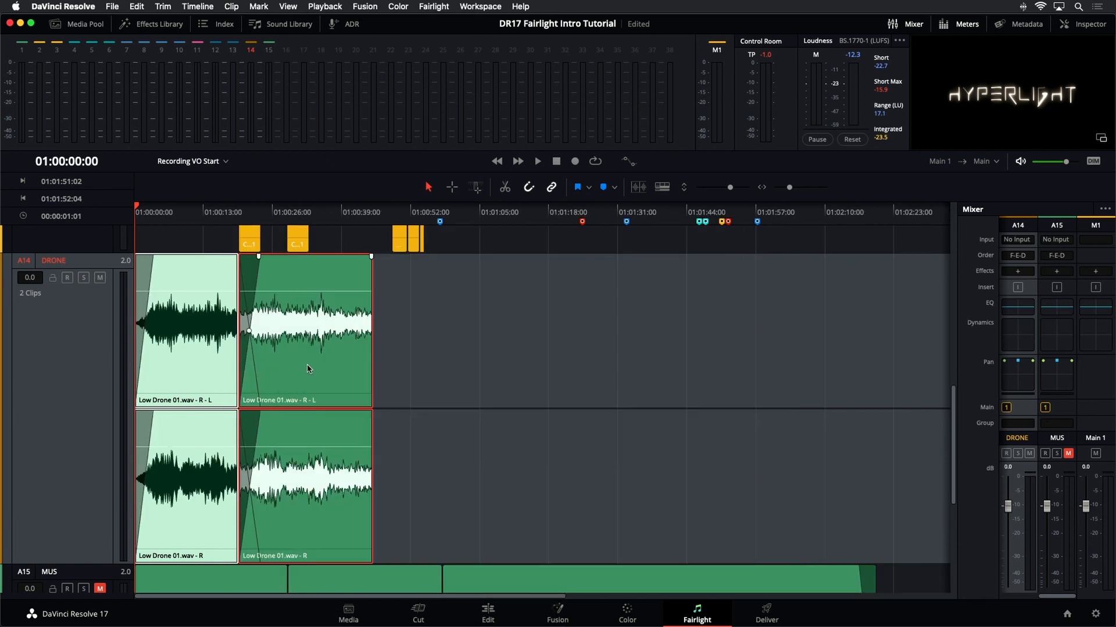
pyautogui.moveTo(308, 369); pyautogui.dragTo(804, 336)
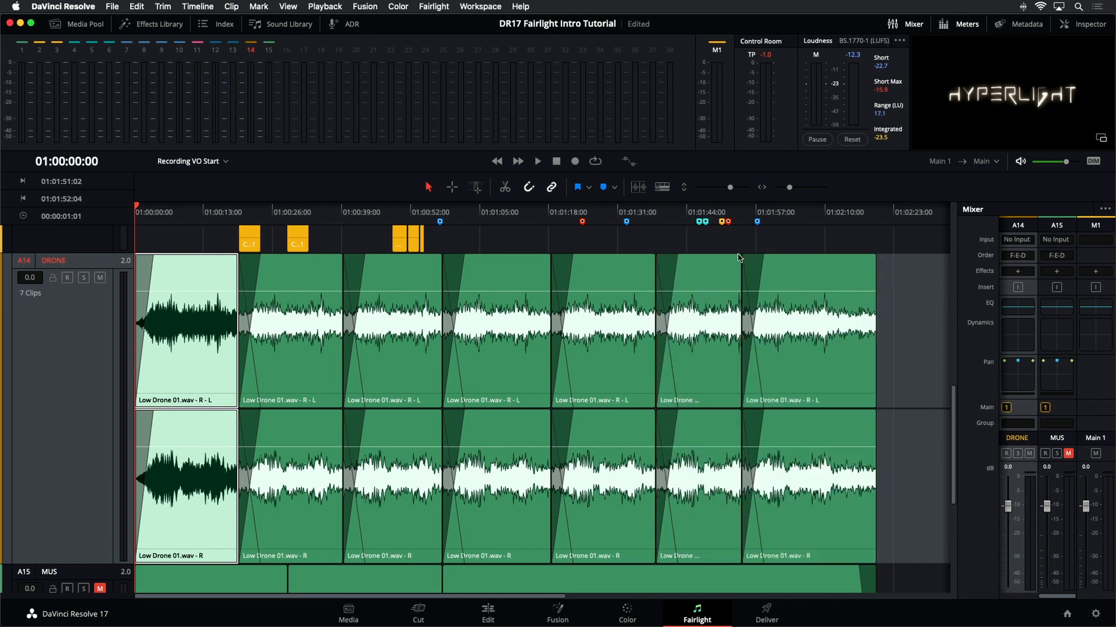
pyautogui.moveTo(762, 257)
pyautogui.mouseDown()
pyautogui.moveTo(787, 257)
pyautogui.moveTo(776, 257)
pyautogui.mouseUp()
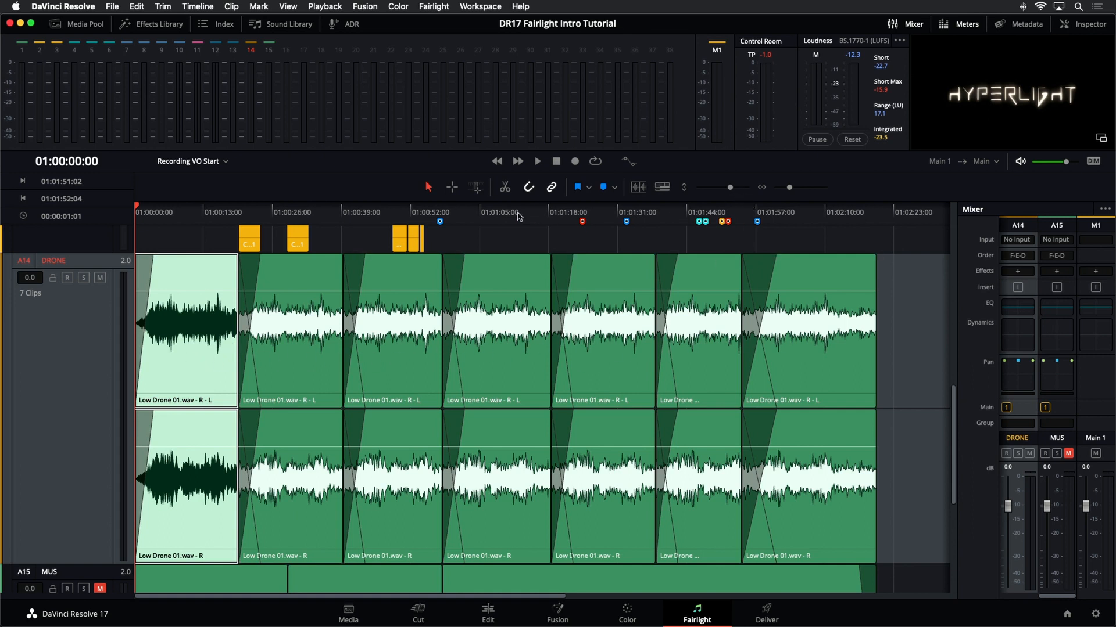
# - Play back the timeline from about 01:00:35 to preview the drone crossfades
pyautogui.click(323, 222)
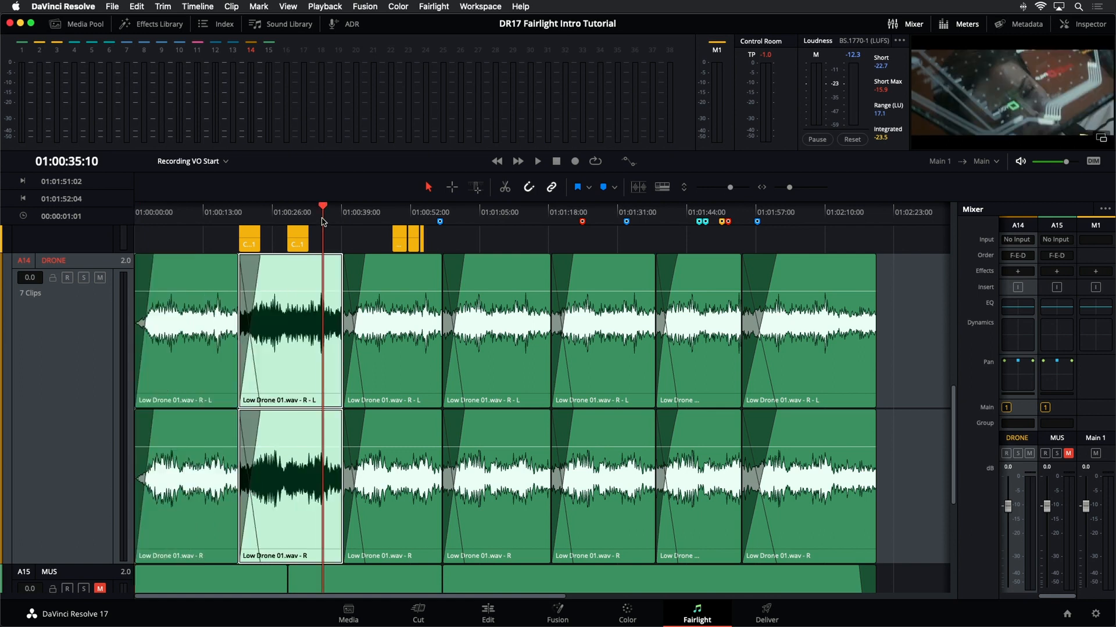
pyautogui.press('space')
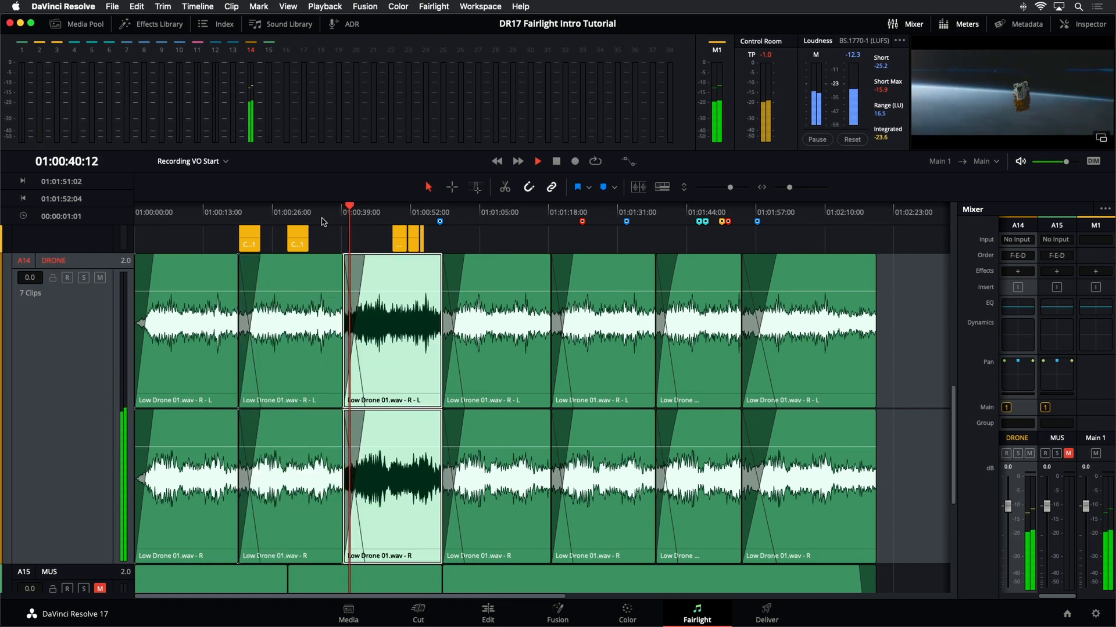
pyautogui.press('space')
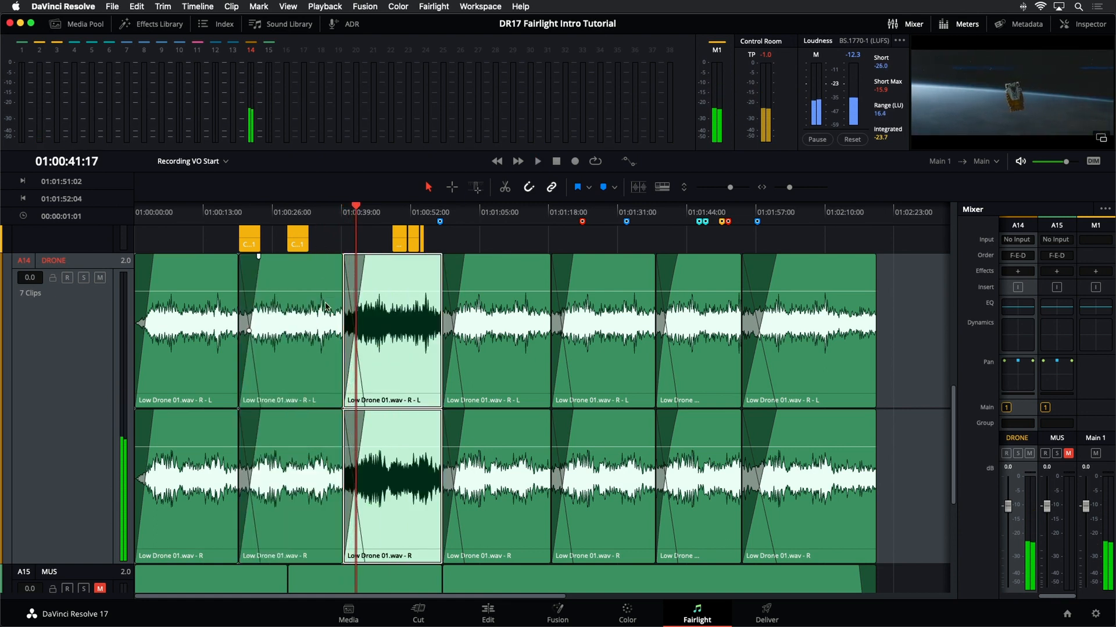
# - Show the audio track layers to view the staggered drone copies, then hide them again
pyautogui.moveTo(730, 187); pyautogui.dragTo(707, 193)
pyautogui.click(486, 269)
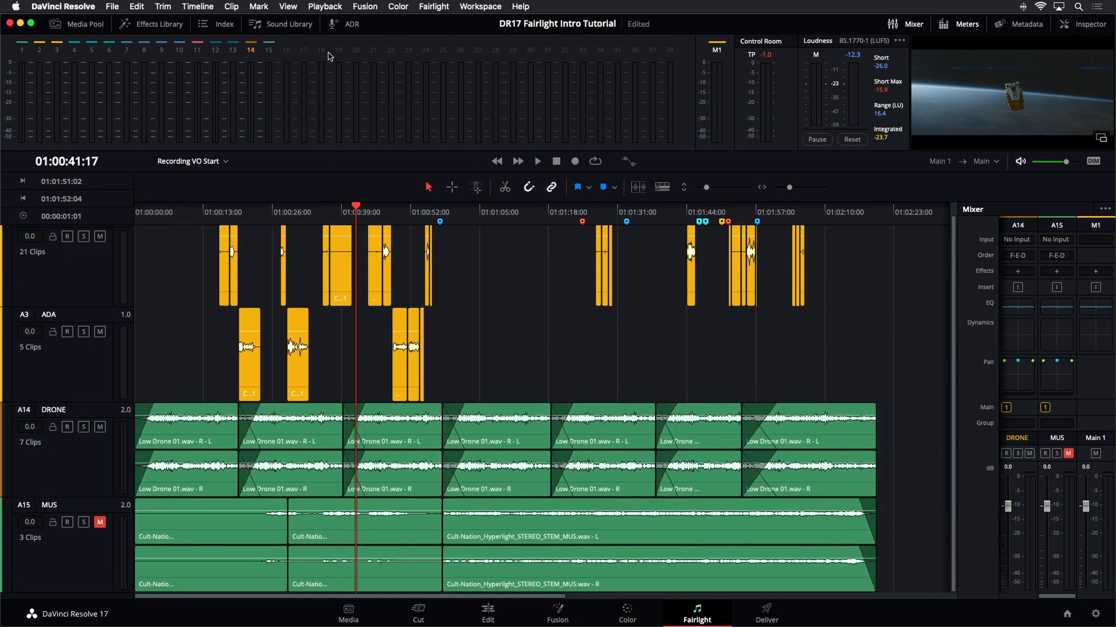
pyautogui.click(289, 7)
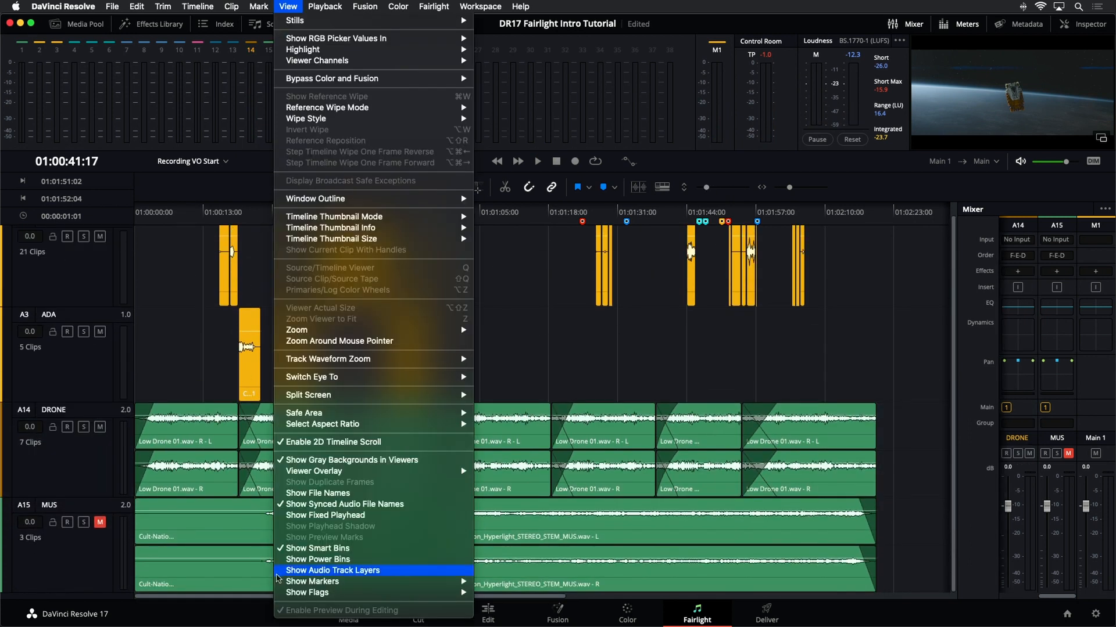
pyautogui.click(282, 572)
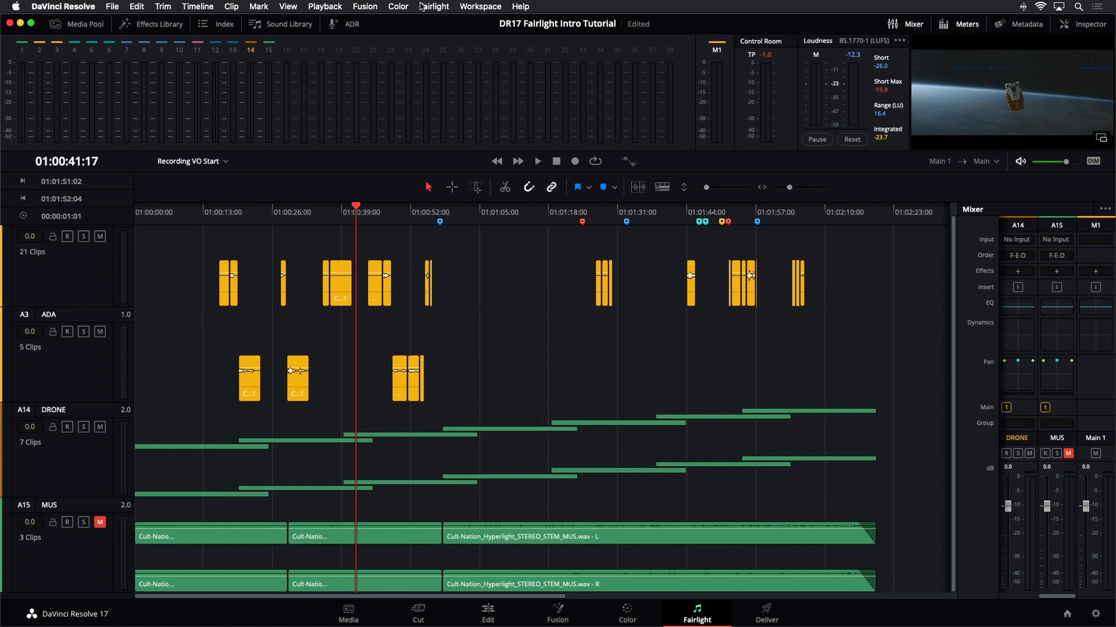
pyautogui.click(285, 7)
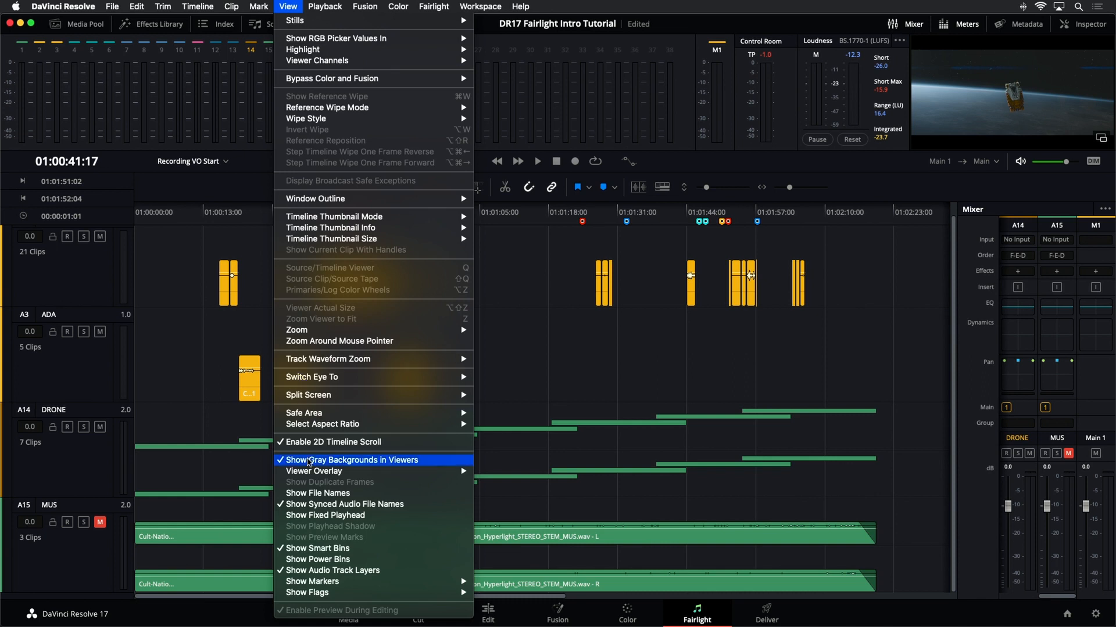
pyautogui.click(357, 571)
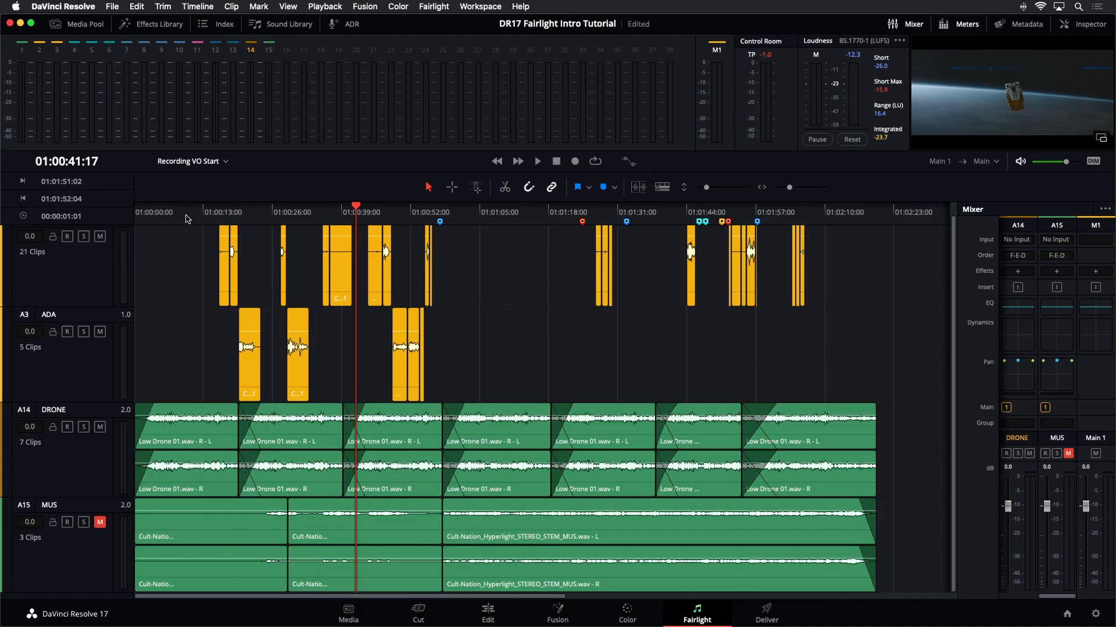
# - Place the playhead near 01:00:13 and widen the mixer panel to show every track's channel strip
pyautogui.click(186, 216)
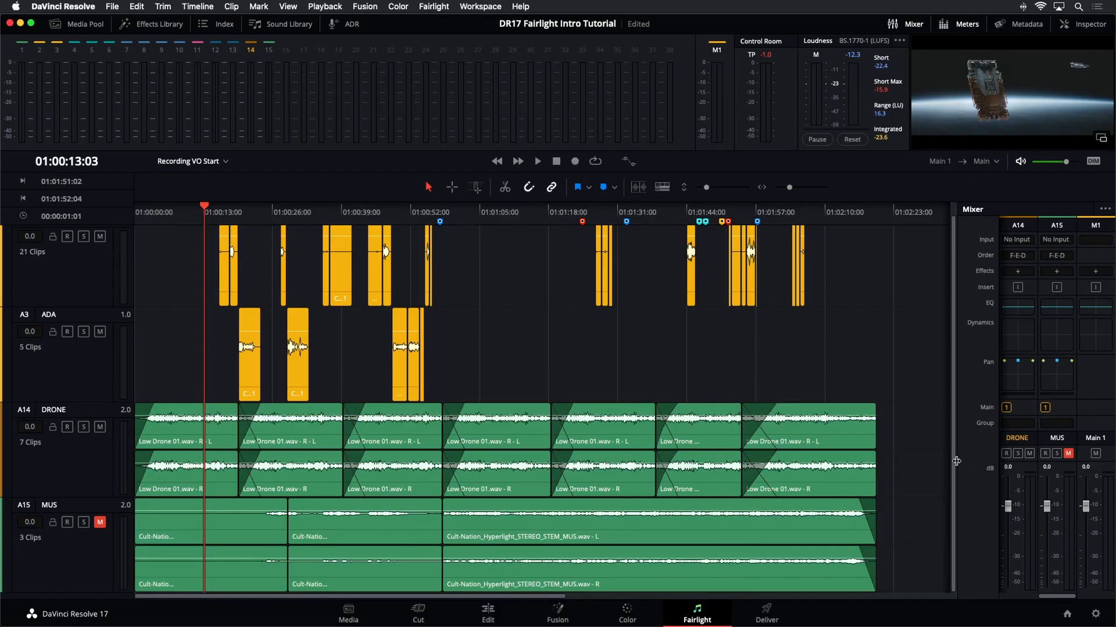
pyautogui.moveTo(952, 467); pyautogui.dragTo(875, 467)
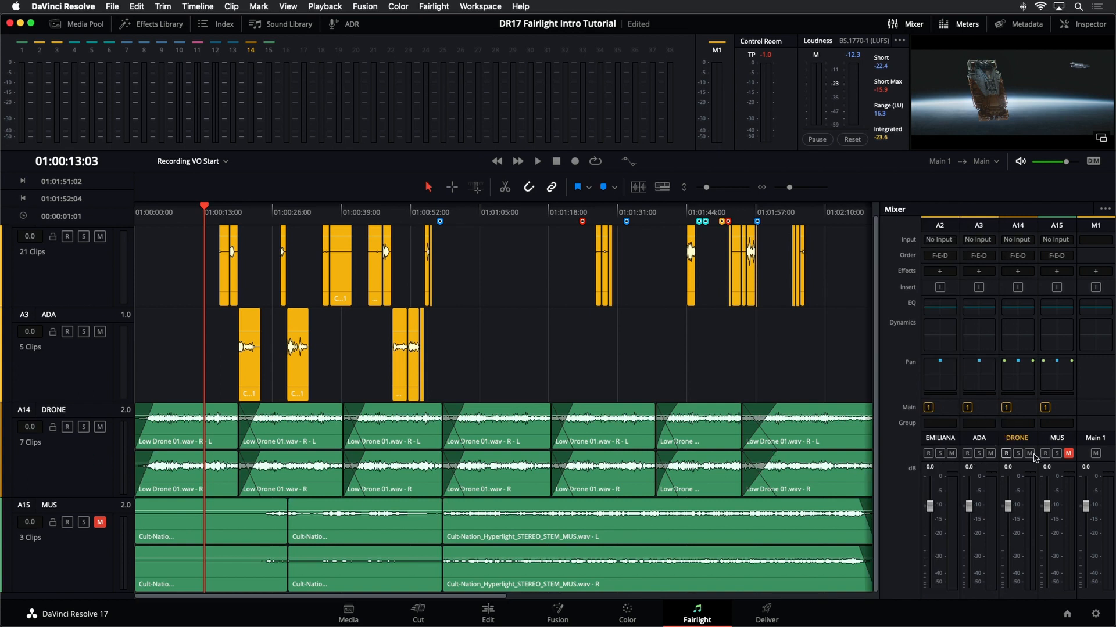
# - Lower the DRONE track's fader to about -14 dB during playback, then reset it to 0 dB
pyautogui.click(1021, 472)
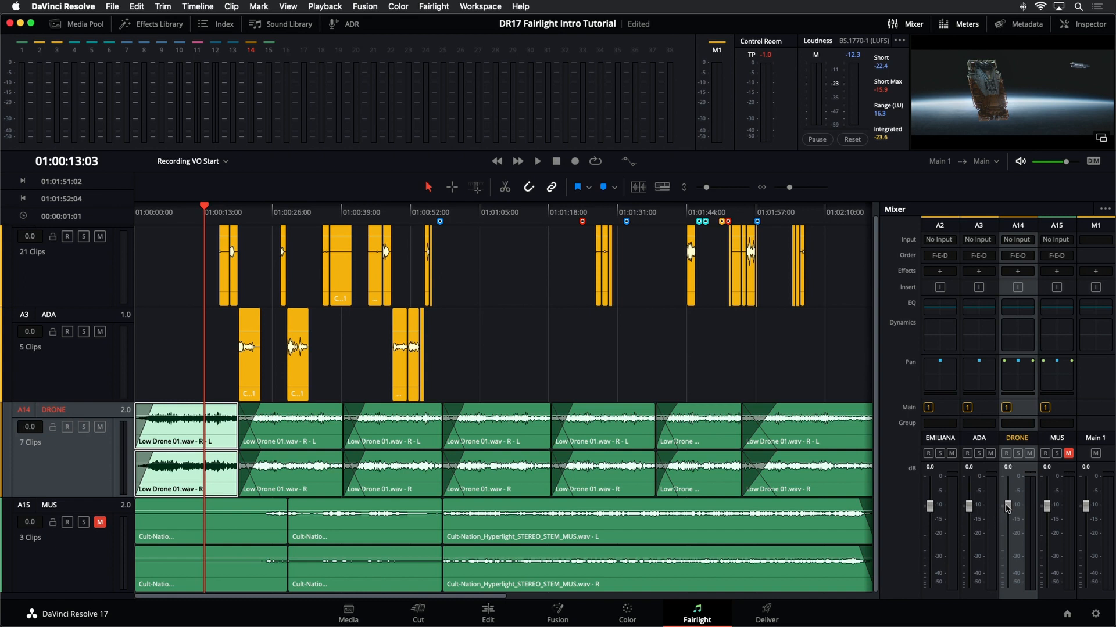
pyautogui.press('space')
pyautogui.moveTo(1007, 507); pyautogui.dragTo(1007, 546)
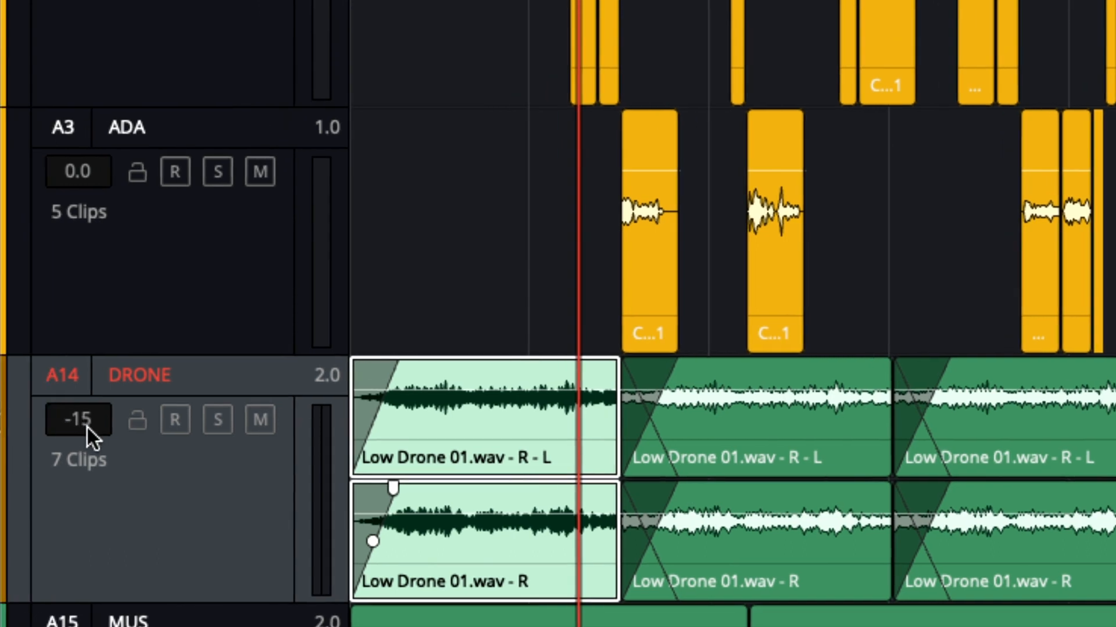
pyautogui.moveTo(82, 428); pyautogui.dragTo(104, 409)
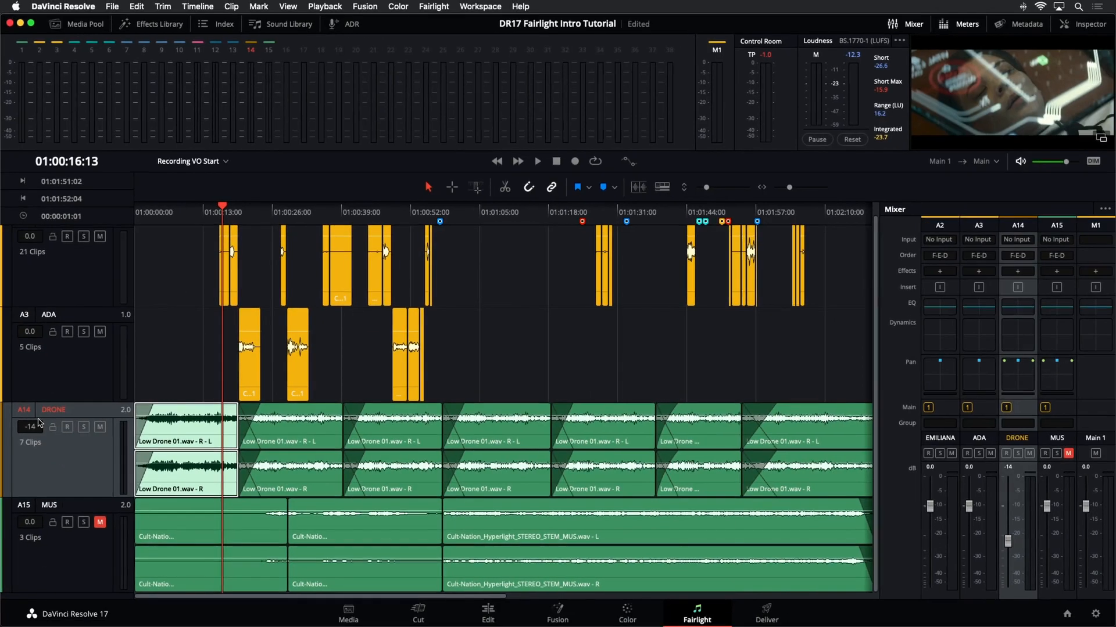
pyautogui.moveTo(34, 426)
pyautogui.mouseDown()
pyautogui.moveTo(38, 479)
pyautogui.moveTo(49, 396)
pyautogui.moveTo(53, 447)
pyautogui.moveTo(52, 378)
pyautogui.moveTo(50, 459)
pyautogui.moveTo(49, 383)
pyautogui.moveTo(60, 445)
pyautogui.moveTo(46, 429)
pyautogui.mouseUp()
pyautogui.doubleClick(1008, 542)
pyautogui.click(713, 346)
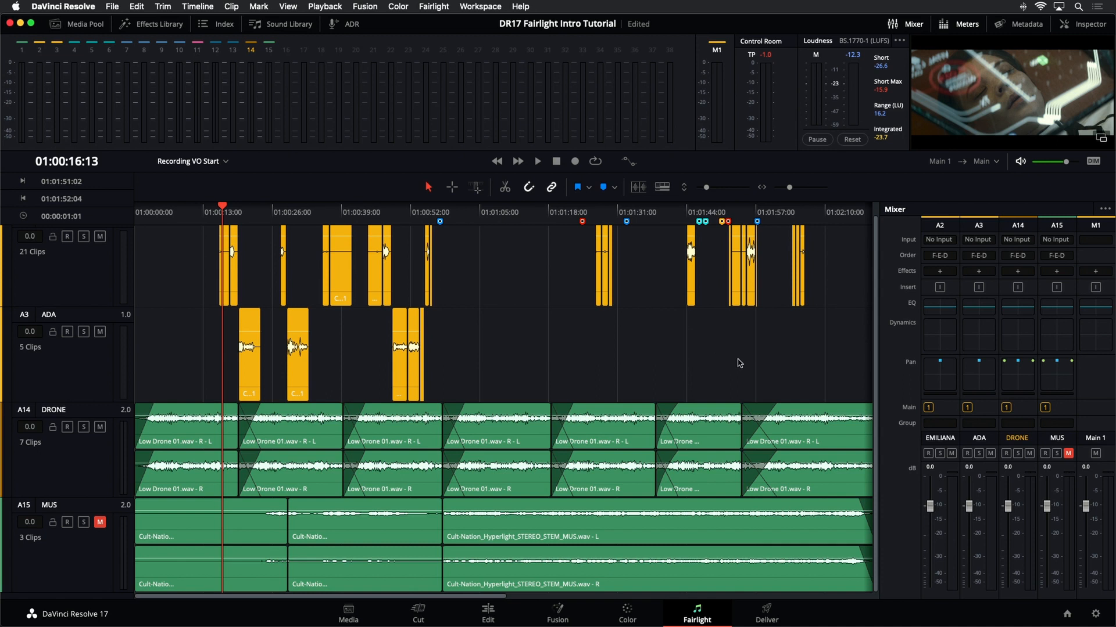
# - Select all seven drone clips and lower their clip volume to about -10.69 dB, previewing with playback
pyautogui.press('super+minus')
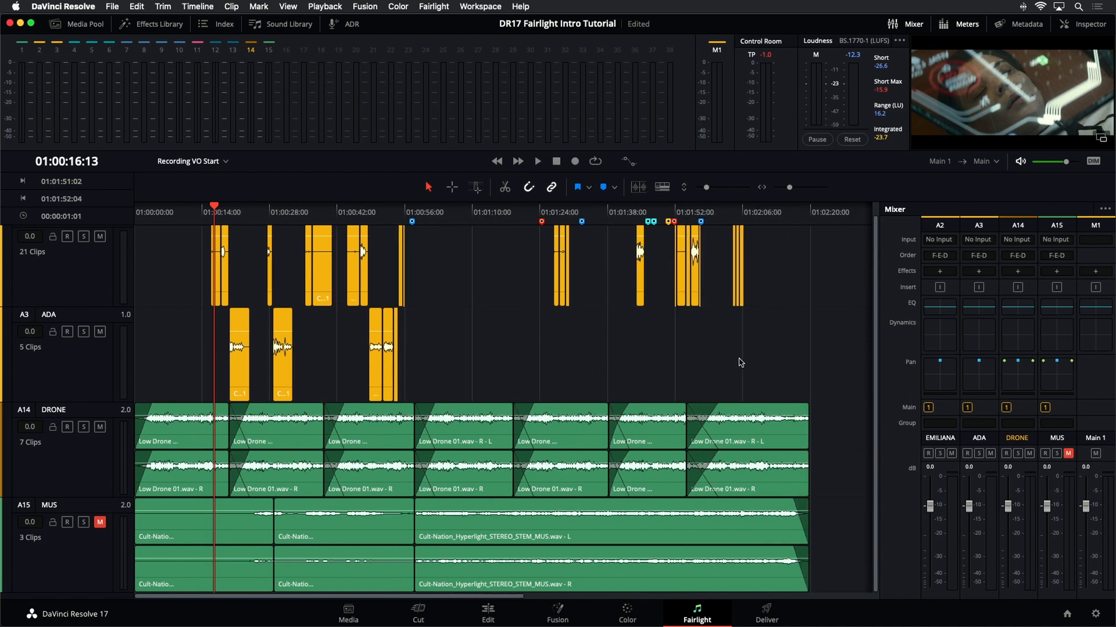
pyautogui.moveTo(836, 449); pyautogui.dragTo(186, 449)
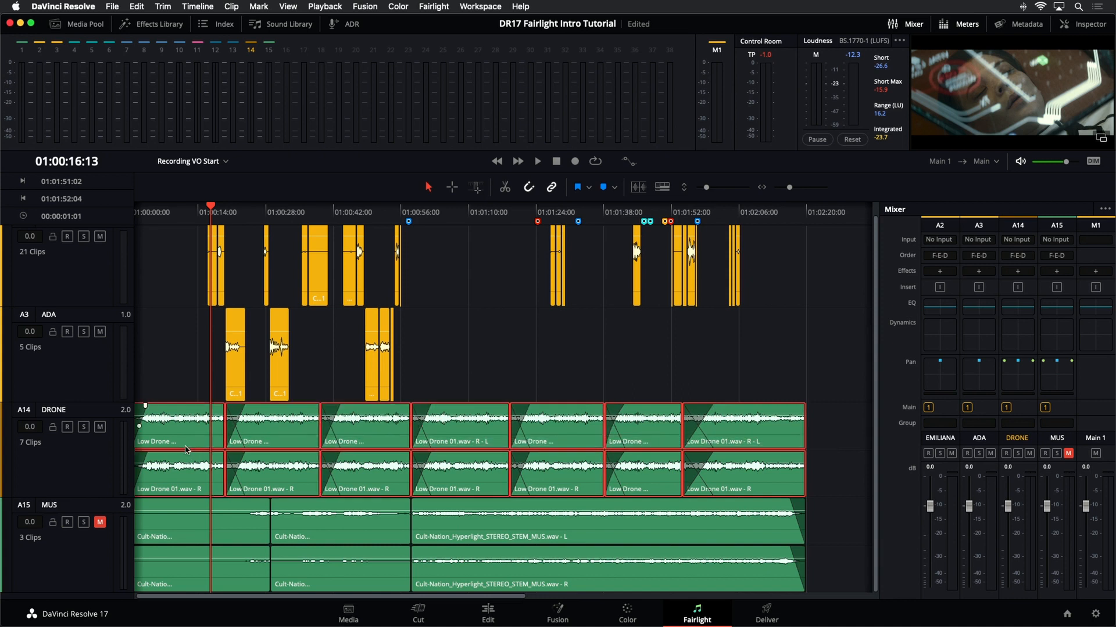
pyautogui.click(1104, 24)
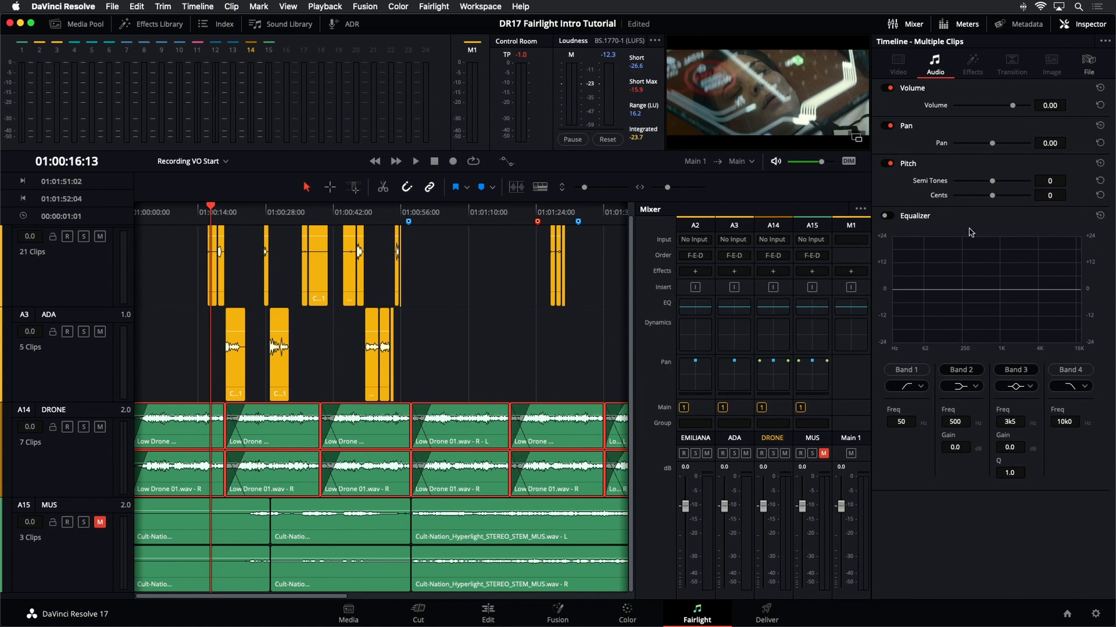
pyautogui.click(908, 24)
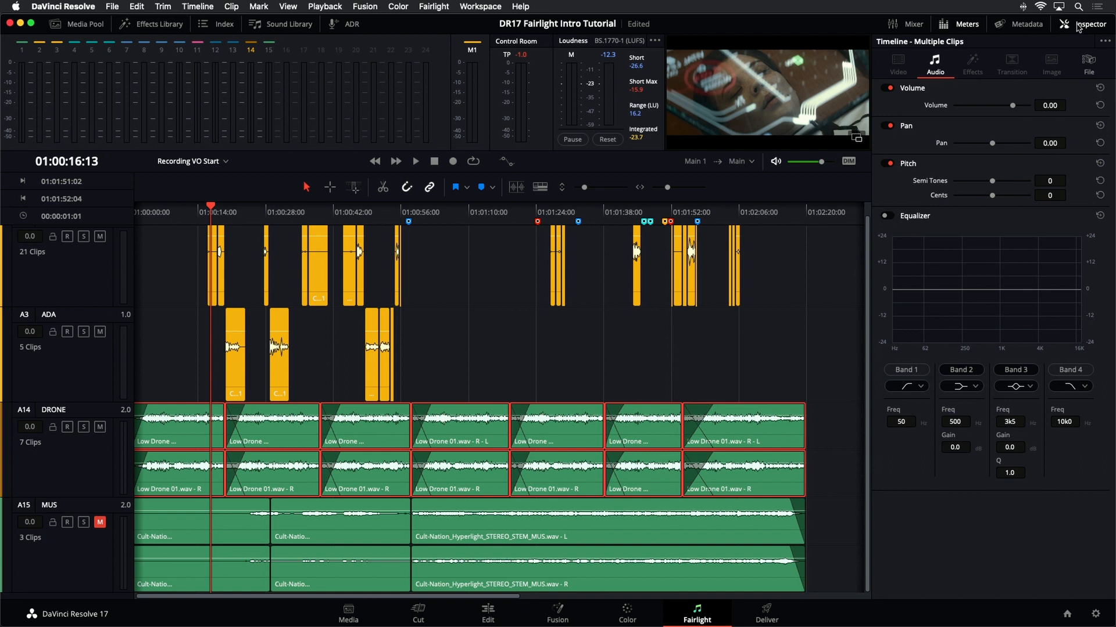
pyautogui.click(827, 442)
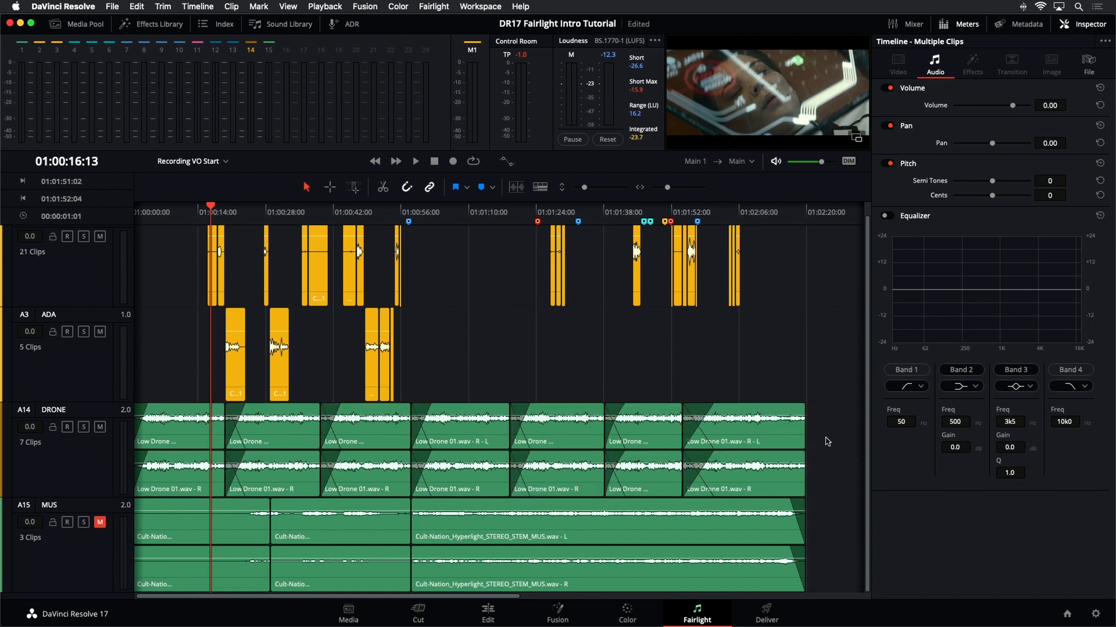
pyautogui.click(771, 440)
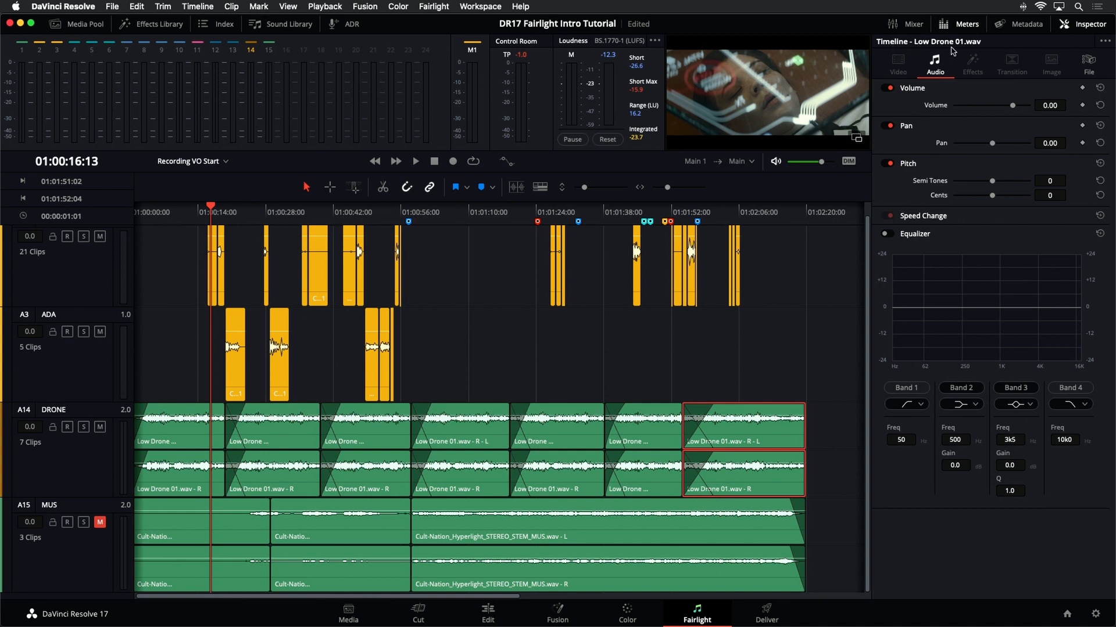
pyautogui.moveTo(832, 437); pyautogui.dragTo(155, 459)
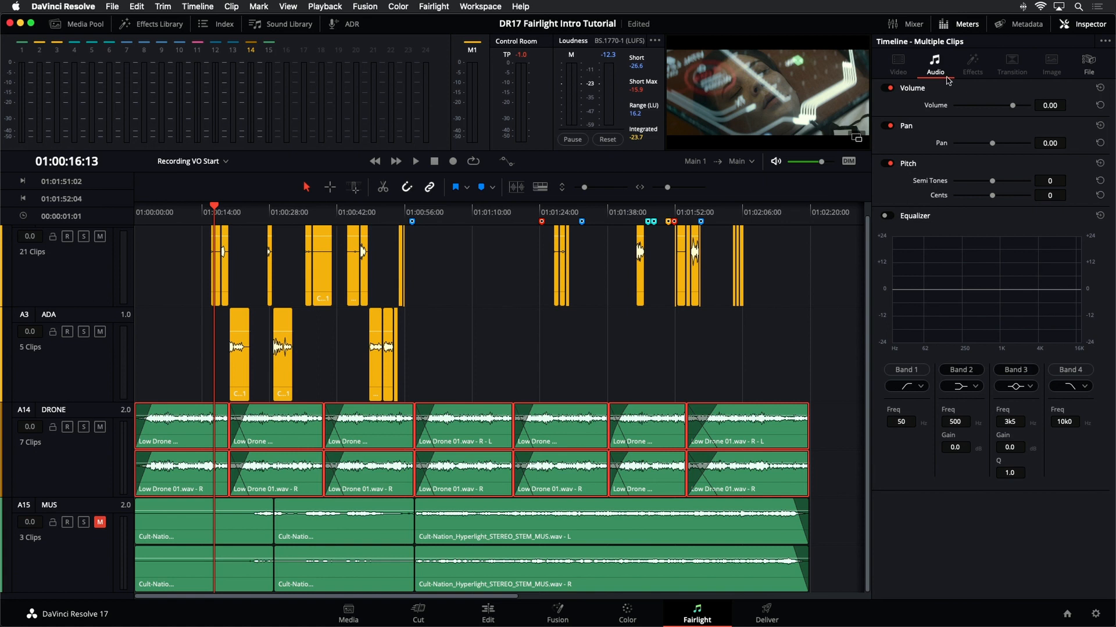
pyautogui.moveTo(1013, 110); pyautogui.dragTo(1007, 112)
pyautogui.press('space')
pyautogui.press('space')
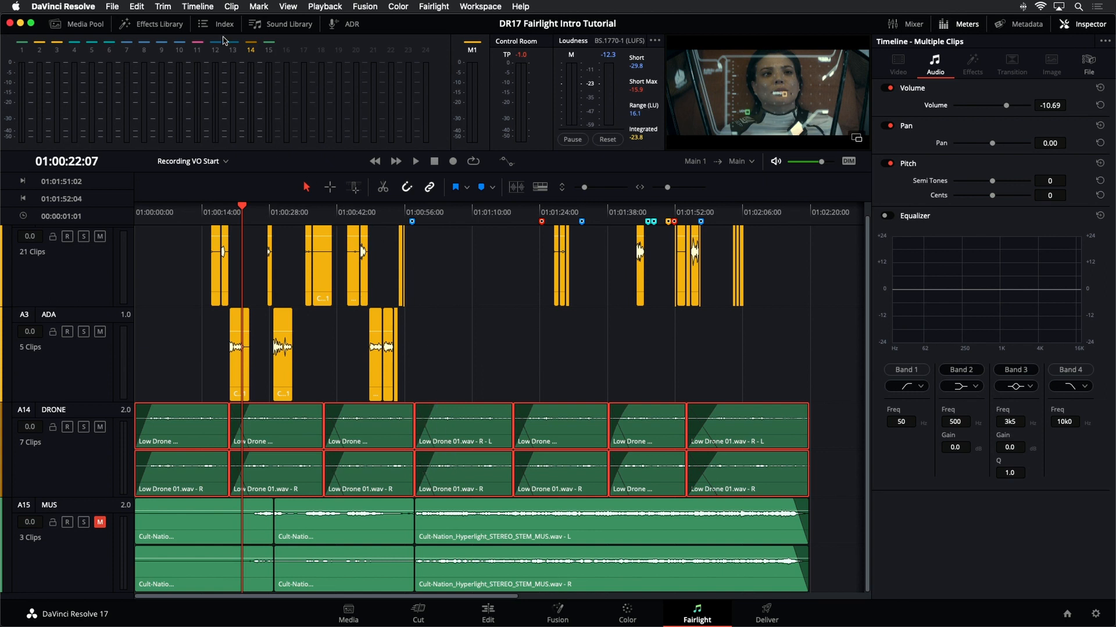
# - Open the Clip menu's Audio submenu to examine the audio level increase and decrease commands
pyautogui.click(230, 9)
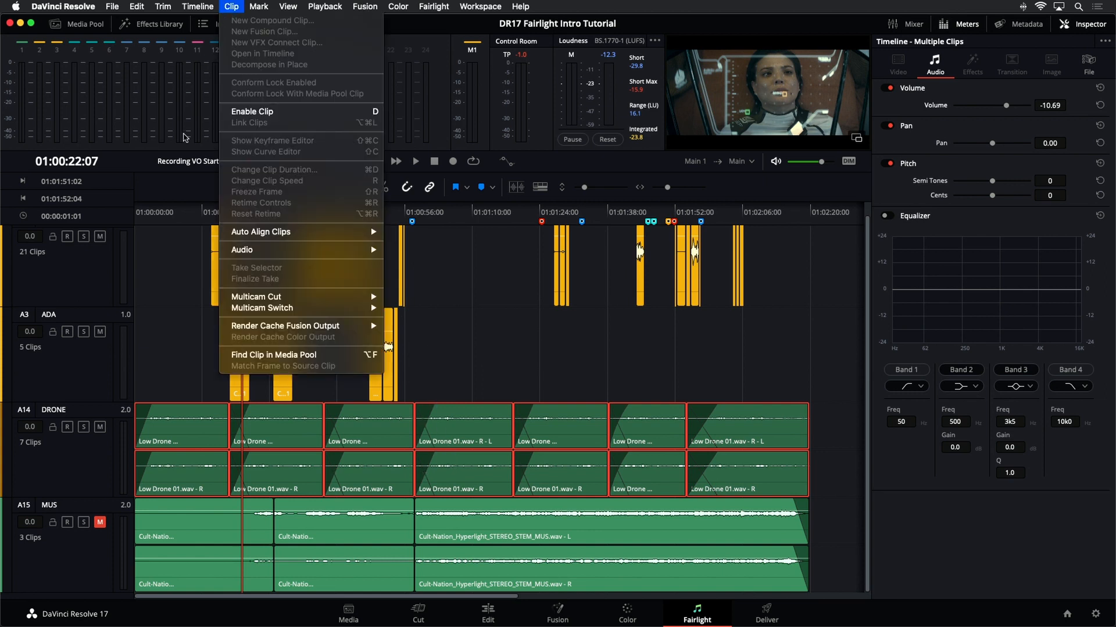
pyautogui.moveTo(288, 254)
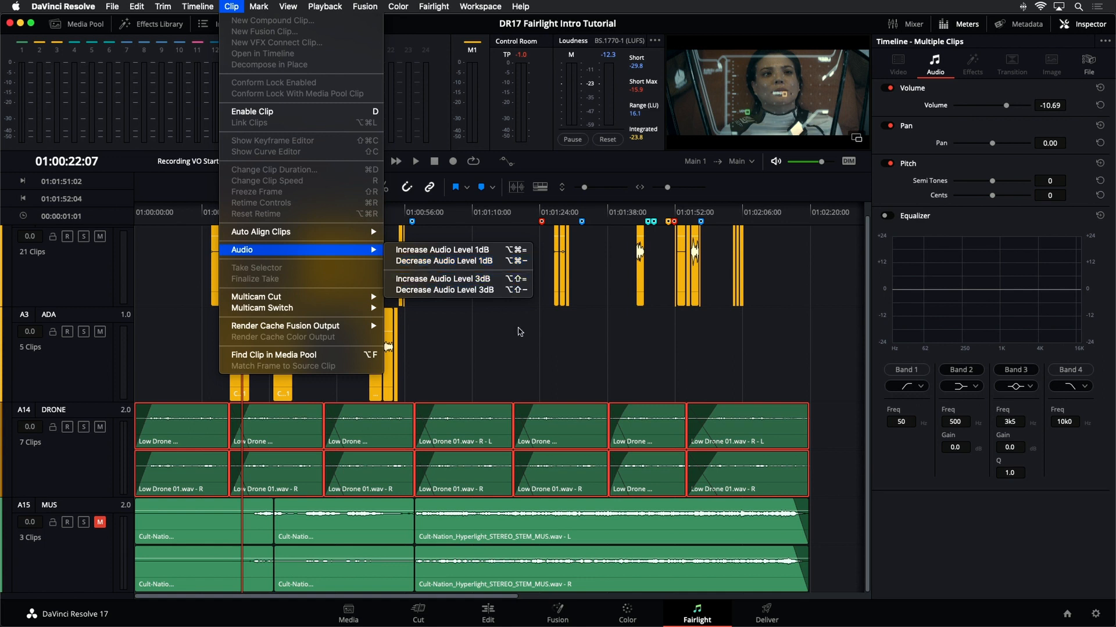
pyautogui.click(520, 332)
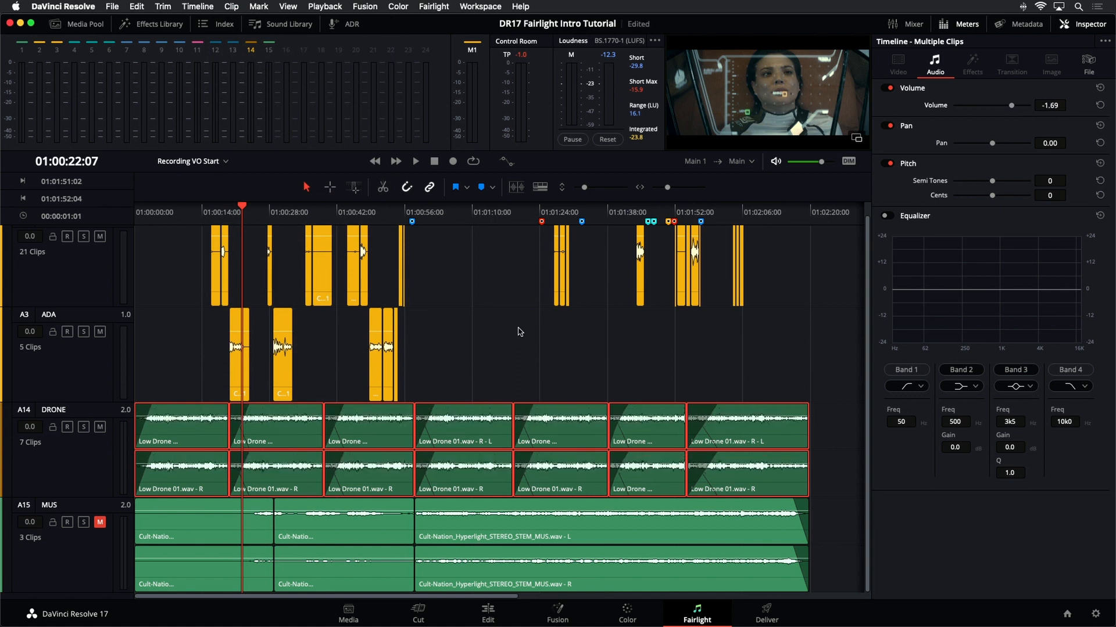
# - Nudge the selected drone clips' level in 3 dB steps down to -7.69 dB, then deselect them
pyautogui.hotkey('alt', 'shift', '-')
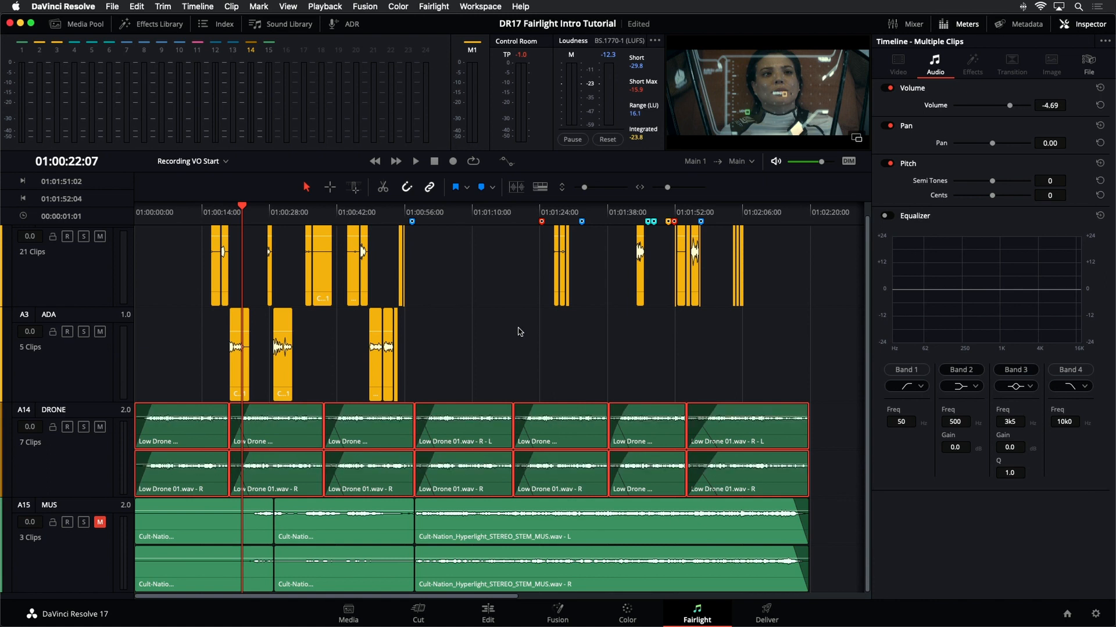
pyautogui.hotkey('alt', 'shift', '=')
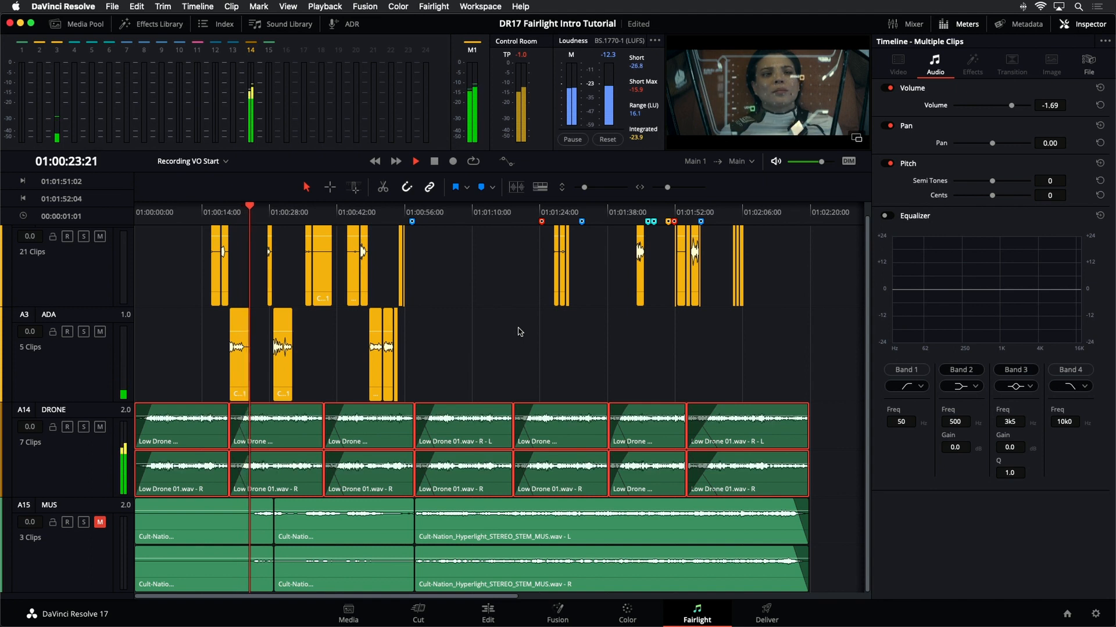
pyautogui.hotkey('alt', 'shift', '-')
pyautogui.hotkey('alt', 'shift', '-')
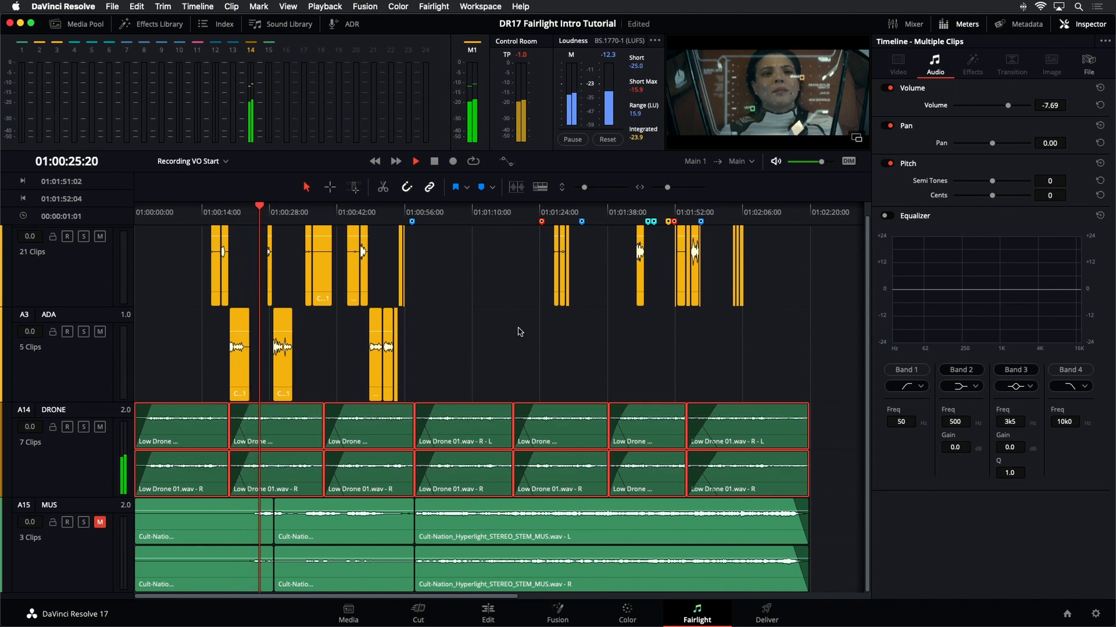
pyautogui.click(520, 331)
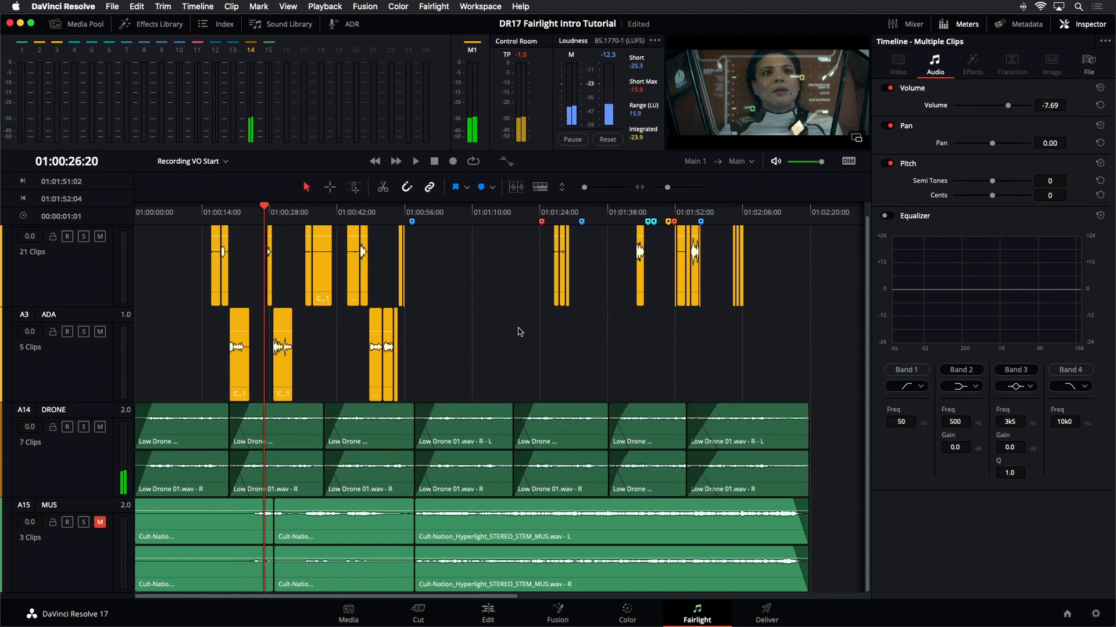
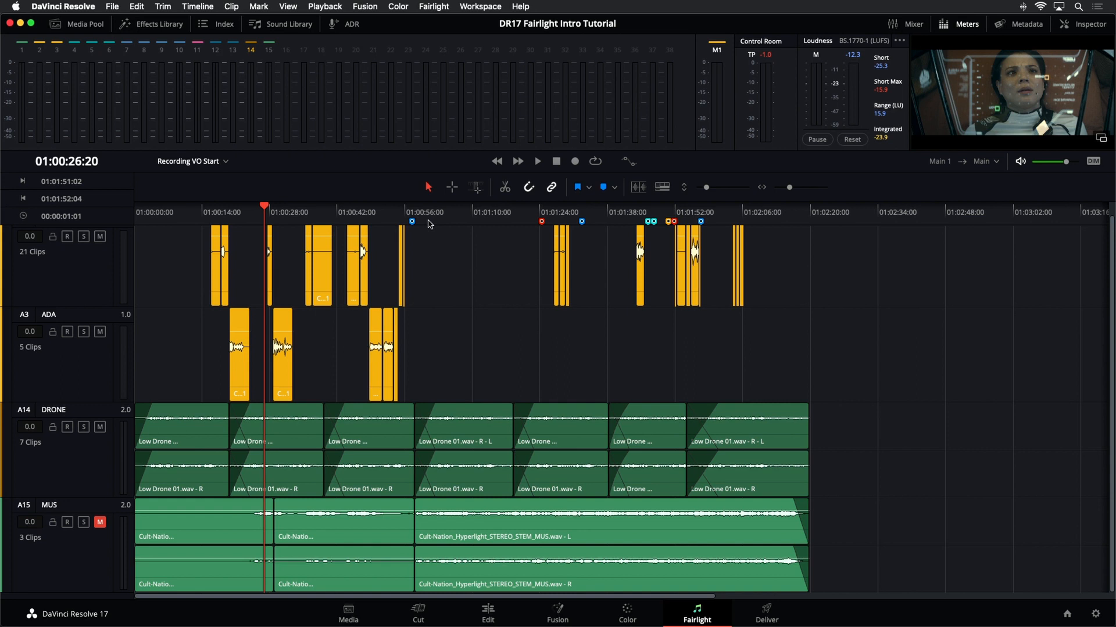
# - Step the playhead back and forth between the timeline markers
pyautogui.click(364, 210)
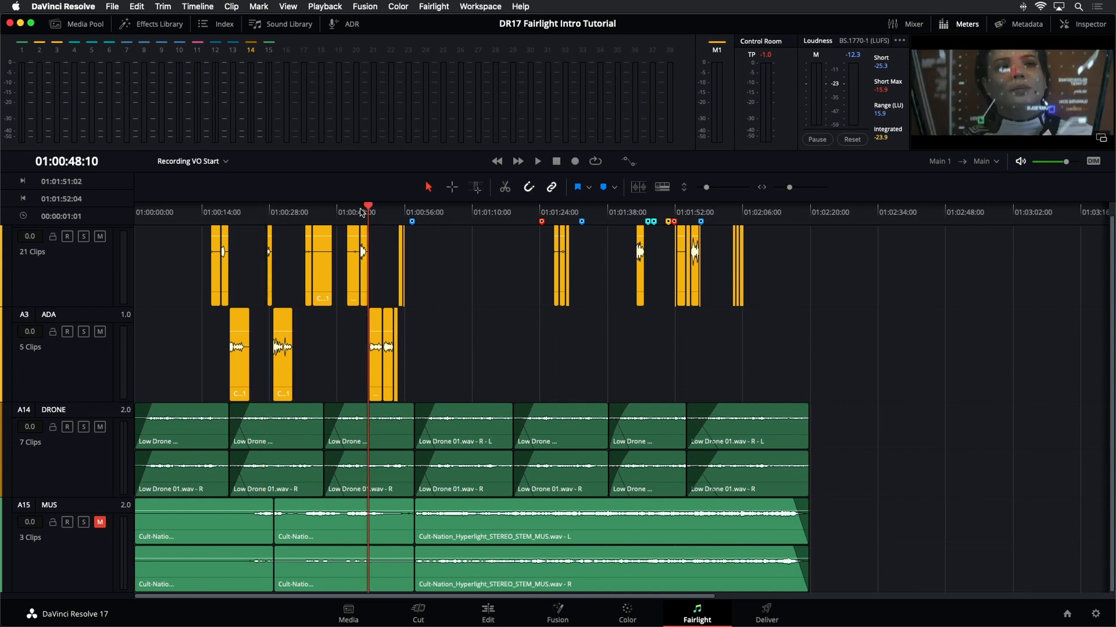
pyautogui.hotkey('shift', 'Down')
pyautogui.hotkey('shift', 'Down')
pyautogui.hotkey('shift', 'Down')
pyautogui.hotkey('shift', 'Down')
pyautogui.hotkey('shift', 'Down')
pyautogui.hotkey('shift', 'Down')
pyautogui.hotkey('shift', 'Down')
pyautogui.hotkey('shift', 'Down')
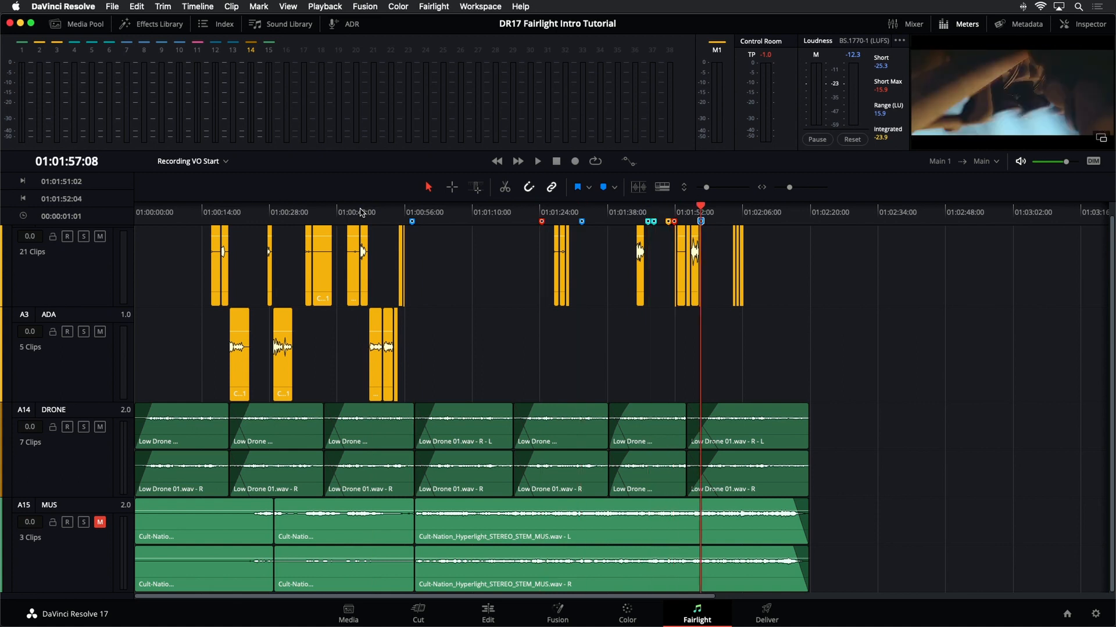
pyautogui.hotkey('shift', 'Up')
pyautogui.hotkey('shift', 'Up')
pyautogui.hotkey('shift', 'Up')
pyautogui.hotkey('shift', 'Up')
pyautogui.hotkey('shift', 'Up')
pyautogui.hotkey('shift', 'Up')
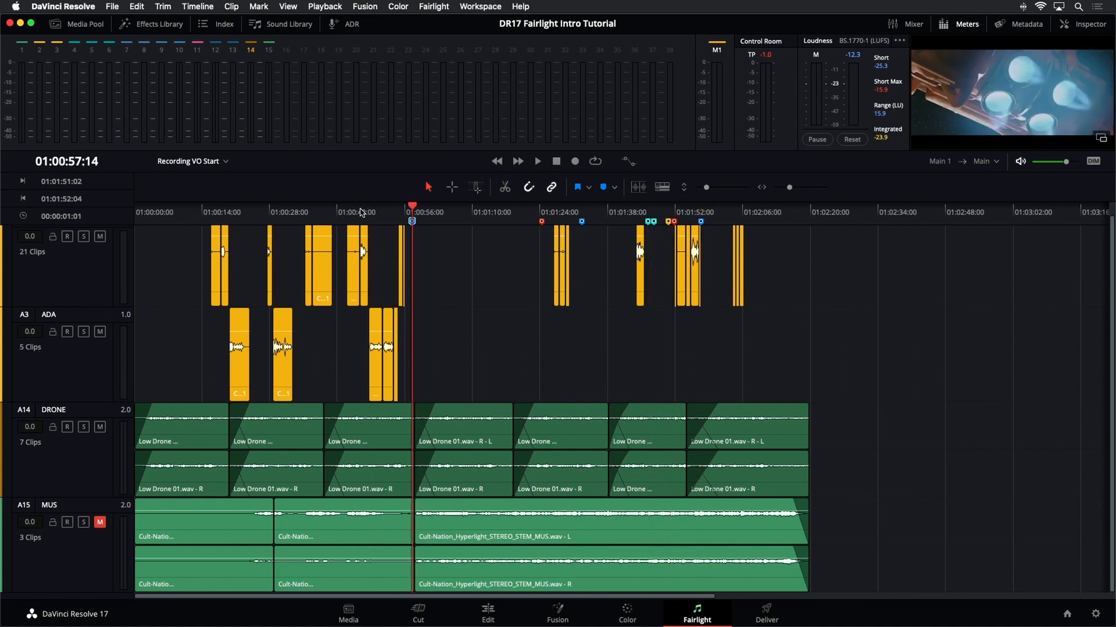
pyautogui.hotkey('shift', 'Down')
pyautogui.hotkey('shift', 'Down')
pyautogui.hotkey('shift', 'Down')
pyautogui.hotkey('shift', 'Down')
pyautogui.hotkey('shift', 'Down')
pyautogui.hotkey('shift', 'Up')
pyautogui.hotkey('shift', 'Up')
pyautogui.hotkey('shift', 'Up')
pyautogui.hotkey('shift', 'Up')
pyautogui.hotkey('shift', 'Up')
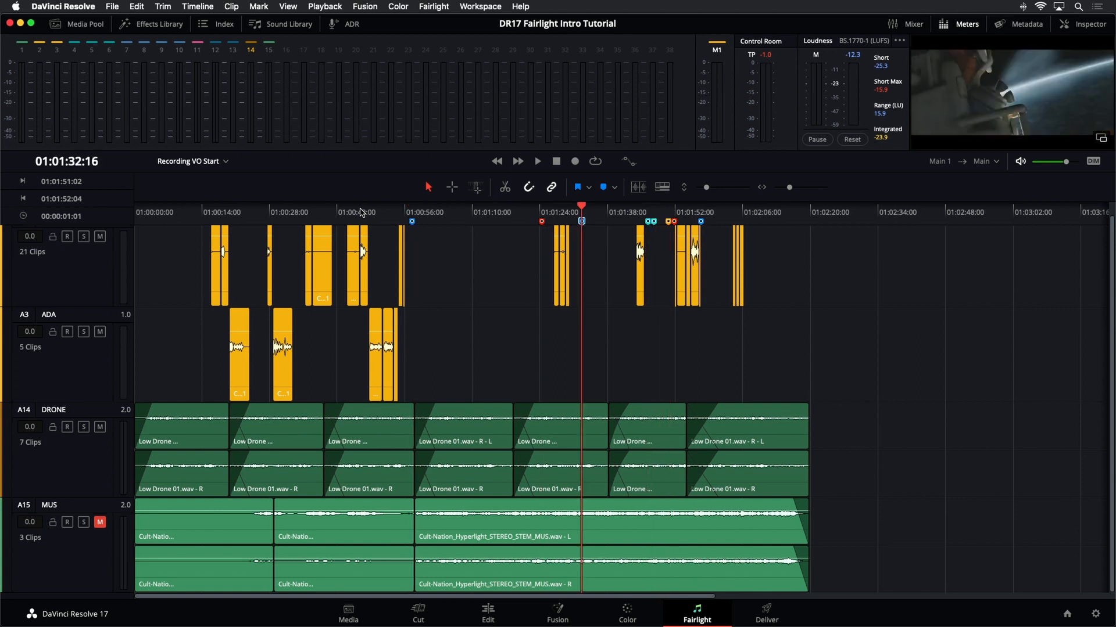
pyautogui.hotkey('shift', 'Down')
pyautogui.hotkey('shift', 'Down')
pyautogui.hotkey('shift', 'Down')
pyautogui.hotkey('shift', 'Down')
pyautogui.hotkey('shift', 'Up')
pyautogui.hotkey('shift', 'Up')
# - Open the Jets fire marker's details to read its notes, then close them
pyautogui.doubleClick(582, 222)
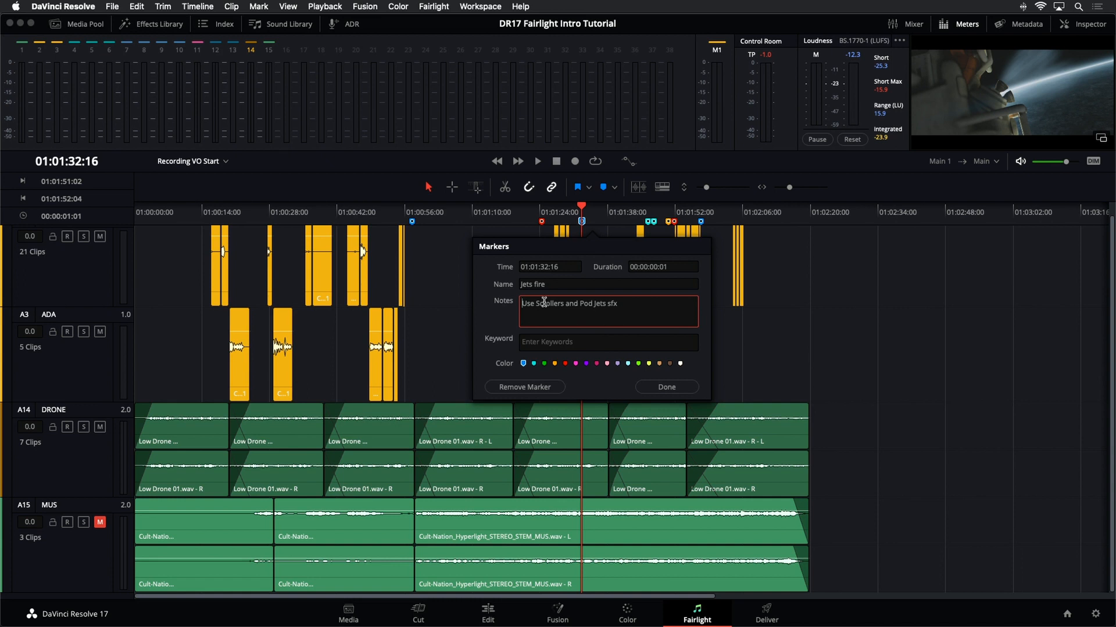
pyautogui.click(465, 293)
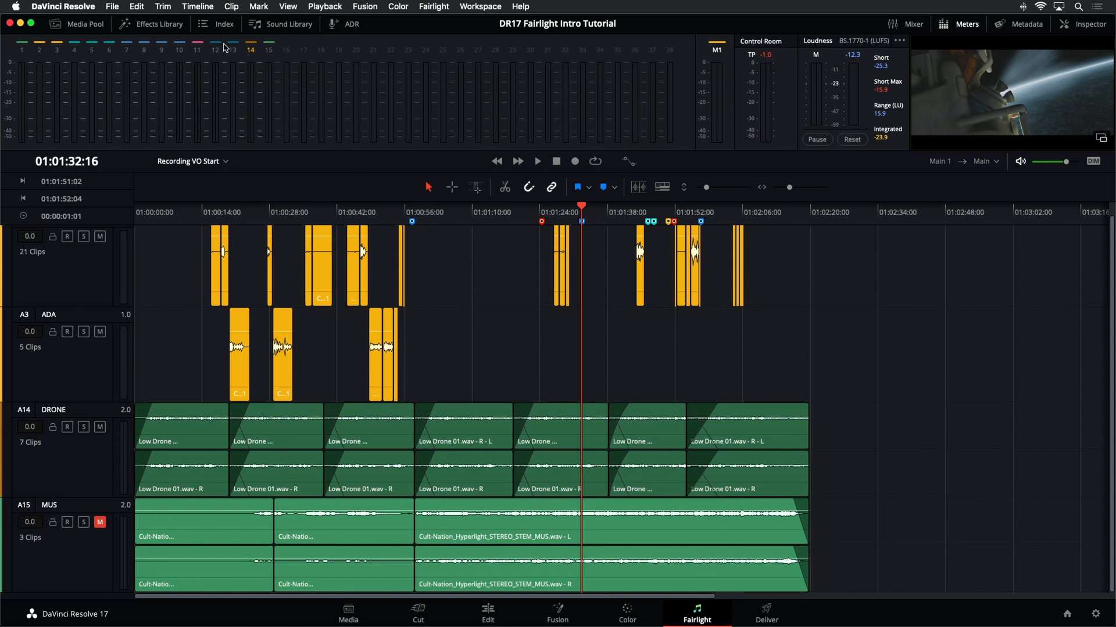
# - Open the Index's Edit Index list and jump to individual edits by selecting their rows
pyautogui.click(221, 25)
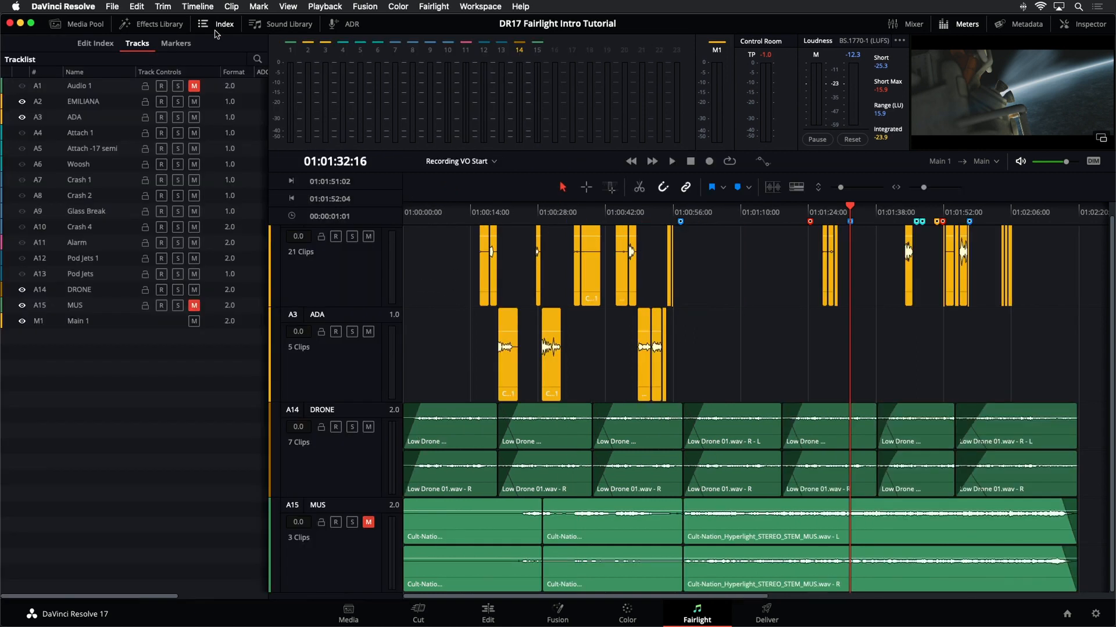
pyautogui.click(106, 47)
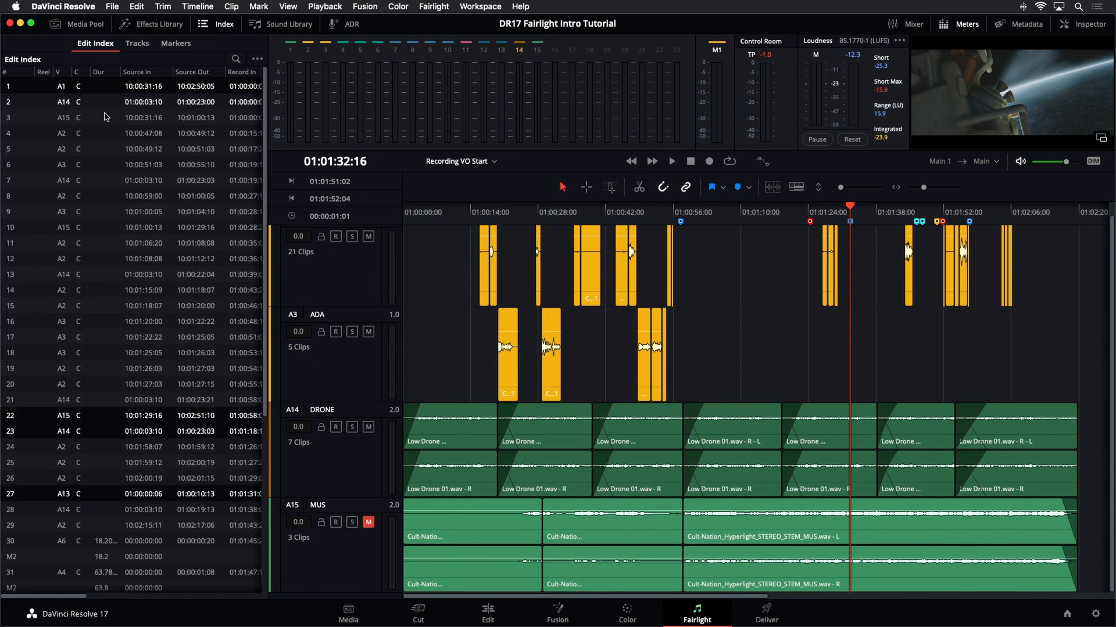
pyautogui.click(96, 243)
pyautogui.click(105, 322)
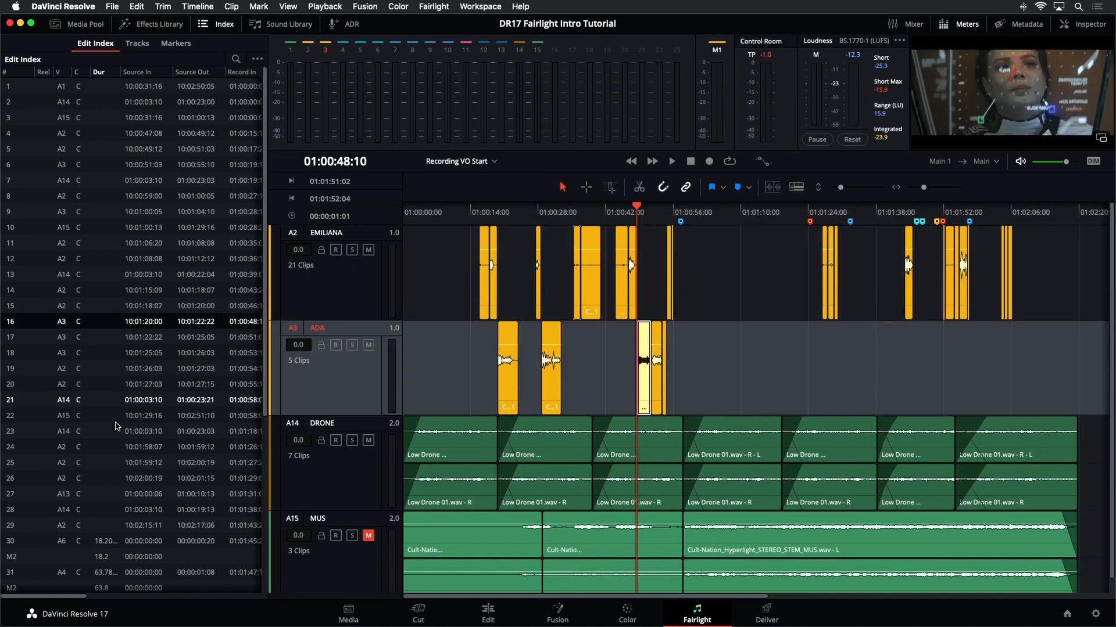
pyautogui.click(116, 431)
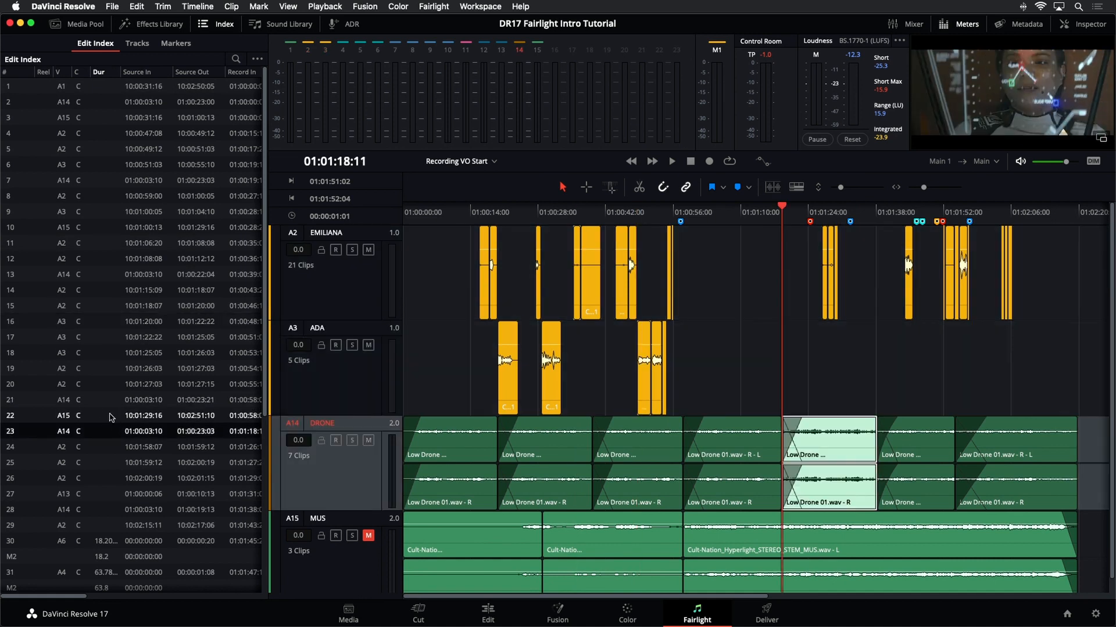
# - Switch through the Index's Tracks and Markers lists and jump to the first marker
pyautogui.click(137, 44)
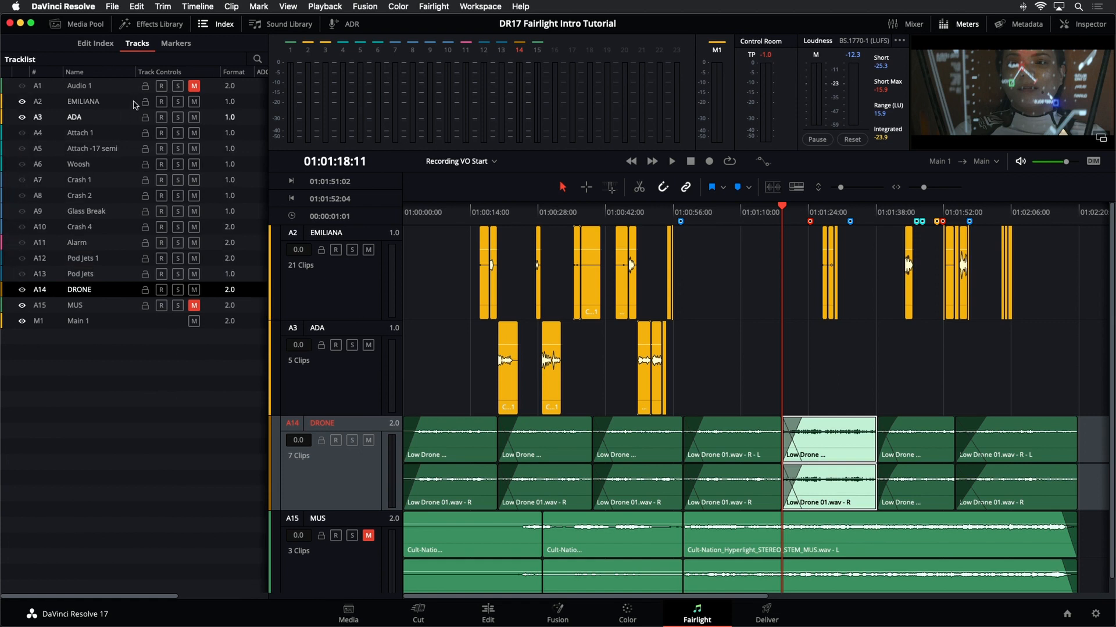
pyautogui.click(186, 45)
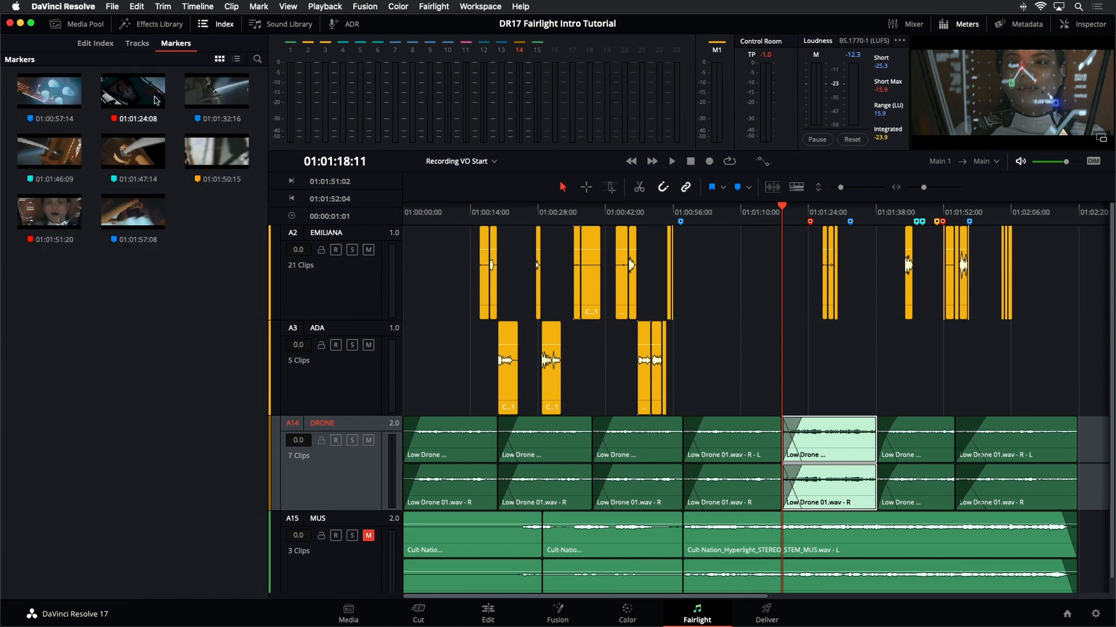
pyautogui.click(66, 97)
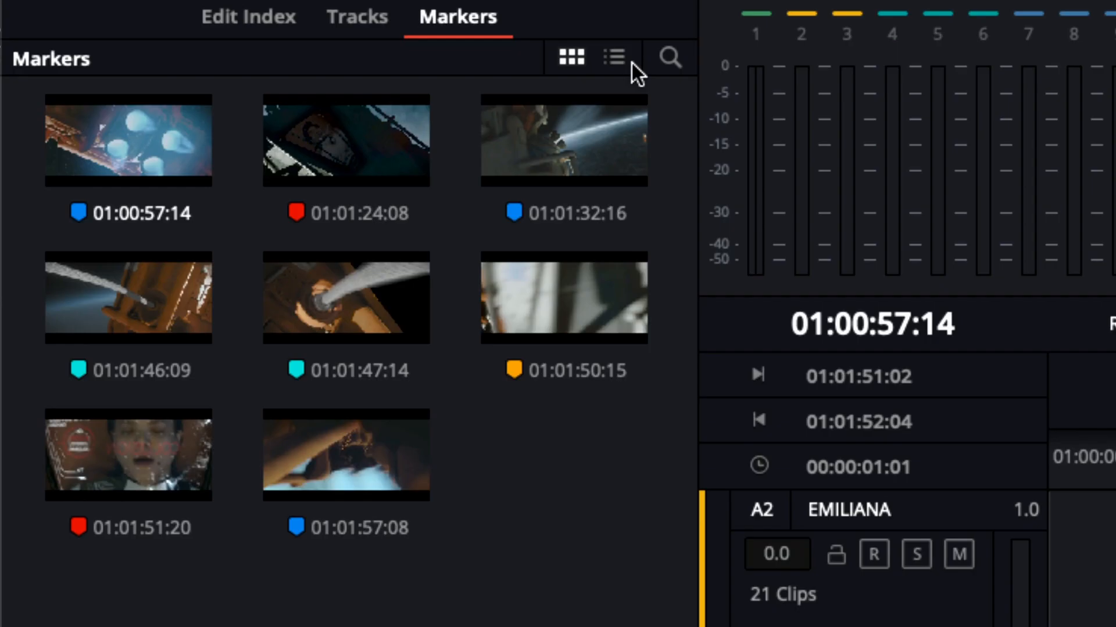
# - Switch the Markers index to list view and widen the Name column and the Index panel
pyautogui.click(237, 61)
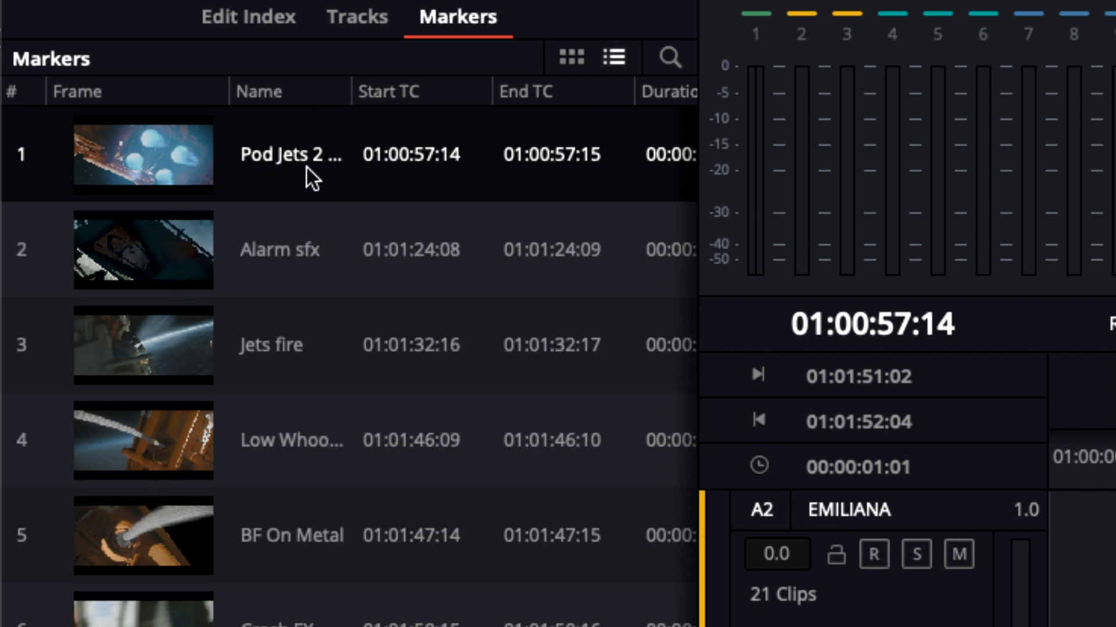
pyautogui.moveTo(350, 95); pyautogui.dragTo(399, 102)
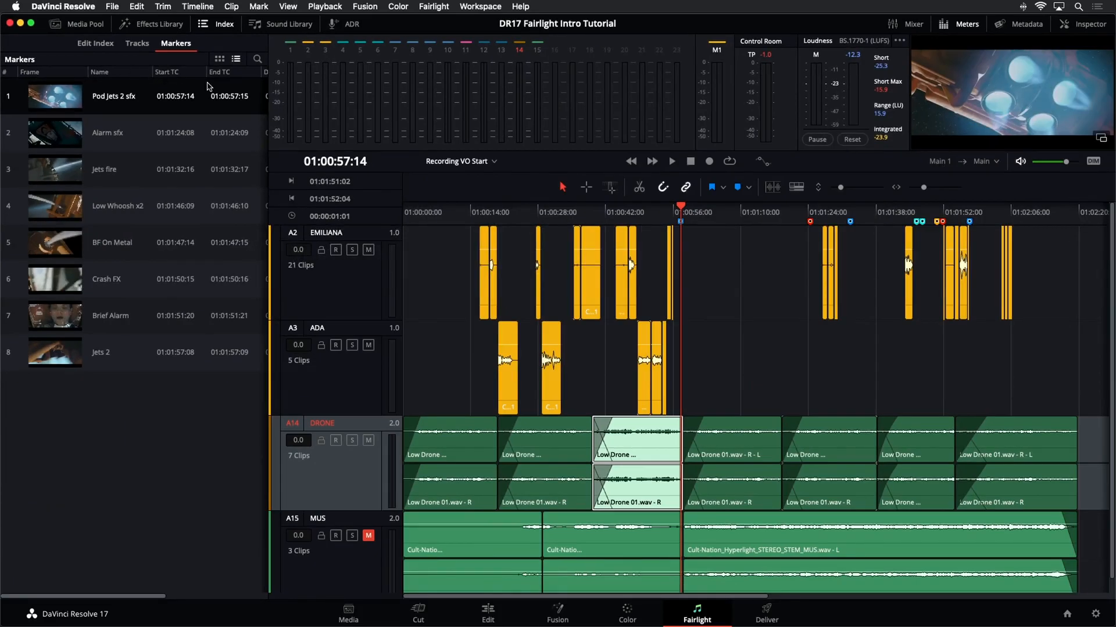
pyautogui.moveTo(268, 110); pyautogui.dragTo(459, 118)
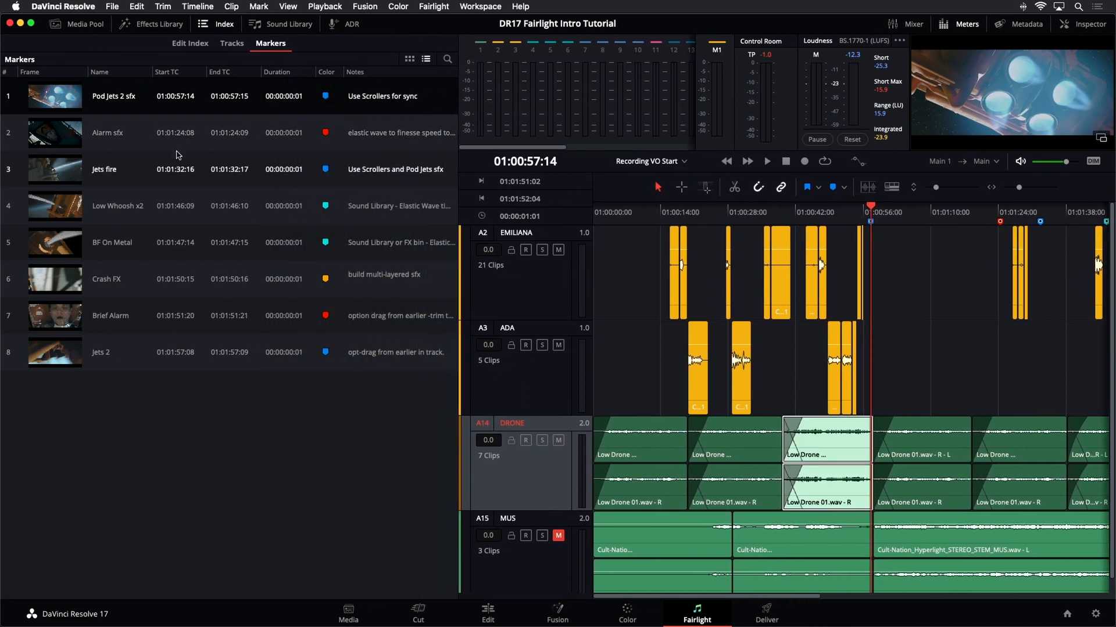
# - Hide the Start TC, End TC and Duration columns in the Markers list
pyautogui.rightClick(193, 74)
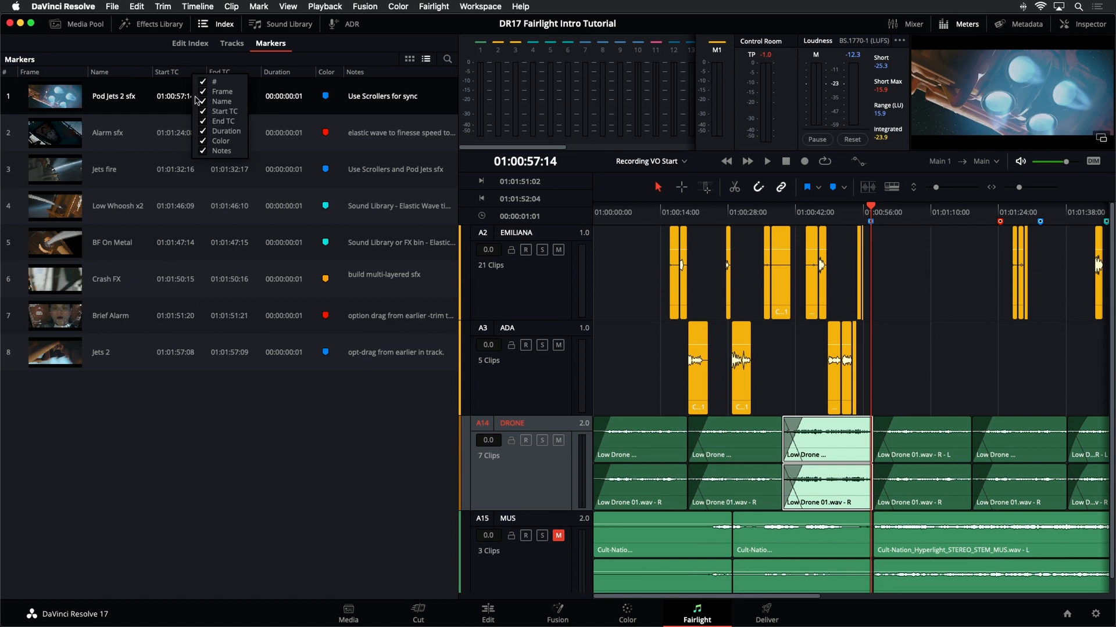
pyautogui.click(203, 111)
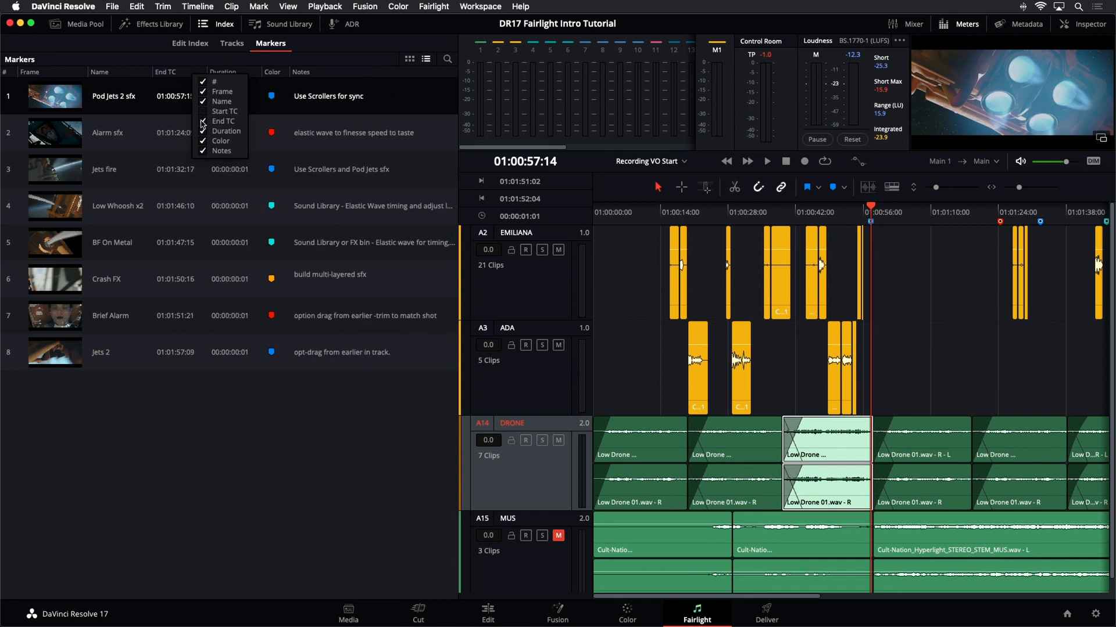
pyautogui.click(203, 121)
pyautogui.click(203, 132)
pyautogui.click(245, 461)
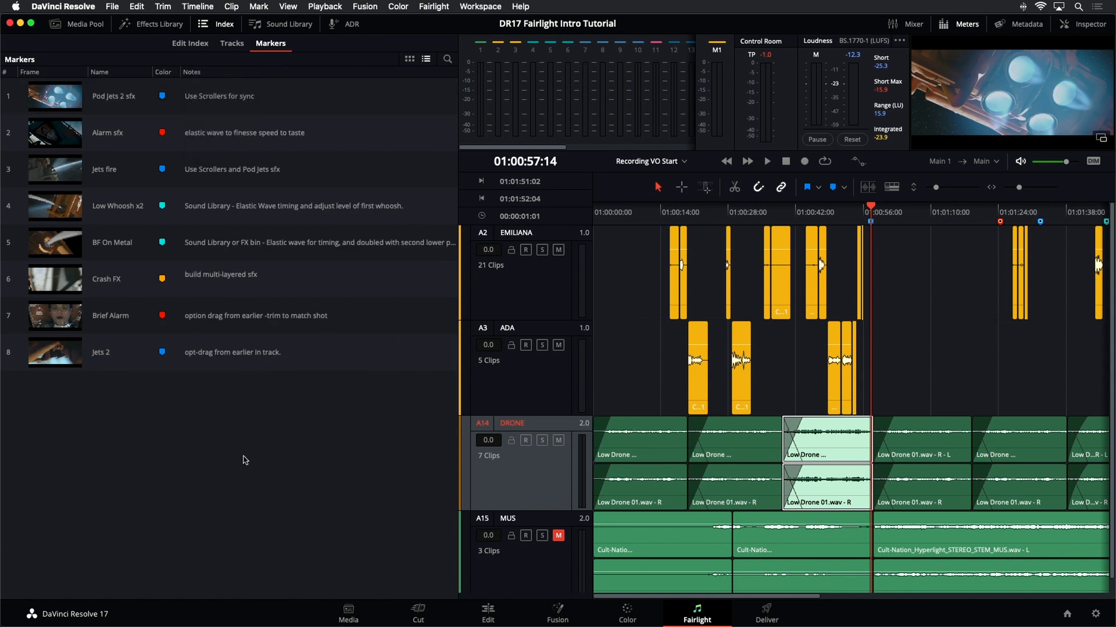
# - Move the Color column before Name and jump to the first two markers from the list
pyautogui.moveTo(165, 72); pyautogui.dragTo(92, 74)
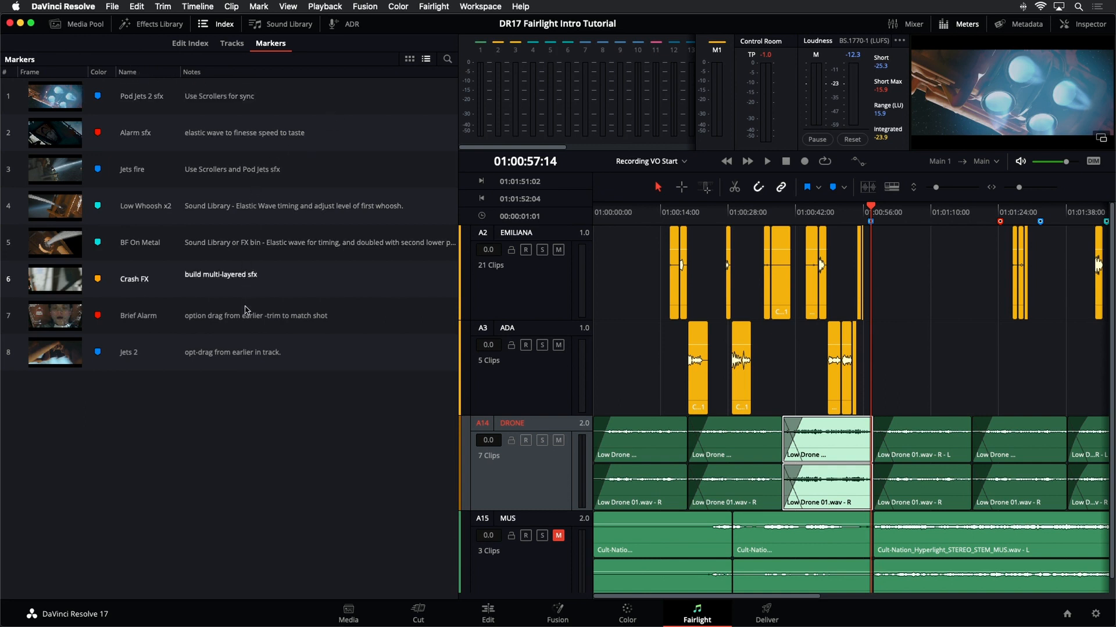
pyautogui.click(62, 104)
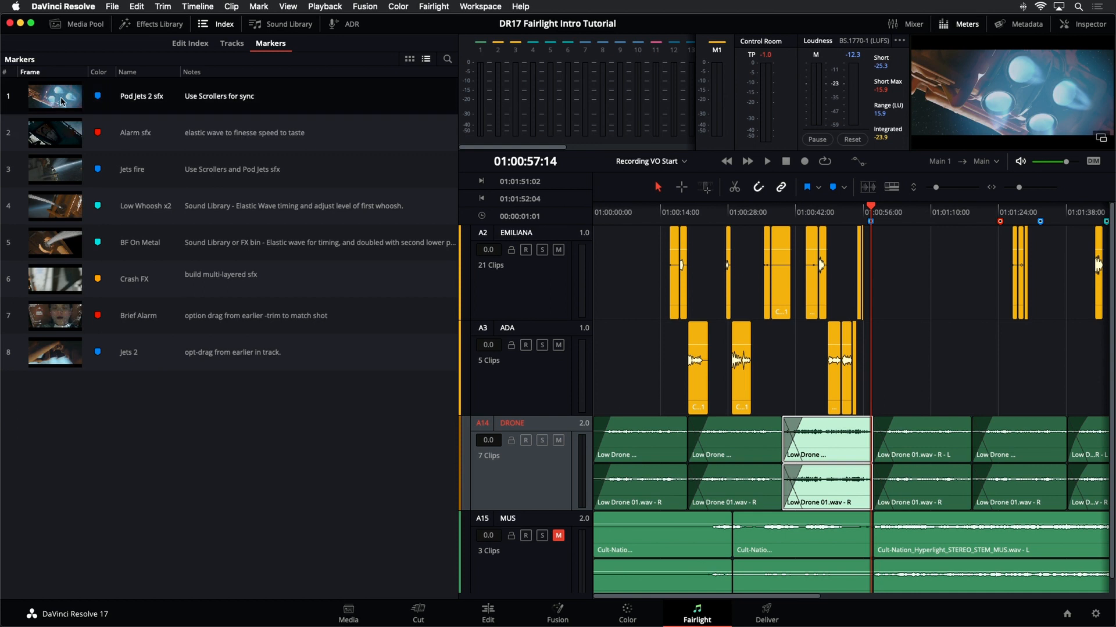
pyautogui.click(63, 137)
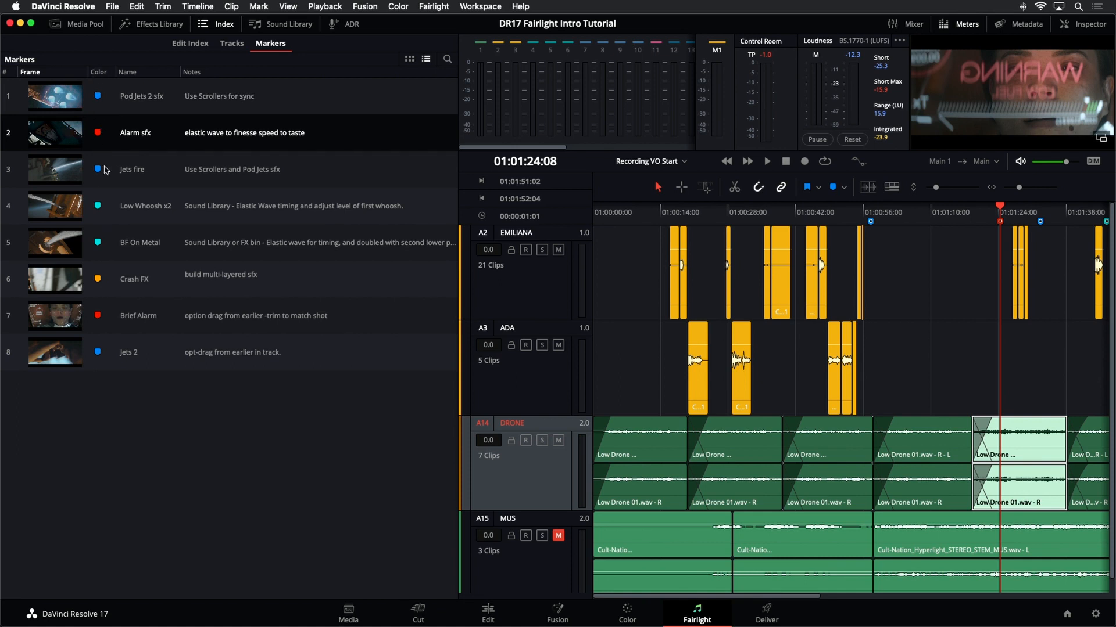
# - Sort the marker list by colour in descending order and narrow the Index panel
pyautogui.click(98, 72)
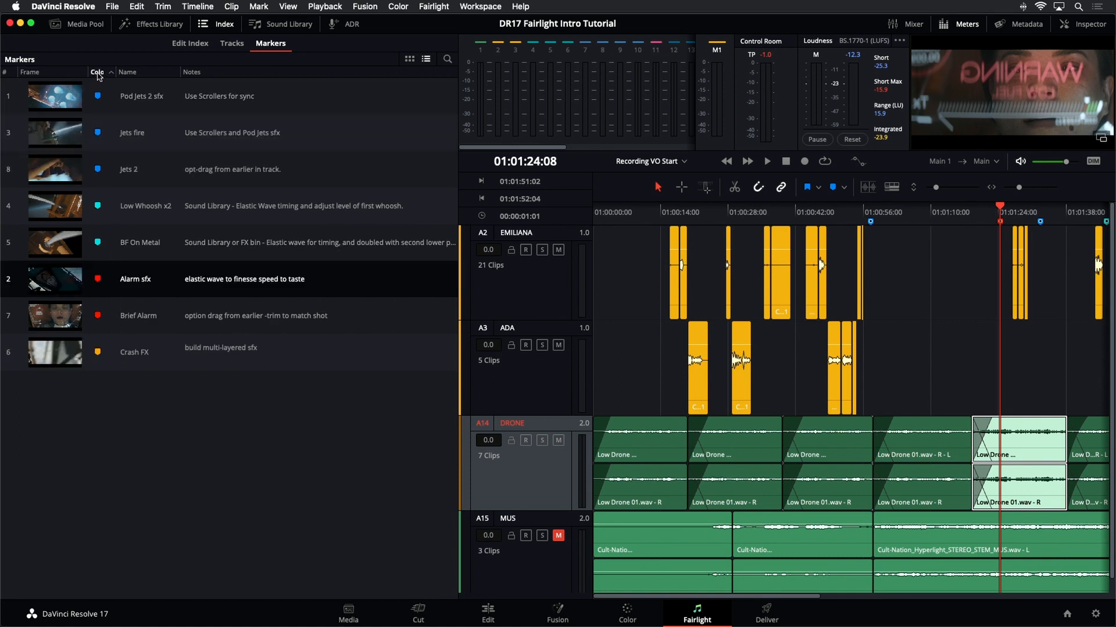
pyautogui.click(98, 74)
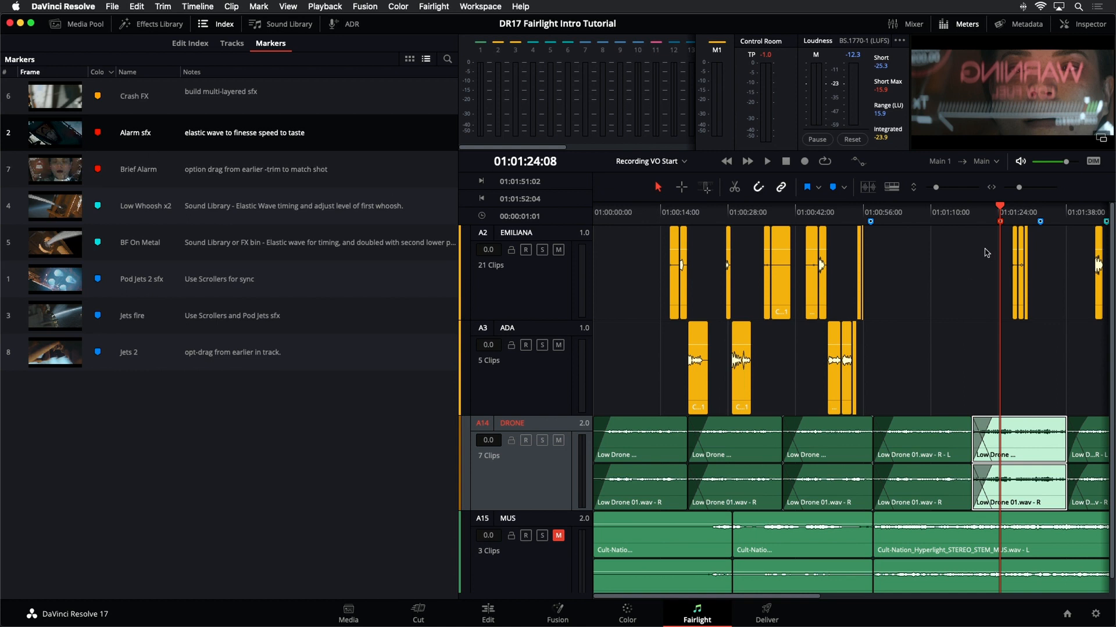
pyautogui.moveTo(459, 163); pyautogui.dragTo(251, 152)
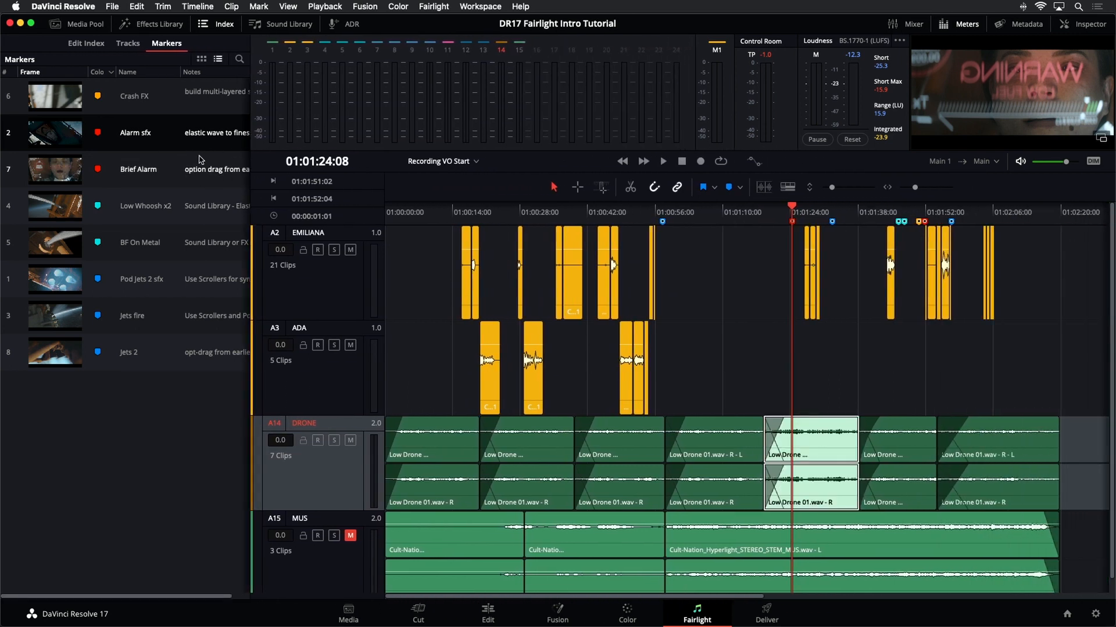
# - Show the Media Pool together with the Index panel
pyautogui.click(215, 26)
pyautogui.click(98, 25)
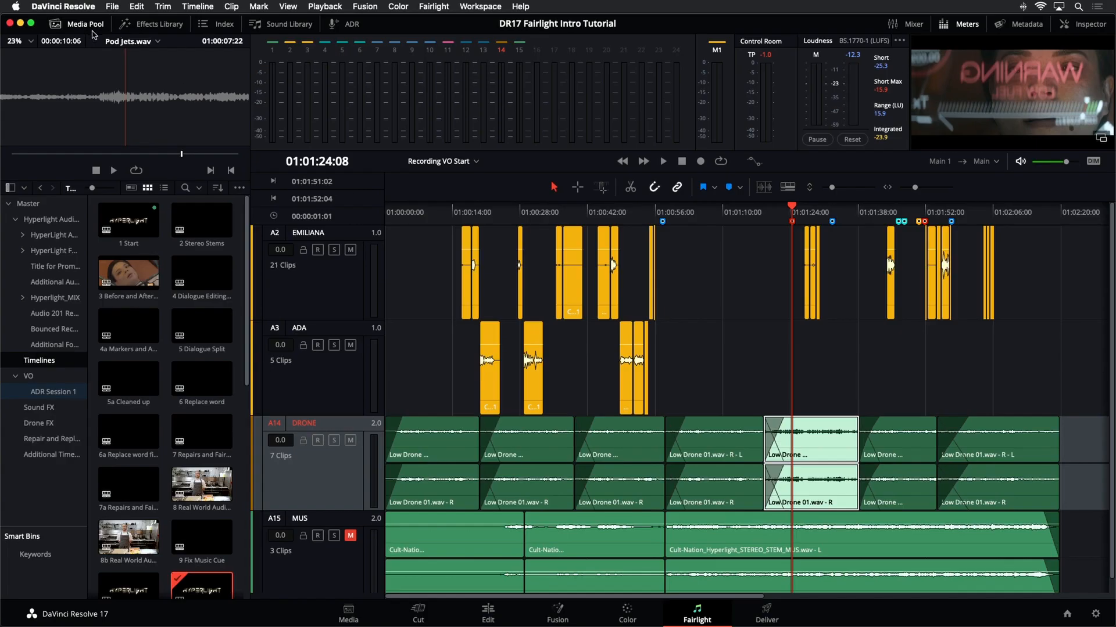
pyautogui.click(214, 25)
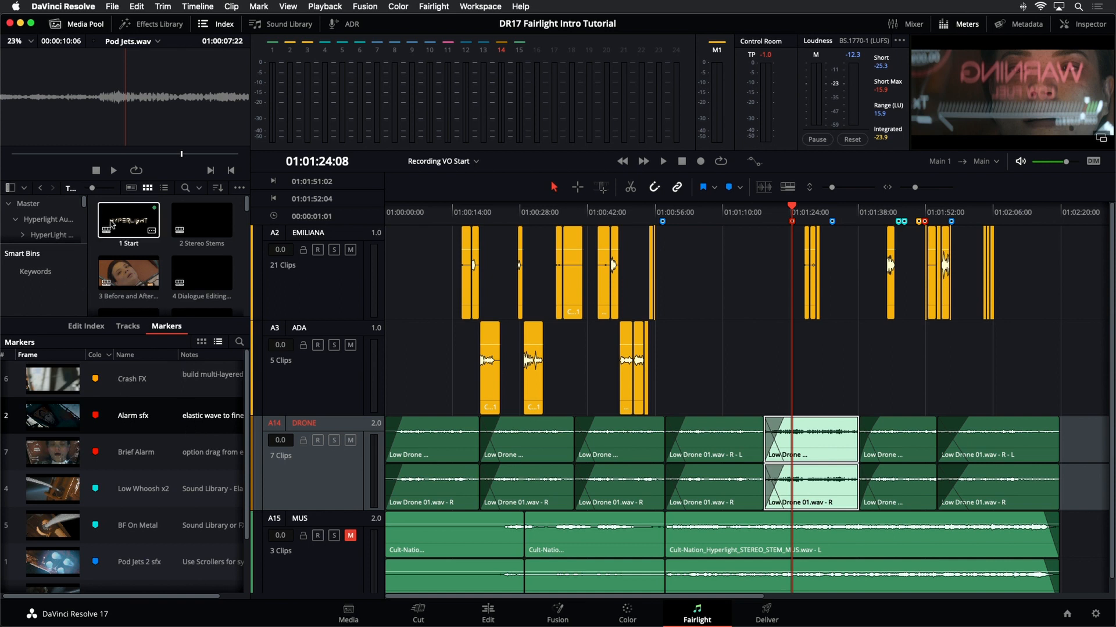
# - Switch the Media Pool to list view and open the Sound FX bin
pyautogui.click(164, 187)
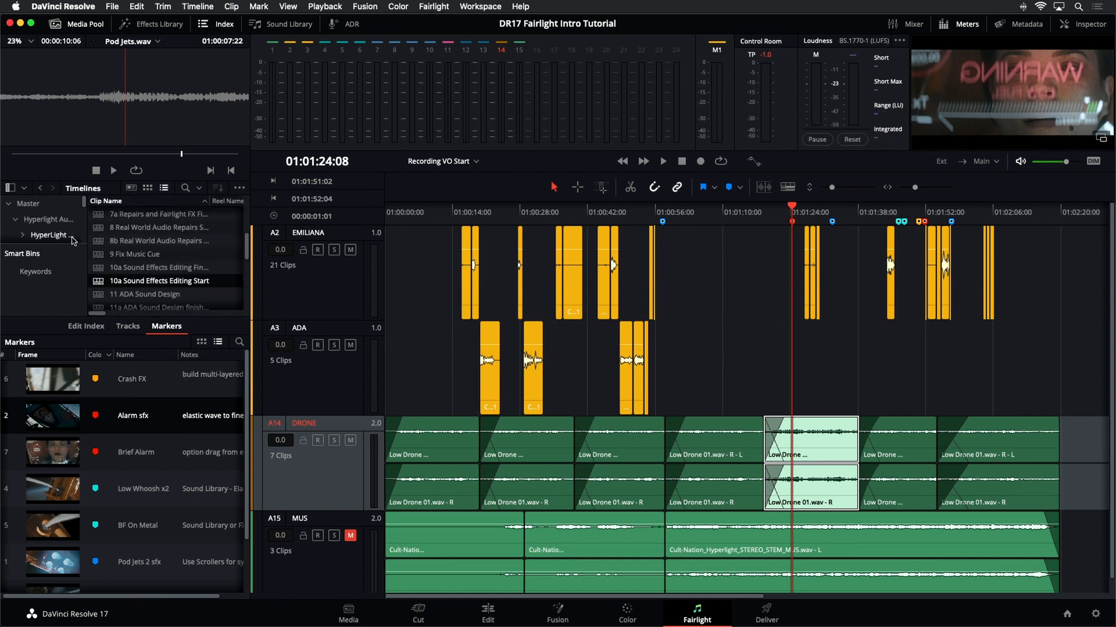
pyautogui.scroll(-3, 72, 233)
pyautogui.scroll(-3, 72, 231)
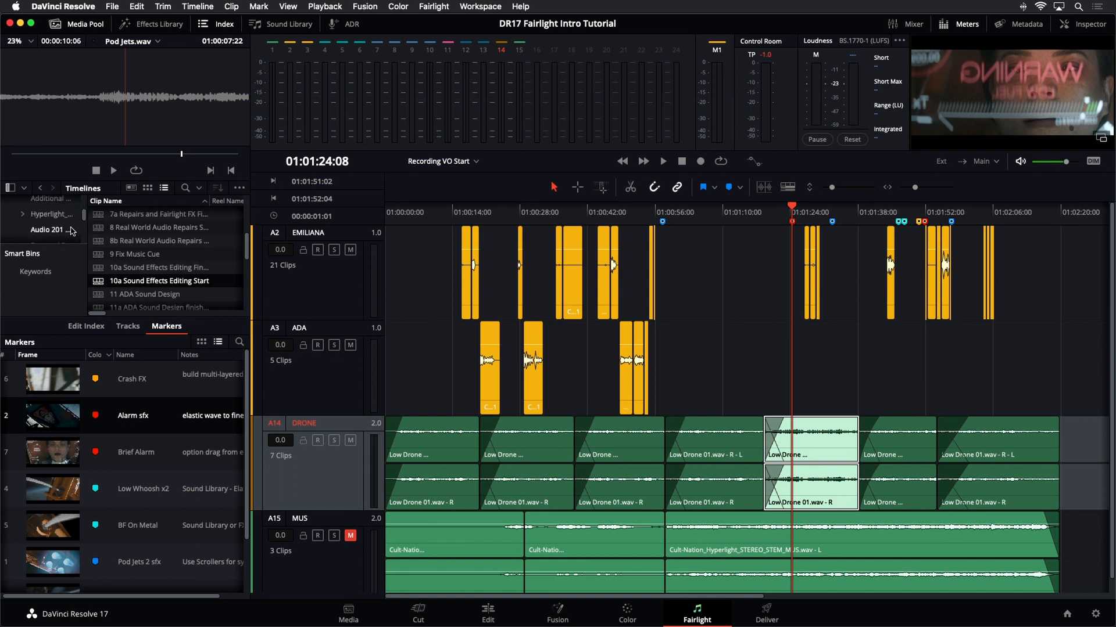
pyautogui.scroll(-3, 72, 227)
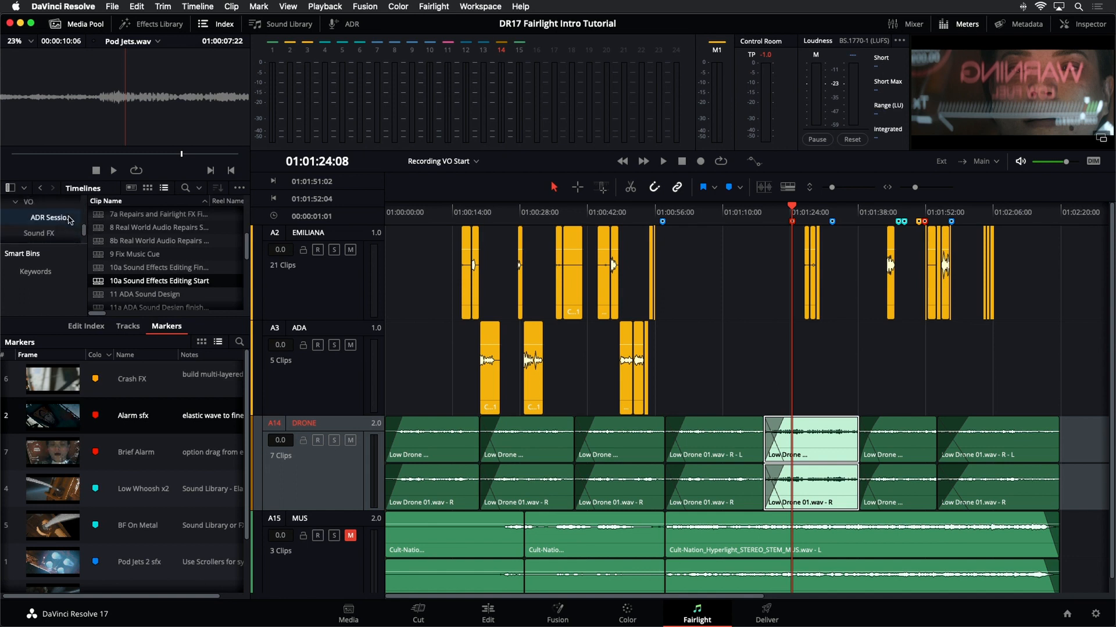
pyautogui.scroll(-1, 69, 220)
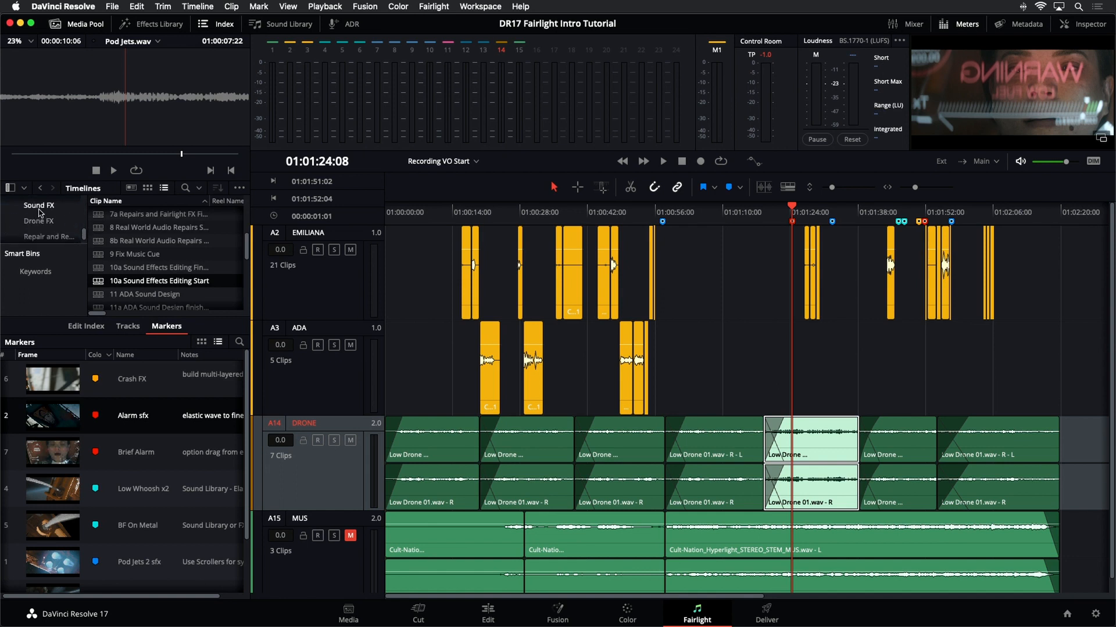
pyautogui.click(41, 212)
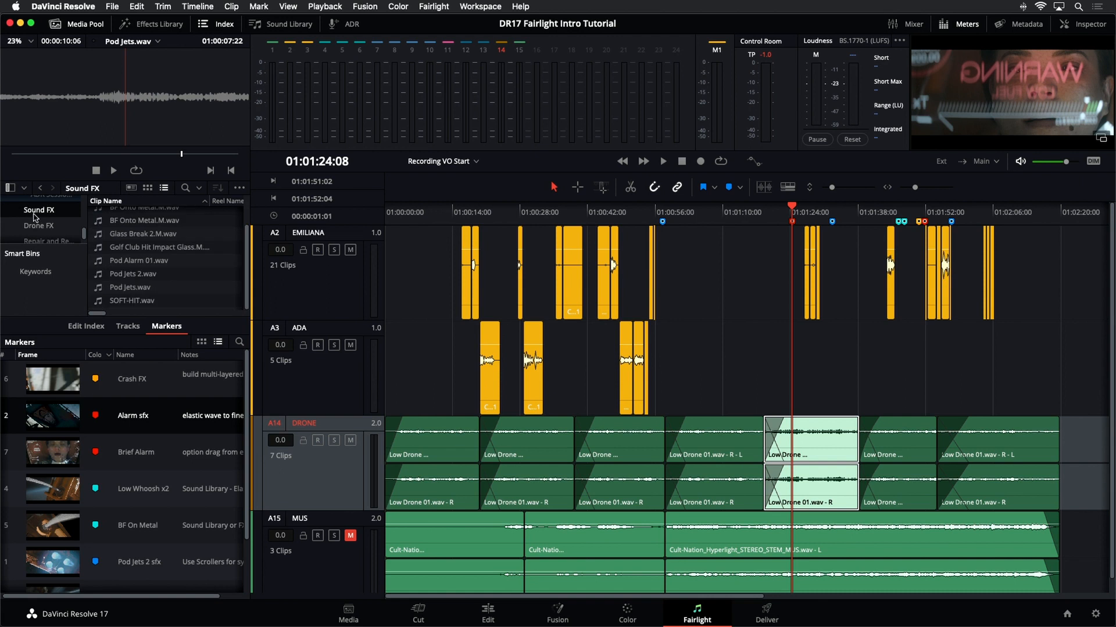
# - Close the Index and load Alarm.wav into the Media Pool viewer
pyautogui.scroll(3, 176, 264)
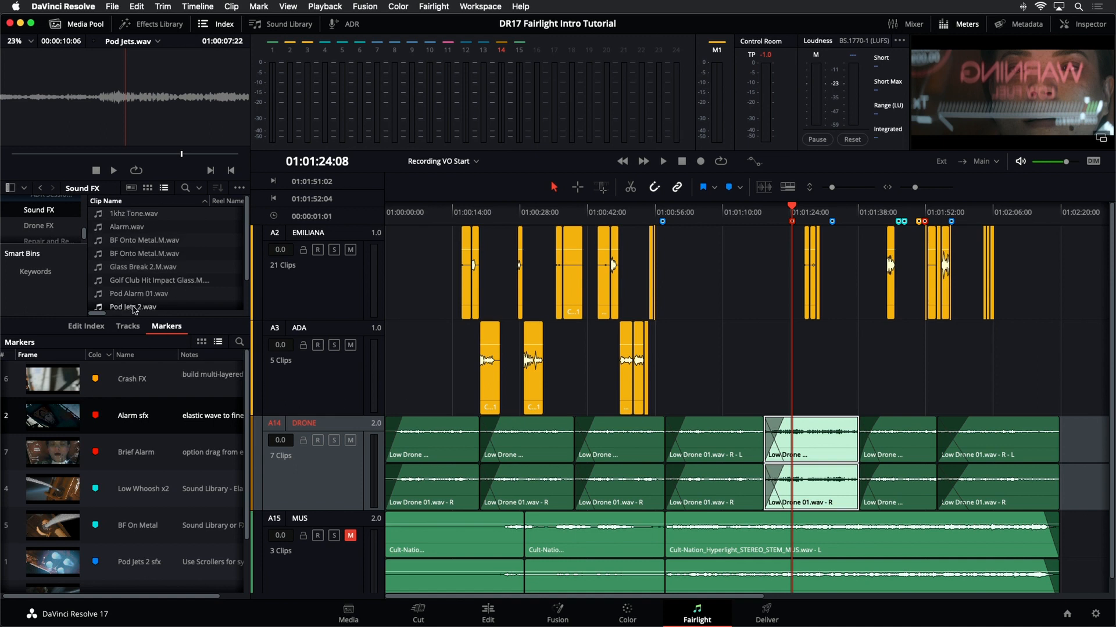
pyautogui.click(218, 26)
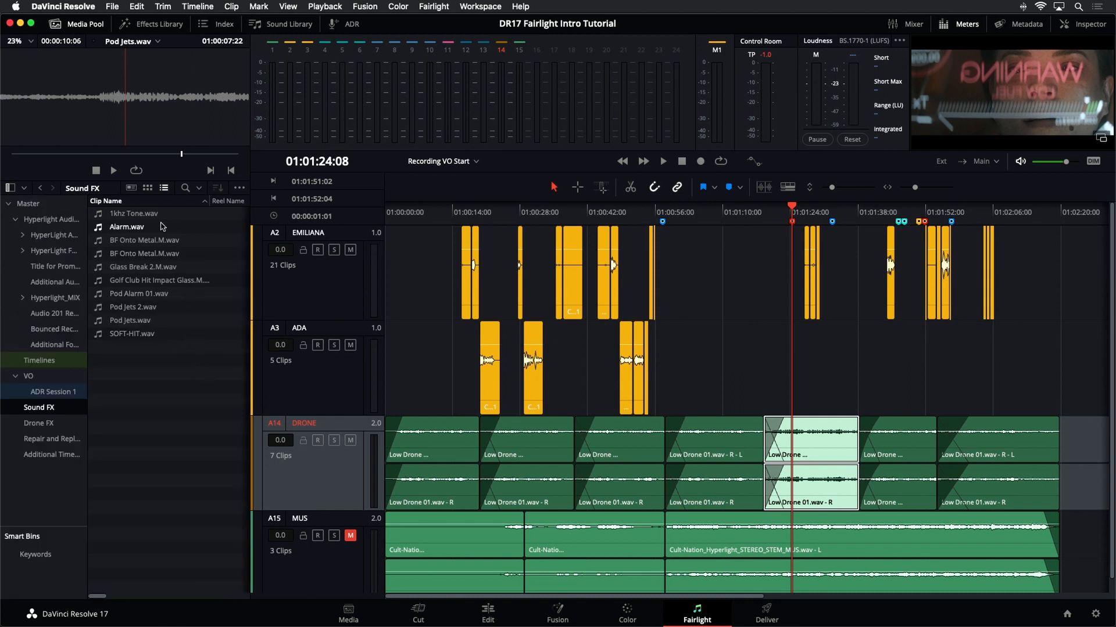
pyautogui.click(128, 227)
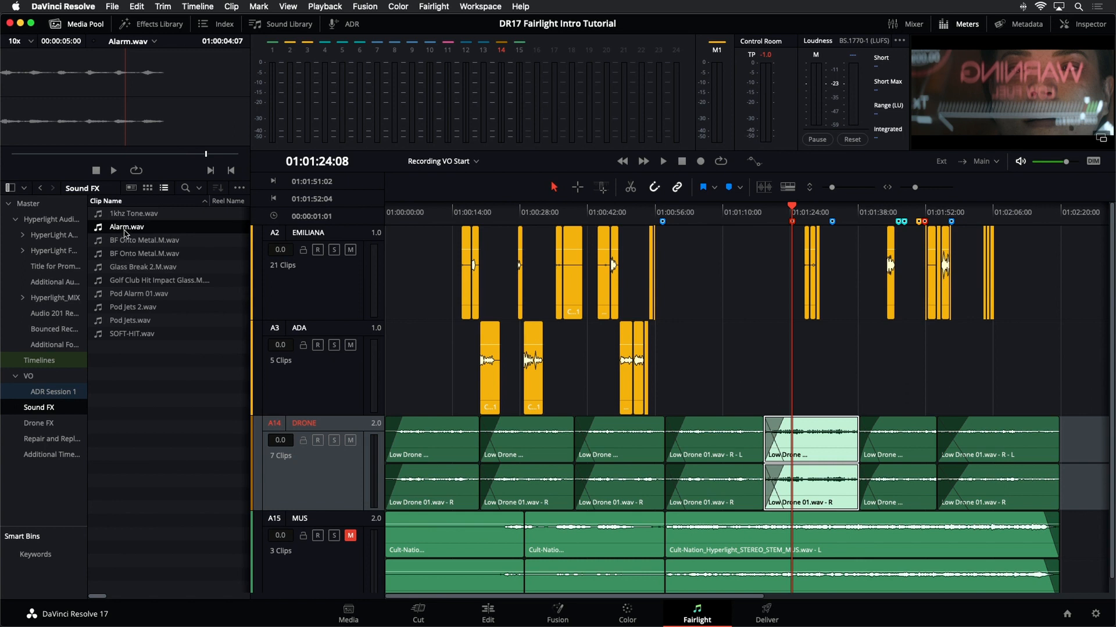
# - Play a preview of Alarm.wav in the Media Pool viewer and stop it
pyautogui.click(113, 171)
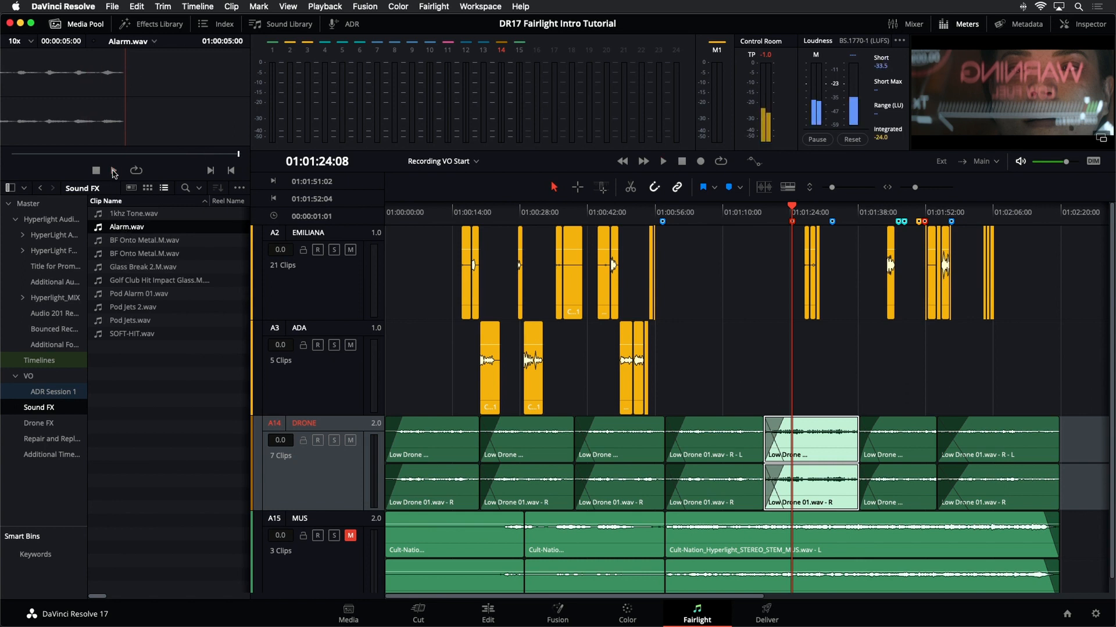
pyautogui.click(114, 172)
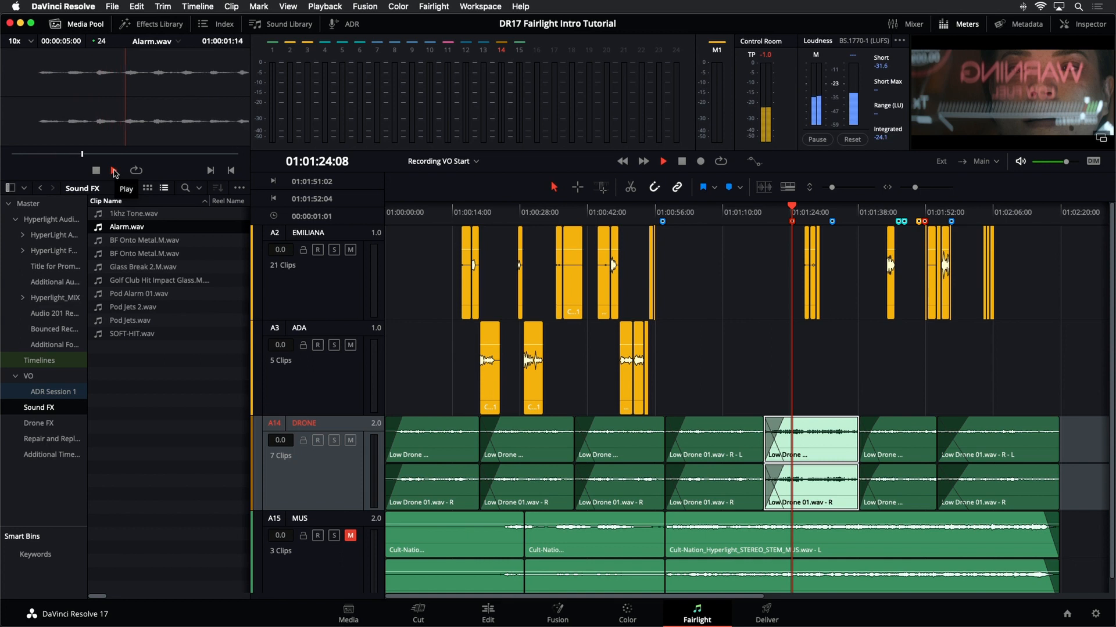
pyautogui.click(95, 173)
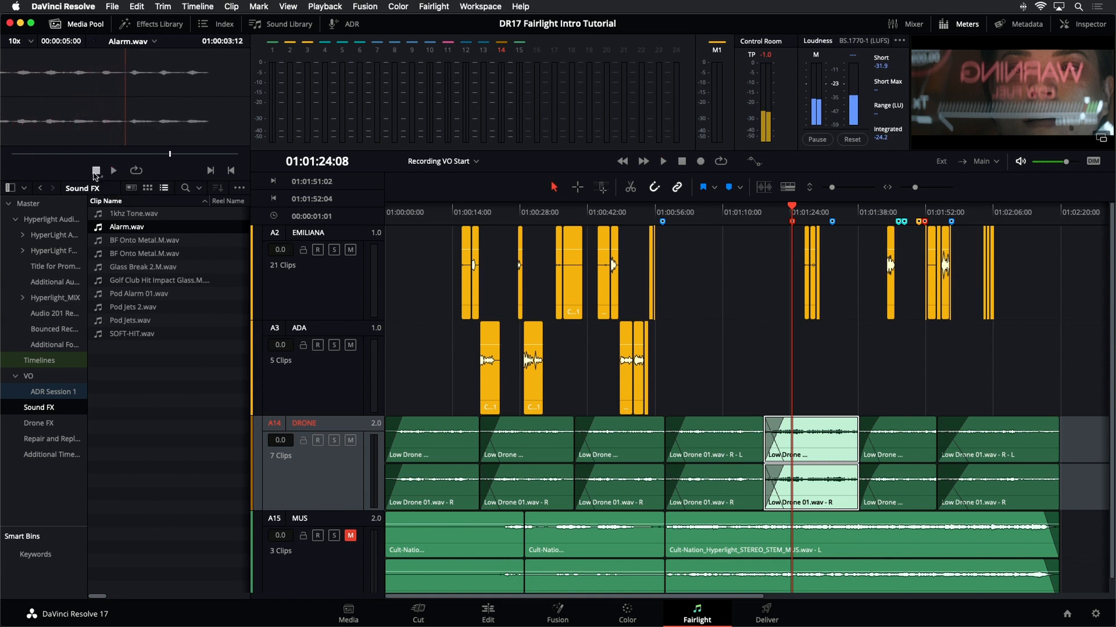
# - Load Pod Alarm 01.wav into the viewer and preview it
pyautogui.click(103, 295)
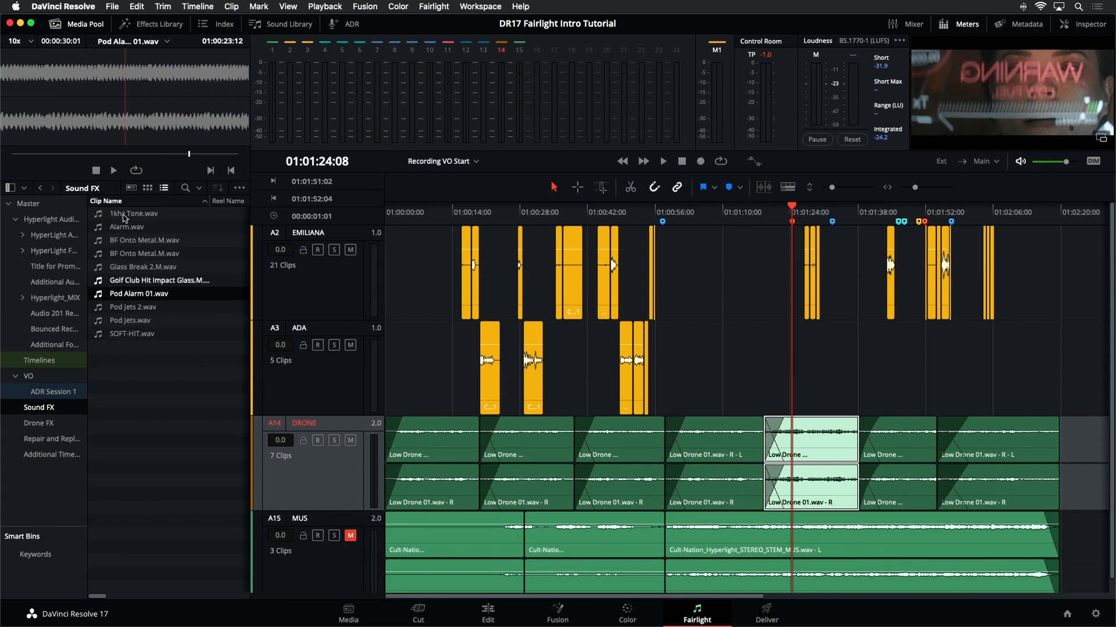
pyautogui.click(115, 172)
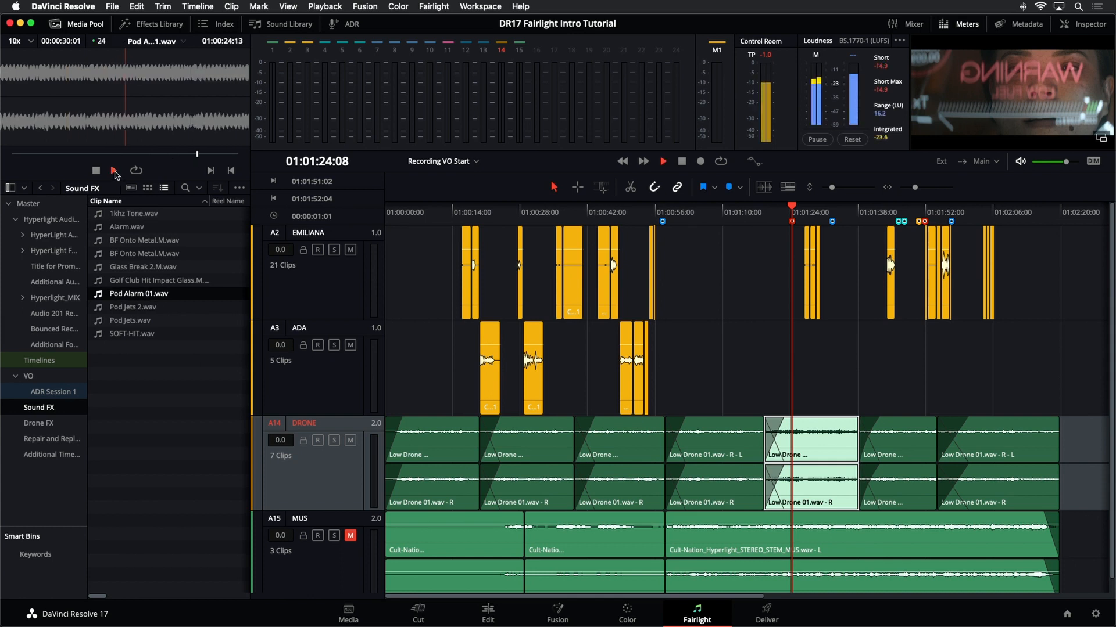
pyautogui.click(97, 172)
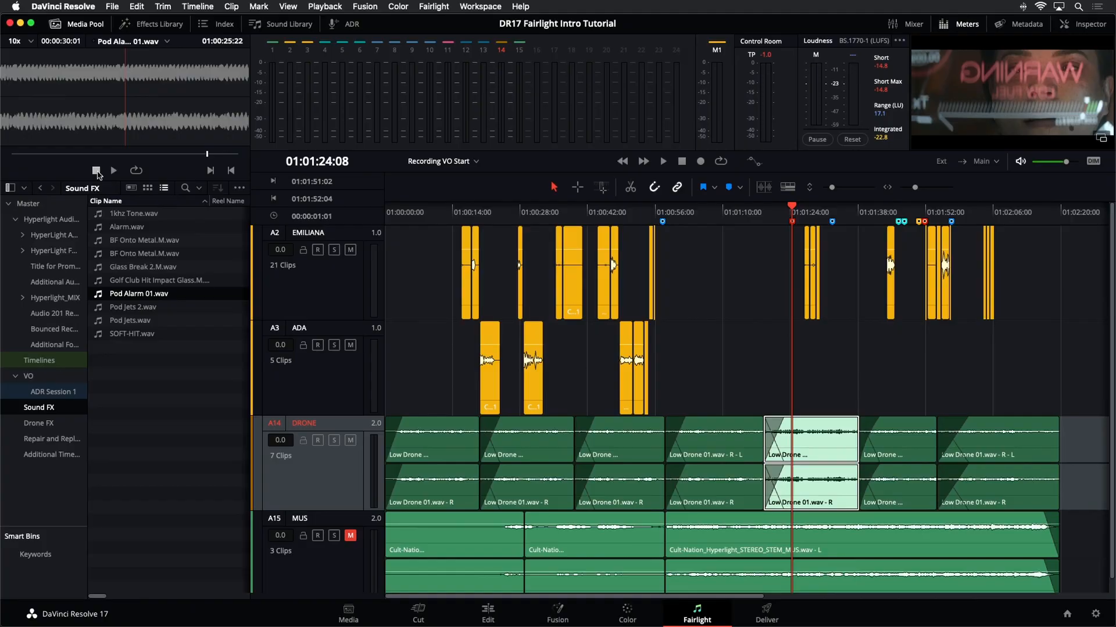
# - Load Alarm.wav back into the viewer and scrub through it
pyautogui.click(110, 227)
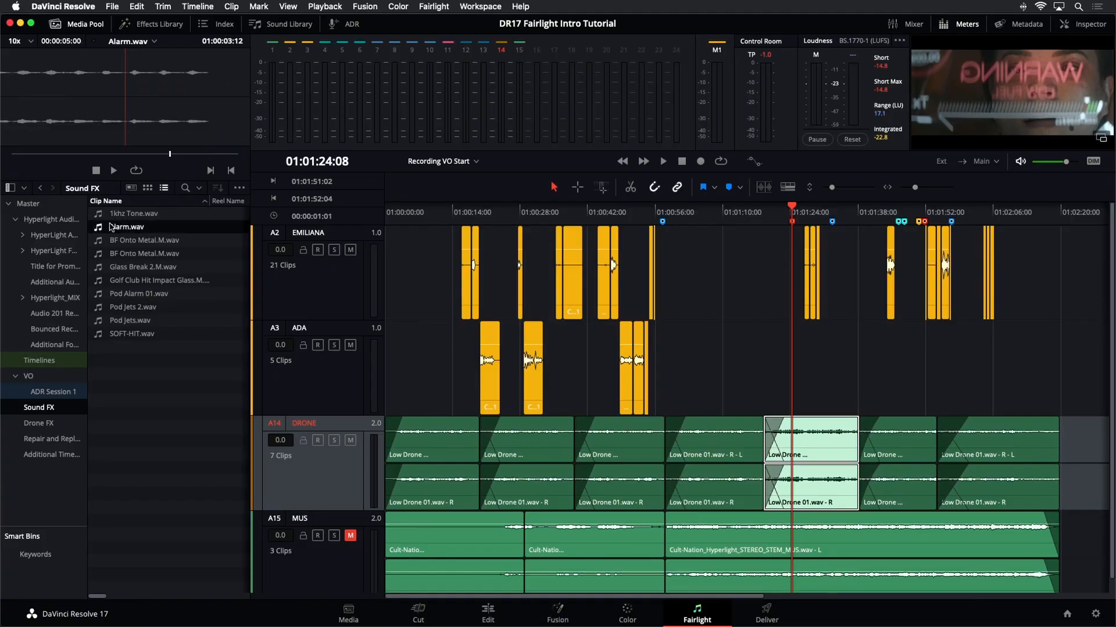
pyautogui.moveTo(147, 153); pyautogui.dragTo(126, 154)
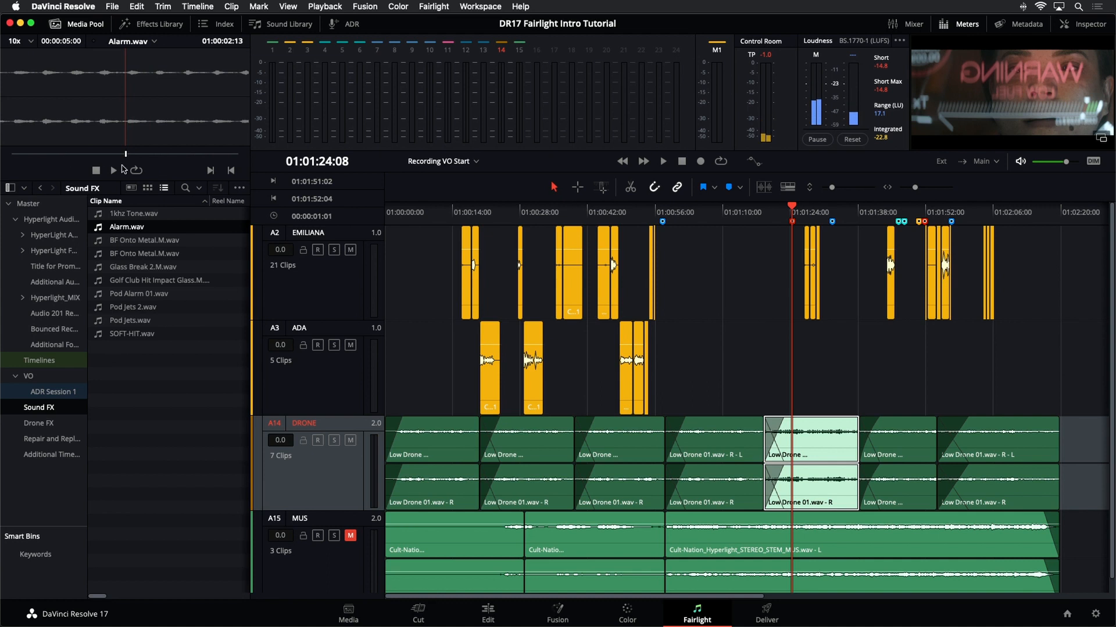
pyautogui.click(217, 359)
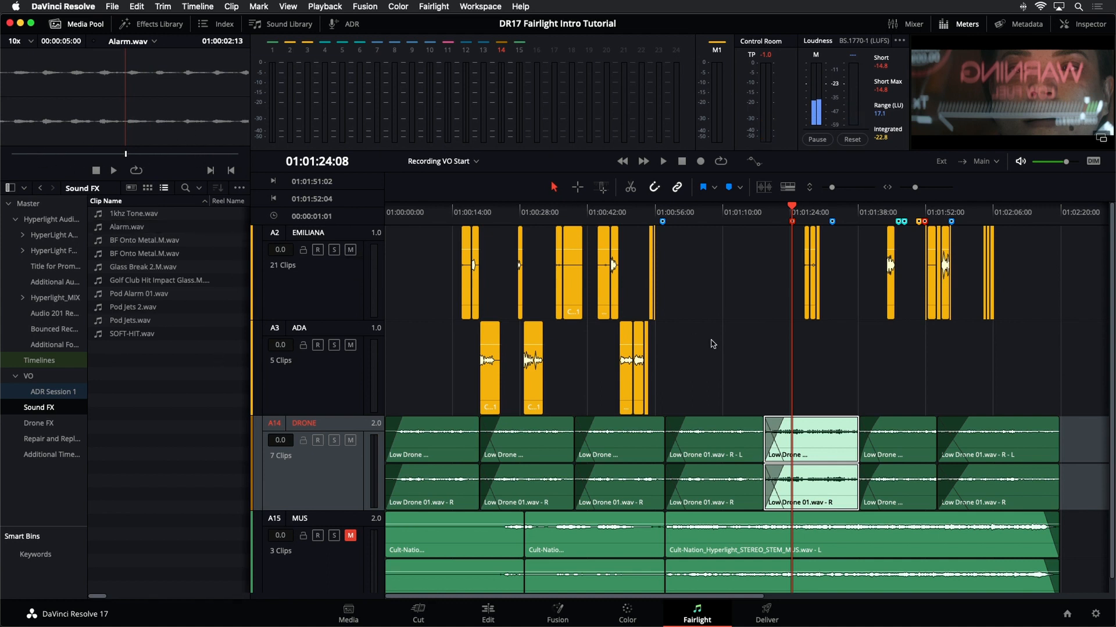
pyautogui.scroll(-1, 710, 341)
pyautogui.scroll(1, 710, 340)
# - Open the Index in place of the Media Pool and show its track list
pyautogui.click(215, 26)
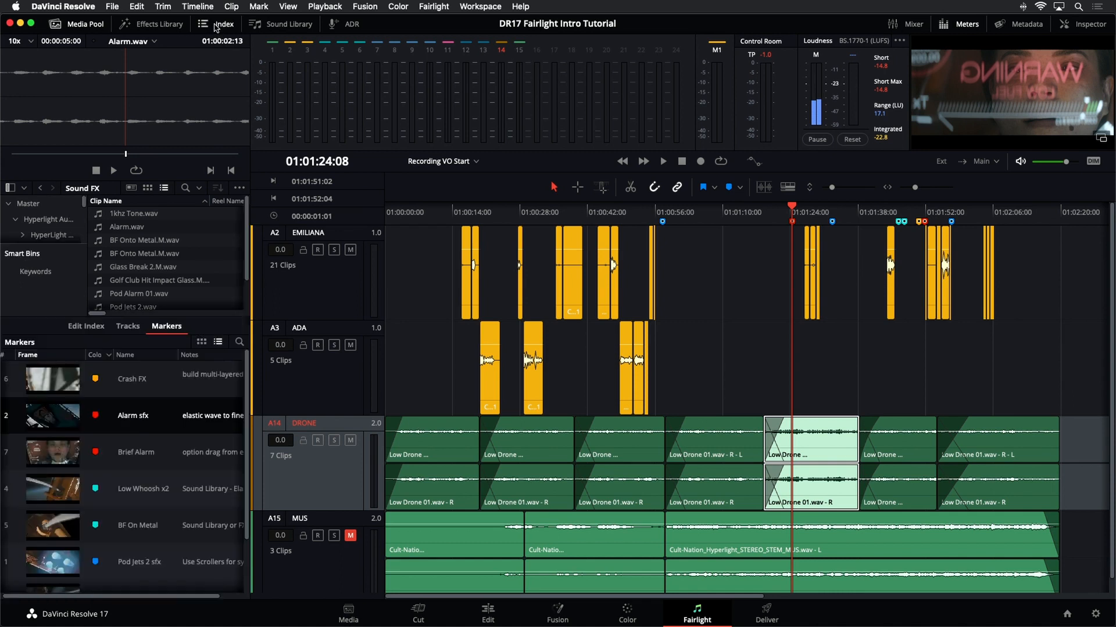
pyautogui.click(82, 29)
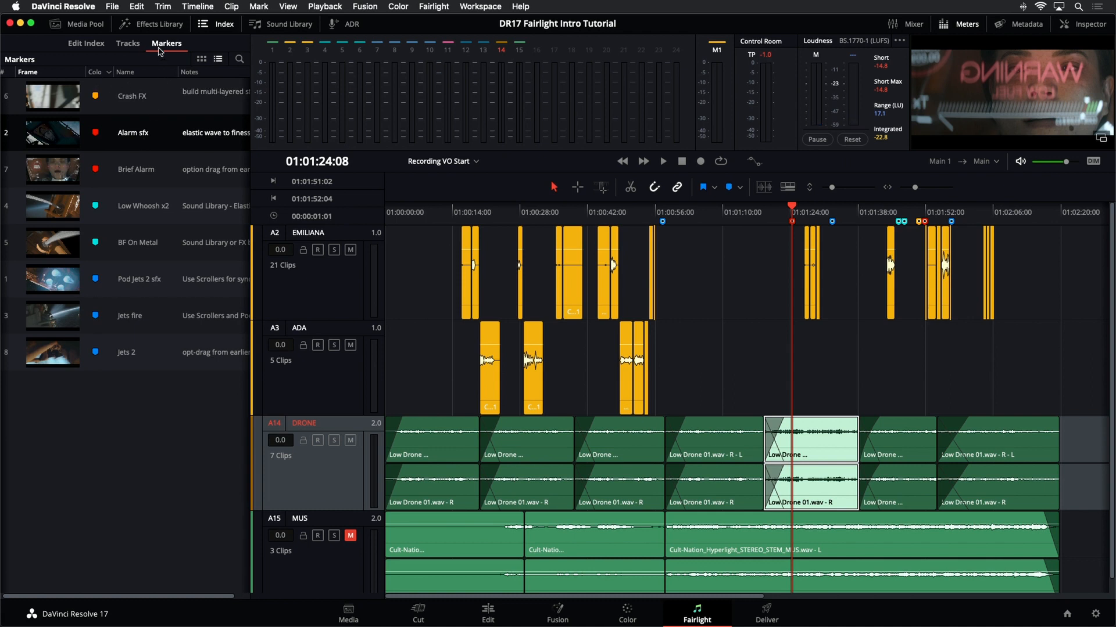
pyautogui.click(133, 47)
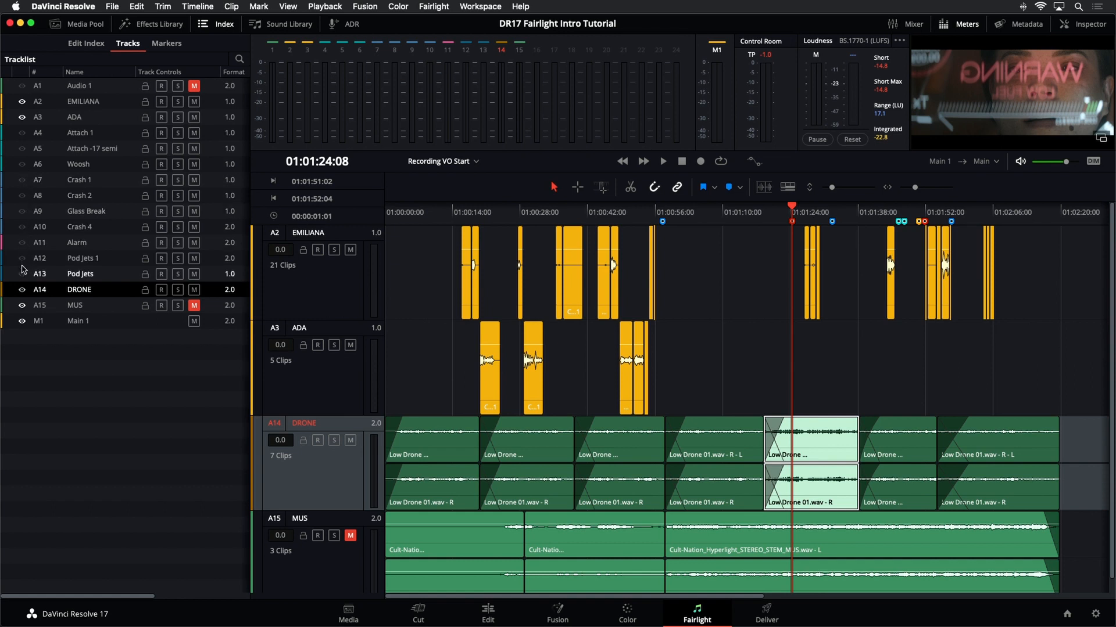
# - Turn on visibility for tracks A4 through A12 in the timeline
pyautogui.click(22, 132)
pyautogui.click(22, 148)
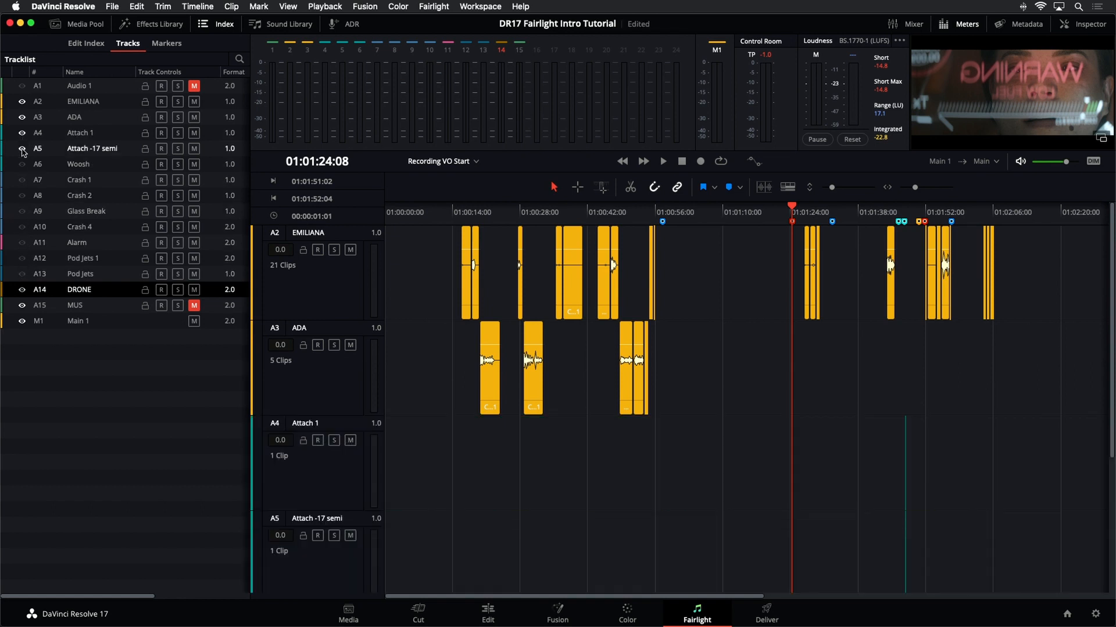
pyautogui.moveTo(22, 151); pyautogui.dragTo(21, 271)
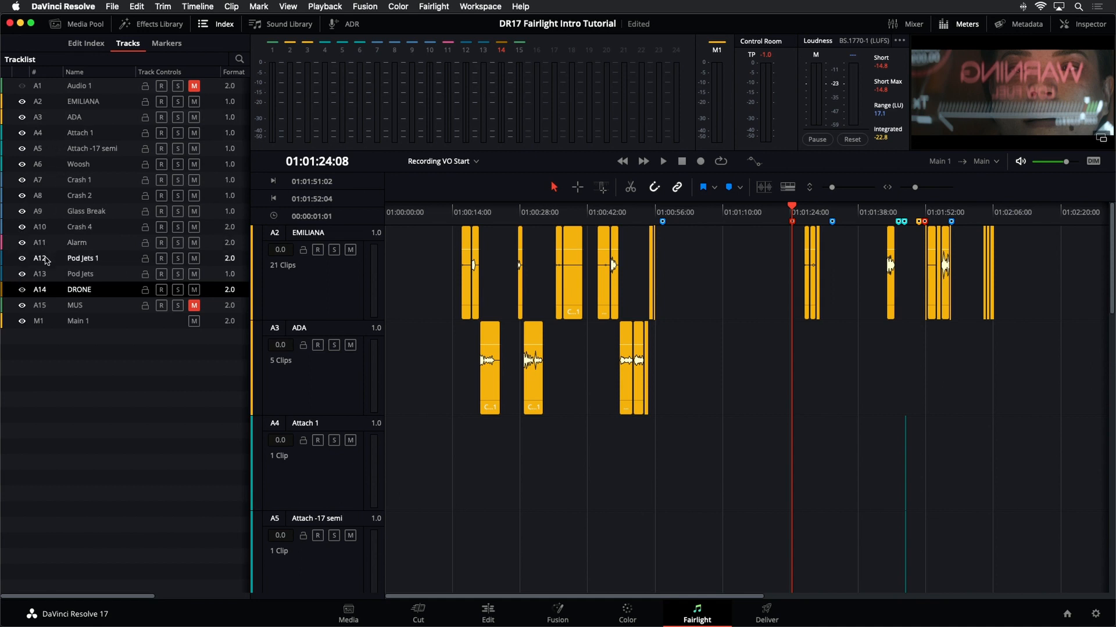
# - Reduce the timeline track heights so all revealed tracks fit on screen
pyautogui.scroll(-7, 876, 461)
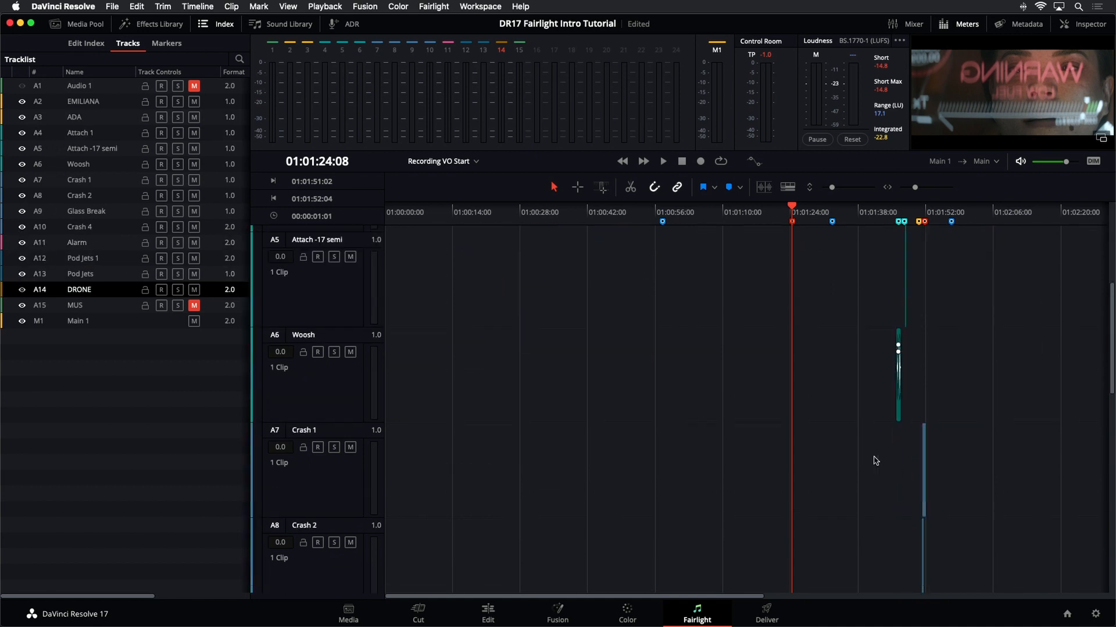
pyautogui.scroll(-4, 876, 460)
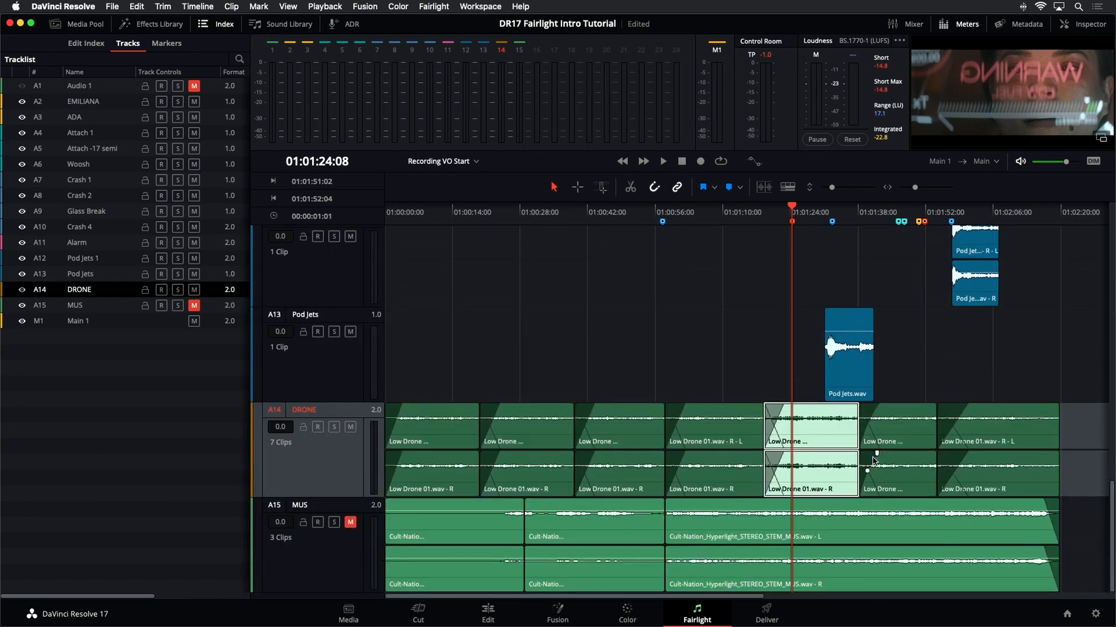
pyautogui.scroll(5, 875, 462)
pyautogui.scroll(4, 875, 462)
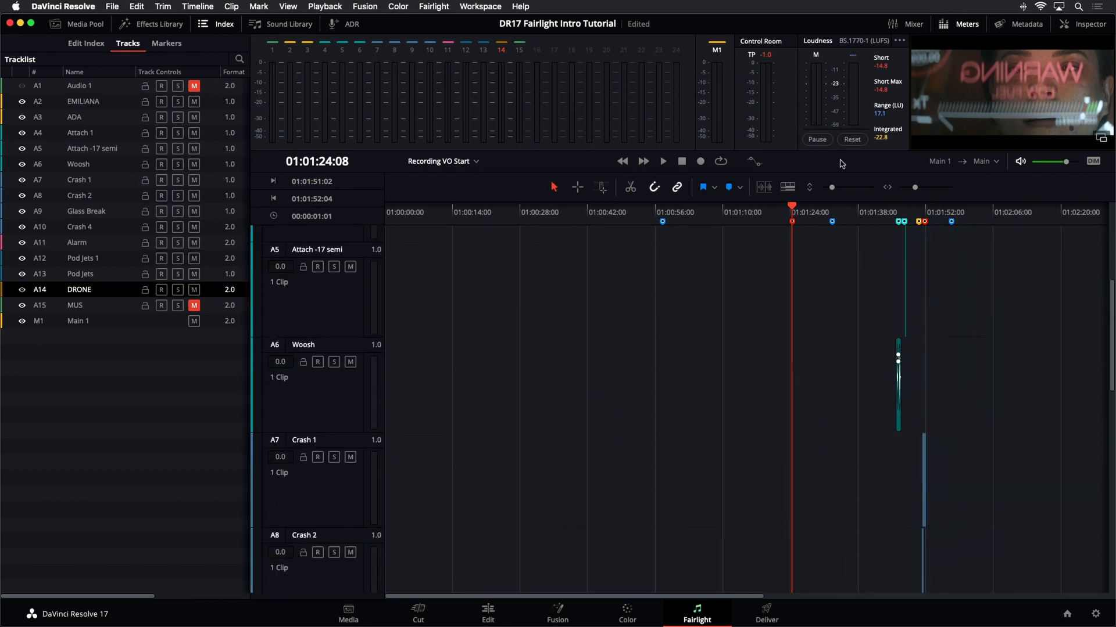
pyautogui.moveTo(832, 190); pyautogui.dragTo(824, 192)
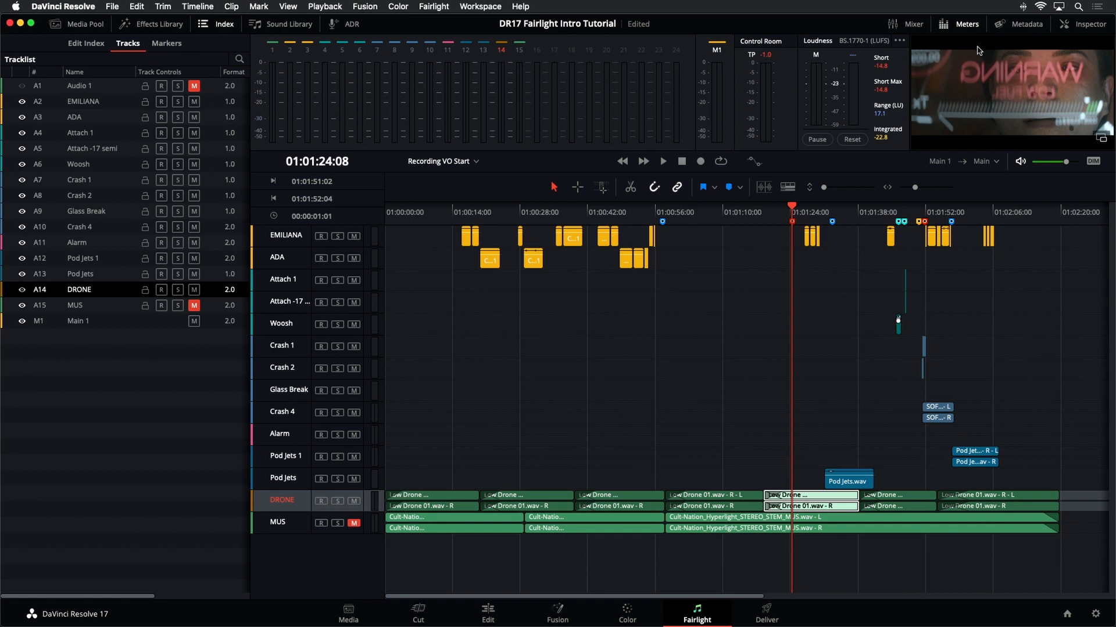
# - Open the Mixer and widen it to show more channel strips
pyautogui.click(914, 25)
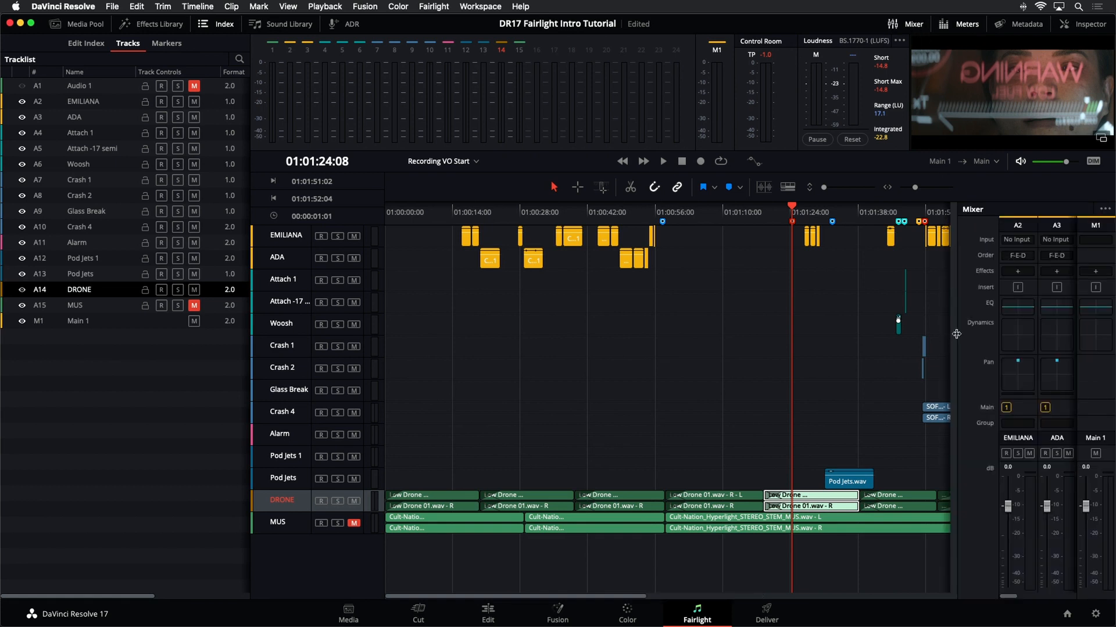
pyautogui.moveTo(956, 334); pyautogui.dragTo(528, 384)
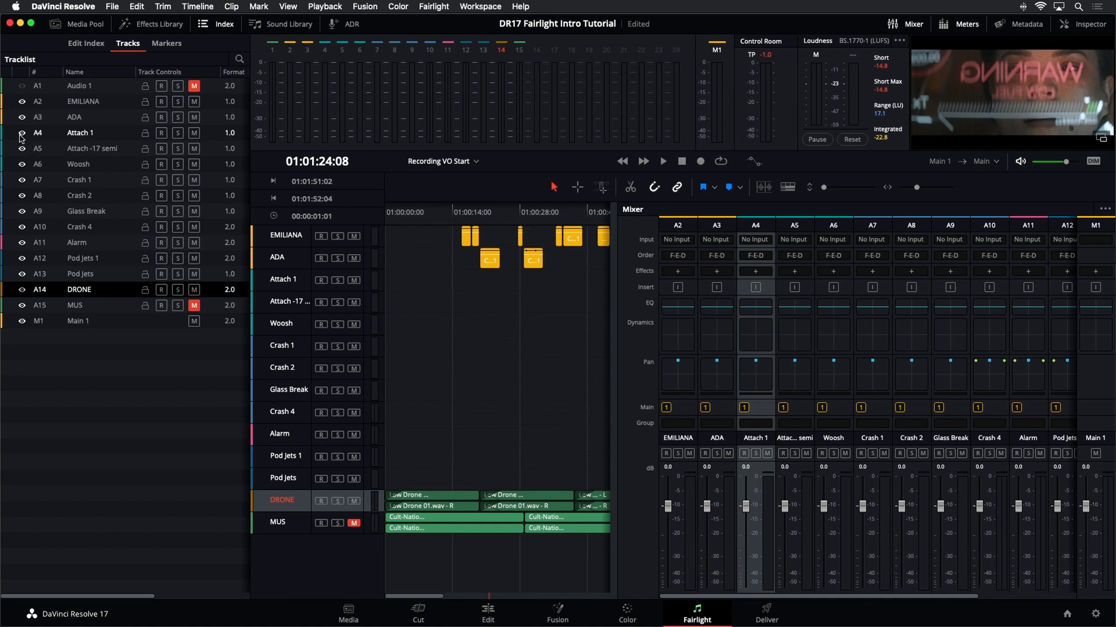
# - Hide tracks A4 through A10, leaving Alarm, Pod Jets 1 and Pod Jets visible among the effects tracks
pyautogui.moveTo(21, 137); pyautogui.dragTo(23, 260)
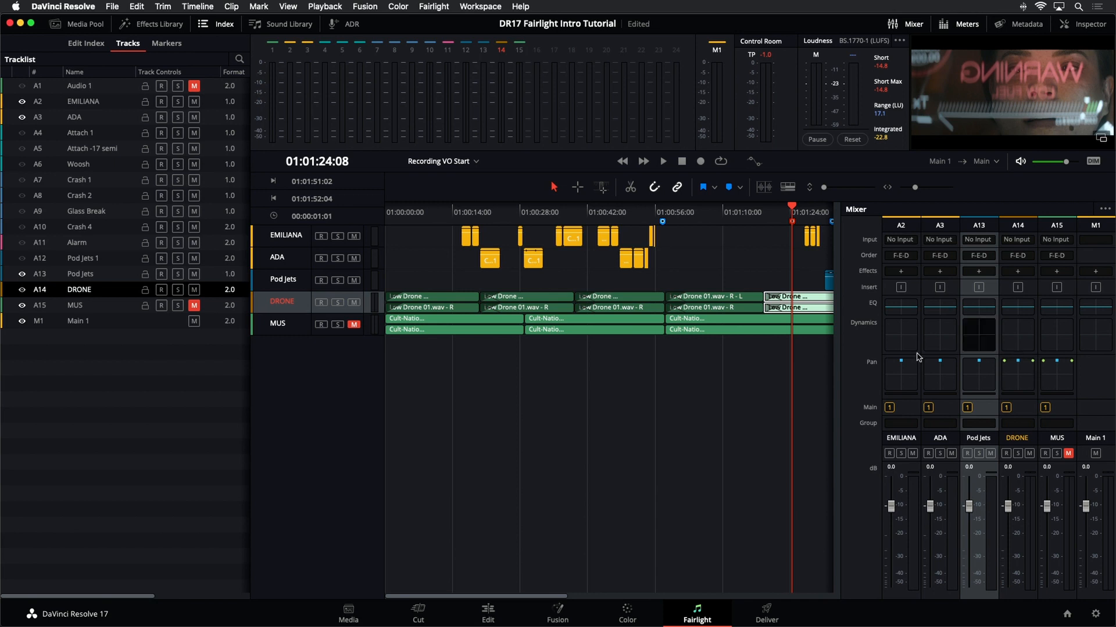
pyautogui.click(22, 274)
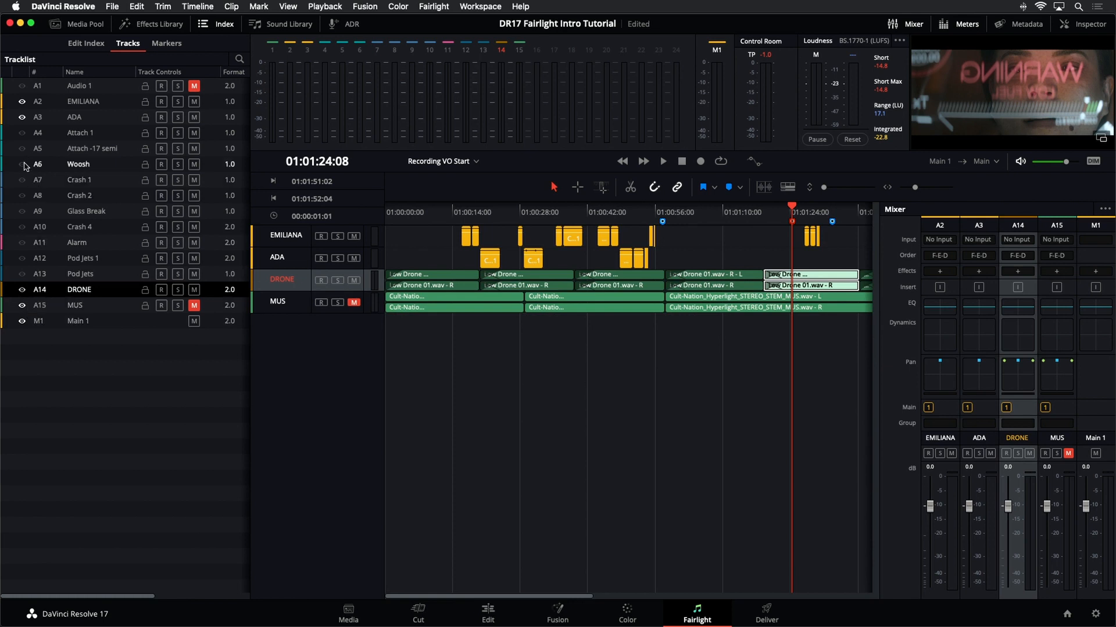
pyautogui.click(21, 243)
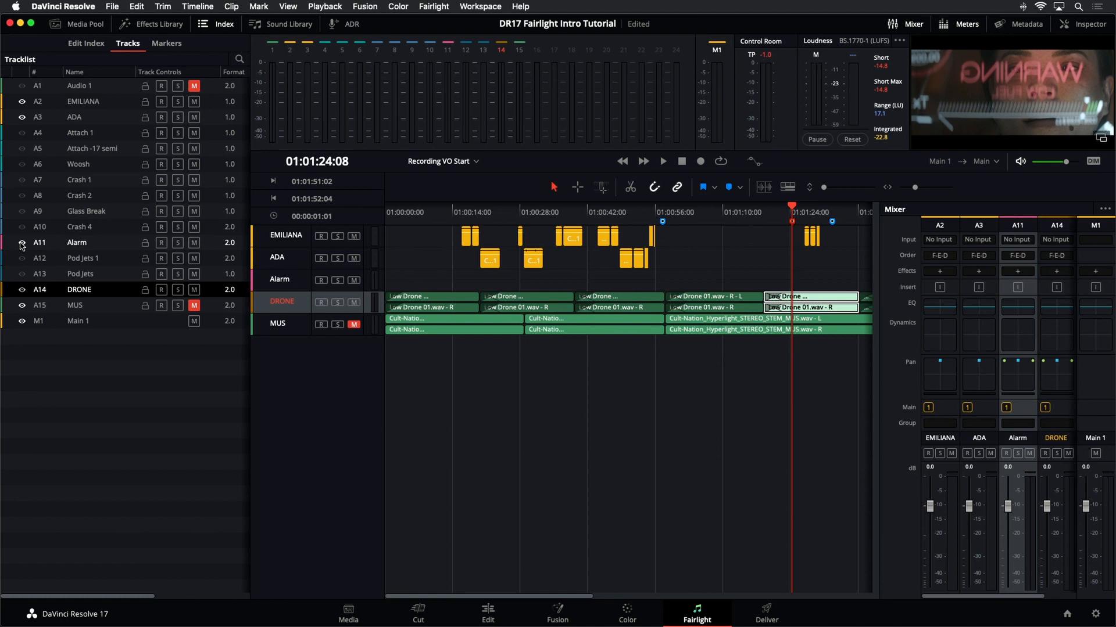
pyautogui.click(21, 259)
pyautogui.click(21, 273)
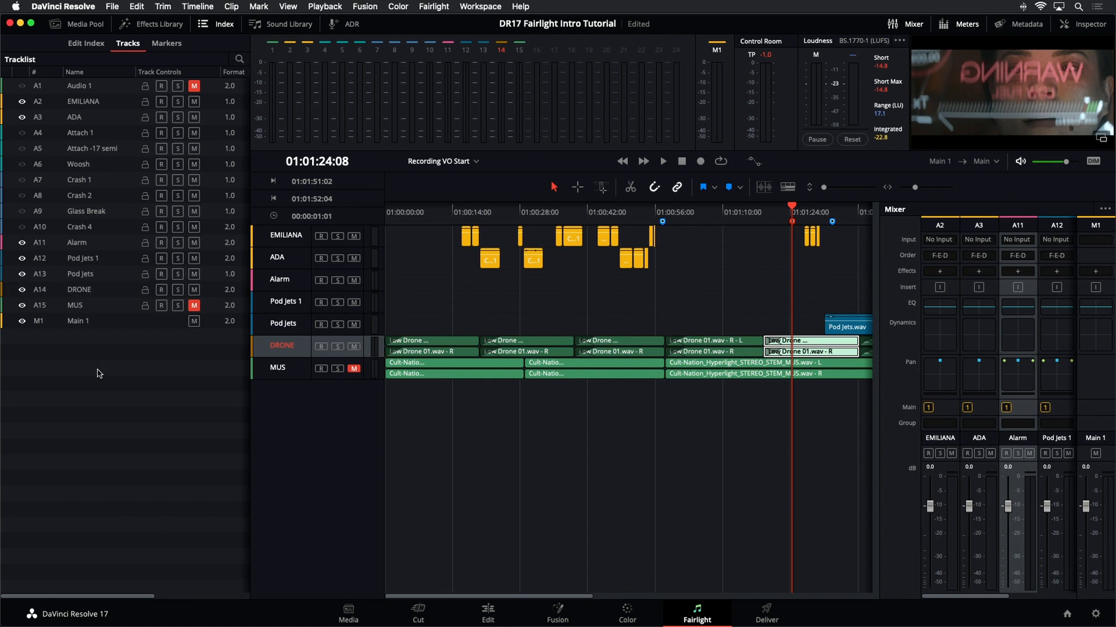
# - Close the Index and enlarge the timeline track heights
pyautogui.click(206, 27)
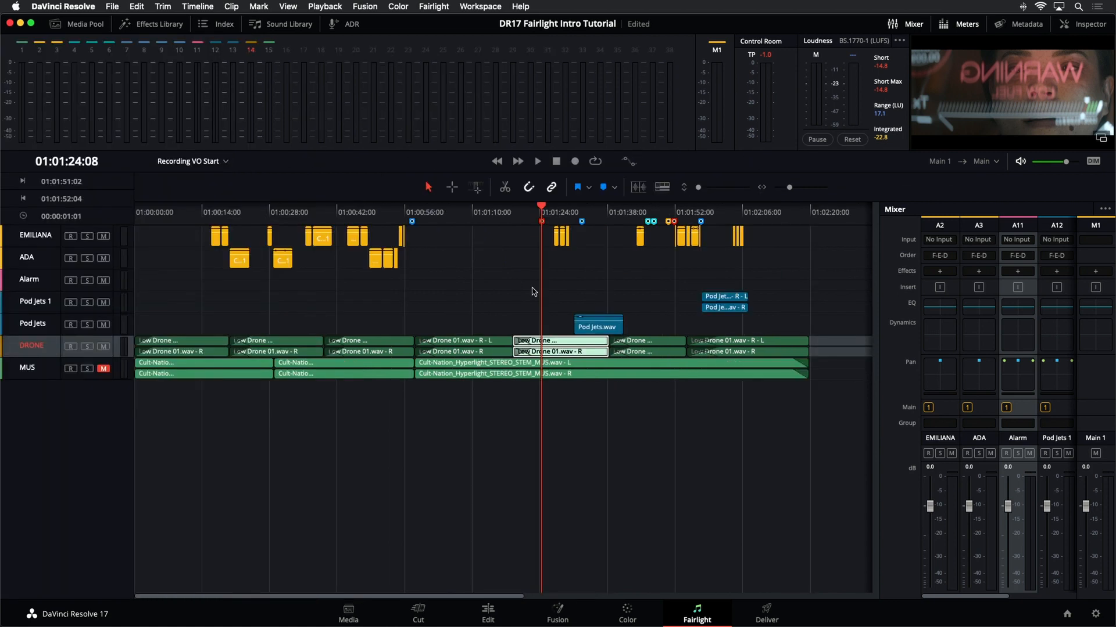
pyautogui.click(702, 189)
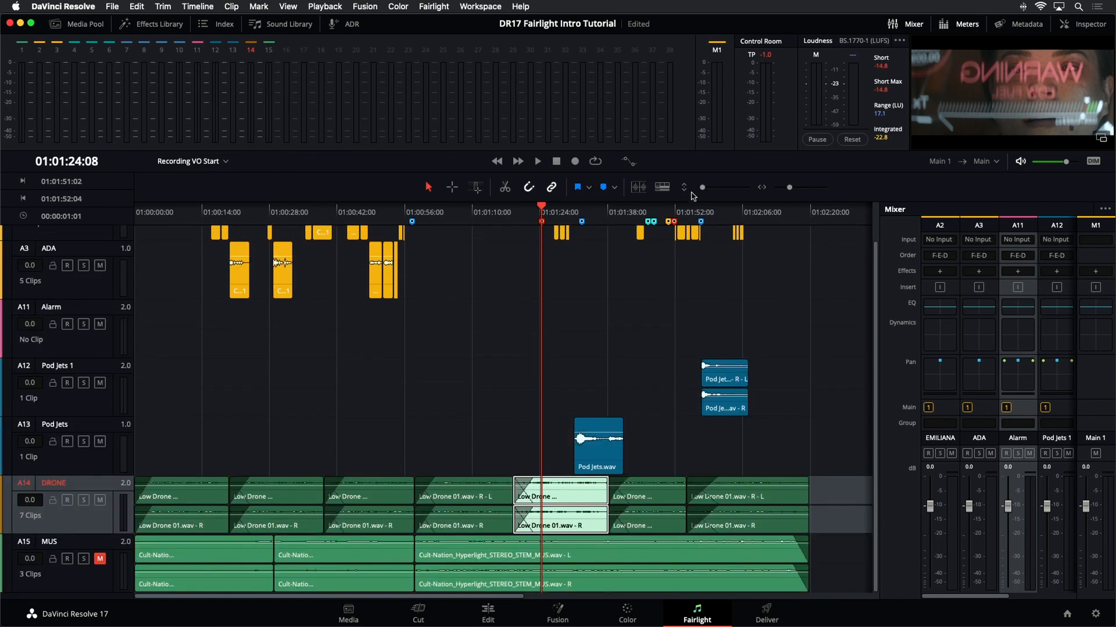
# - Place Alarm.wav from the Media Pool onto the Alarm track at the playhead
pyautogui.click(93, 352)
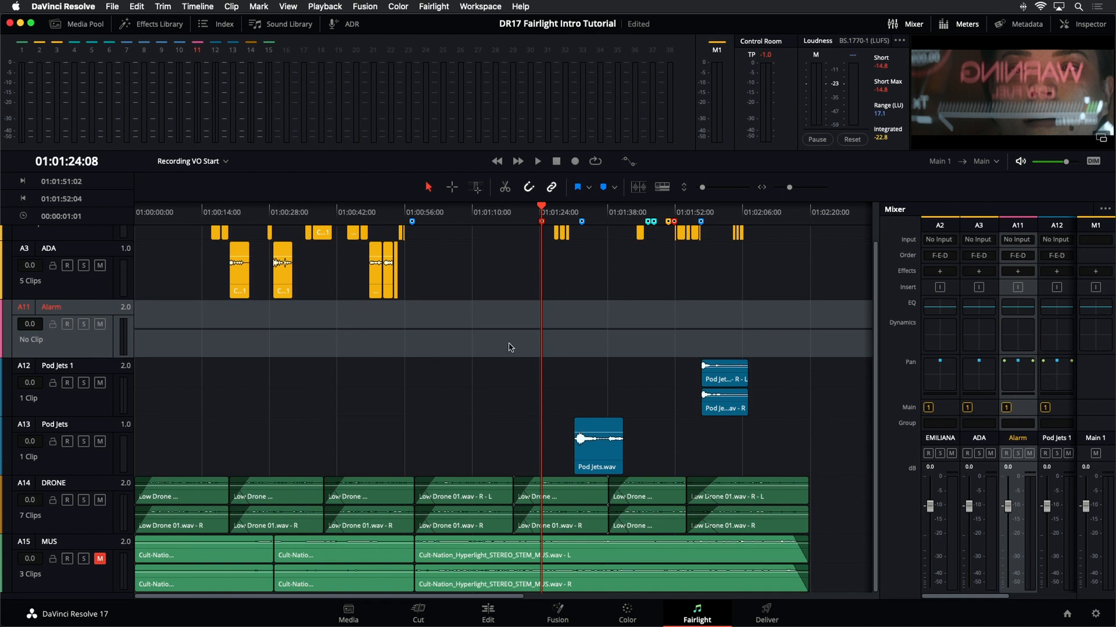
pyautogui.click(57, 24)
pyautogui.click(120, 227)
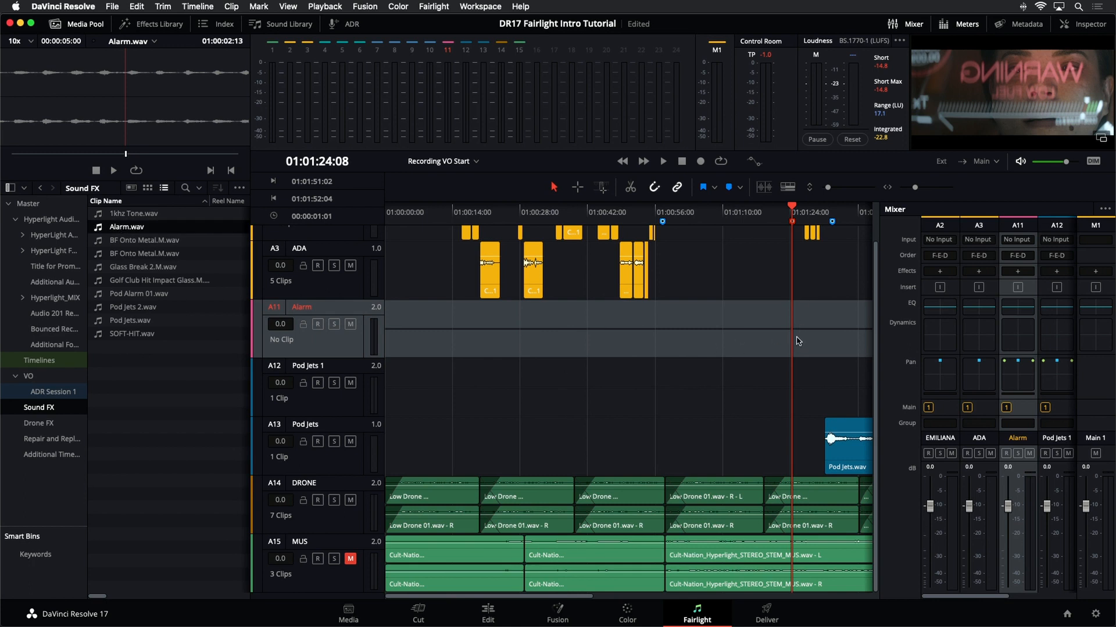
pyautogui.moveTo(98, 230); pyautogui.dragTo(793, 342)
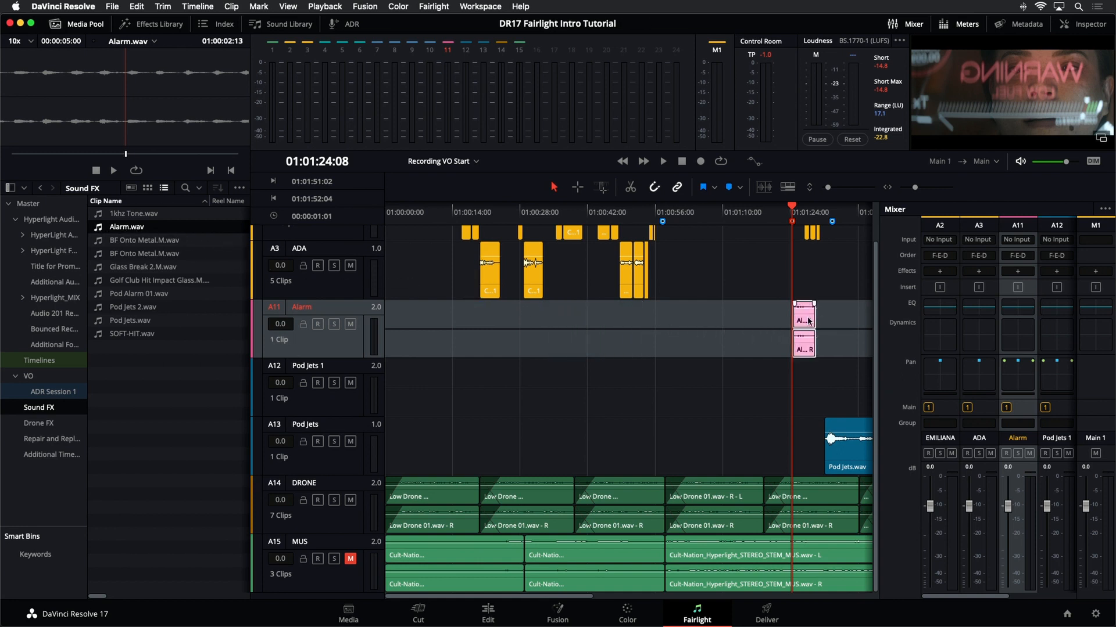
pyautogui.click(76, 24)
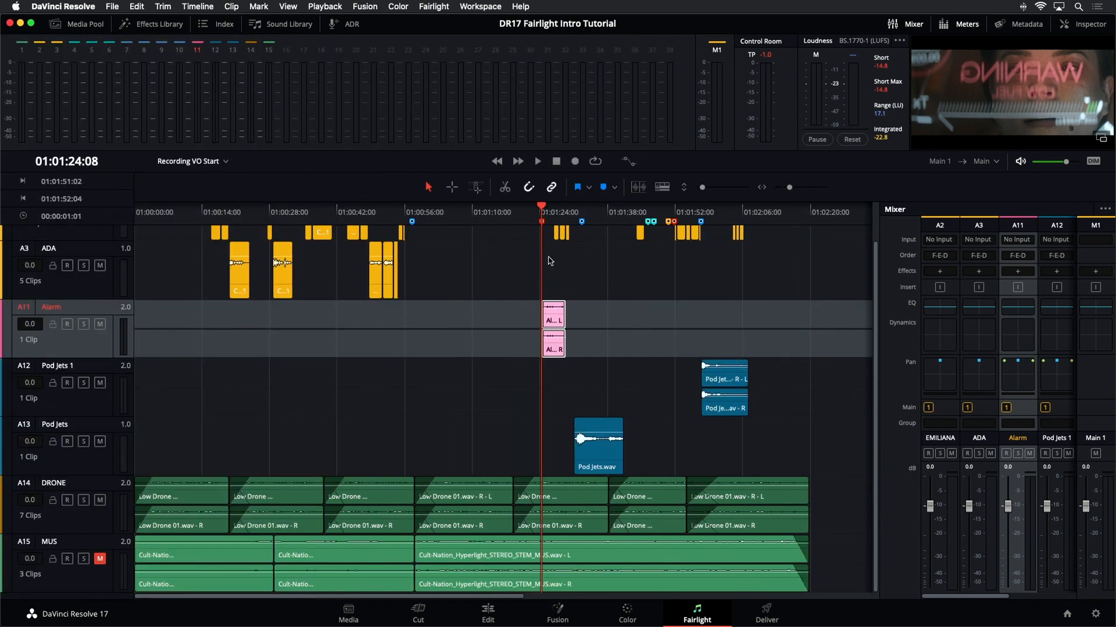
# - Zoom in on the new Alarm clip at the playhead to inspect its waveform
pyautogui.scroll(5, 550, 261)
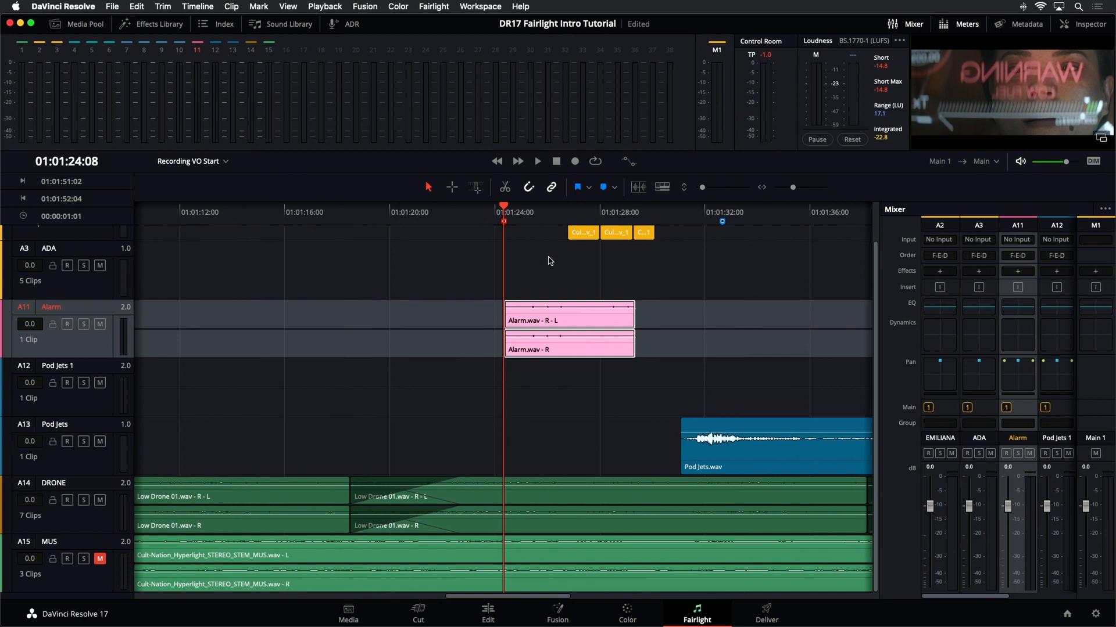
pyautogui.scroll(5, 552, 273)
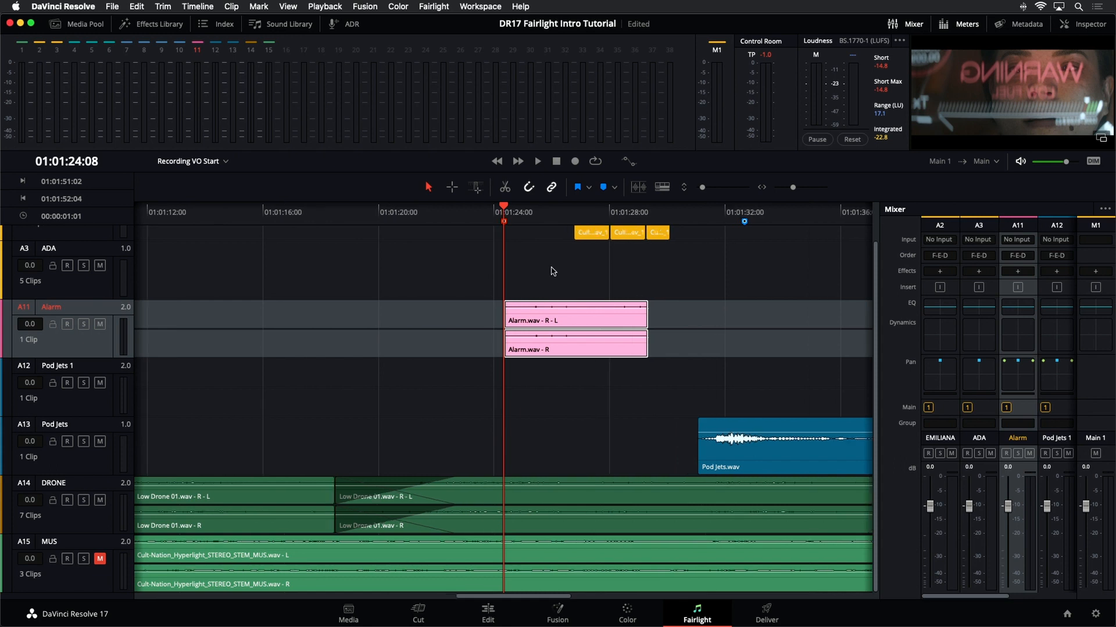
pyautogui.scroll(-2, 537, 288)
pyautogui.scroll(4, 536, 292)
pyautogui.scroll(-4, 534, 293)
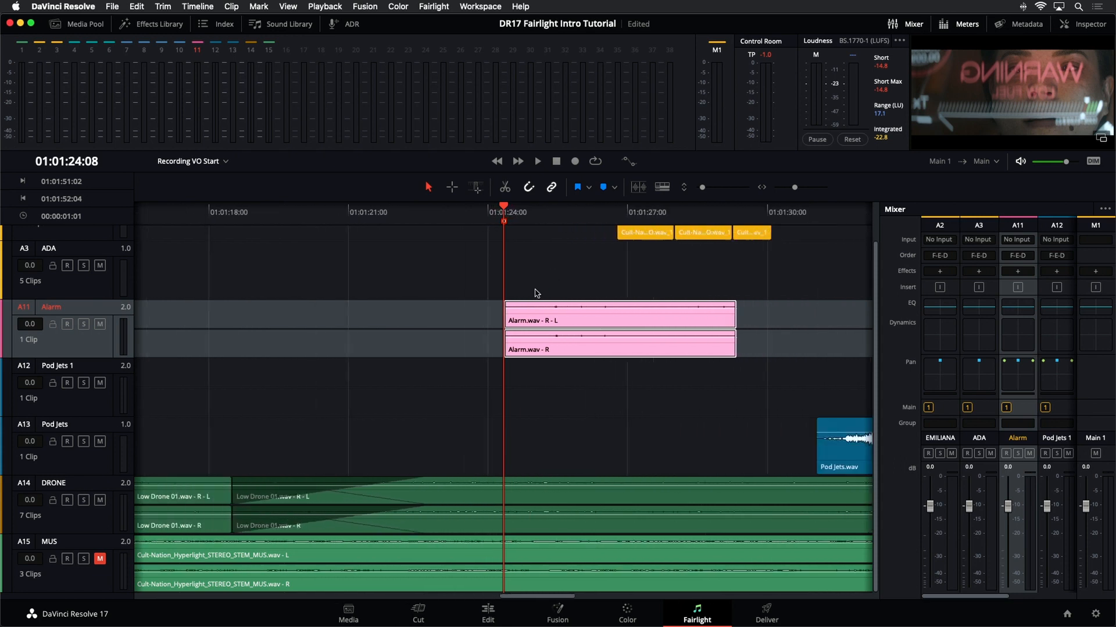
pyautogui.scroll(5, 532, 290)
pyautogui.scroll(4, 532, 290)
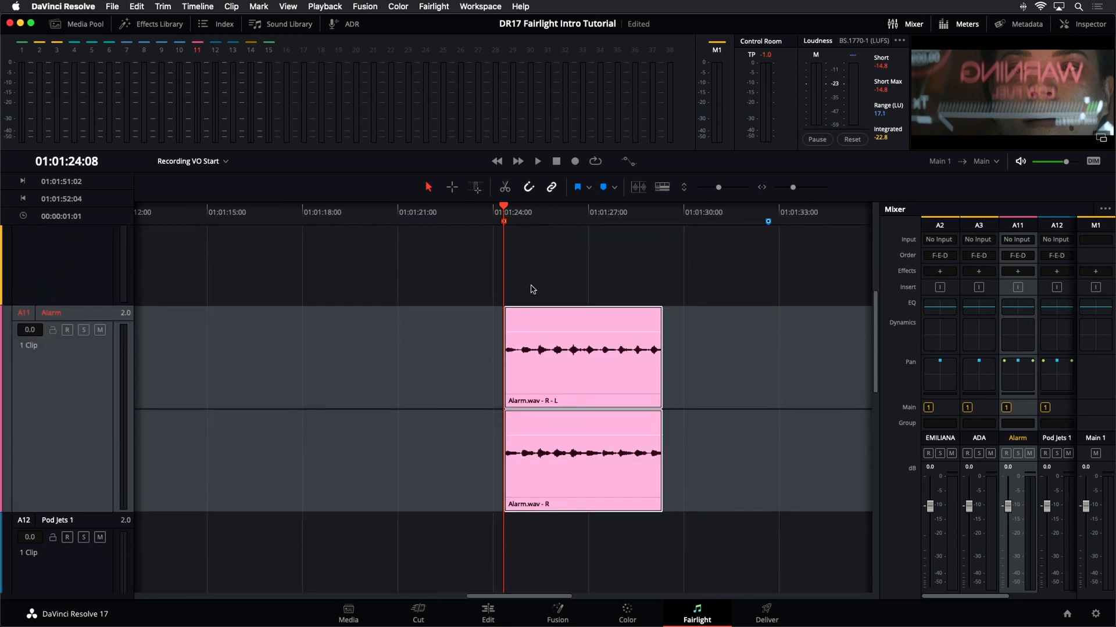
pyautogui.scroll(-6, 532, 289)
pyautogui.scroll(4, 532, 287)
pyautogui.scroll(-3, 533, 288)
pyautogui.scroll(1, 532, 287)
pyautogui.scroll(1, 532, 287)
pyautogui.scroll(-1, 532, 287)
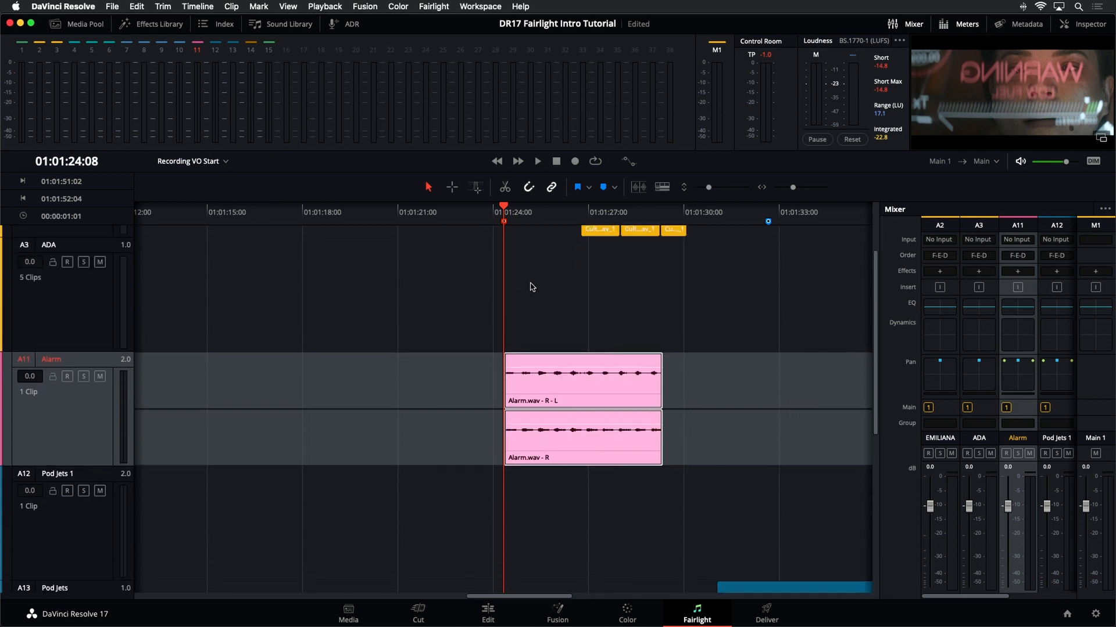
# - Reduce the track heights and turn on the video track display in the timeline view options
pyautogui.scroll(2, 532, 287)
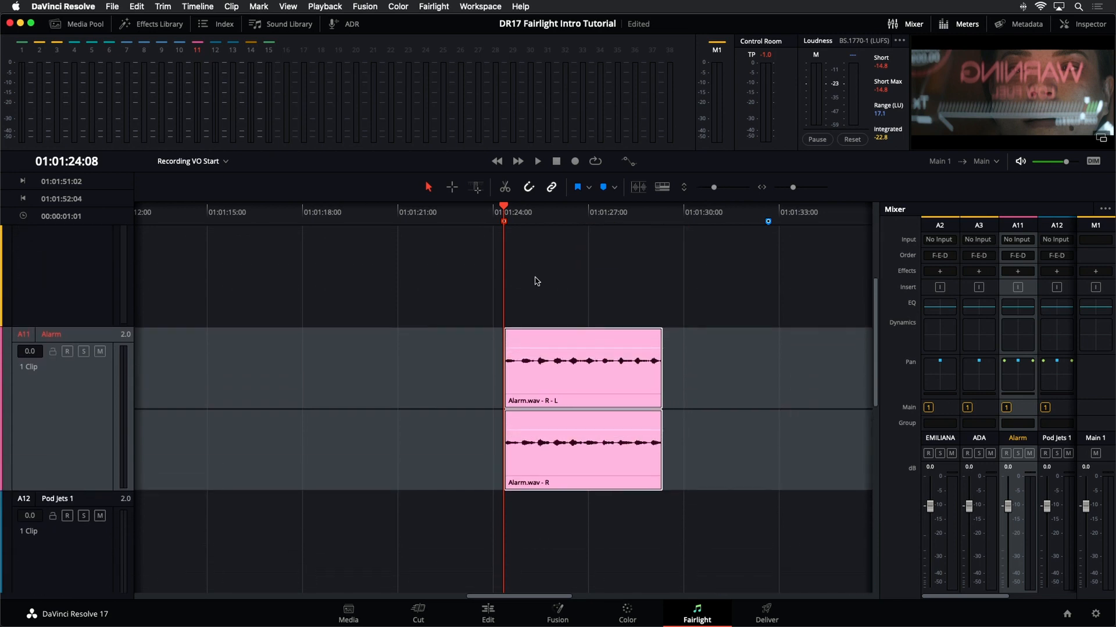
pyautogui.scroll(4, 750, 254)
pyautogui.scroll(-2, 755, 257)
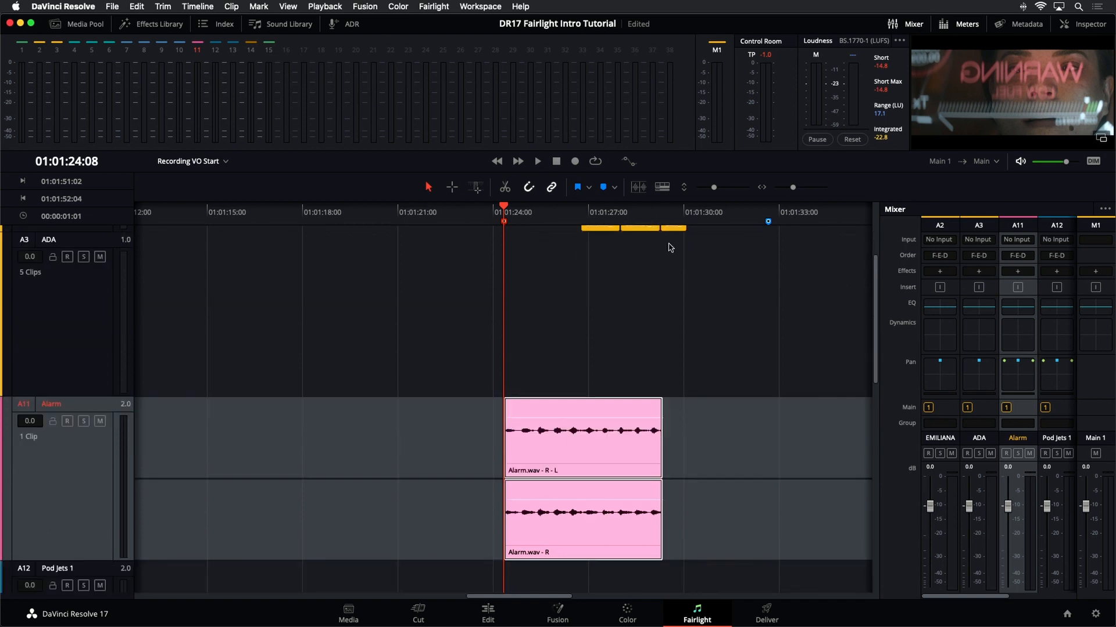
pyautogui.moveTo(714, 188); pyautogui.dragTo(704, 190)
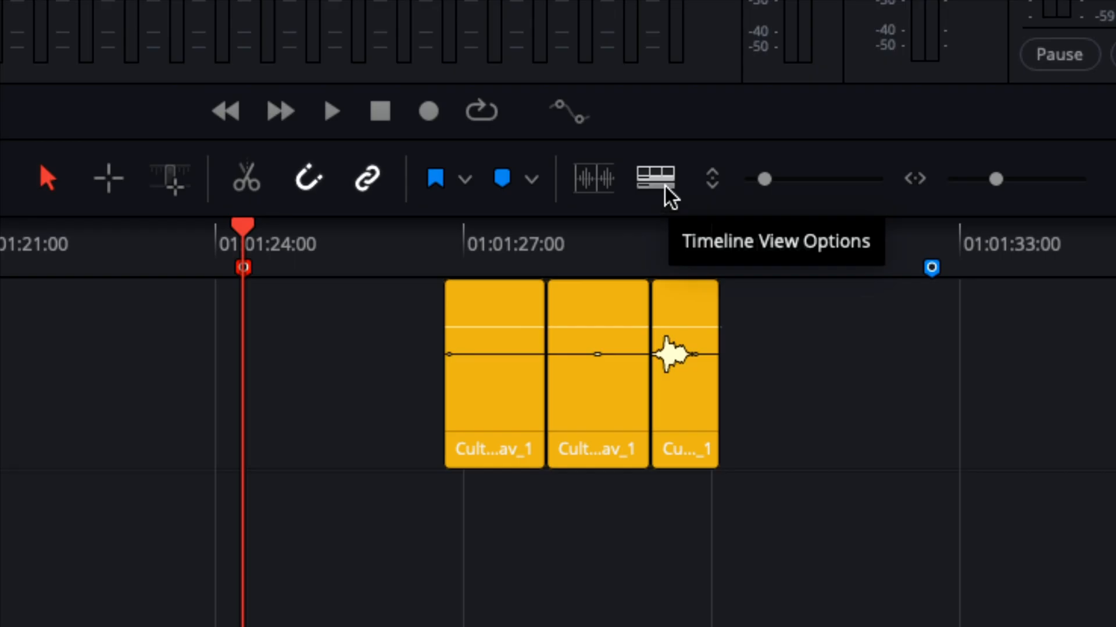
pyautogui.click(669, 196)
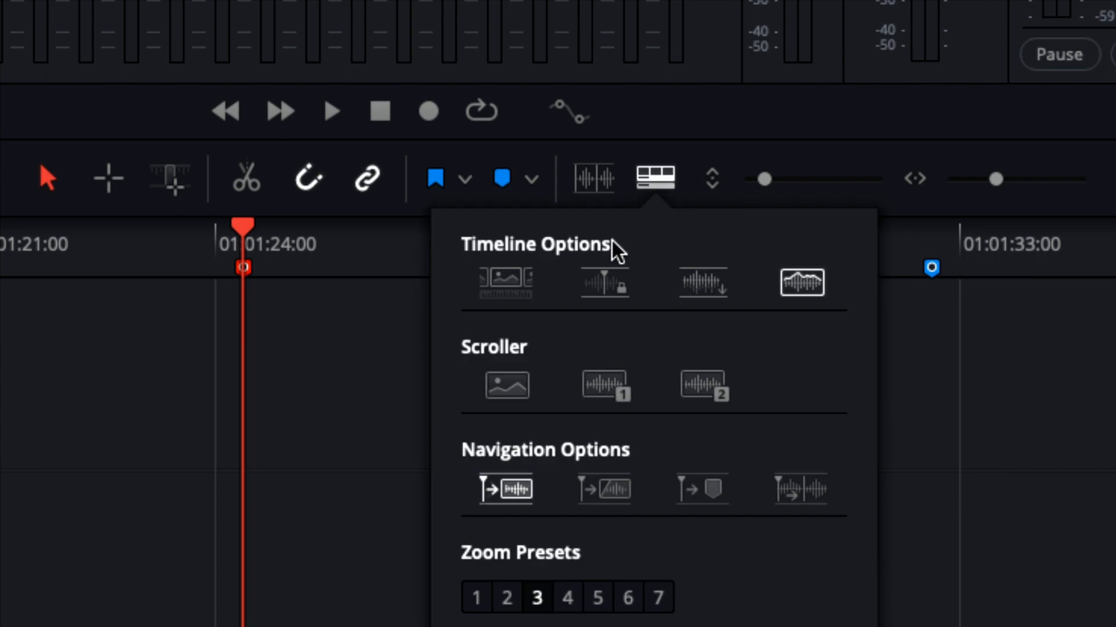
pyautogui.click(505, 286)
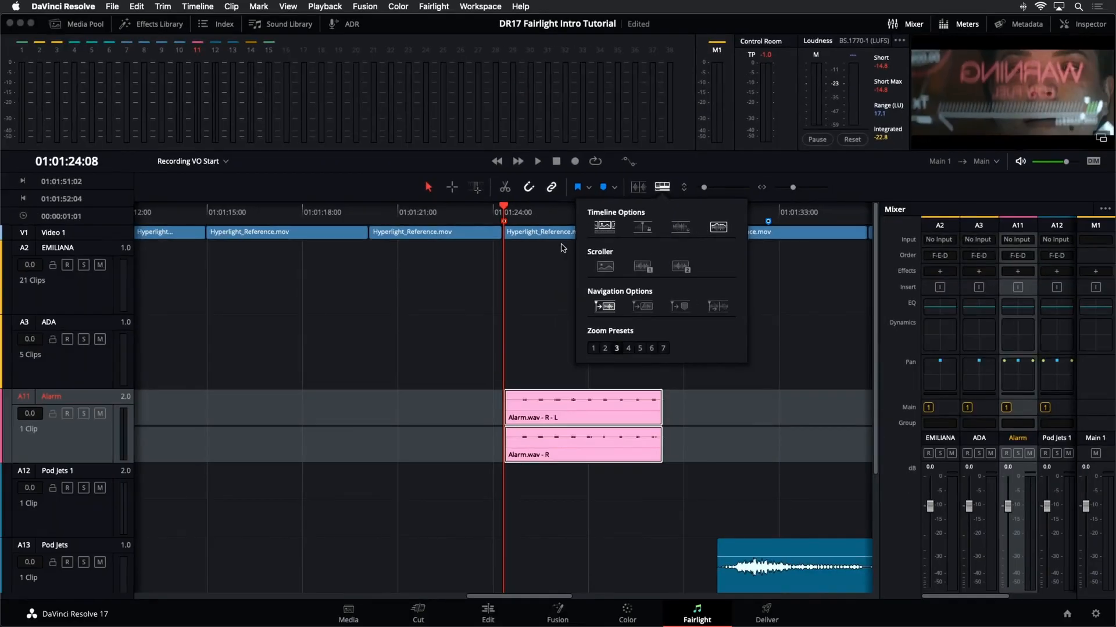
pyautogui.click(289, 384)
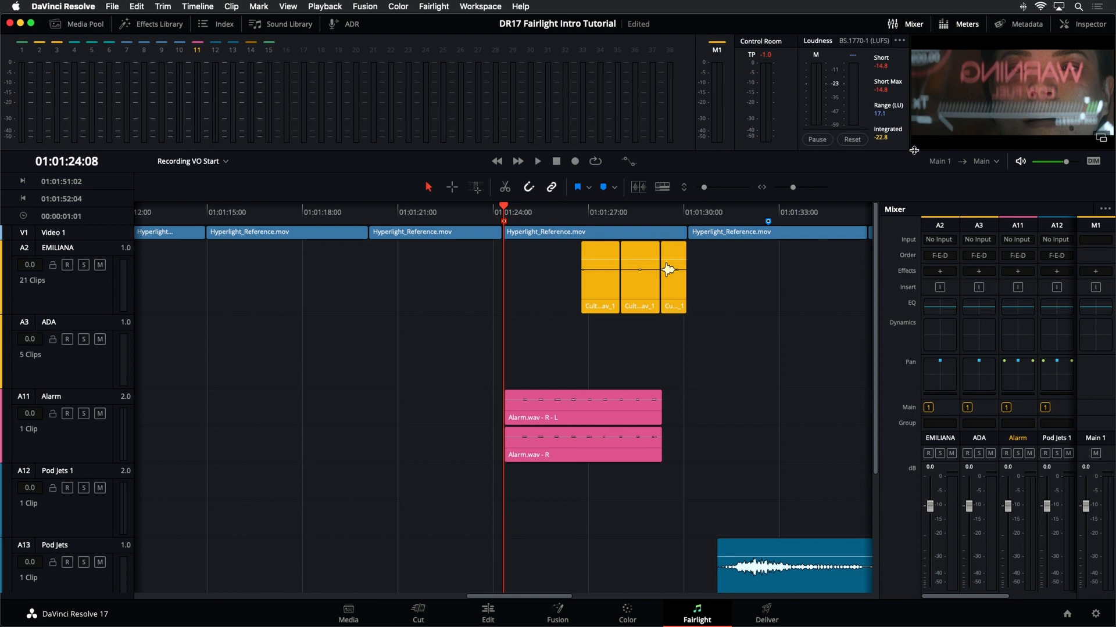
# - Enlarge the viewer and play back the section around the Alarm clip
pyautogui.moveTo(914, 151); pyautogui.dragTo(681, 216)
pyautogui.click(463, 299)
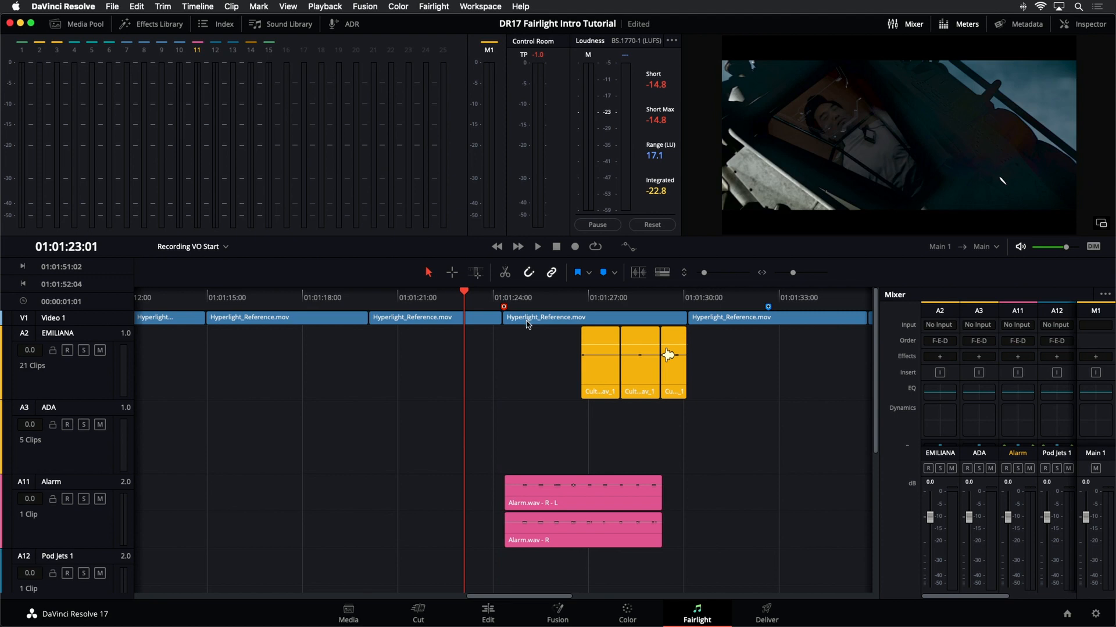
pyautogui.press('space')
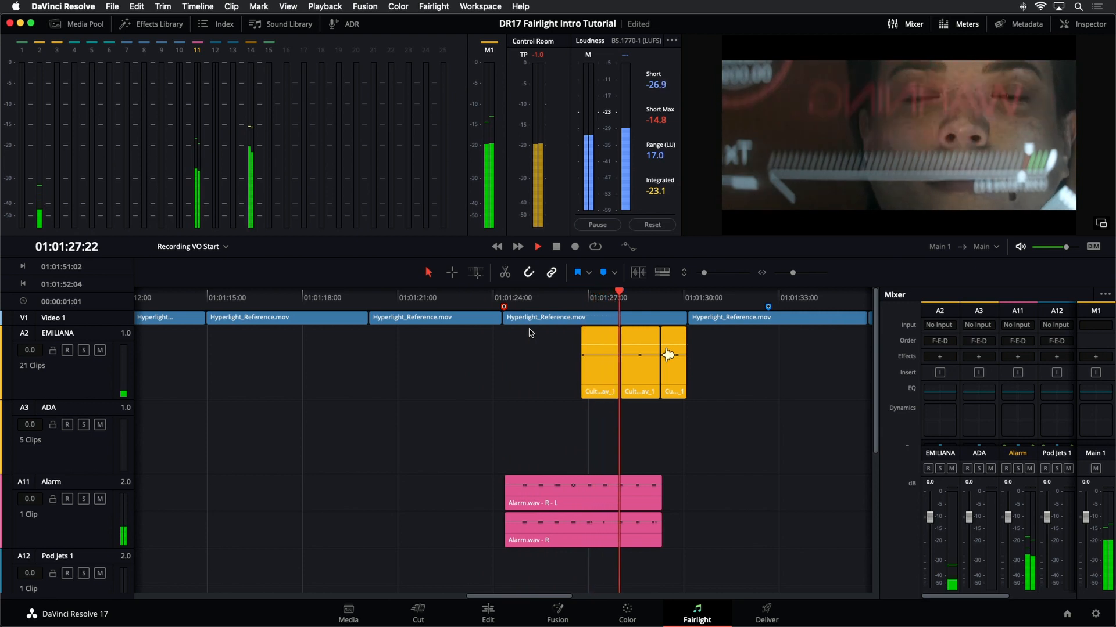
pyautogui.press('space')
pyautogui.press('space')
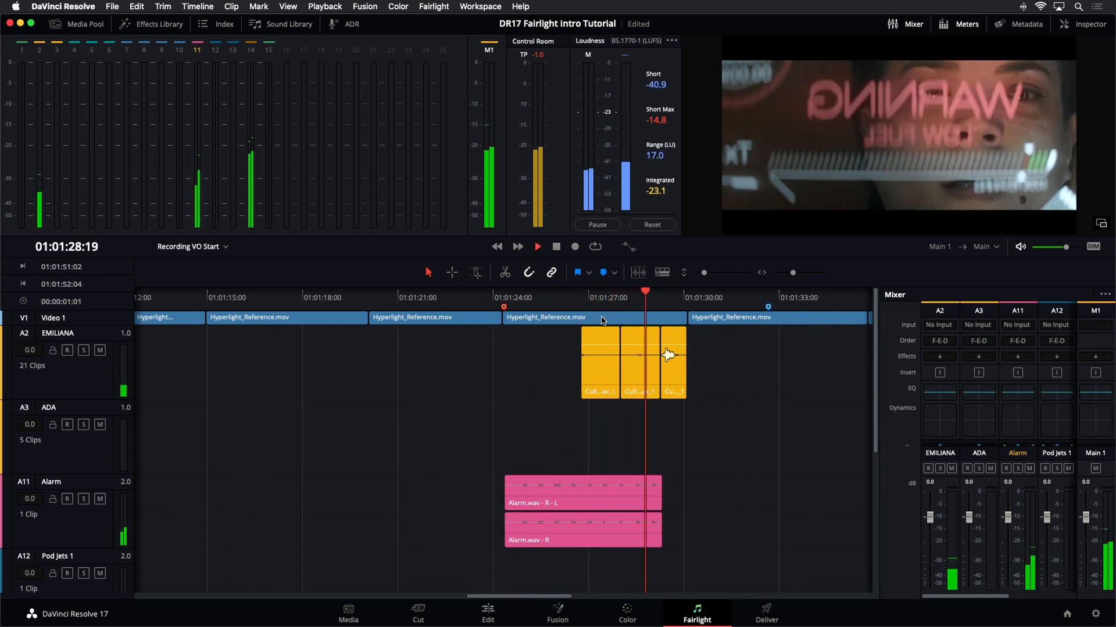
pyautogui.press('space')
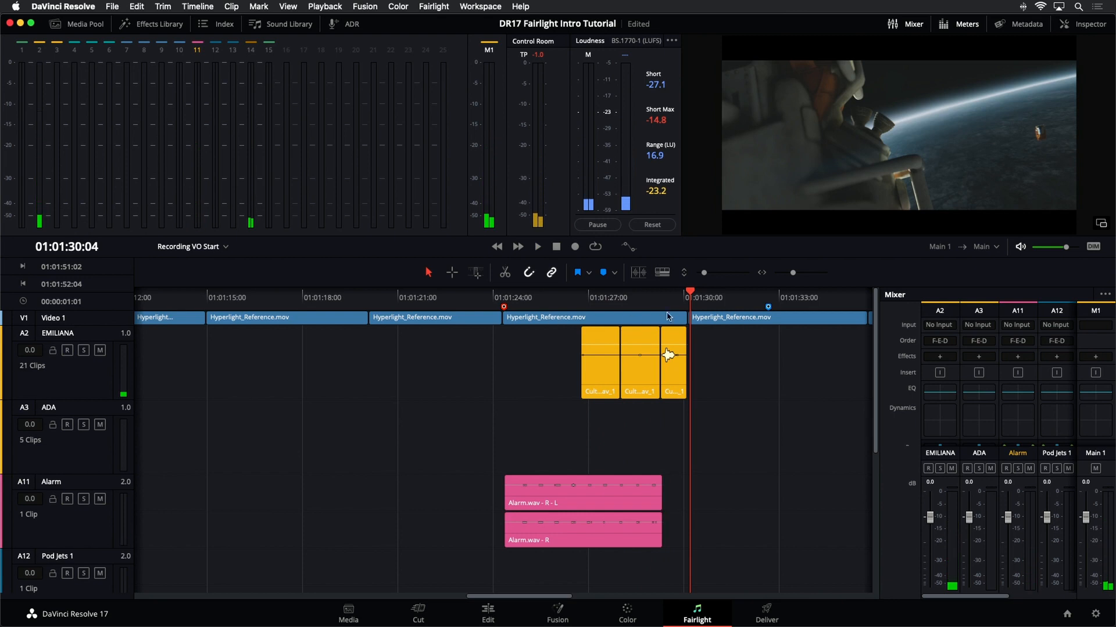
# - Select the Alarm clip and play from its start
pyautogui.click(647, 509)
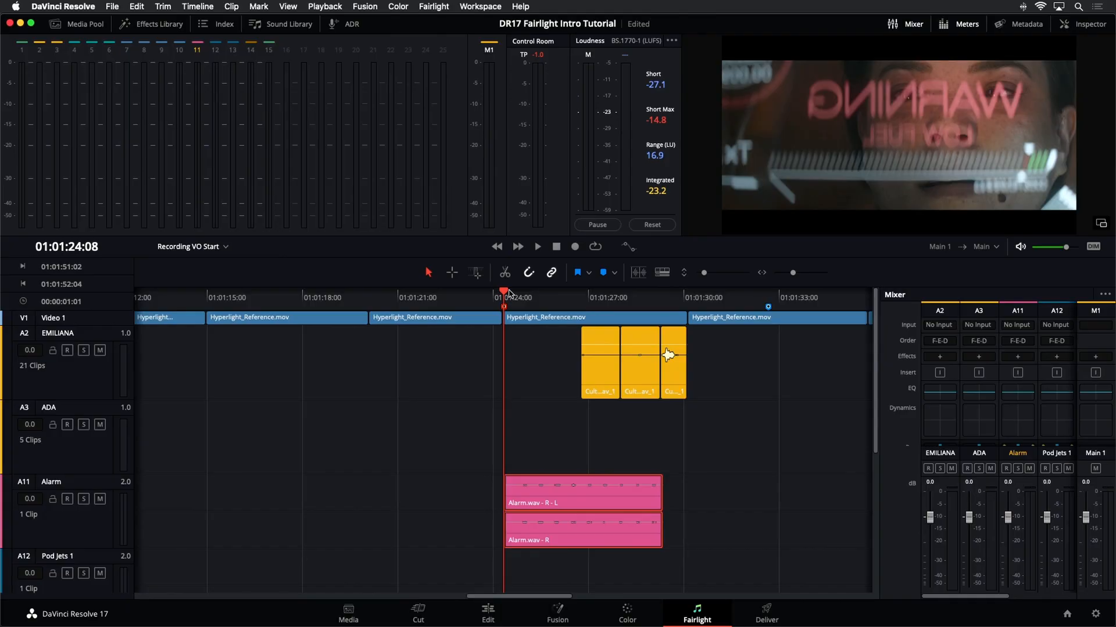
pyautogui.press('space')
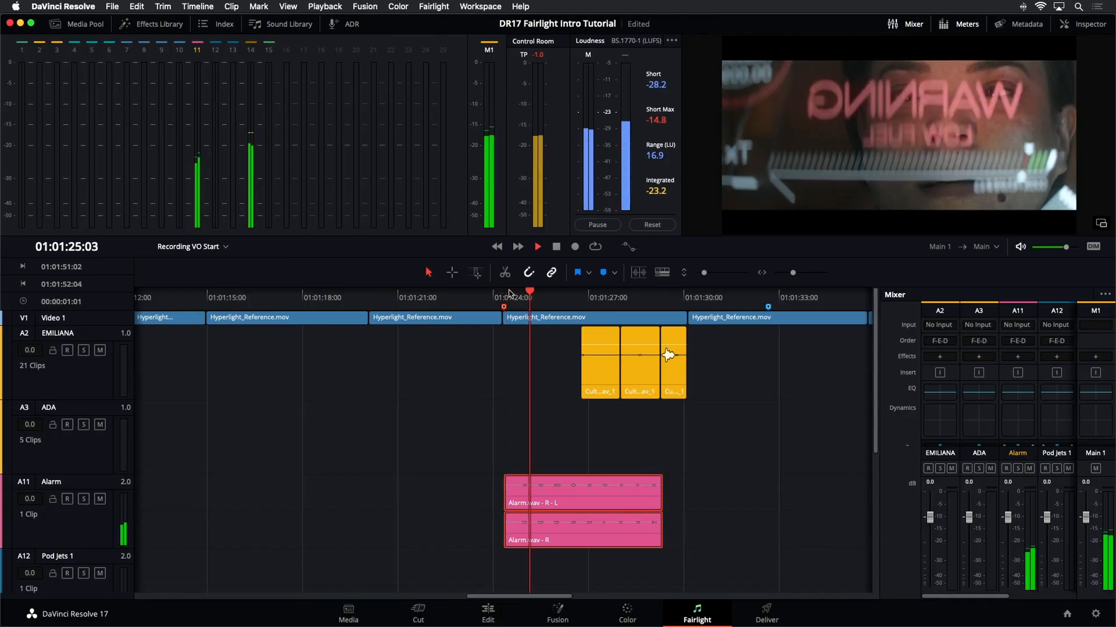
pyautogui.press('space')
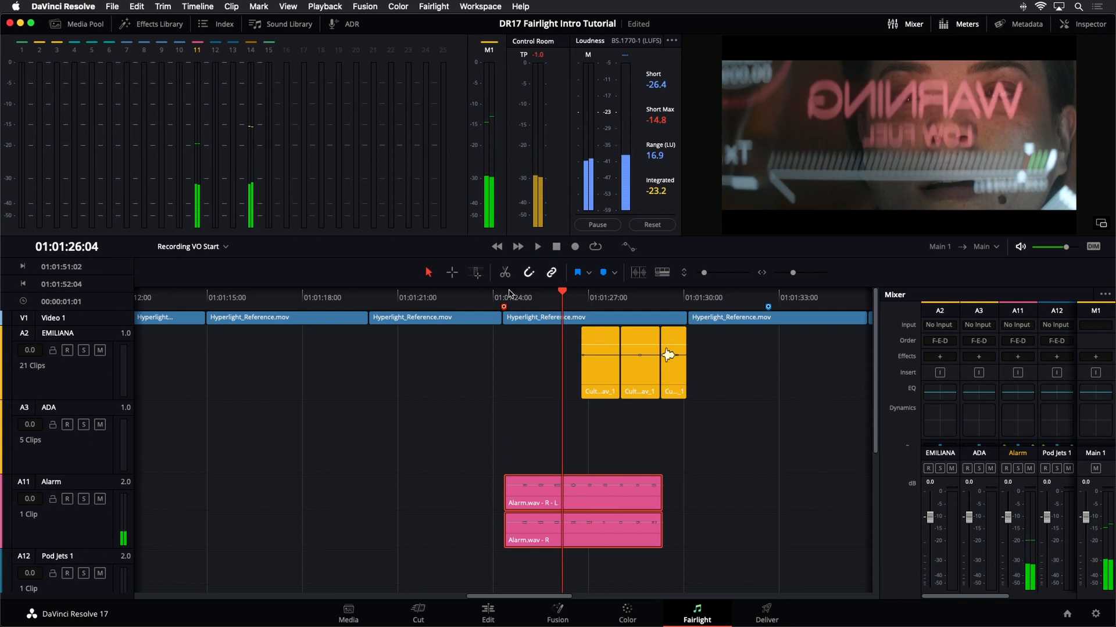
# - Enable Elastic Wave on the Alarm clip
pyautogui.click(595, 415)
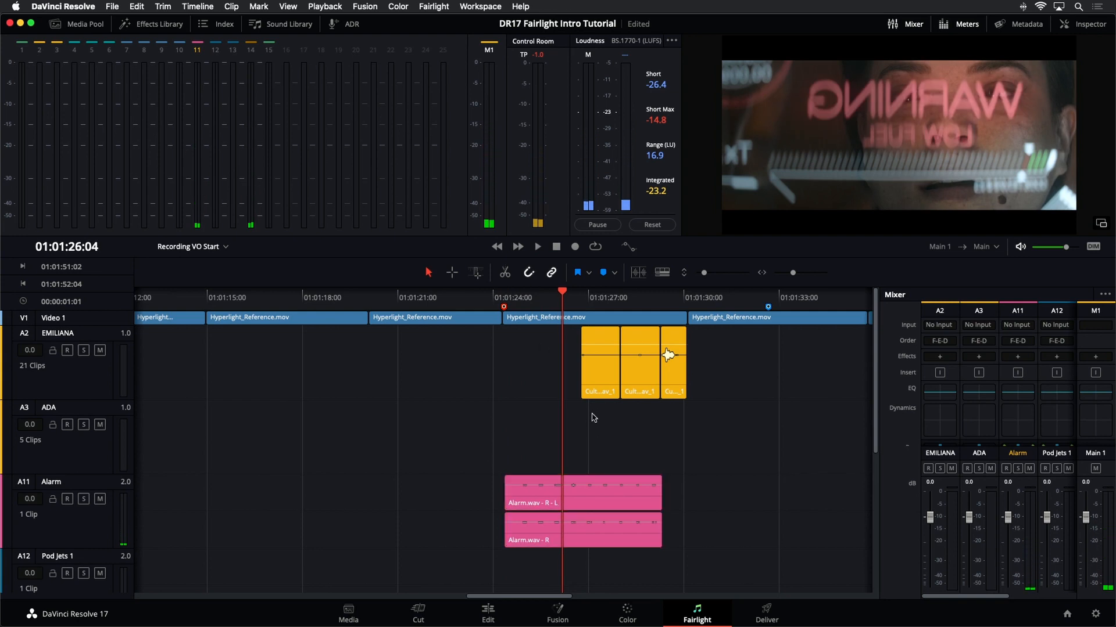
pyautogui.click(100, 526)
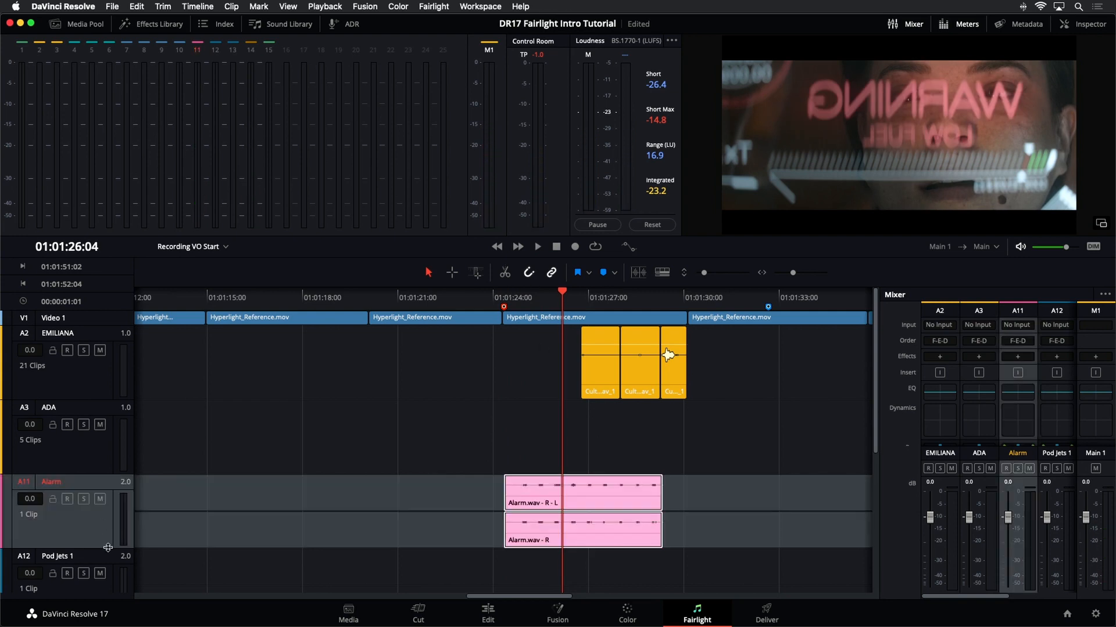
pyautogui.scroll(2, 291, 515)
pyautogui.scroll(-1, 291, 515)
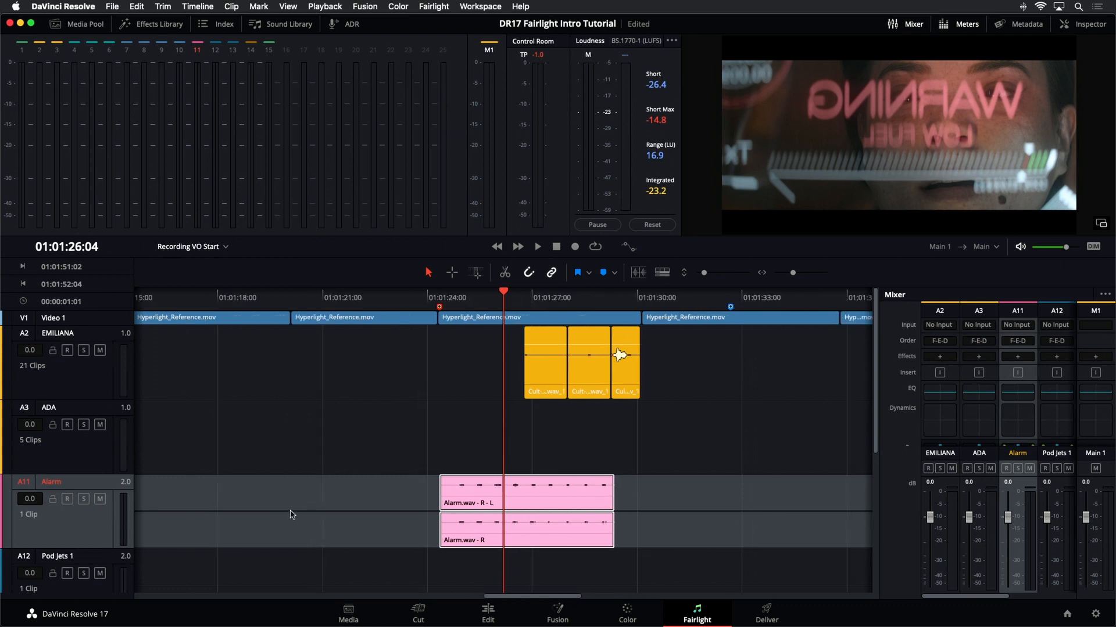
pyautogui.scroll(4, 296, 515)
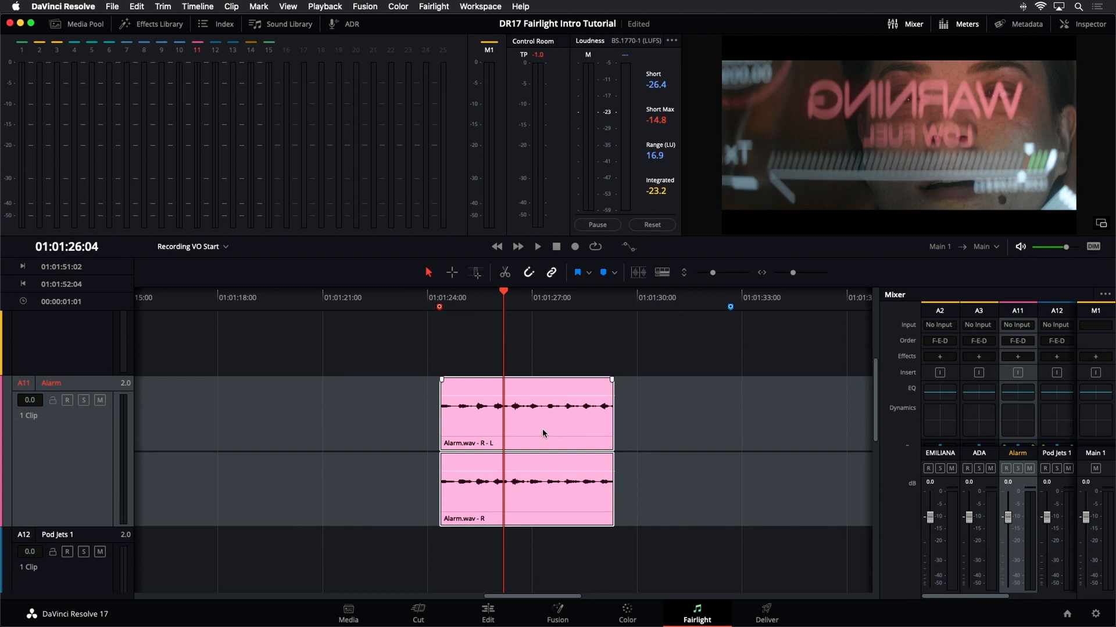
pyautogui.rightClick(586, 419)
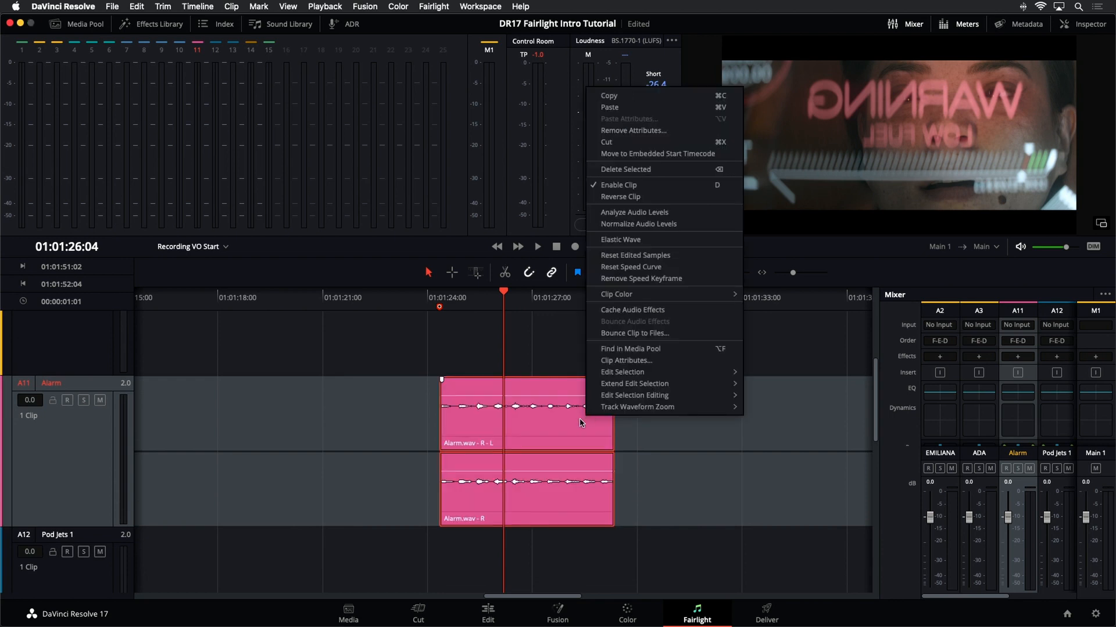
pyautogui.click(672, 242)
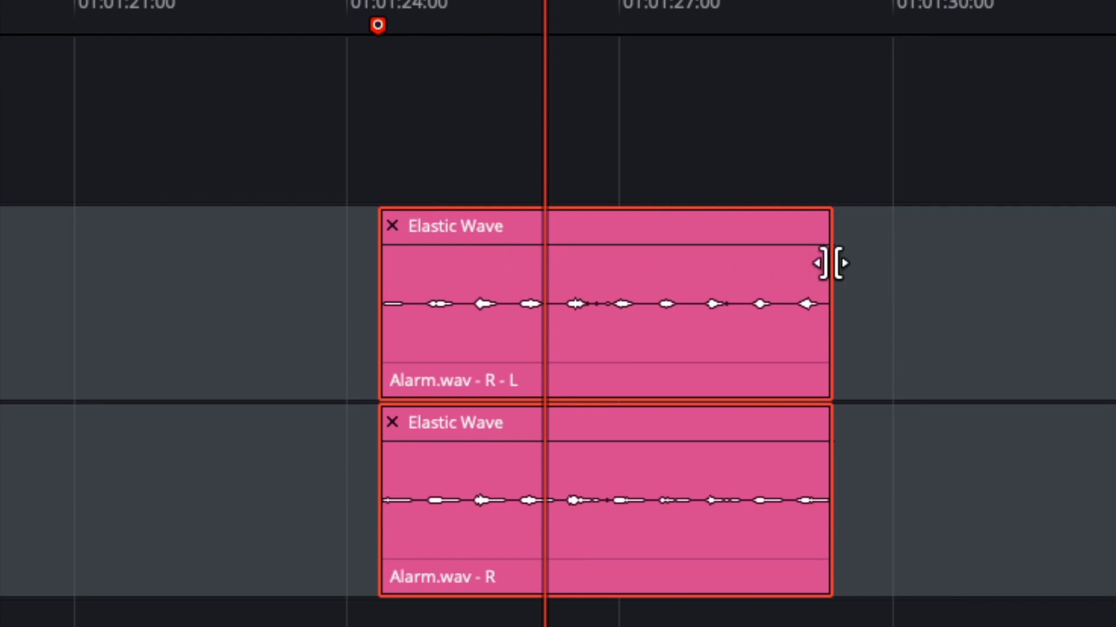
# - Stretch the Alarm clip with Elastic Wave so it ends near 01:01:30, previewing different lengths
pyautogui.moveTo(831, 264); pyautogui.dragTo(1082, 299)
pyautogui.press('space')
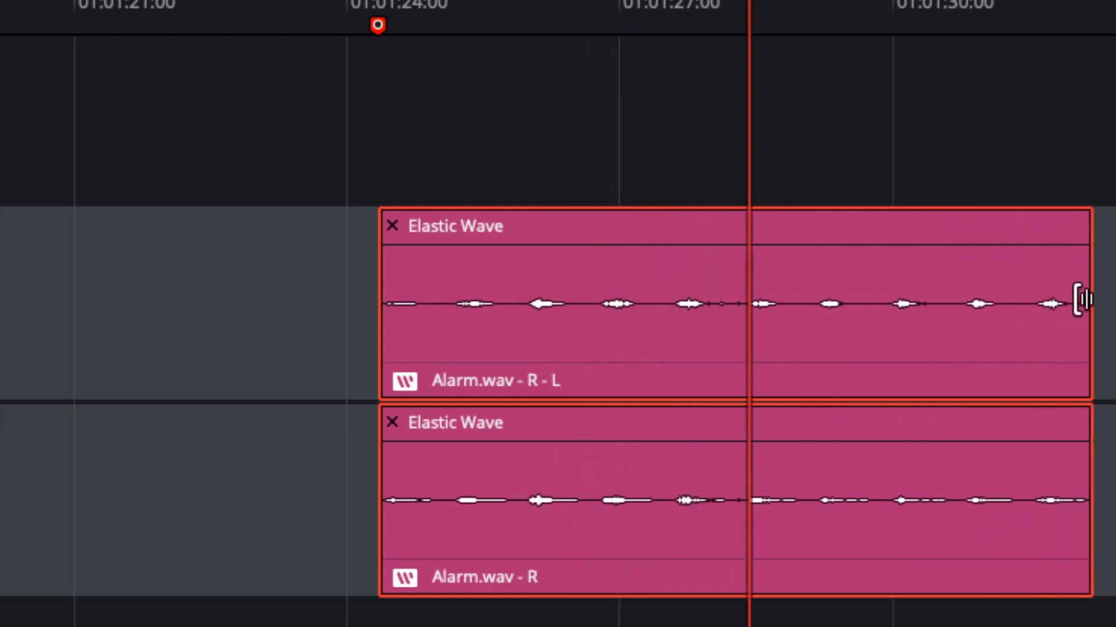
pyautogui.moveTo(1081, 300); pyautogui.dragTo(637, 326)
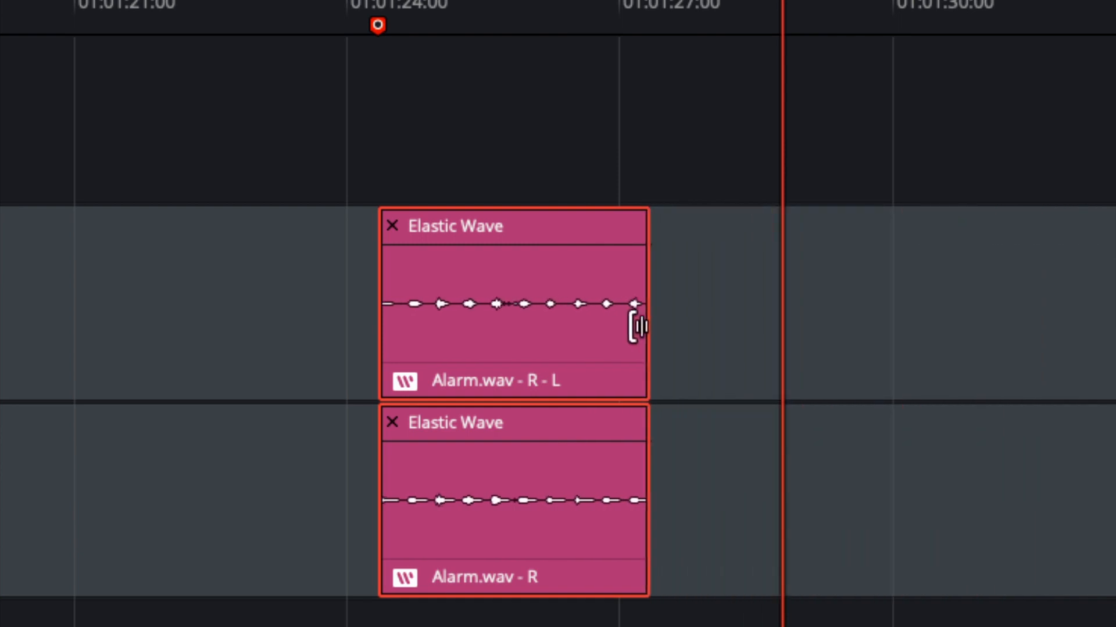
pyautogui.click(378, 25)
pyautogui.press('space')
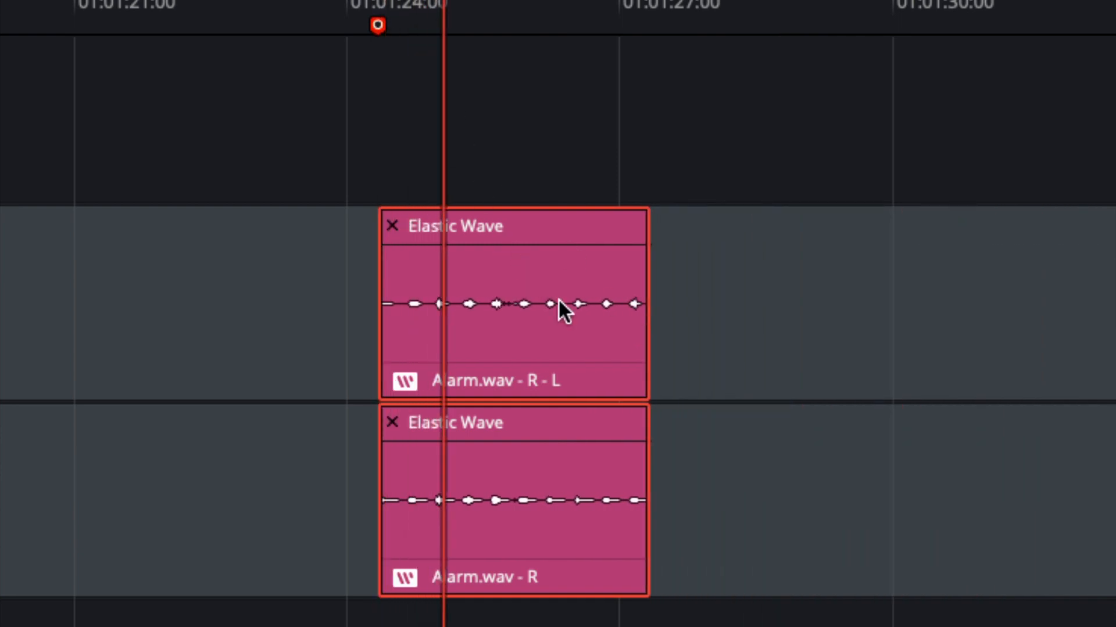
pyautogui.moveTo(639, 326); pyautogui.dragTo(791, 334)
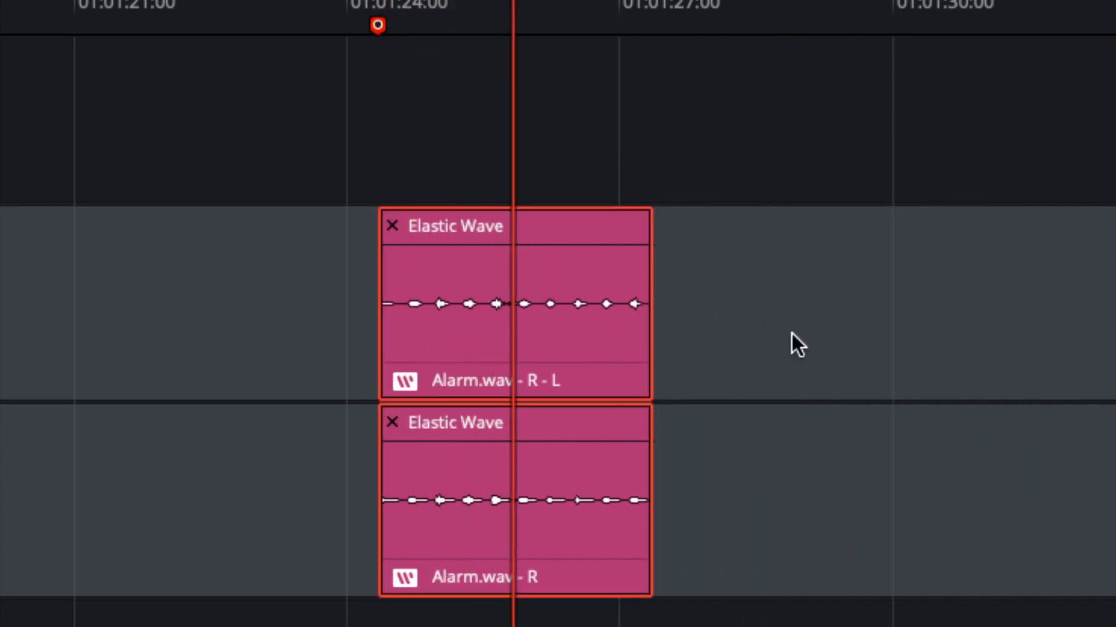
pyautogui.moveTo(641, 313); pyautogui.dragTo(886, 312)
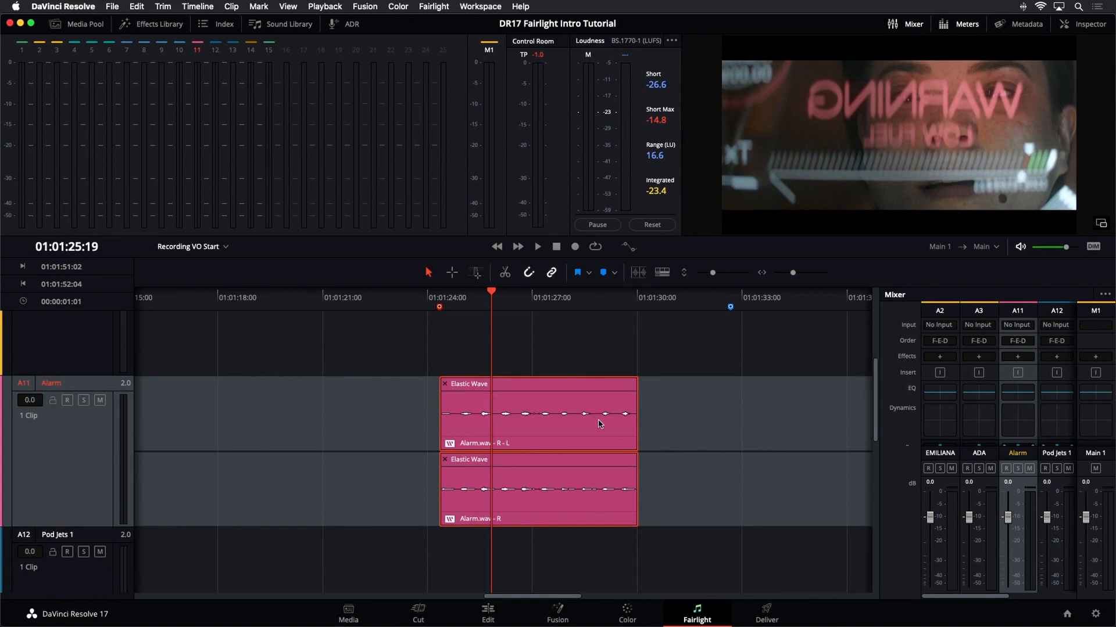
# - Trim the Alarm clip's end slightly to line up with the 01:01:30 cut
pyautogui.scroll(10, 652, 406)
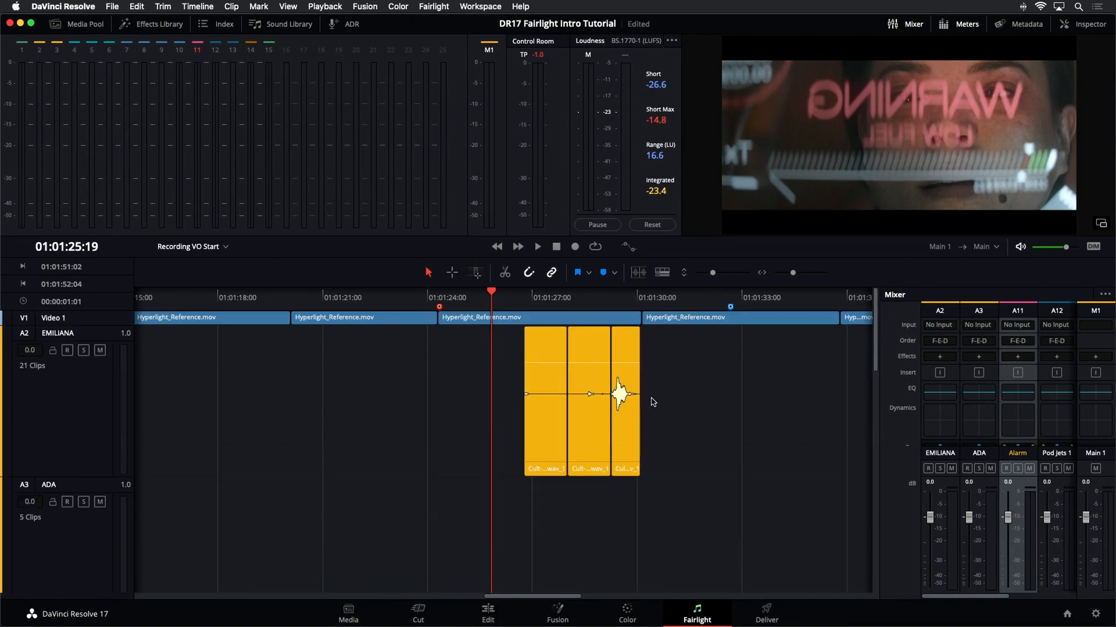
pyautogui.moveTo(712, 274); pyautogui.dragTo(702, 274)
pyautogui.click(639, 302)
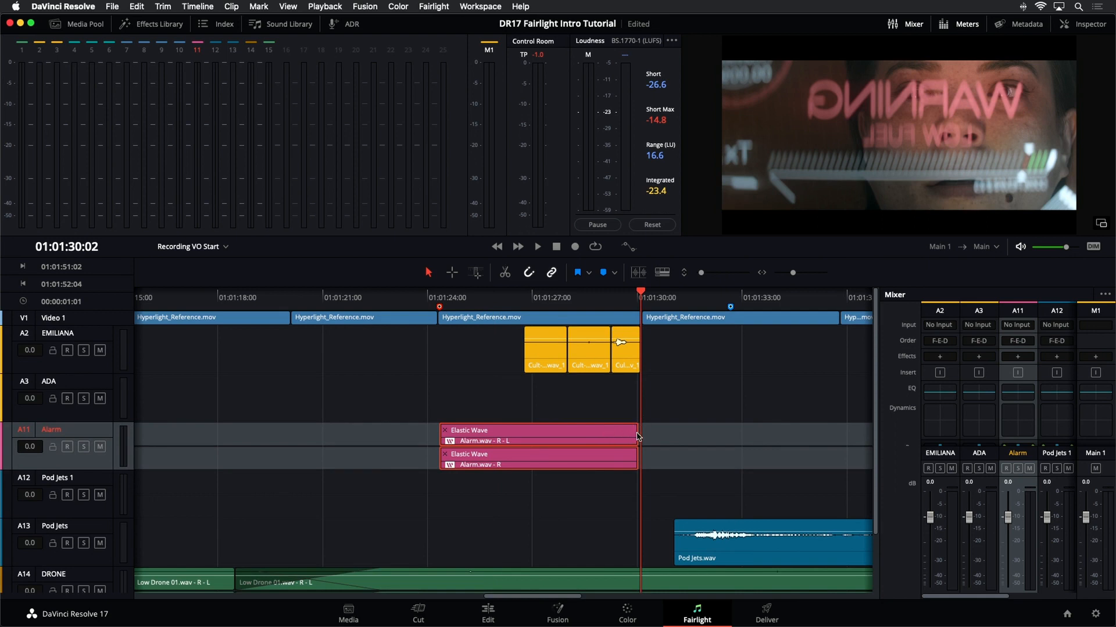
pyautogui.moveTo(635, 437); pyautogui.dragTo(632, 438)
# - Enlarge the Alarm track and play the stretched Alarm clip from its start
pyautogui.click(440, 296)
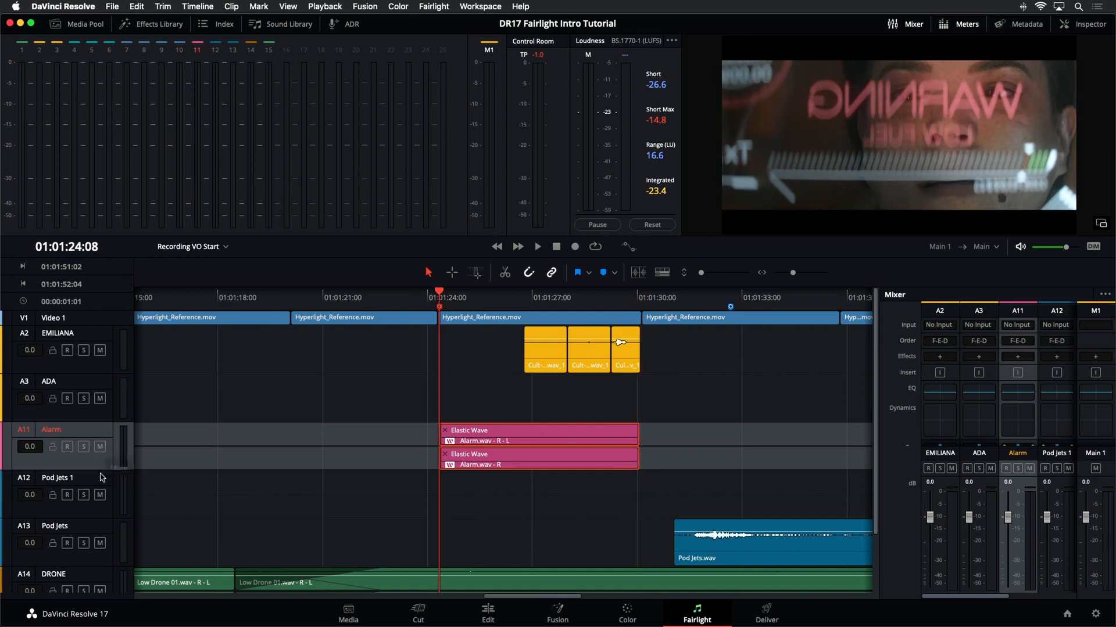
pyautogui.moveTo(102, 471); pyautogui.dragTo(102, 566)
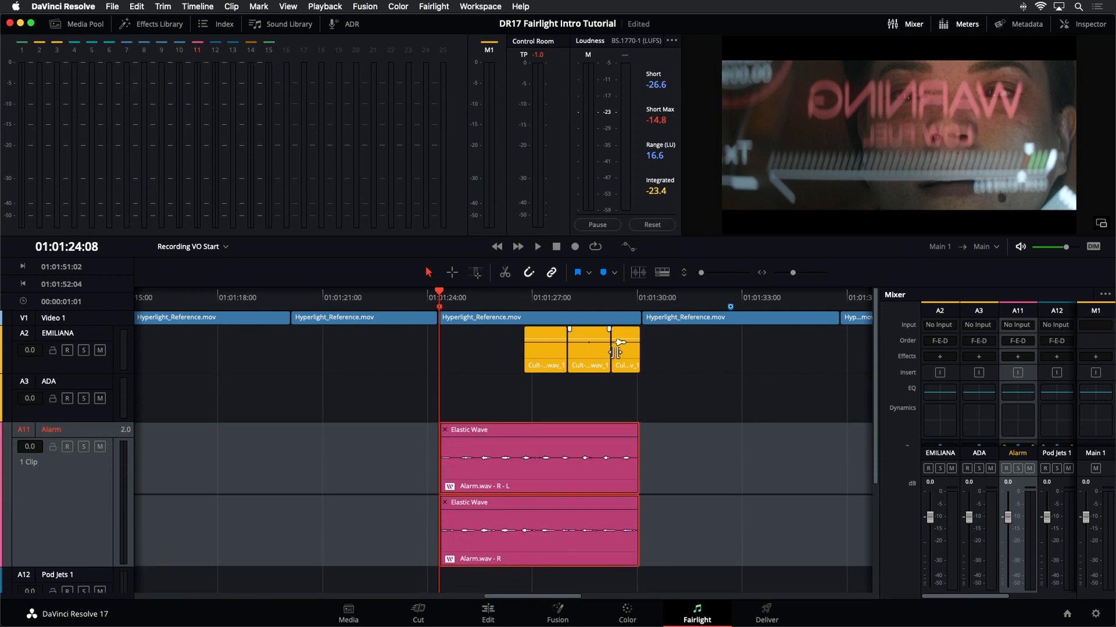
pyautogui.press('space')
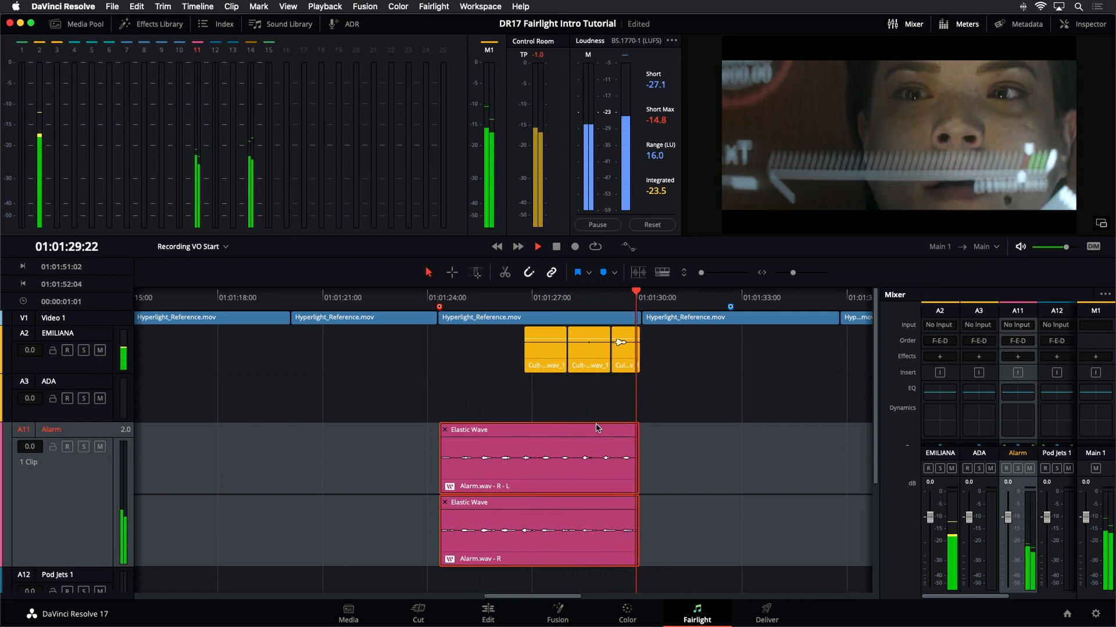
pyautogui.press('space')
pyautogui.press('Up')
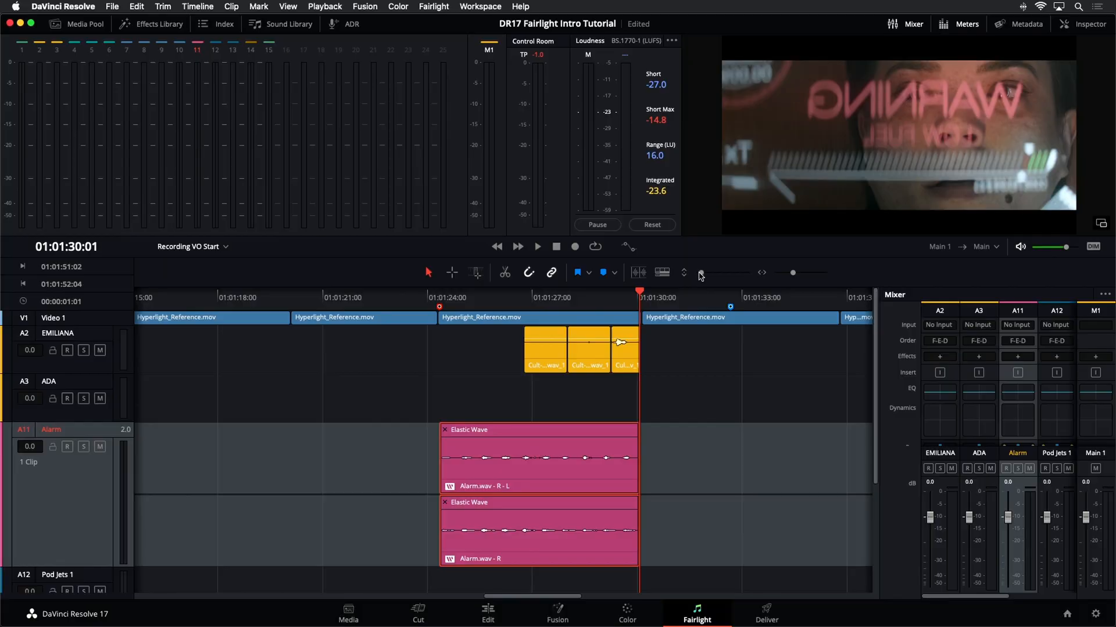
# - Fit the whole timeline in view with compact tracks and open the Markers list in the Index
pyautogui.moveTo(705, 276); pyautogui.dragTo(700, 278)
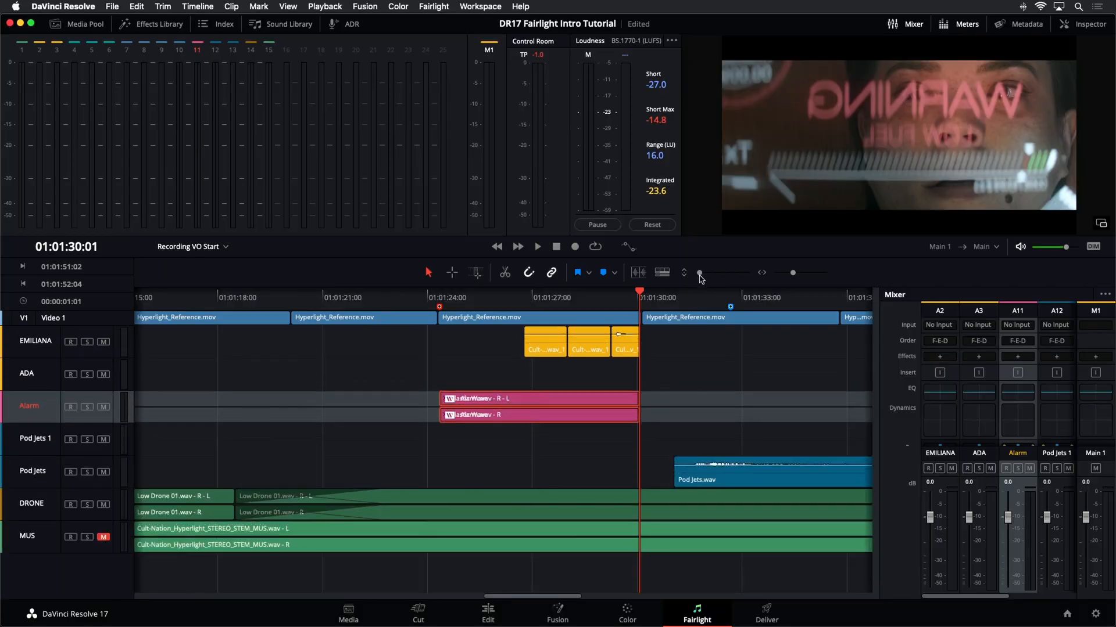
pyautogui.hotkey('shift', 'z')
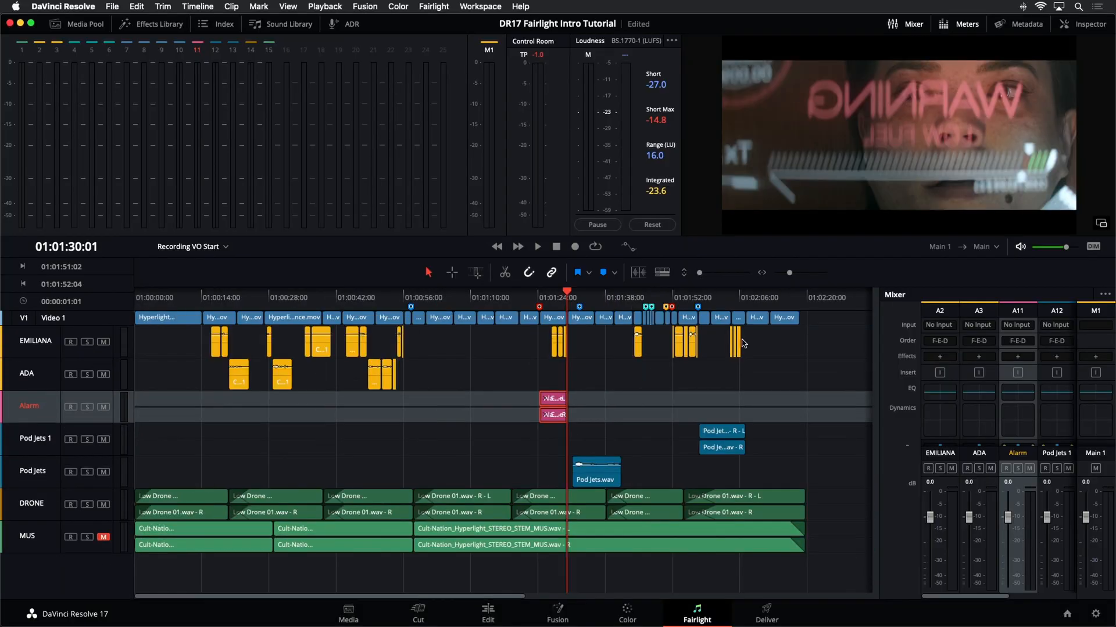
pyautogui.click(590, 428)
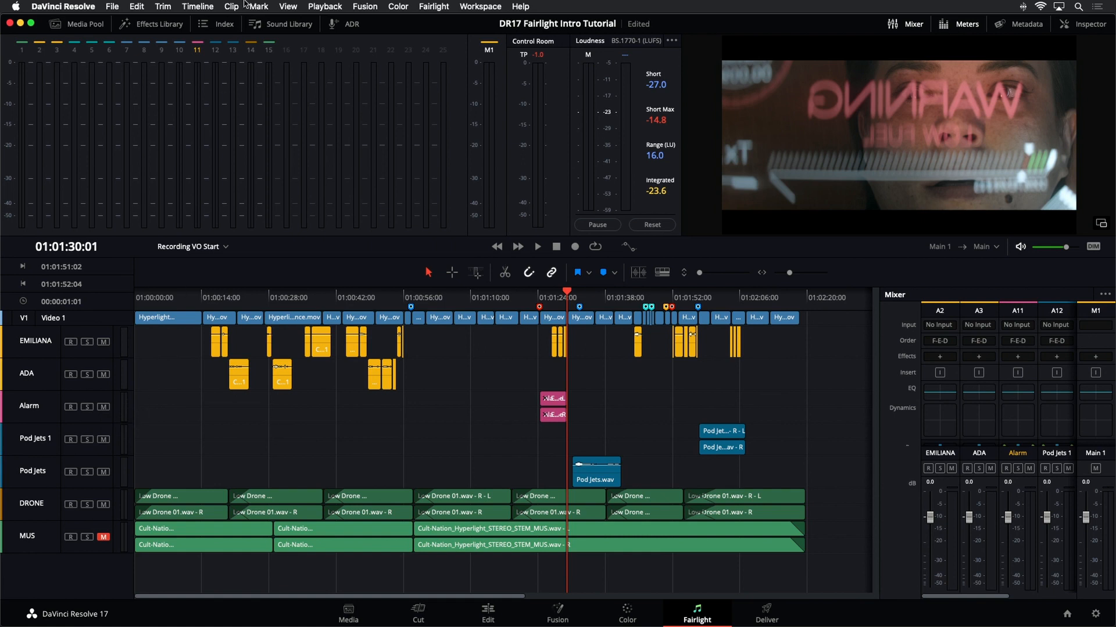
pyautogui.click(226, 24)
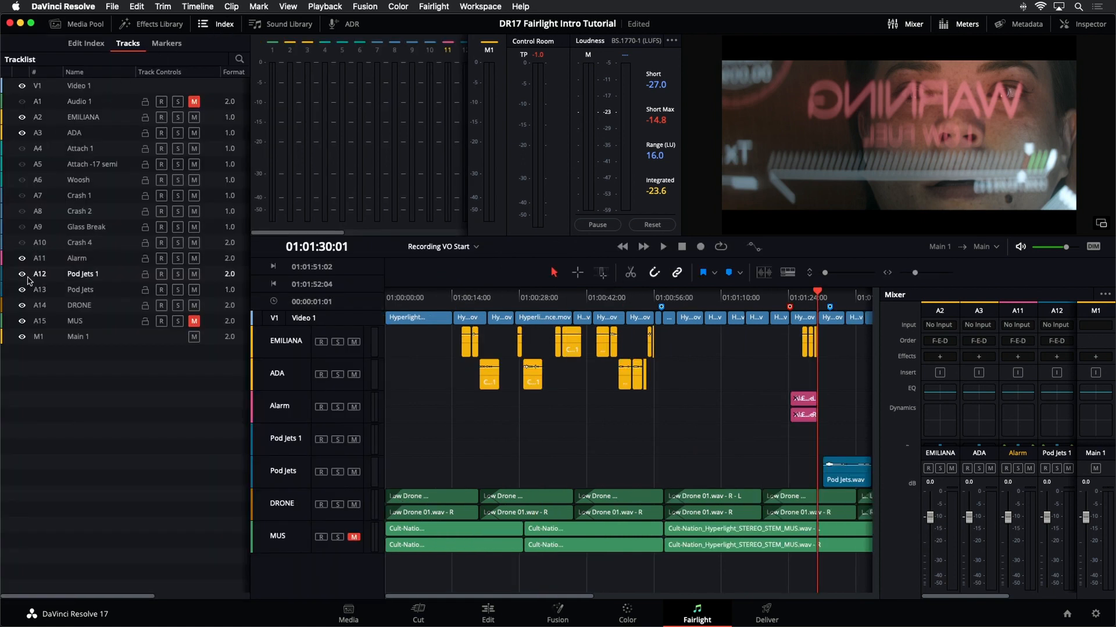
pyautogui.click(169, 46)
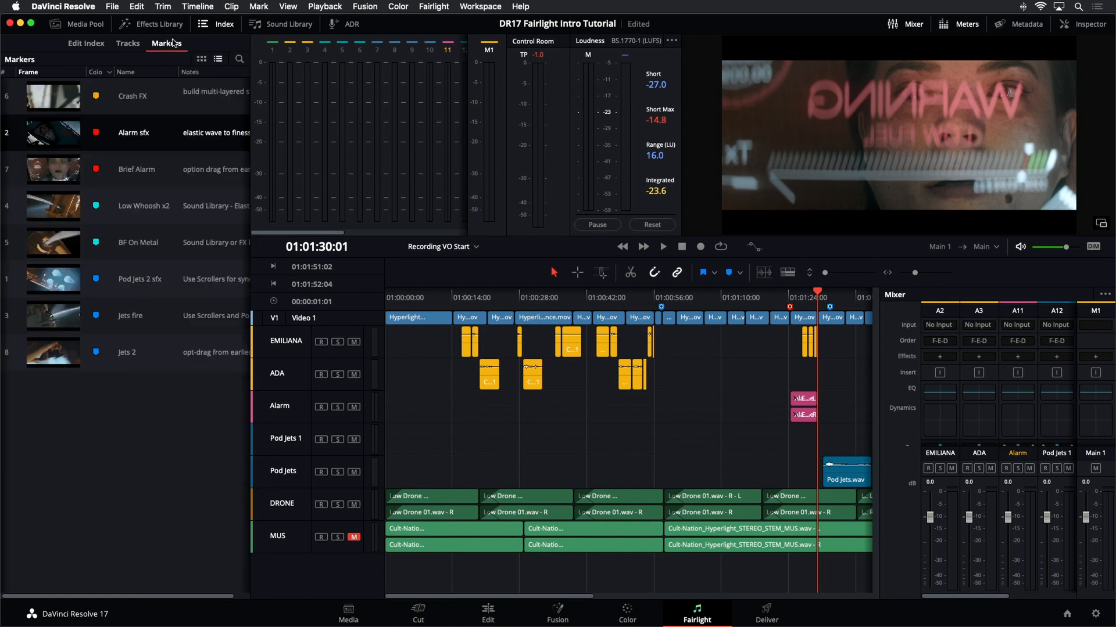
# - Move the playhead to the Pod Jets 2 sfx marker and select the Pod Jets 1 track as the destination
pyautogui.click(68, 286)
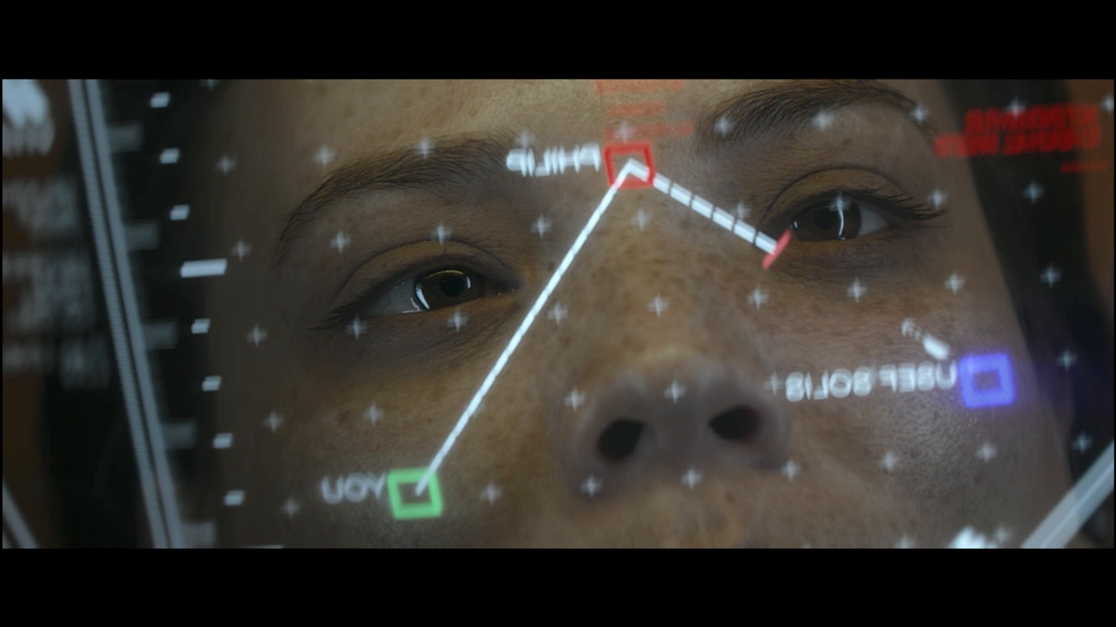
pyautogui.press('Escape')
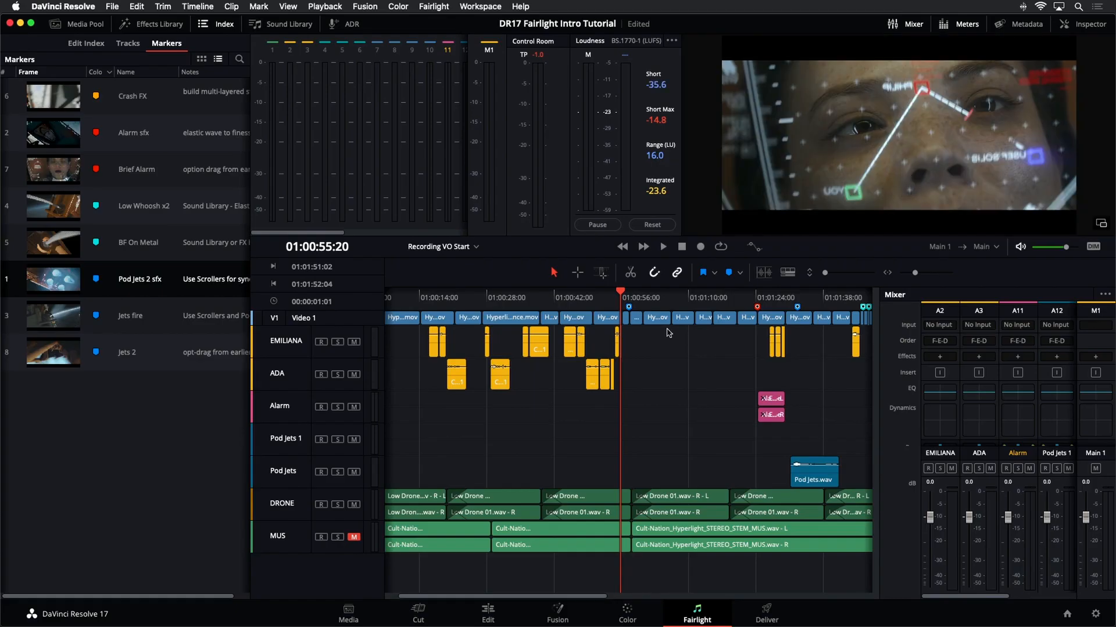
pyautogui.click(628, 297)
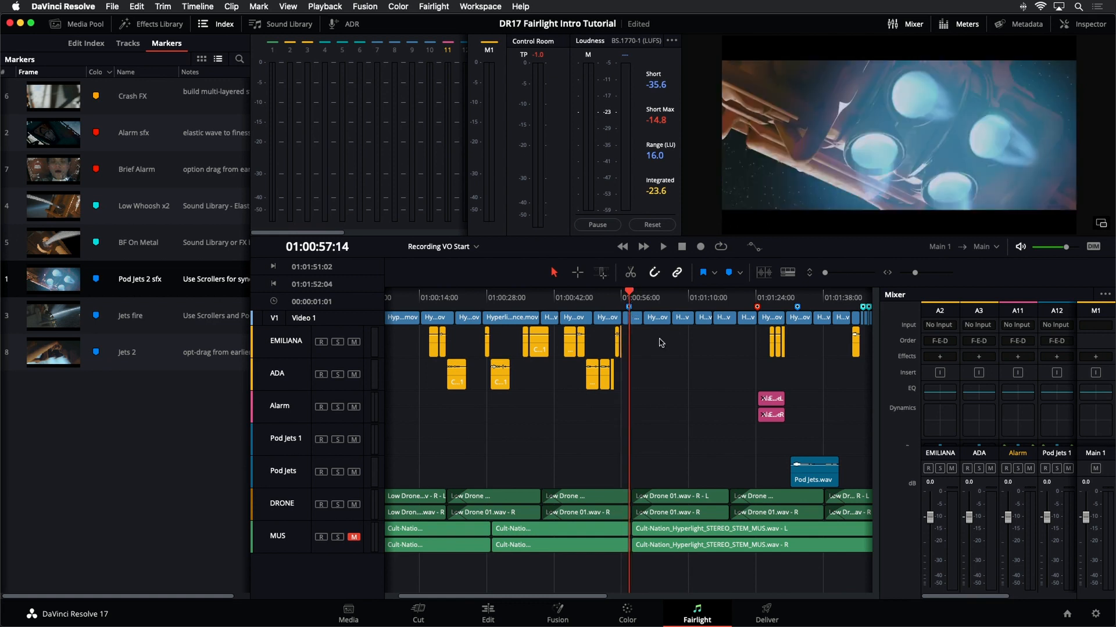
pyautogui.click(283, 481)
pyautogui.click(287, 449)
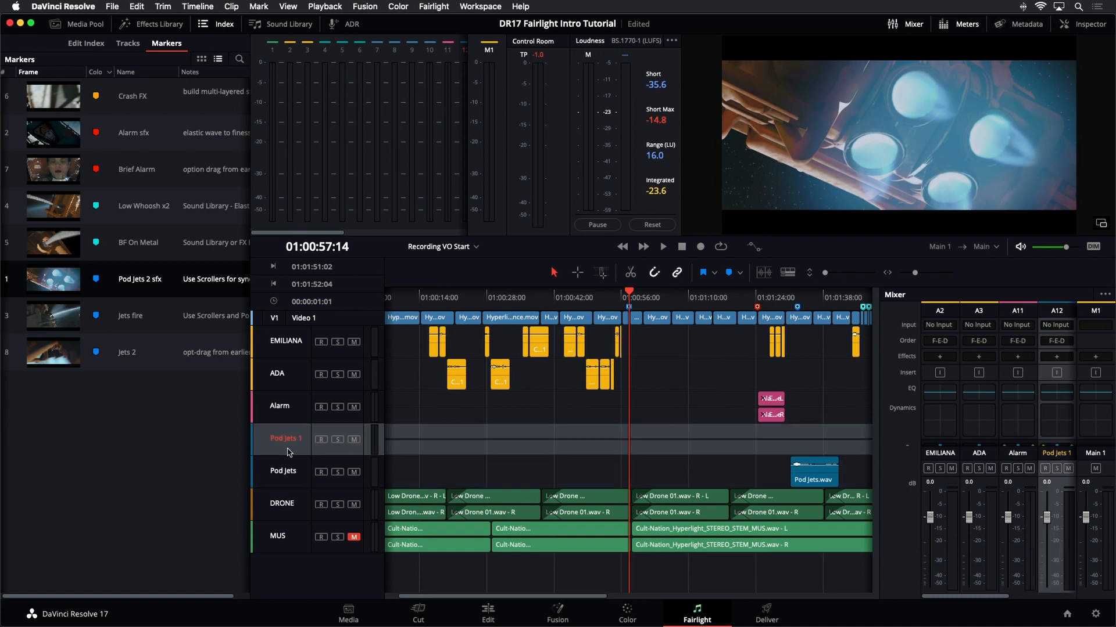
# - Preview Pod Jets 2.wav from the Sound FX bin and place it on the Pod Jets 1 track at the playhead
pyautogui.click(216, 24)
pyautogui.click(78, 24)
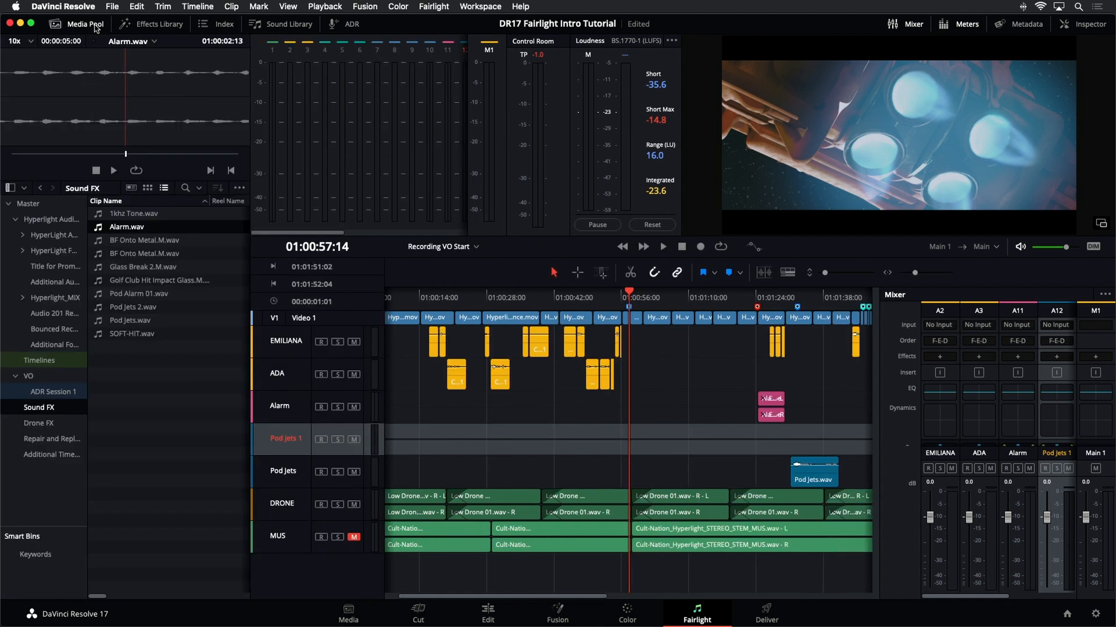
pyautogui.click(124, 311)
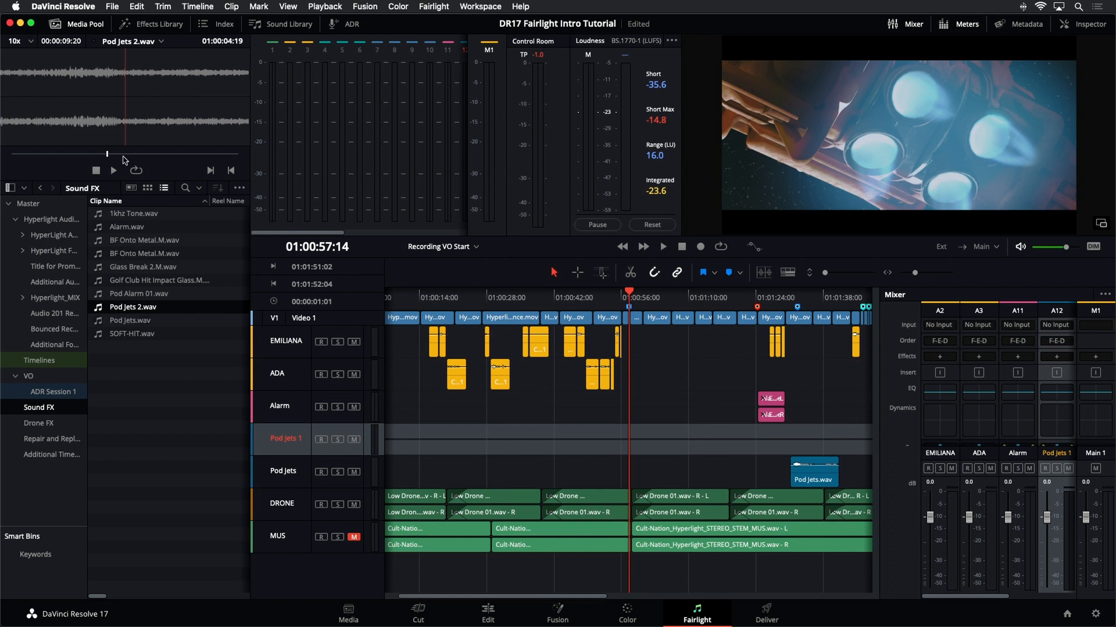
pyautogui.moveTo(107, 154); pyautogui.dragTo(52, 157)
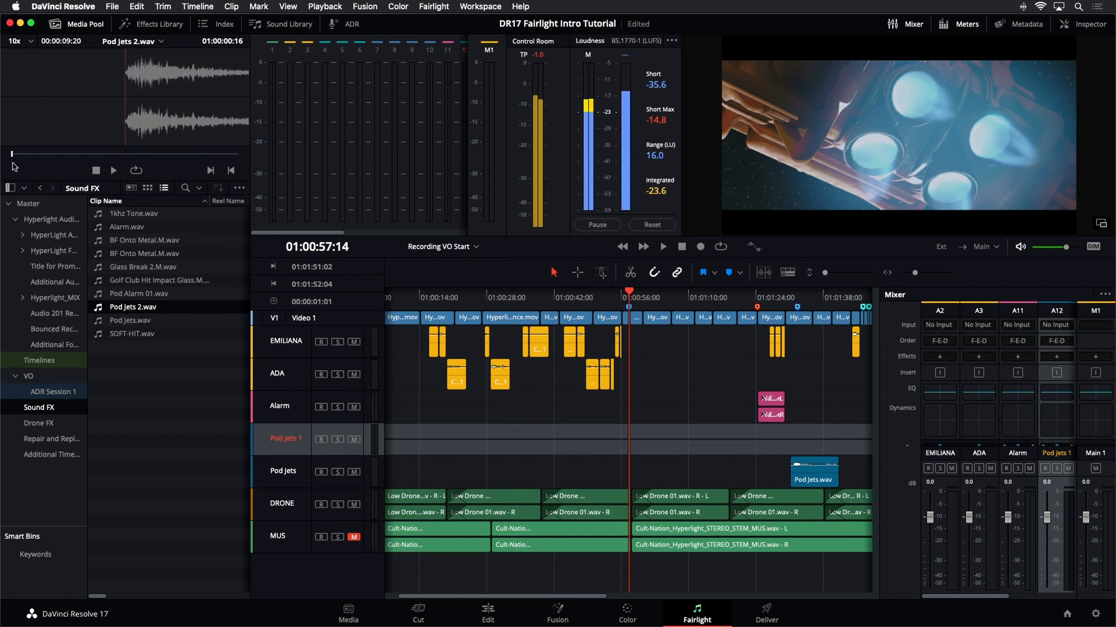
pyautogui.press('space')
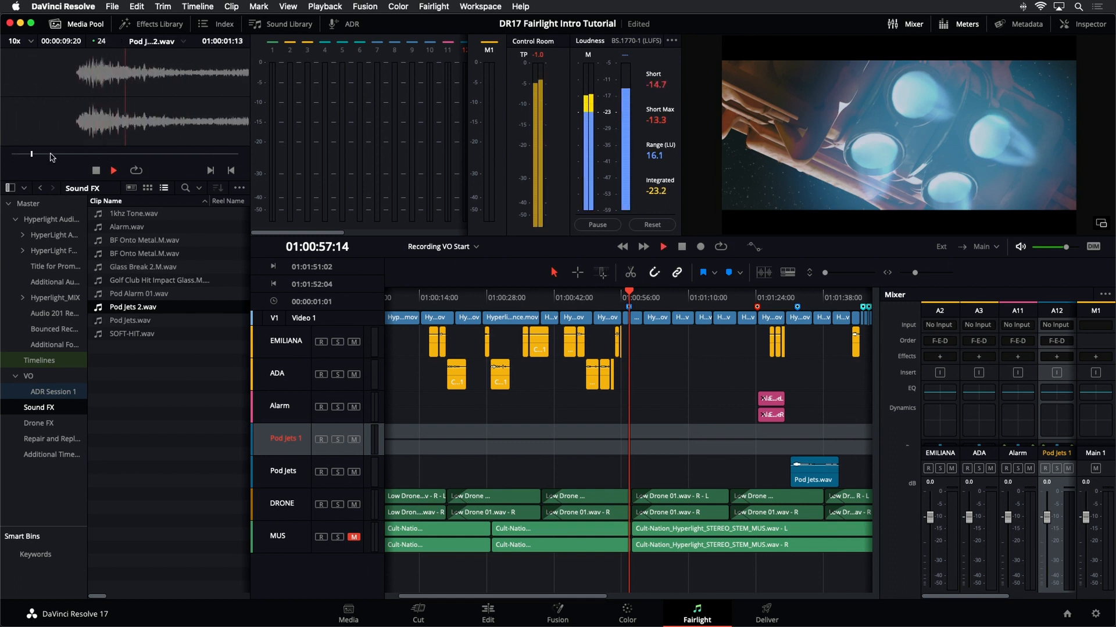
pyautogui.press('space')
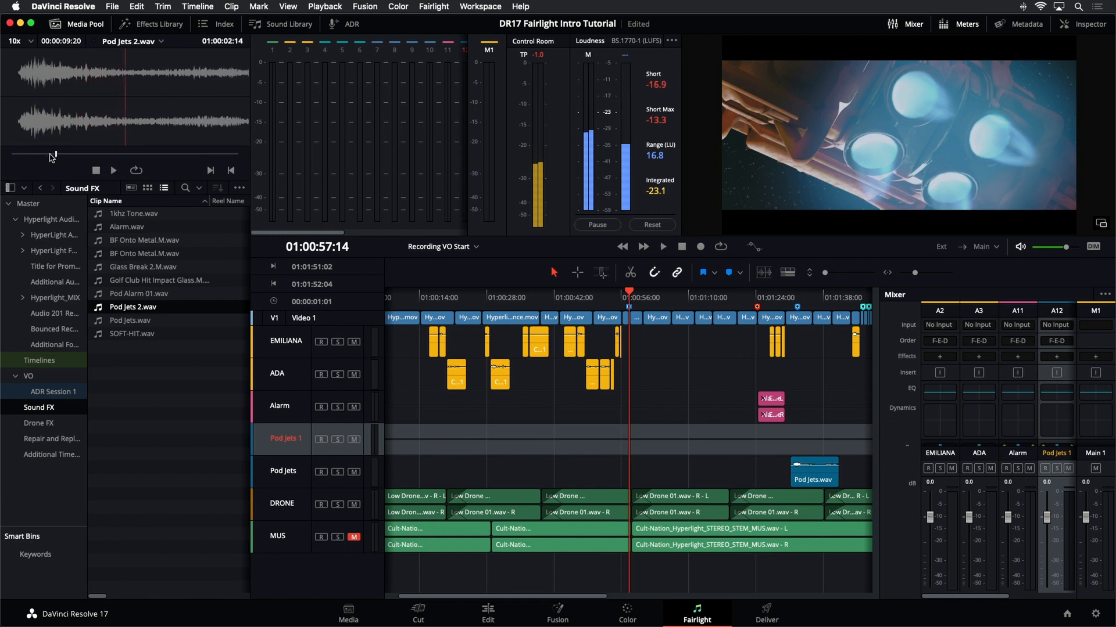
pyautogui.moveTo(51, 155); pyautogui.dragTo(12, 155)
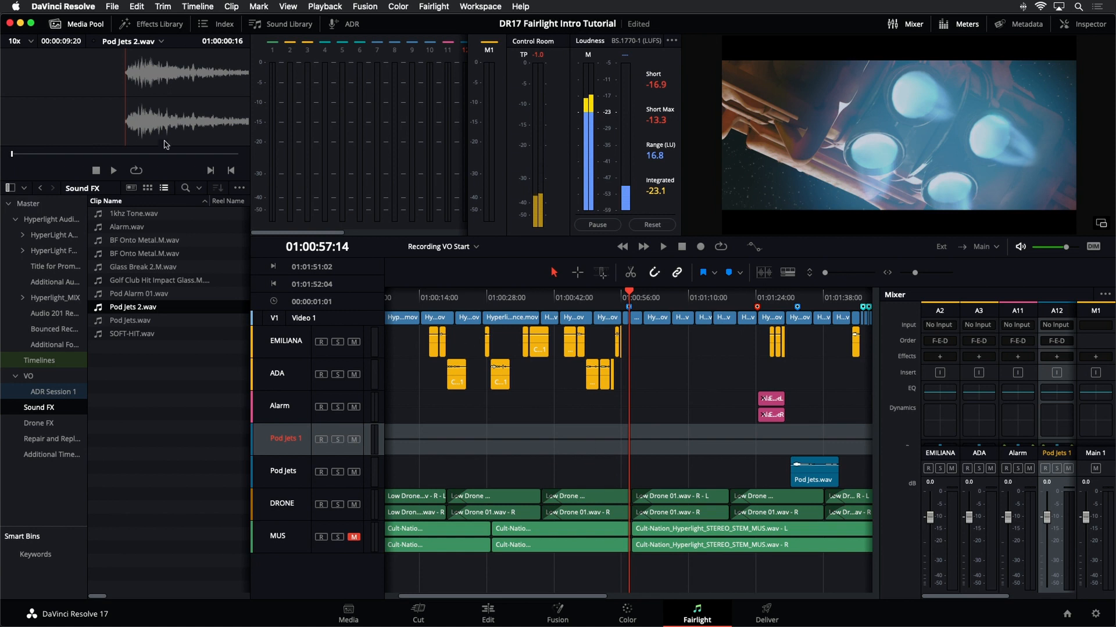
pyautogui.moveTo(165, 142); pyautogui.dragTo(627, 441)
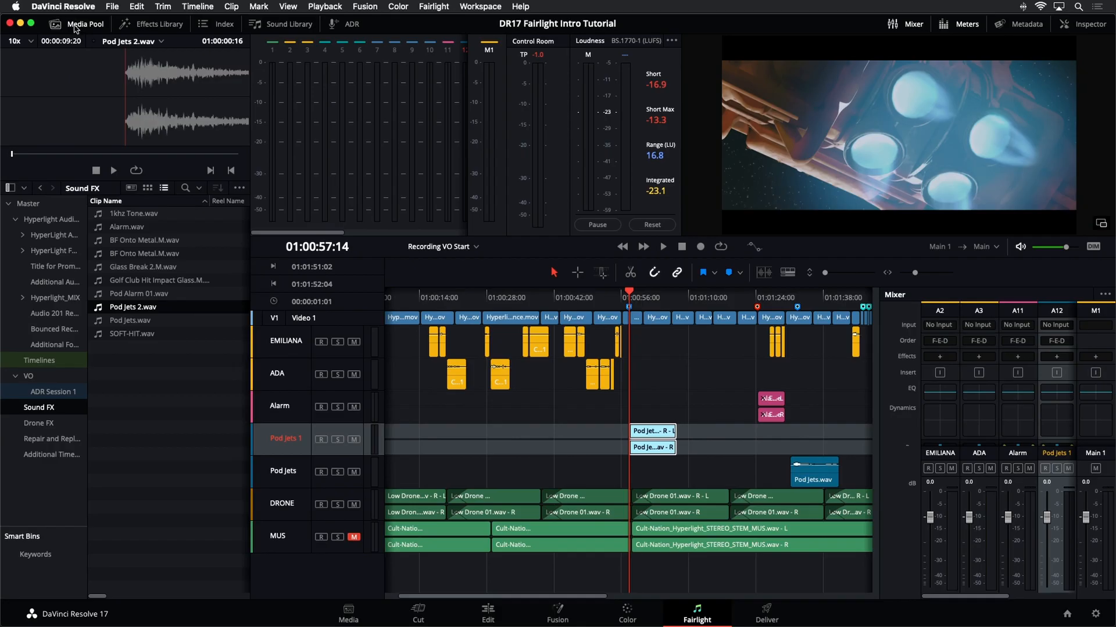
# - Enlarge the timeline panel and enable the Video and Audio Scrollers, with the audio scroller showing A12 - Pod Jets 1
pyautogui.click(75, 25)
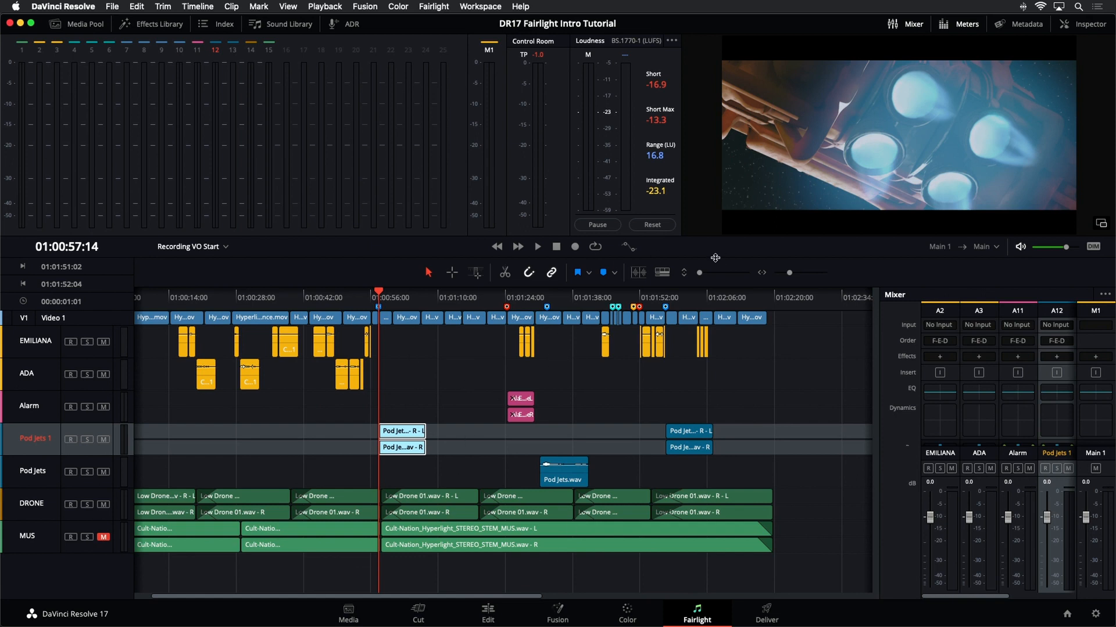
pyautogui.moveTo(714, 250); pyautogui.dragTo(709, 178)
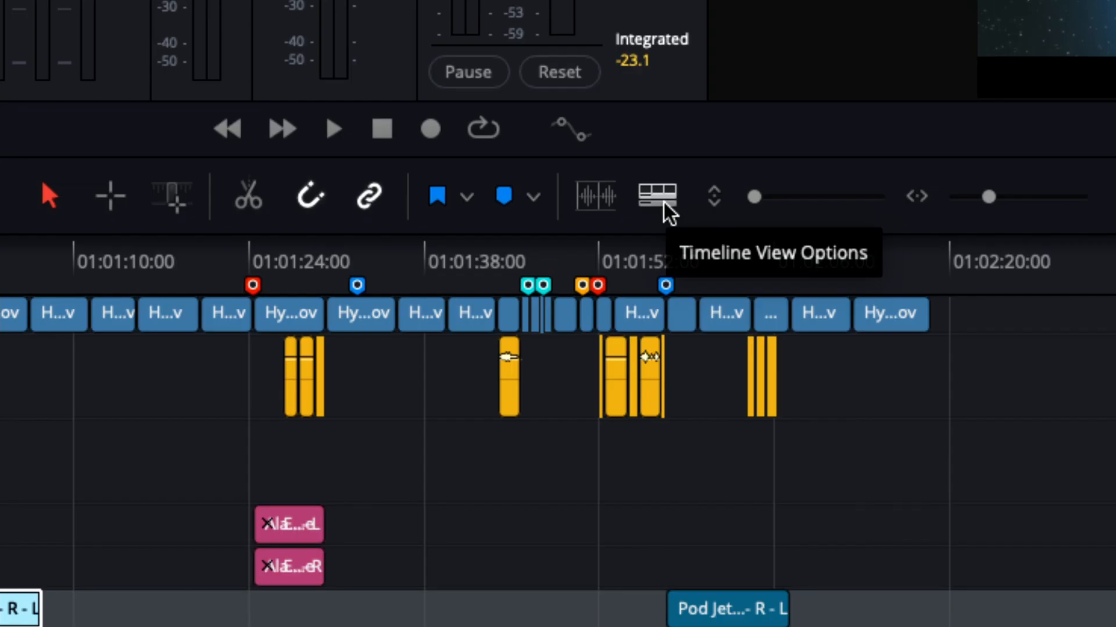
pyautogui.click(665, 204)
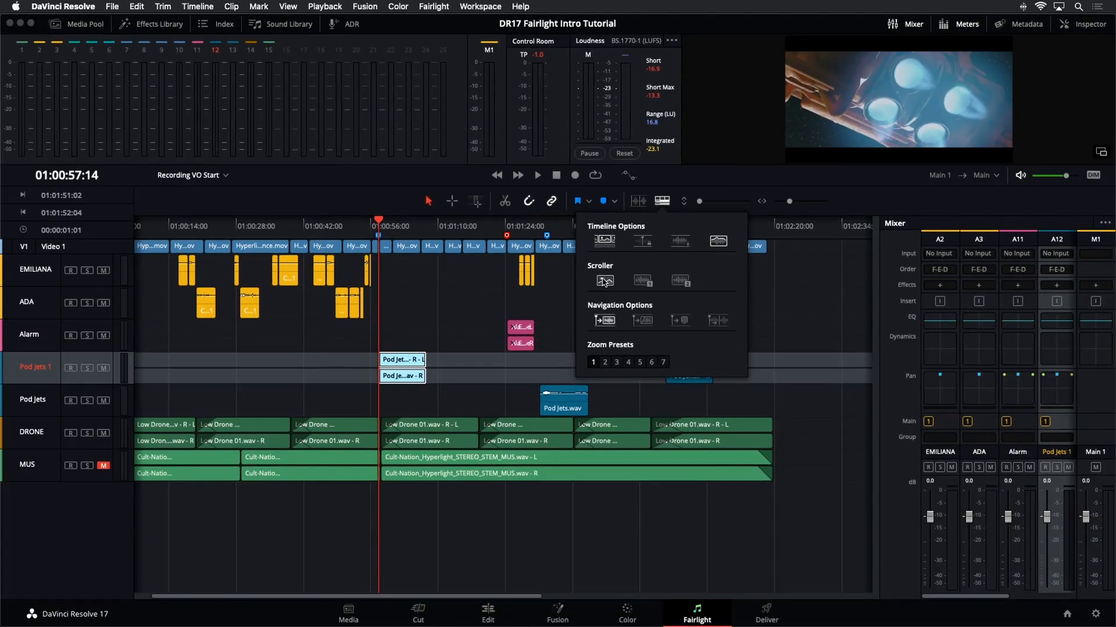
pyautogui.click(604, 281)
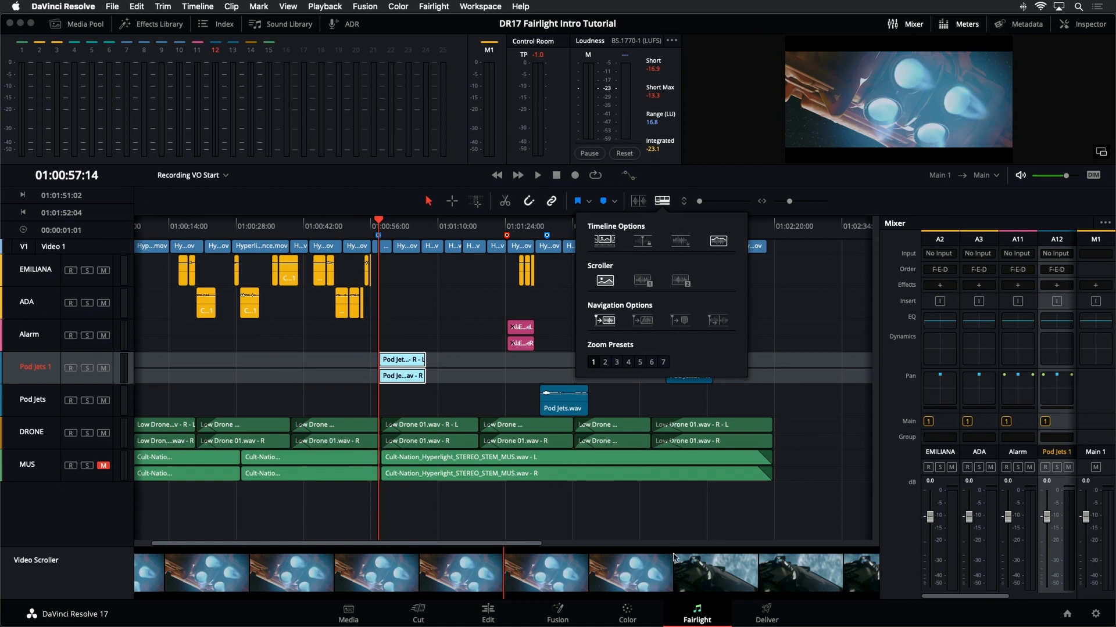
pyautogui.click(642, 280)
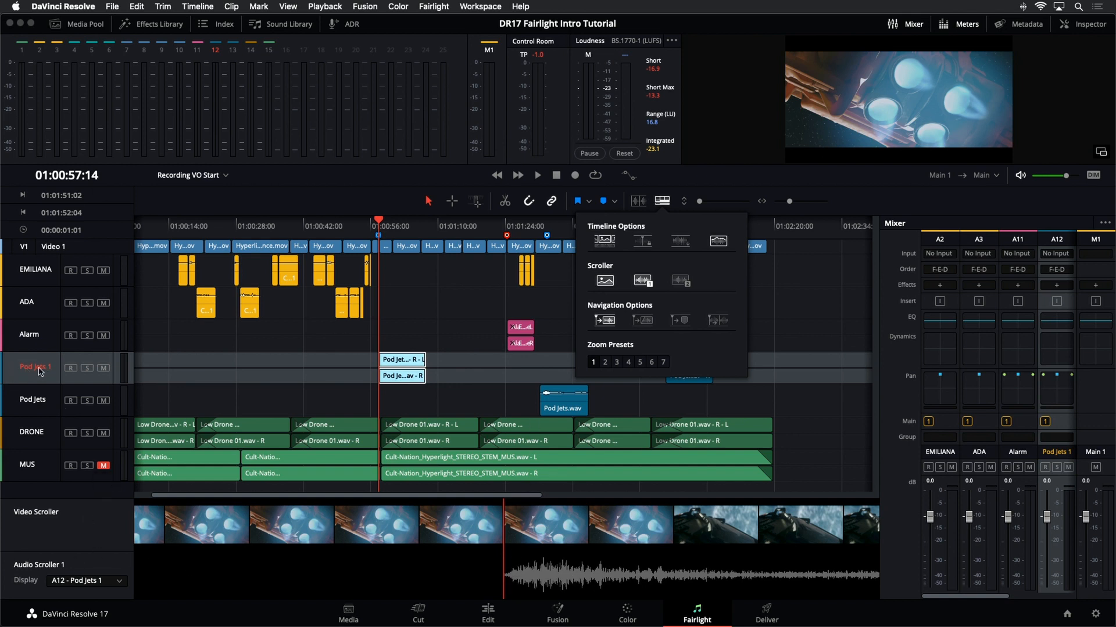
pyautogui.click(104, 588)
pyautogui.click(106, 584)
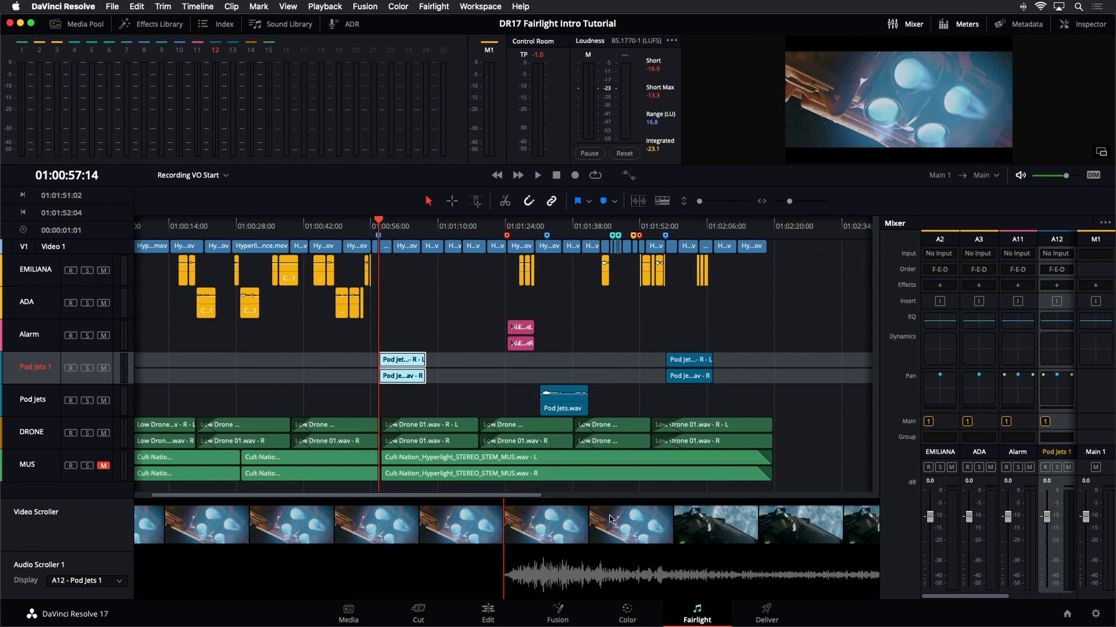
# - Scrub the Video Scroller and play back to review the shot around the new Pod Jets 2 clip
pyautogui.moveTo(513, 495); pyautogui.dragTo(480, 498)
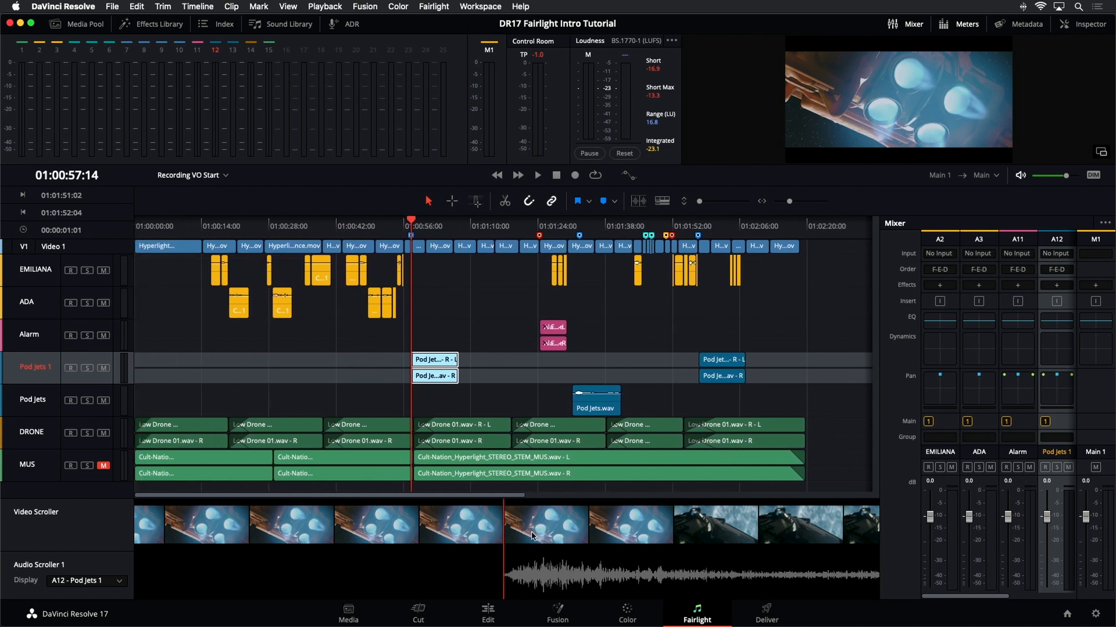
pyautogui.moveTo(566, 532); pyautogui.dragTo(671, 522)
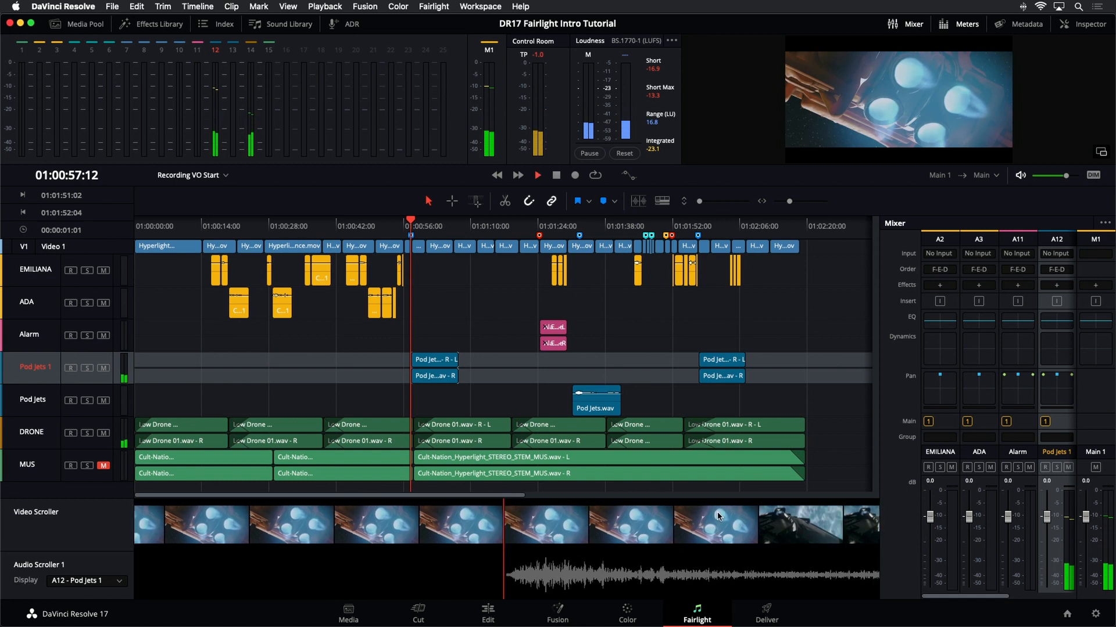
pyautogui.press('space')
pyautogui.press('space')
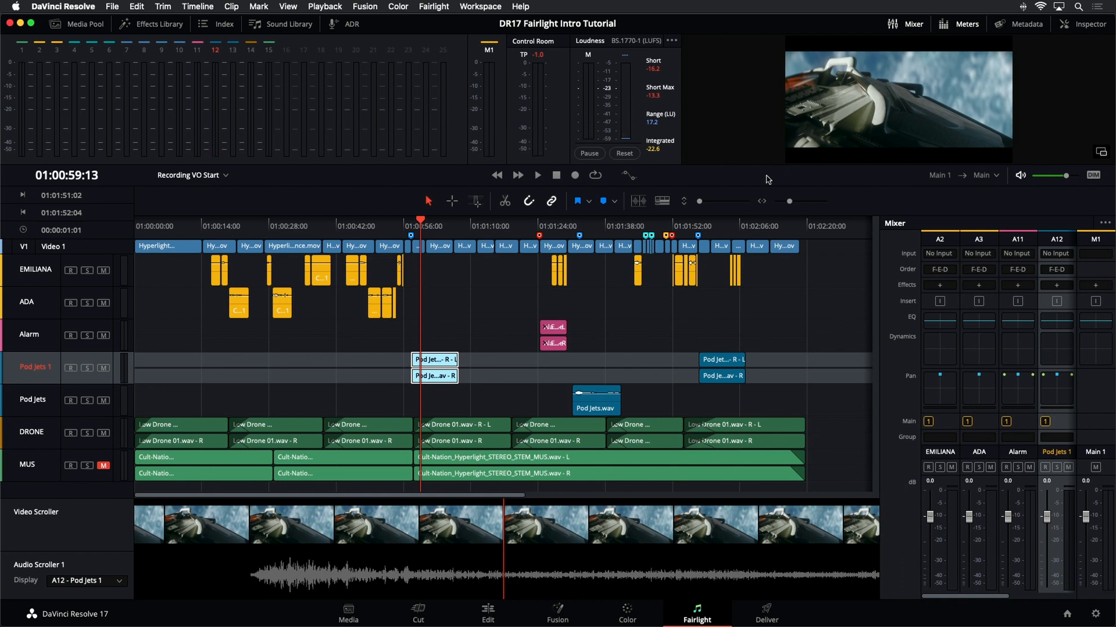
# - Enlarge the viewer, zoom in on the Pod Jets 2 clip with taller tracks, and play back around its start
pyautogui.moveTo(771, 166); pyautogui.dragTo(775, 216)
pyautogui.press('super+equal')
pyautogui.press('super+equal')
pyautogui.press('super+equal')
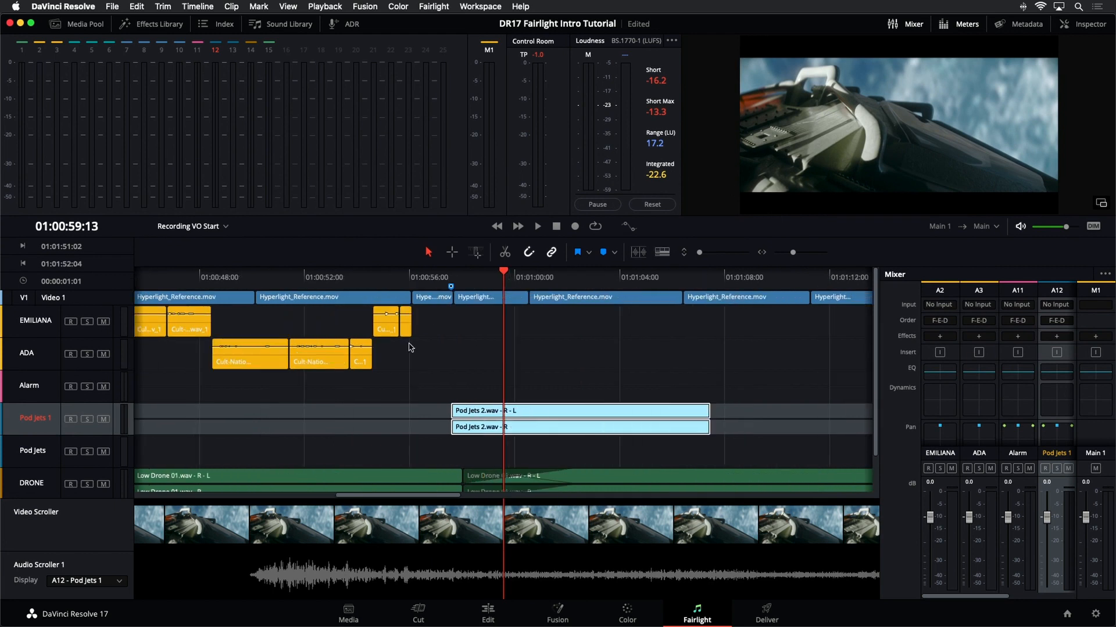
pyautogui.scroll(2, 41, 420)
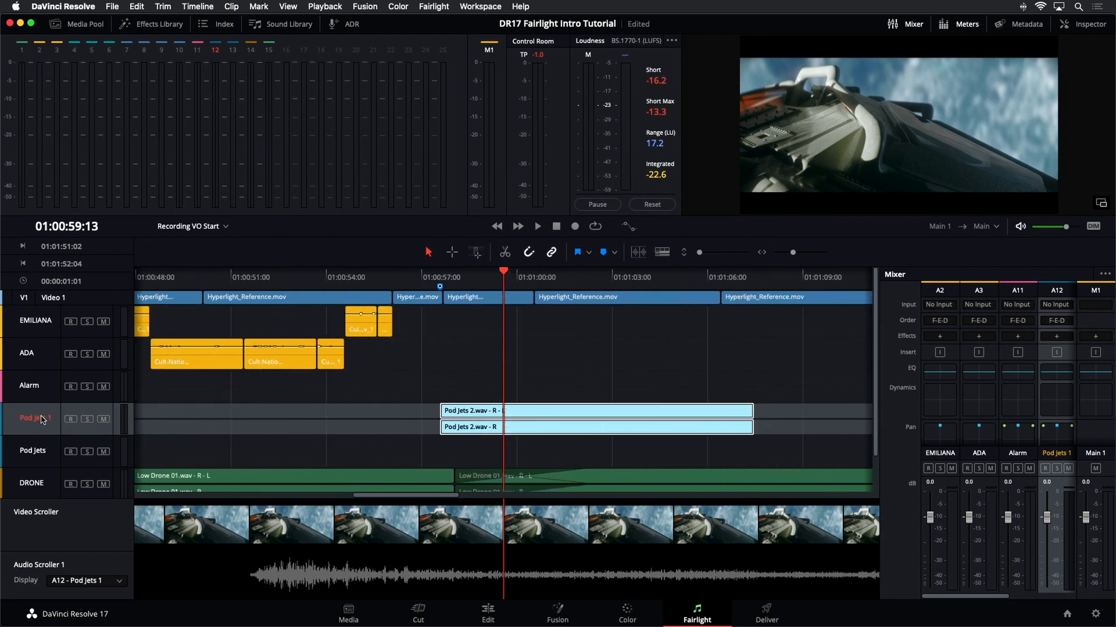
pyautogui.scroll(6, 42, 419)
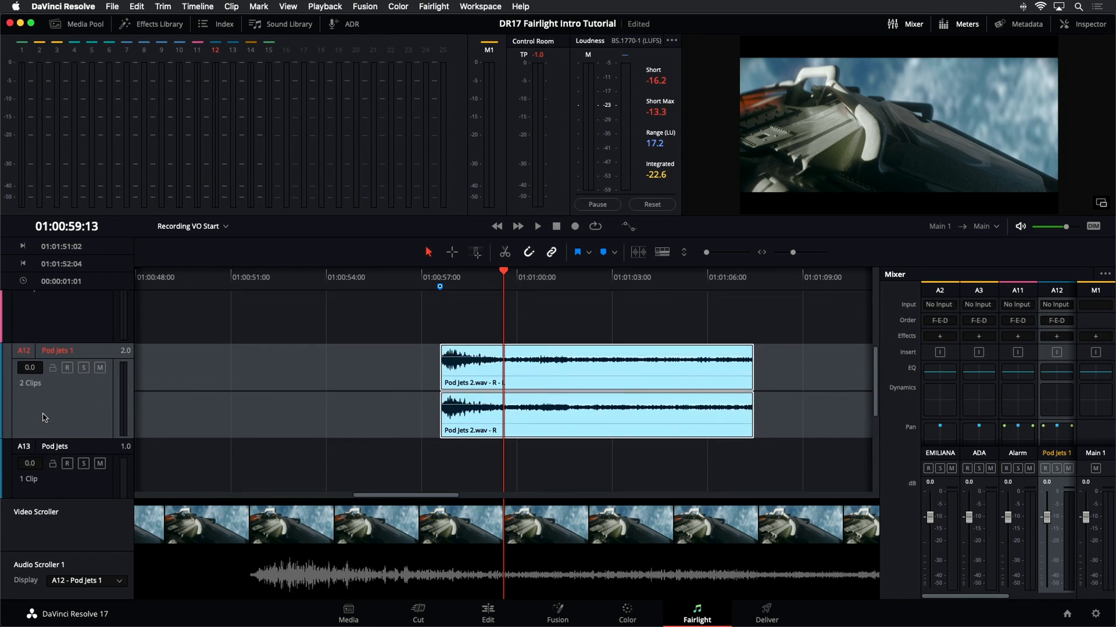
pyautogui.scroll(-1, 44, 418)
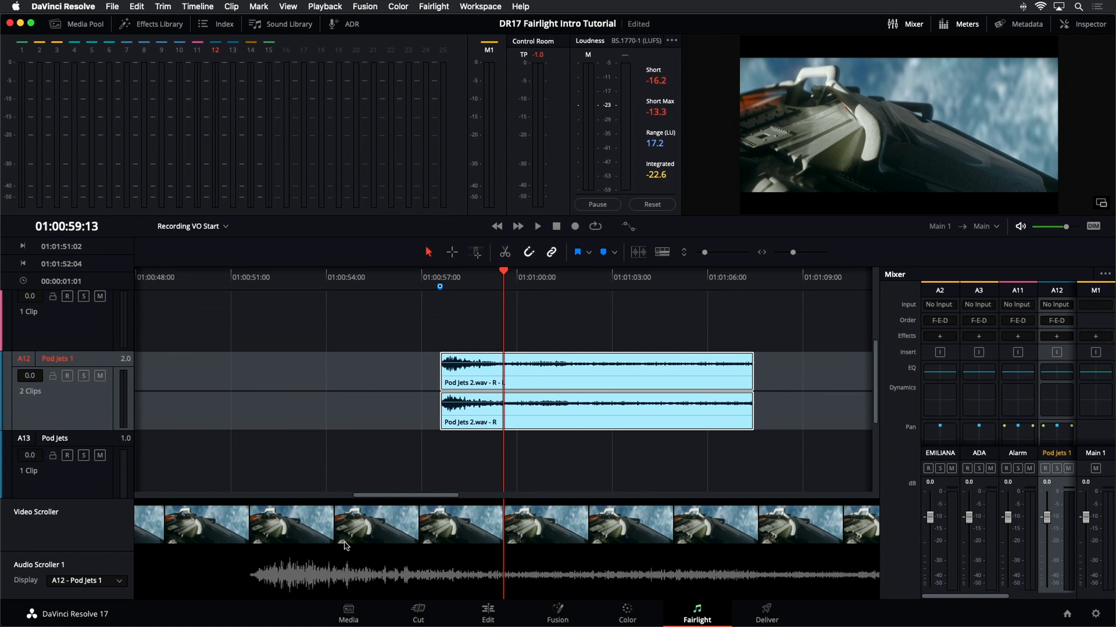
pyautogui.press('j')
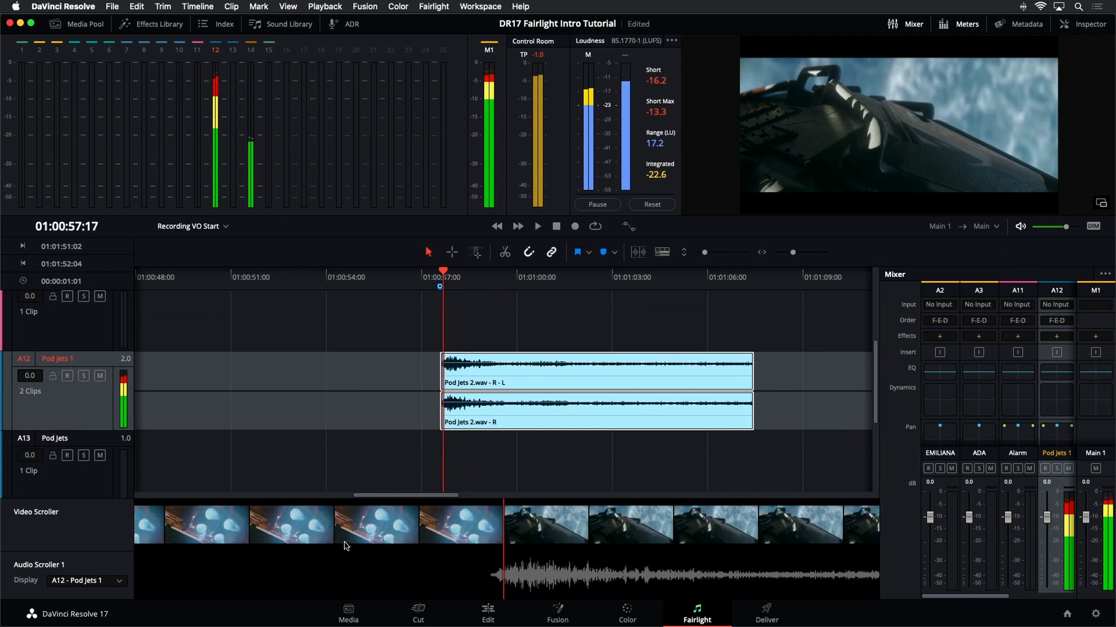
pyautogui.press('k')
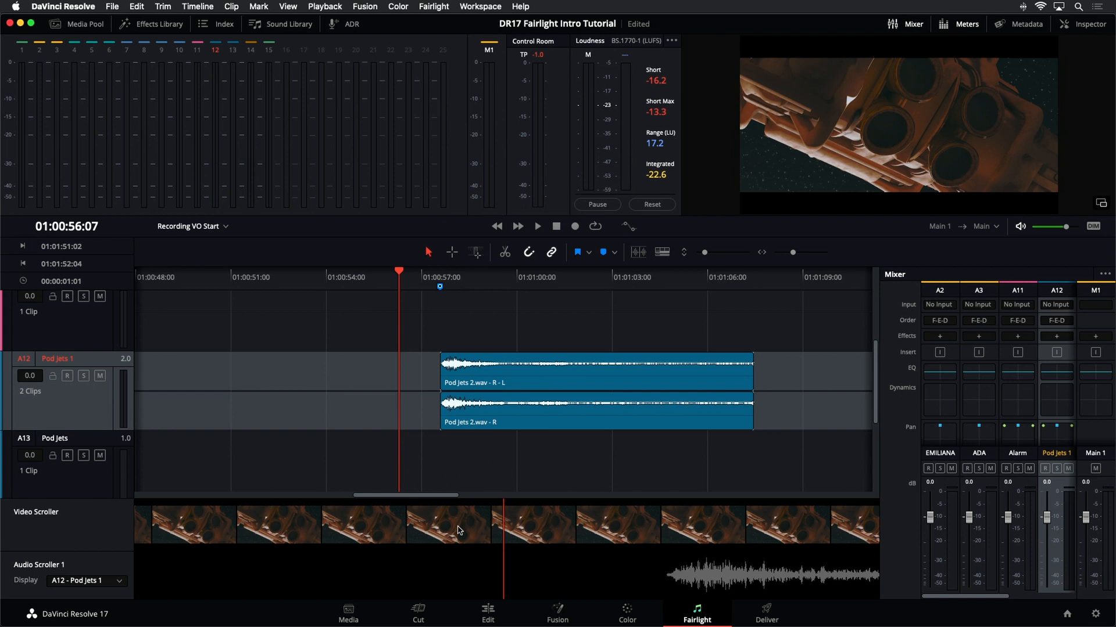
pyautogui.scroll(-11, 459, 530)
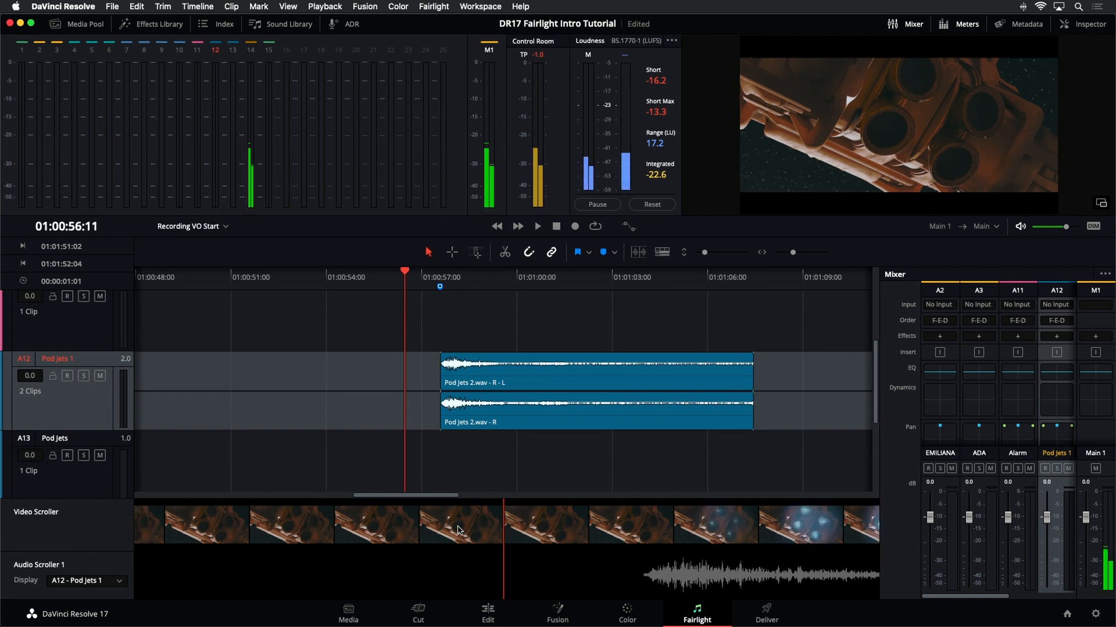
pyautogui.scroll(2, 459, 530)
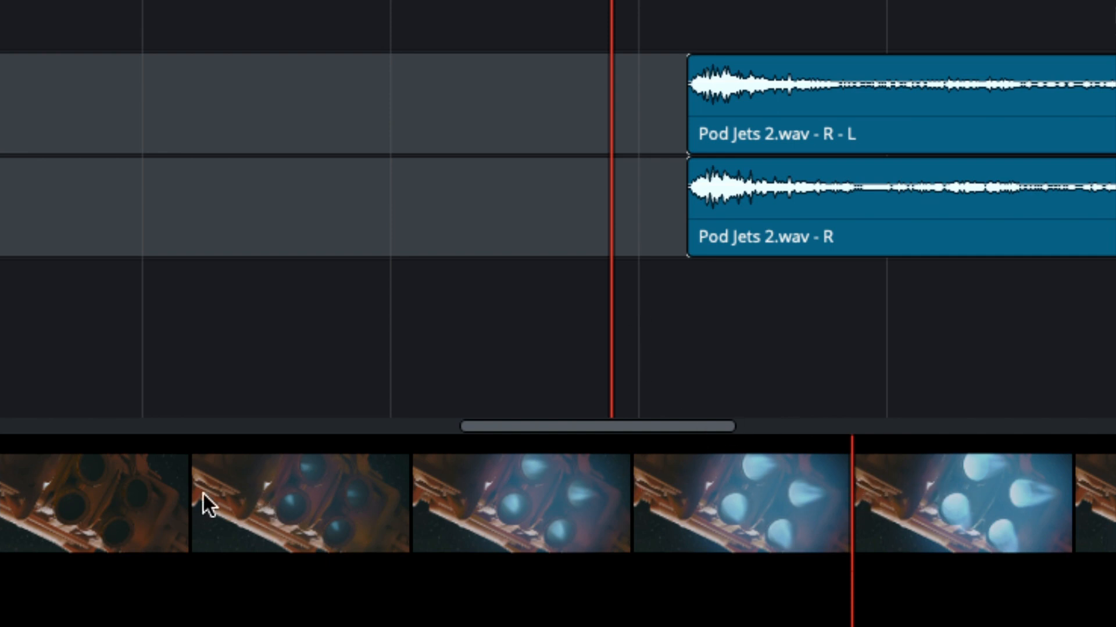
# - Nudge the Pod Jets 2 clip earlier frame by frame so it starts at the playhead at 01:00:56:13
pyautogui.press('Left')
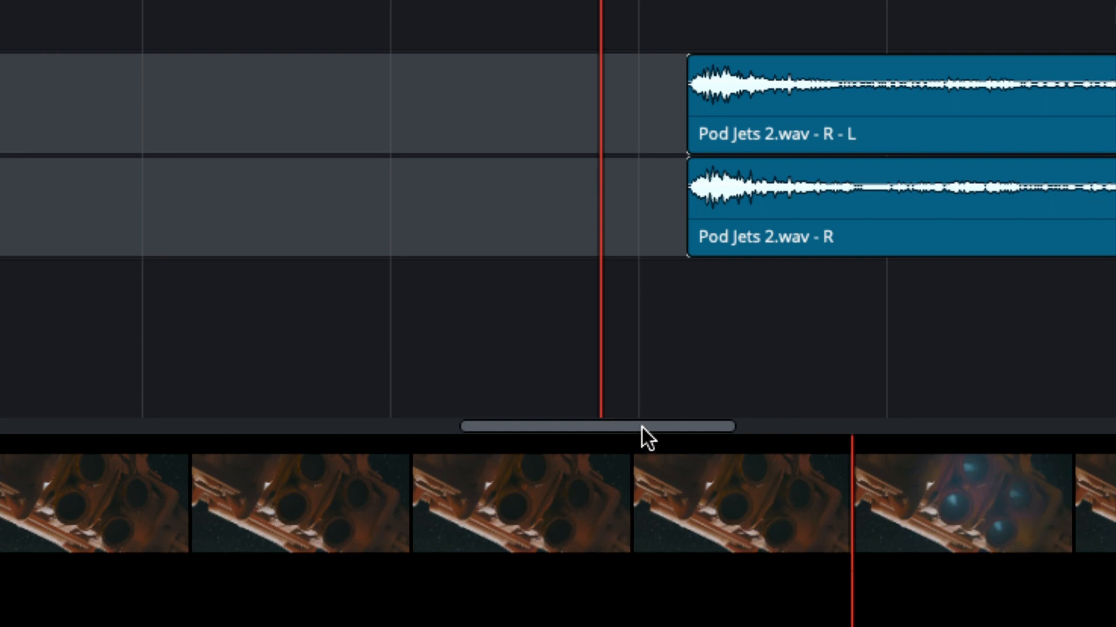
pyautogui.moveTo(643, 428); pyautogui.dragTo(678, 431)
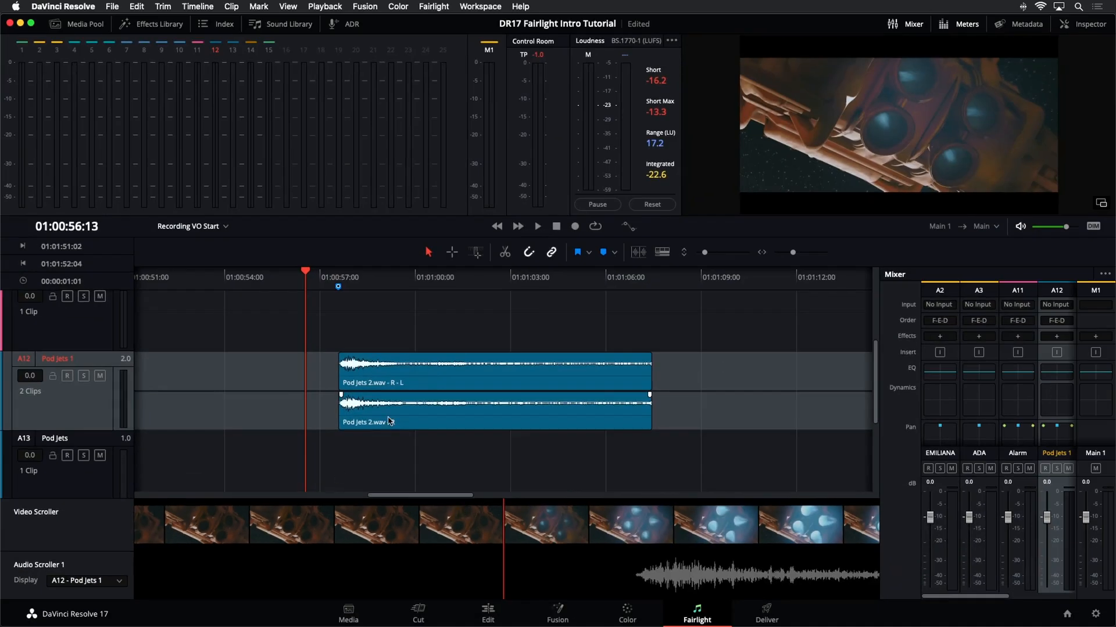
pyautogui.click(389, 421)
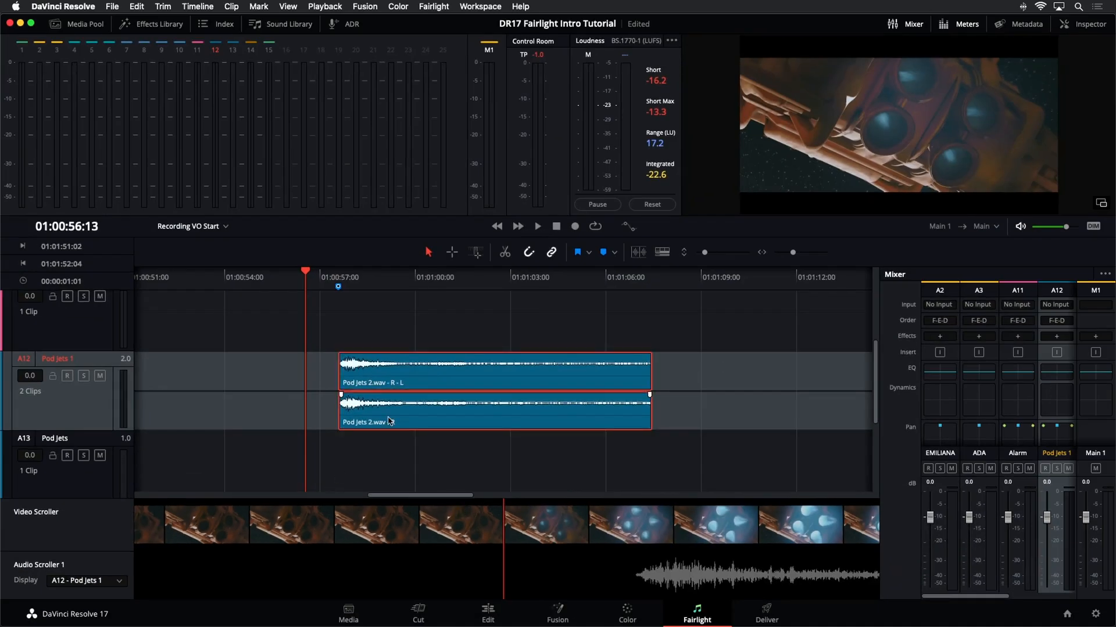
pyautogui.moveTo(390, 421); pyautogui.dragTo(354, 422)
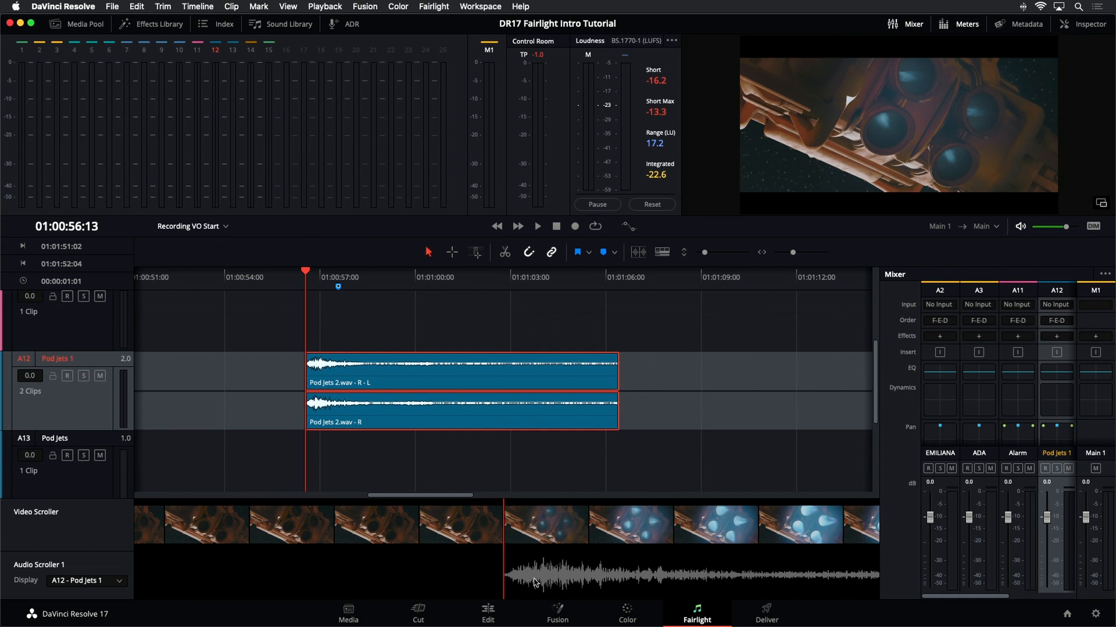
pyautogui.moveTo(367, 413); pyautogui.dragTo(400, 414)
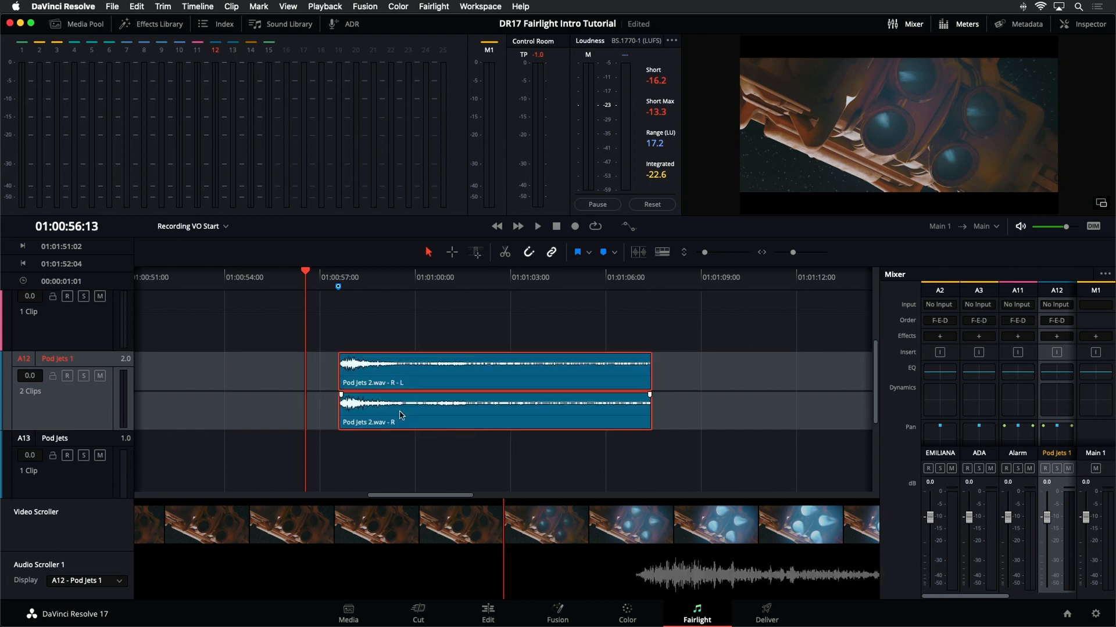
pyautogui.press('super+s')
pyautogui.press(',')
pyautogui.press(',')
pyautogui.press(',')
pyautogui.press(',')
pyautogui.press(',')
pyautogui.press(',')
pyautogui.press(',')
pyautogui.press(',')
pyautogui.press(',')
pyautogui.press(',')
pyautogui.press(',')
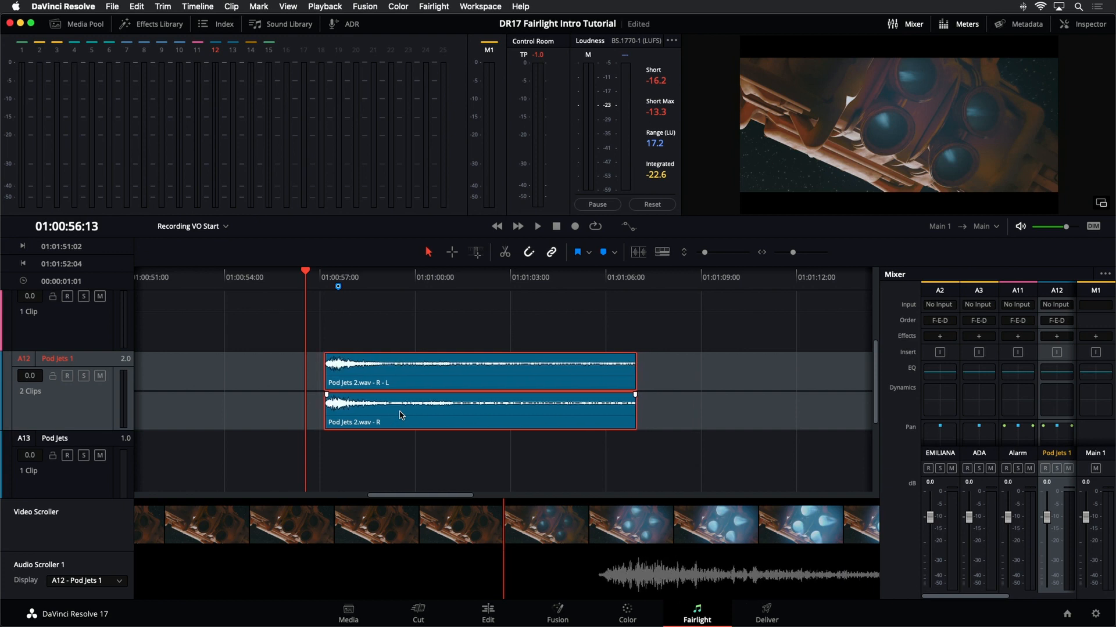
pyautogui.press(',')
pyautogui.press(',')
pyautogui.press(',')
pyautogui.press(',')
pyautogui.press(',')
pyautogui.press(',')
pyautogui.press(',')
pyautogui.press(',')
pyautogui.press(',')
pyautogui.press(',')
pyautogui.press(',')
pyautogui.press(',')
pyautogui.press(',')
pyautogui.press(',')
pyautogui.press(',')
pyautogui.press(',')
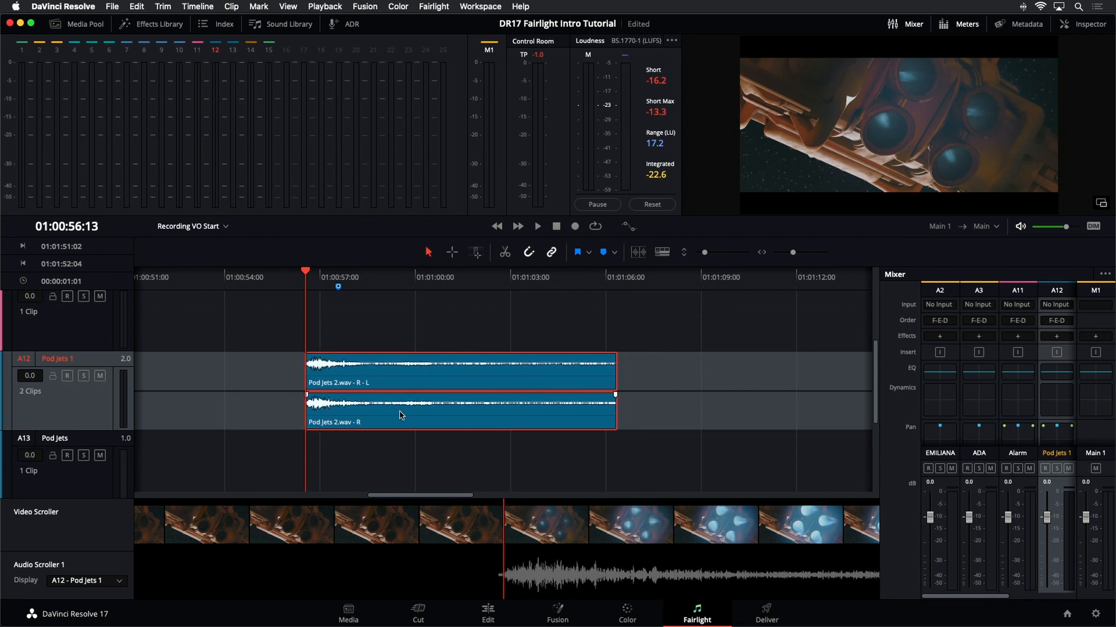
# - Nudge the Pod Jets 2 clip one frame later and save the project
pyautogui.press('.')
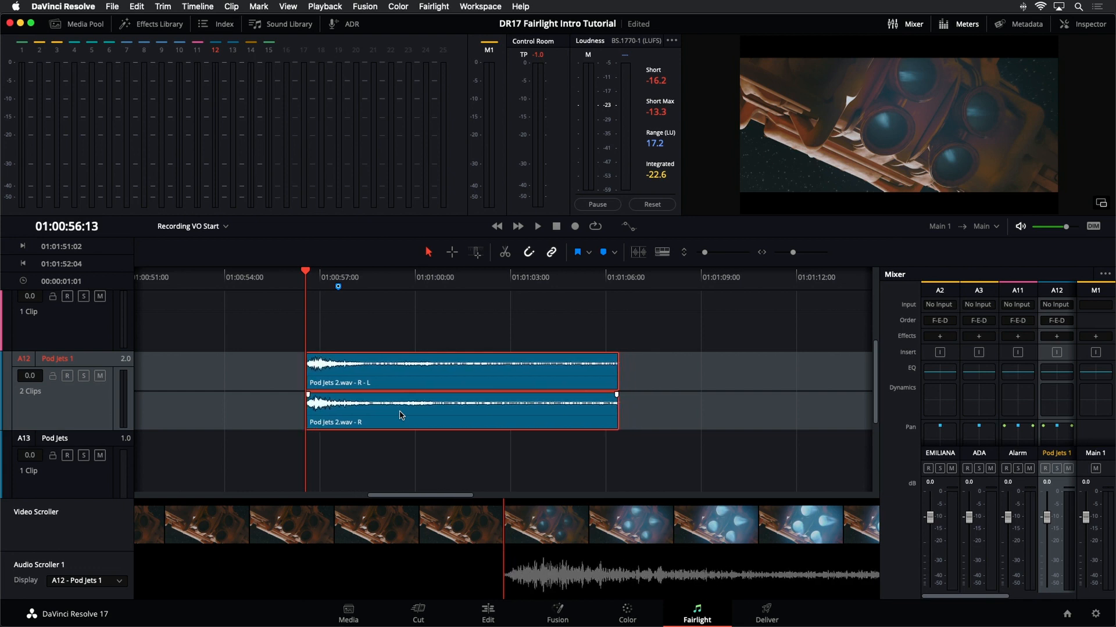
pyautogui.press('super+s')
# - Play back from just before the Pod Jets 2 clip, reviewing it with the viewer full screen
pyautogui.click(269, 285)
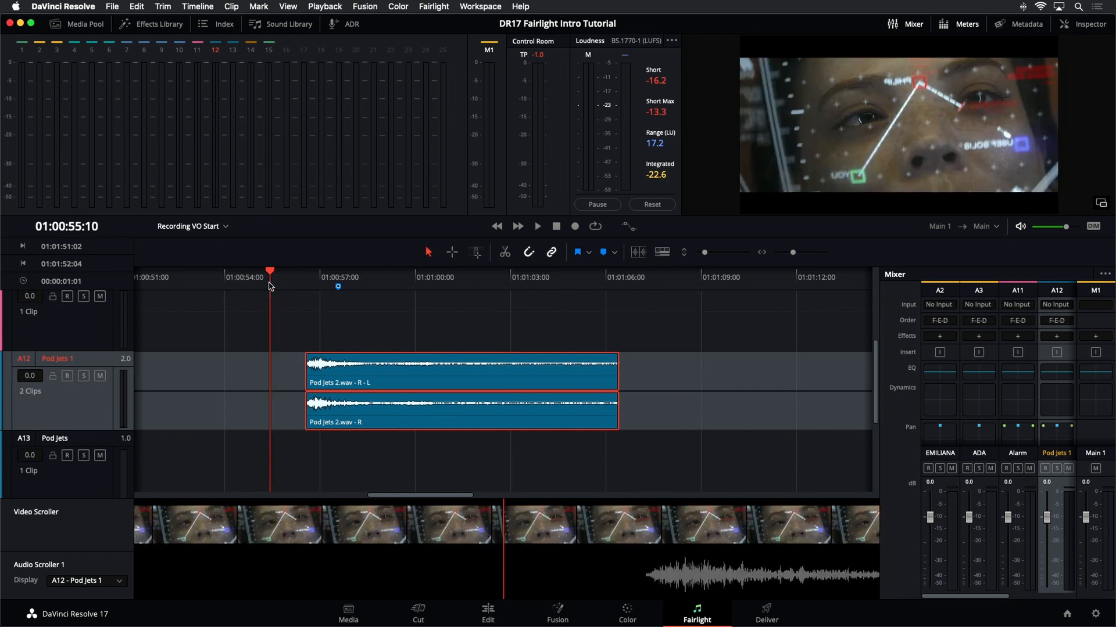
pyautogui.press('space')
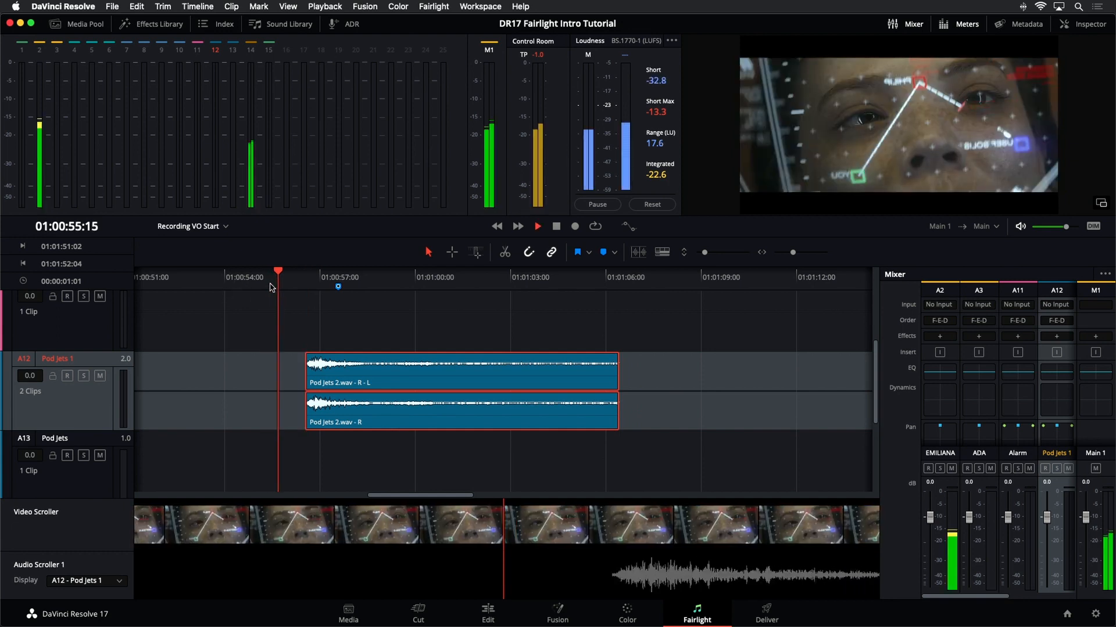
pyautogui.press('space')
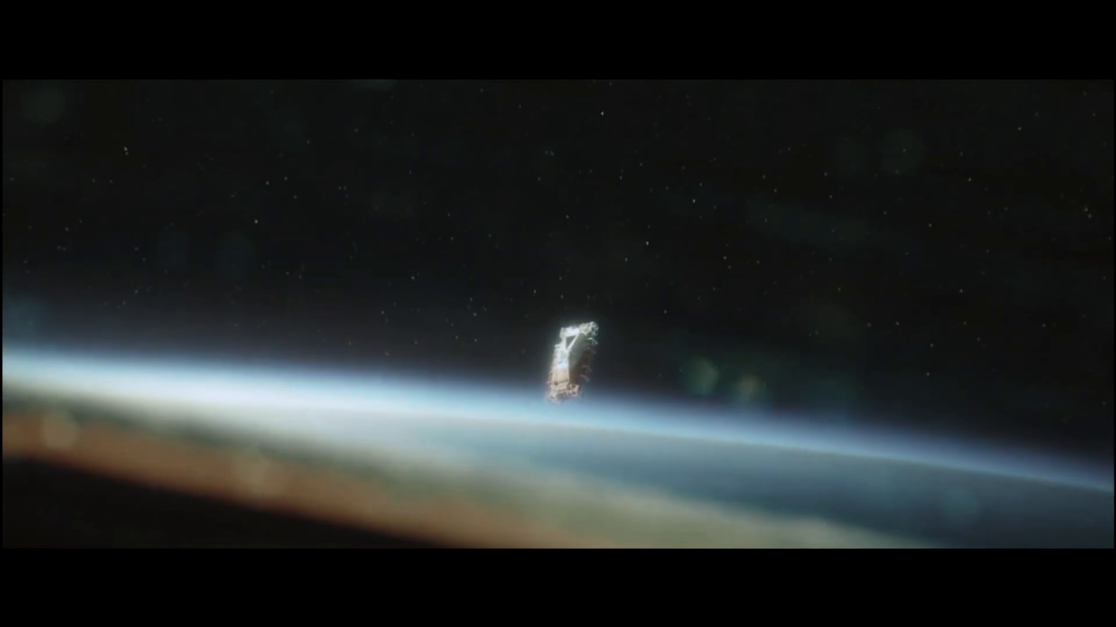
pyautogui.press('super+f')
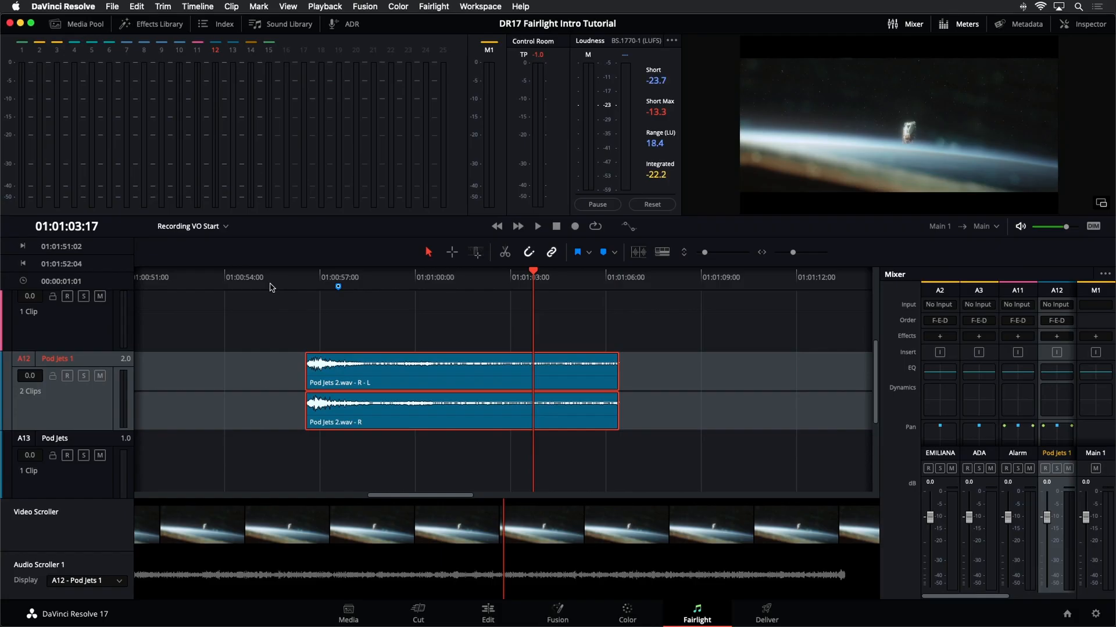
# - Zoom the timeline to fit, deselect the clip, and turn off both the Video and Audio Scrollers
pyautogui.hotkey('shift', 'z')
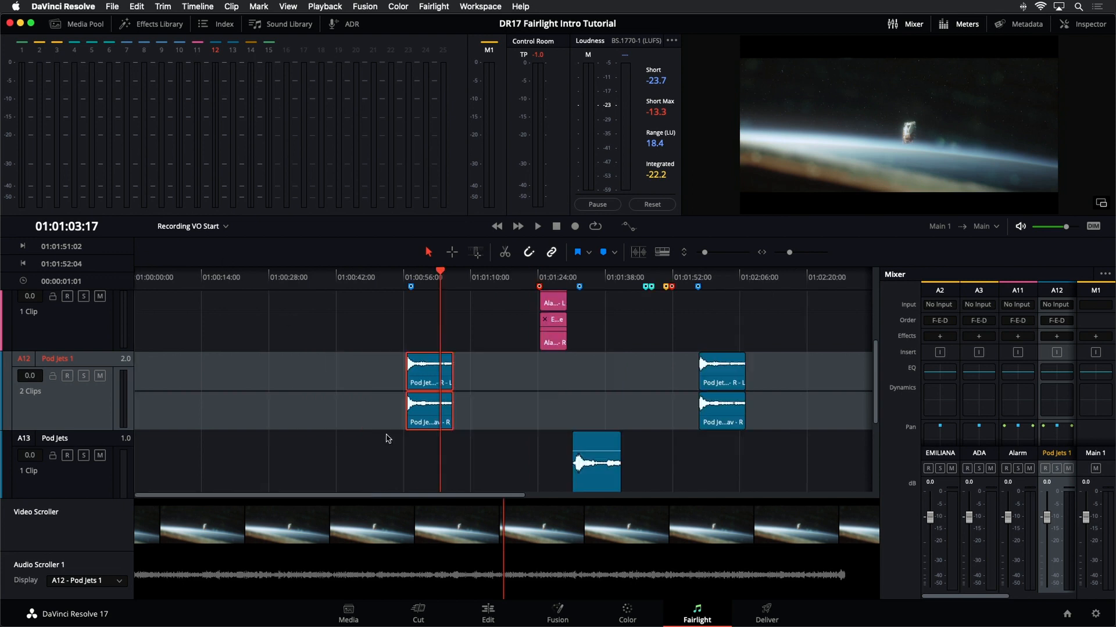
pyautogui.click(389, 440)
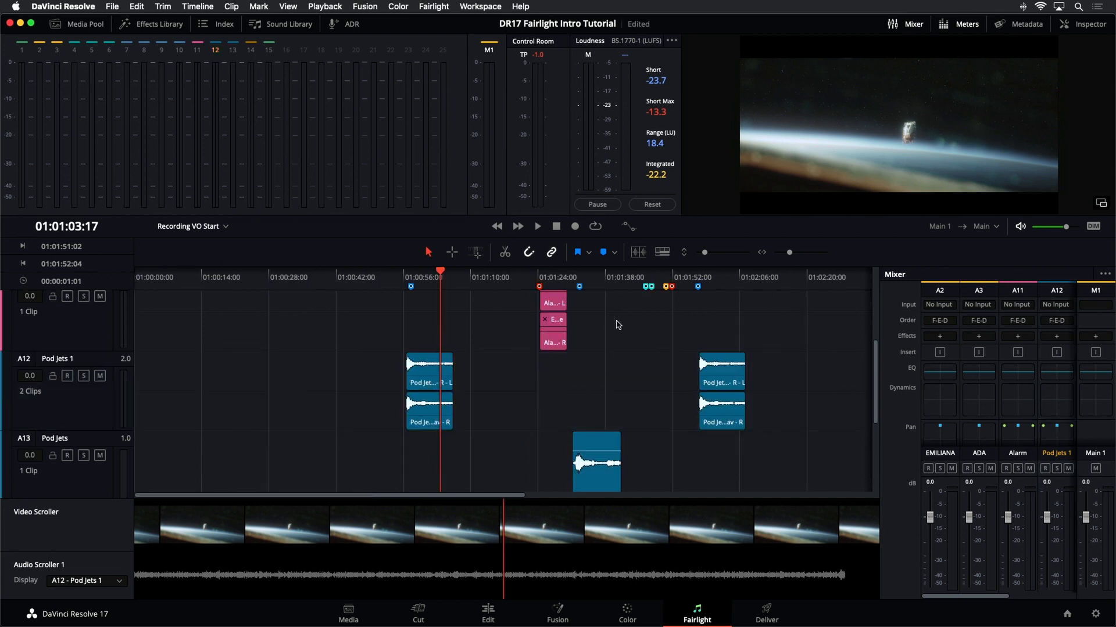
pyautogui.click(663, 253)
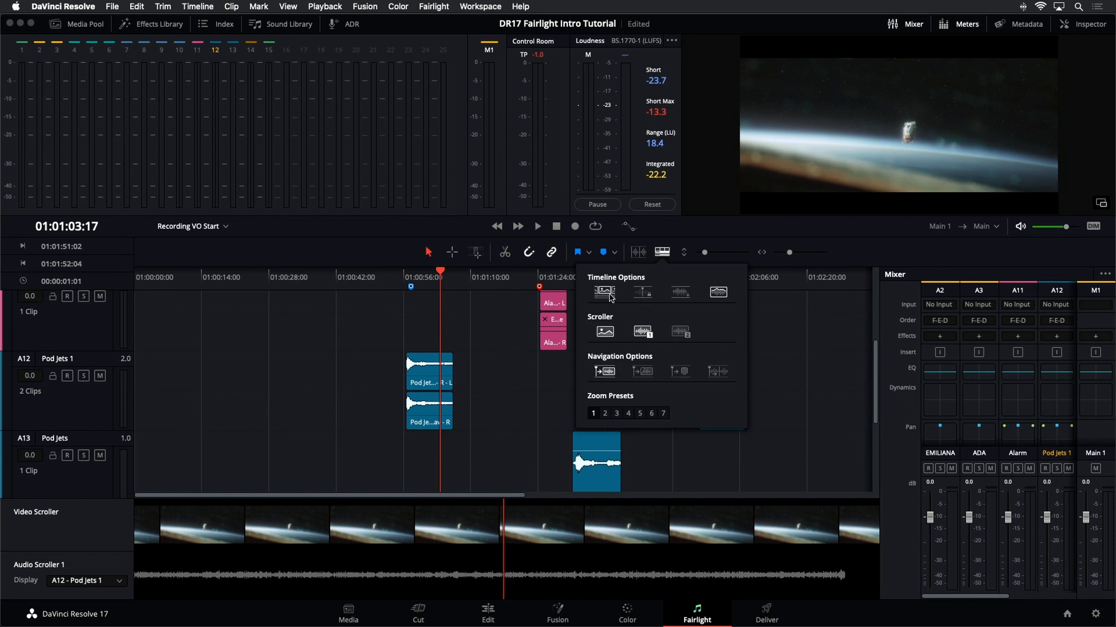
pyautogui.click(604, 333)
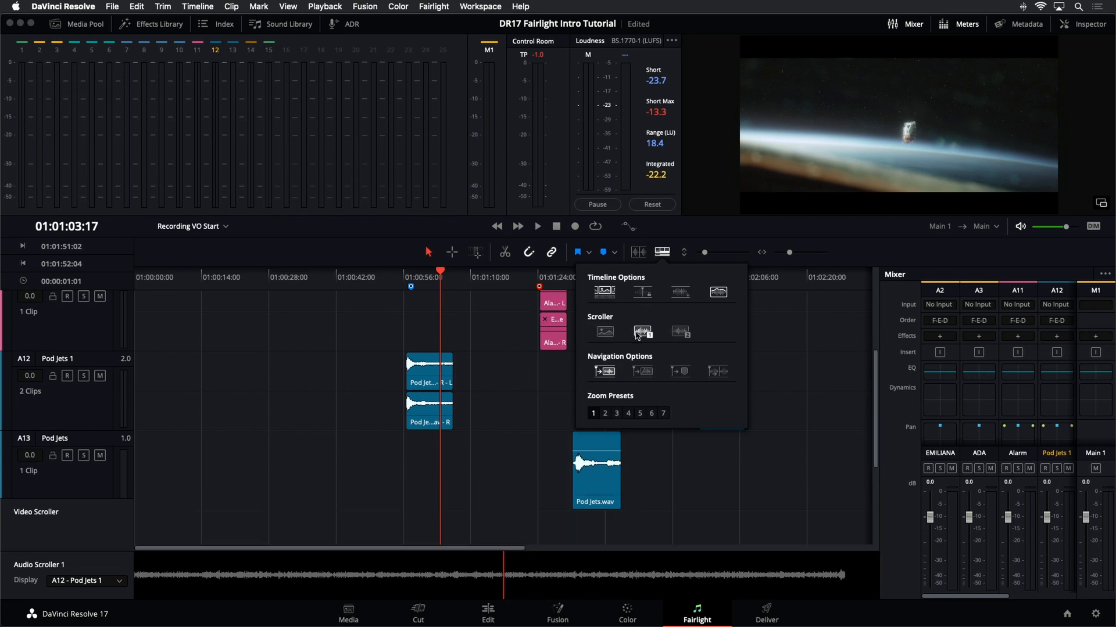
pyautogui.click(642, 332)
pyautogui.click(794, 486)
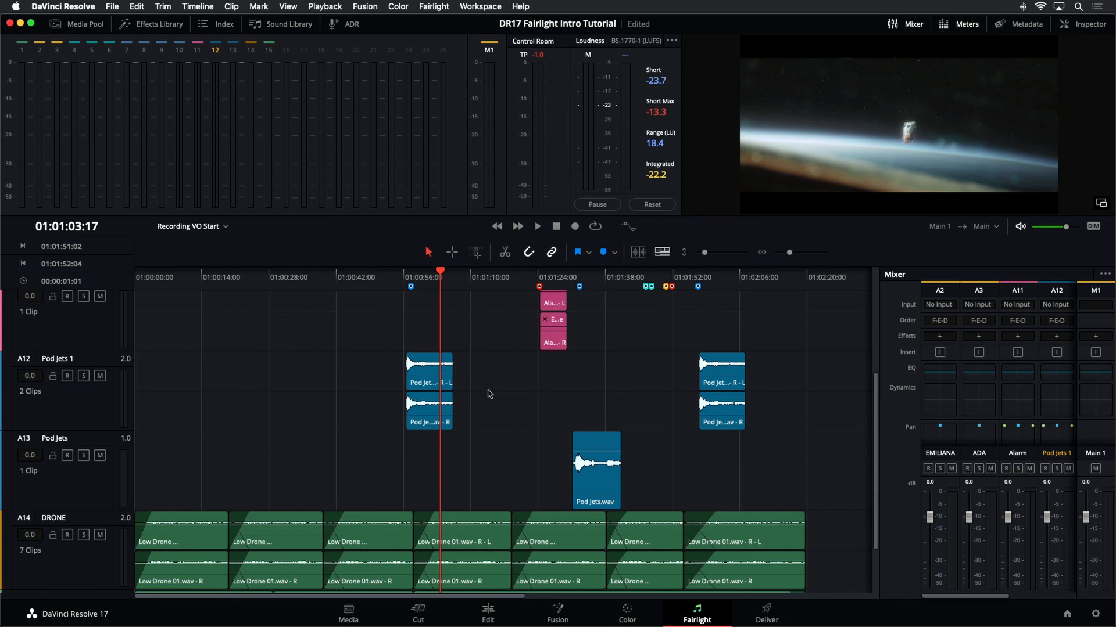
# - Register for and download the free Fairlight Sound Library, entering your first name, then run its installer
pyautogui.click(286, 25)
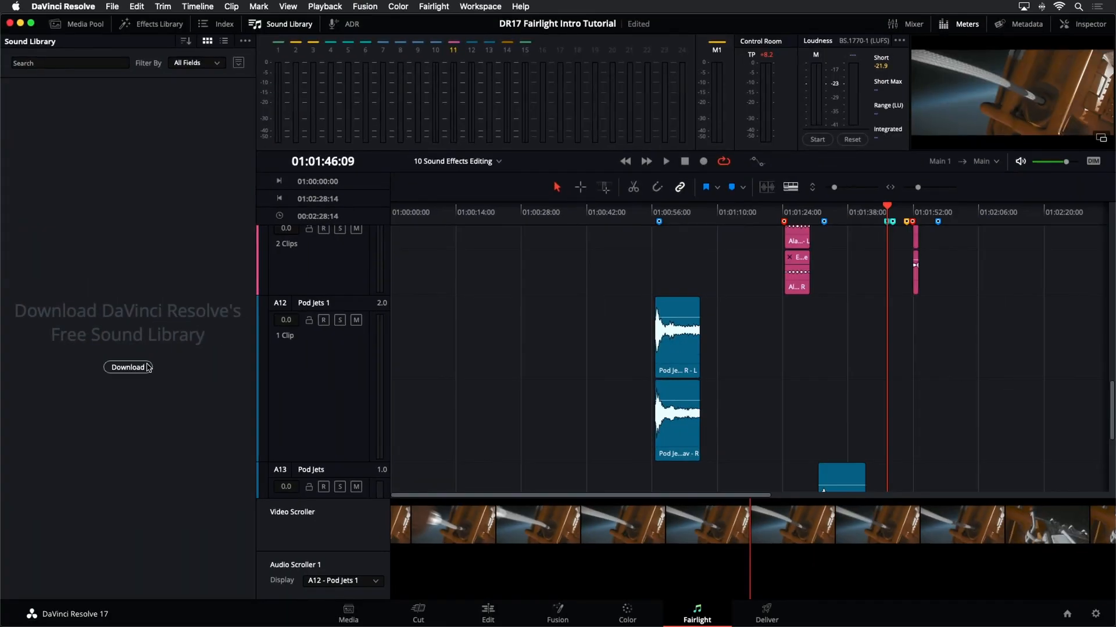
pyautogui.click(128, 367)
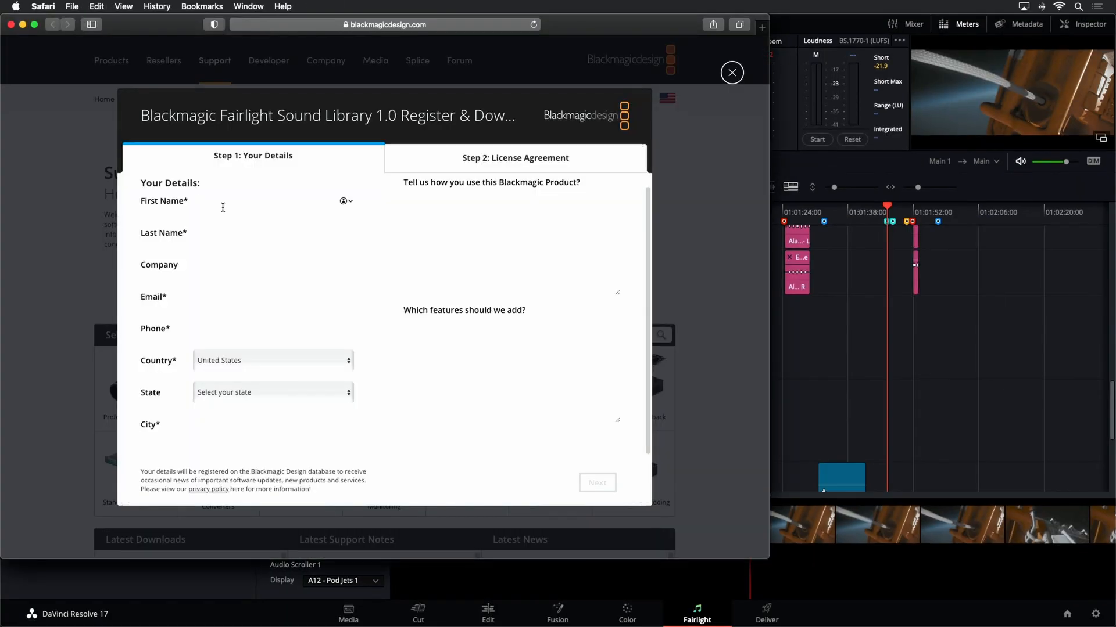
pyautogui.press('Tab')
pyautogui.write('P')
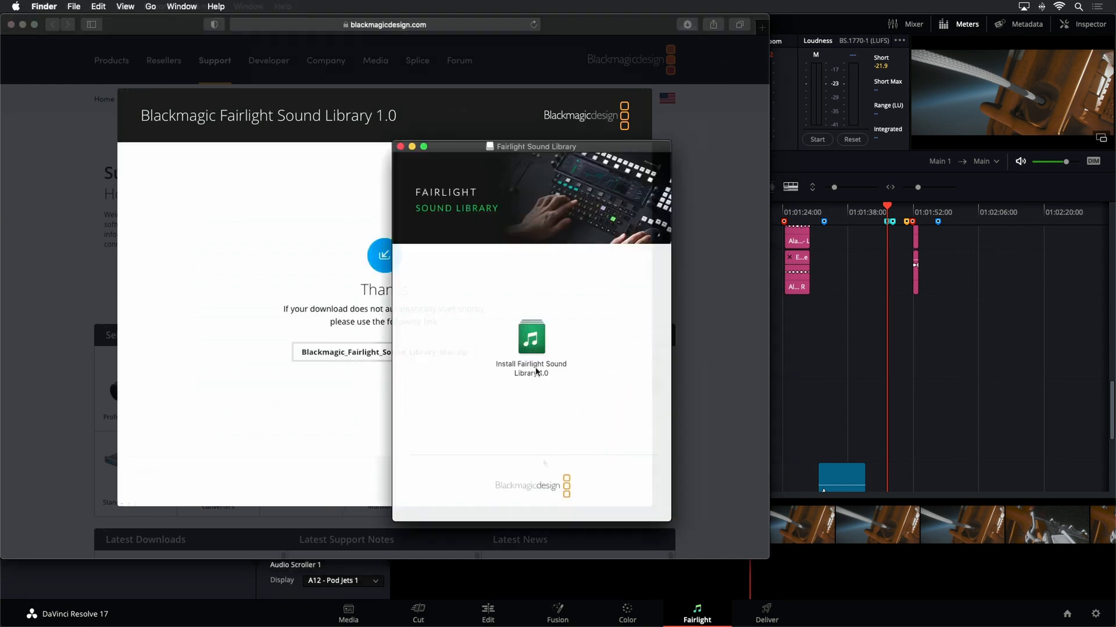
pyautogui.doubleClick(535, 371)
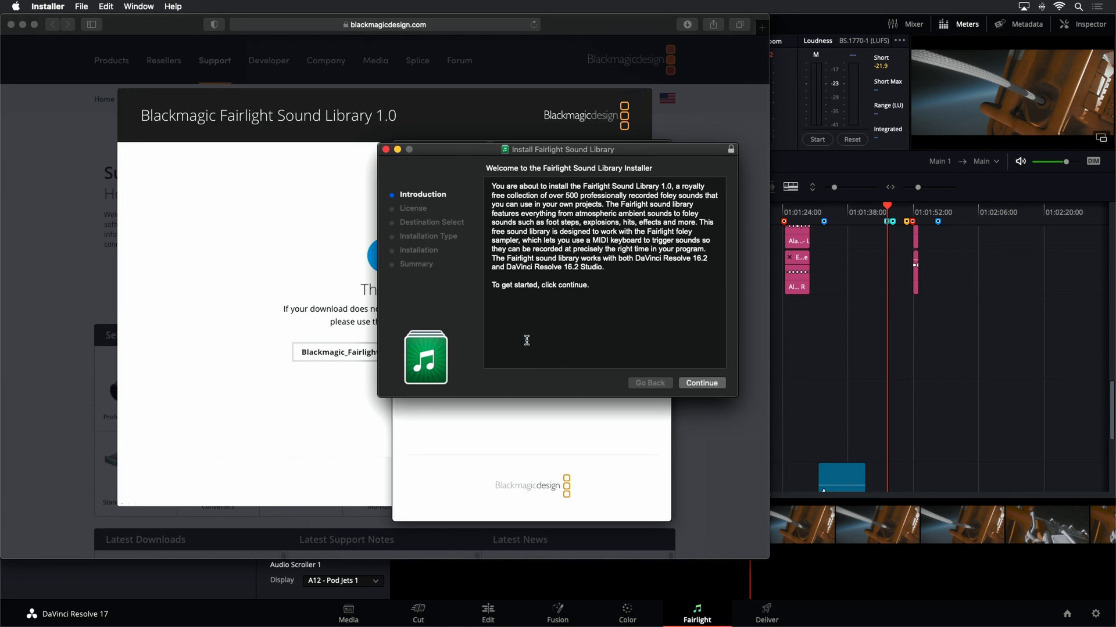
pyautogui.click(697, 385)
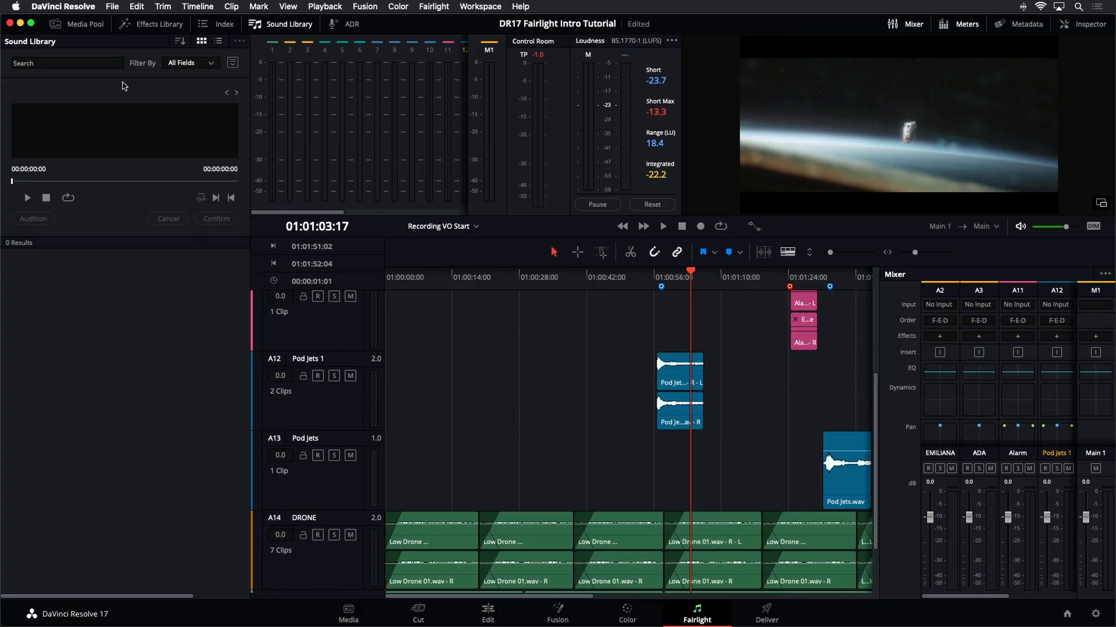
# - Switch the Sound Library to the Fairlight Sound Library database and search it for ***
pyautogui.click(235, 67)
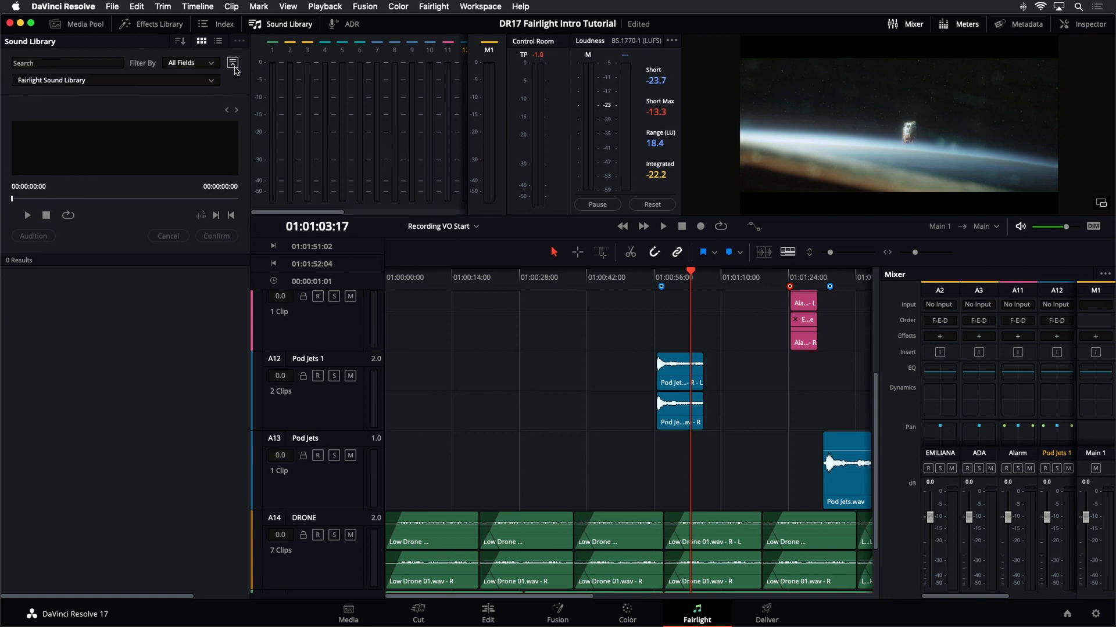
pyautogui.click(206, 87)
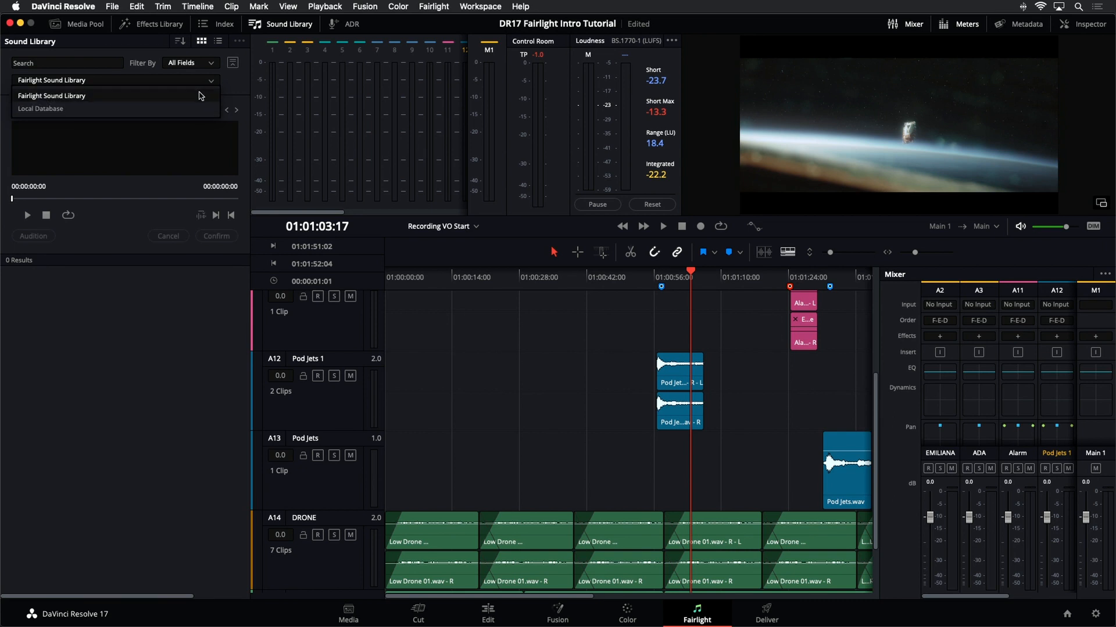
pyautogui.click(64, 95)
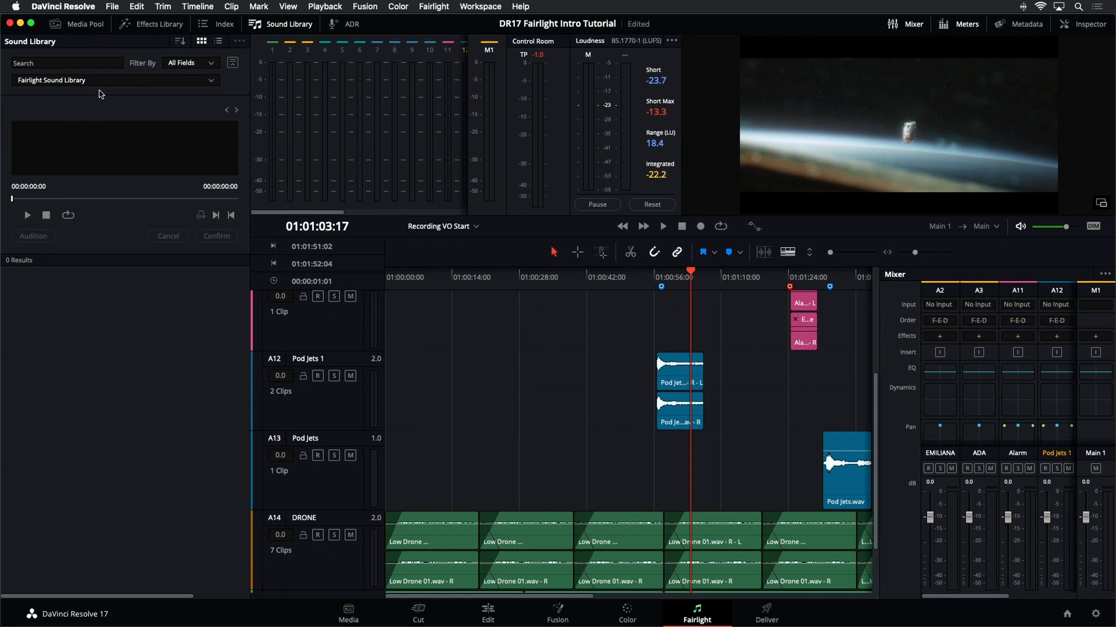
pyautogui.click(84, 64)
pyautogui.write('***')
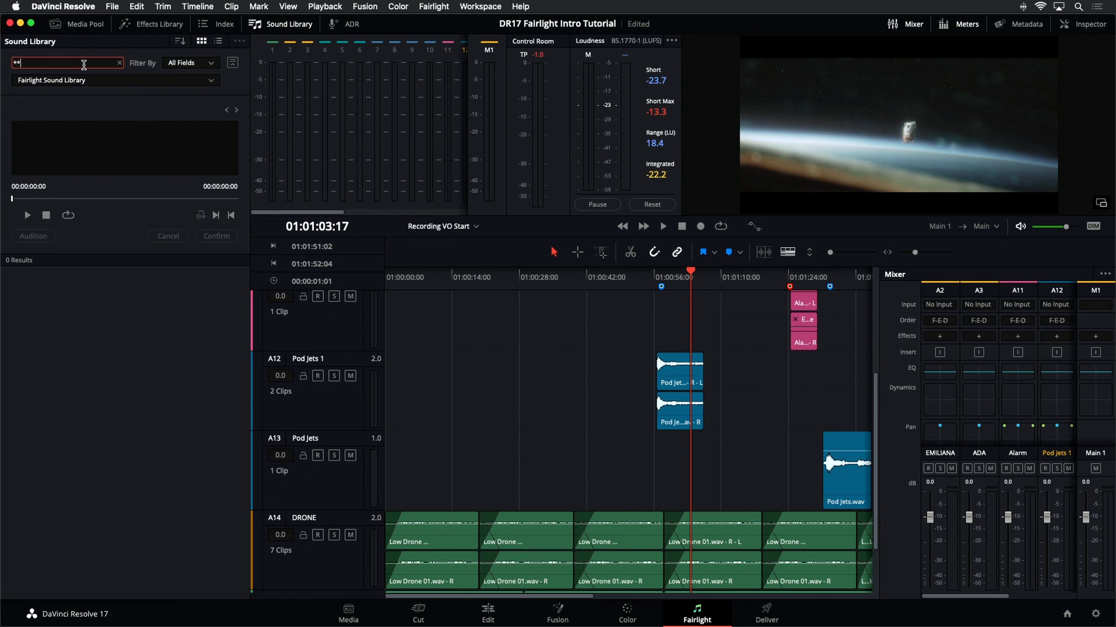
pyautogui.press('Return')
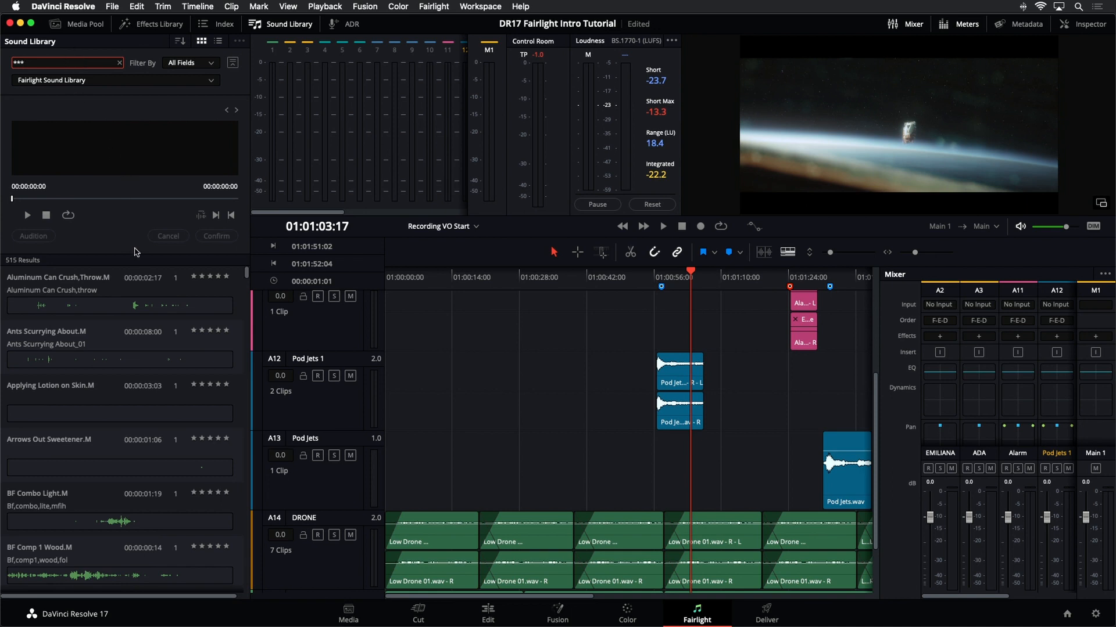
# - Scroll through the full list of sound results, then clear the search field
pyautogui.scroll(-10, 168, 308)
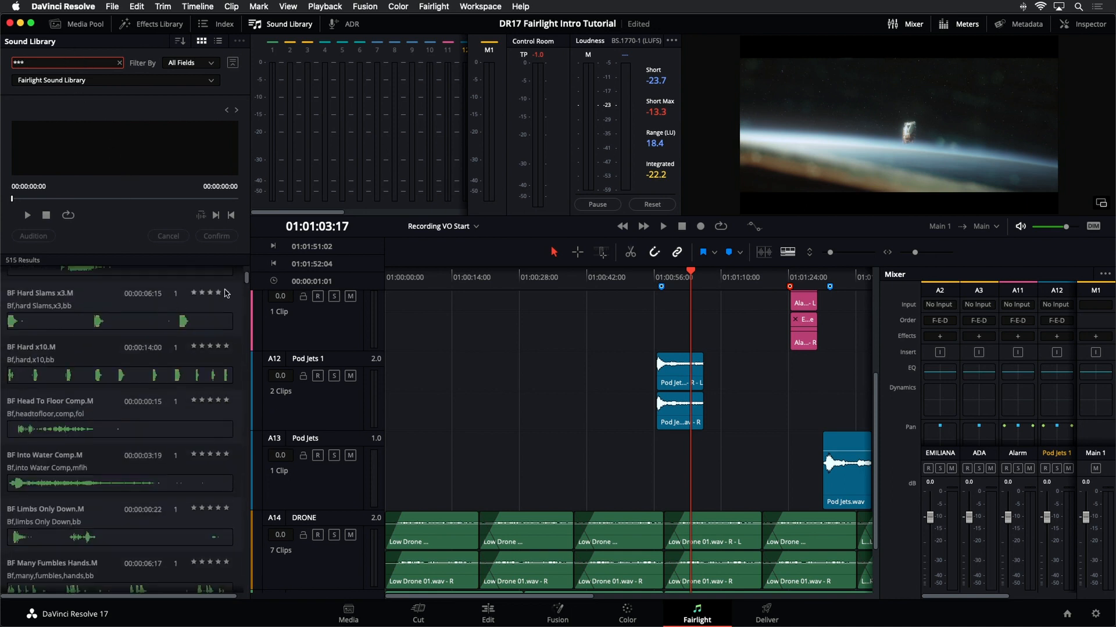
pyautogui.moveTo(248, 281); pyautogui.dragTo(246, 273)
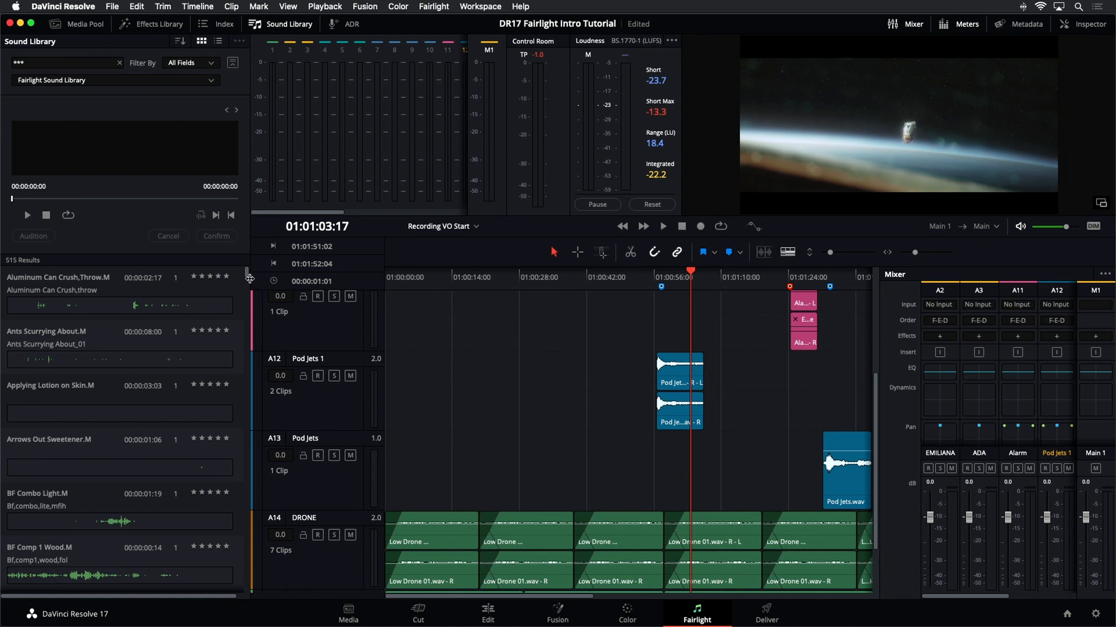
pyautogui.moveTo(246, 278); pyautogui.dragTo(244, 590)
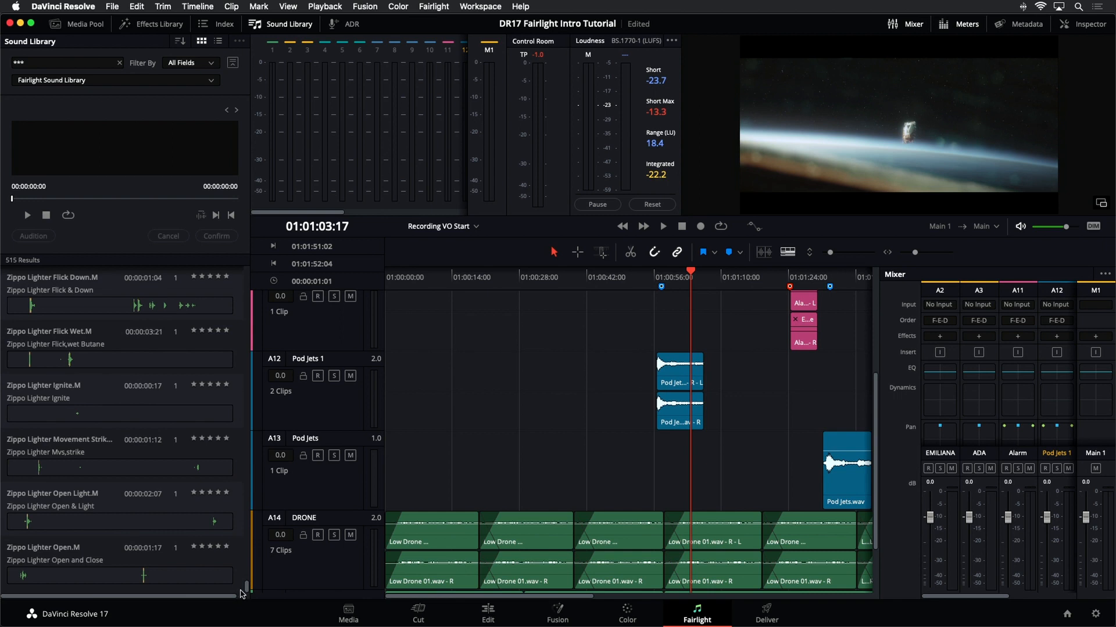
pyautogui.moveTo(243, 594); pyautogui.dragTo(243, 592)
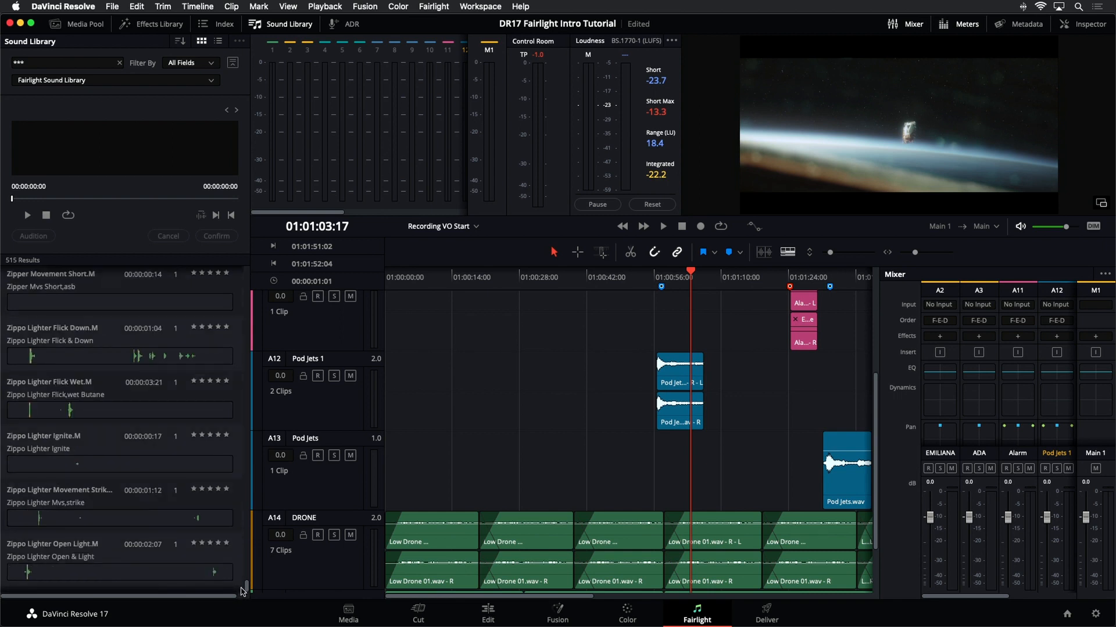
pyautogui.moveTo(242, 591); pyautogui.dragTo(246, 273)
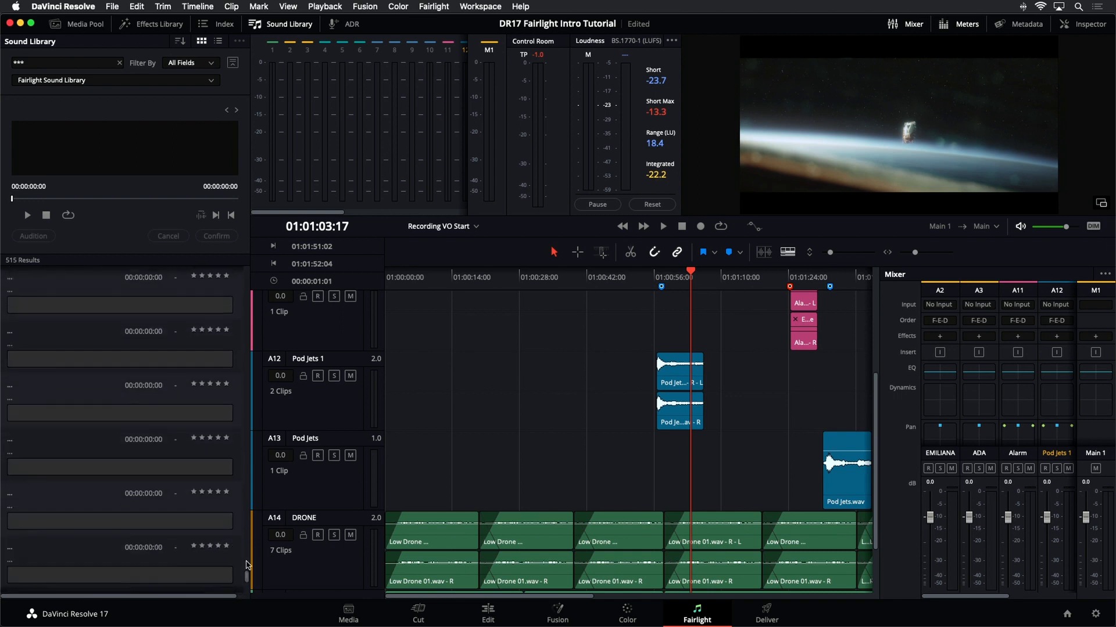
pyautogui.click(120, 64)
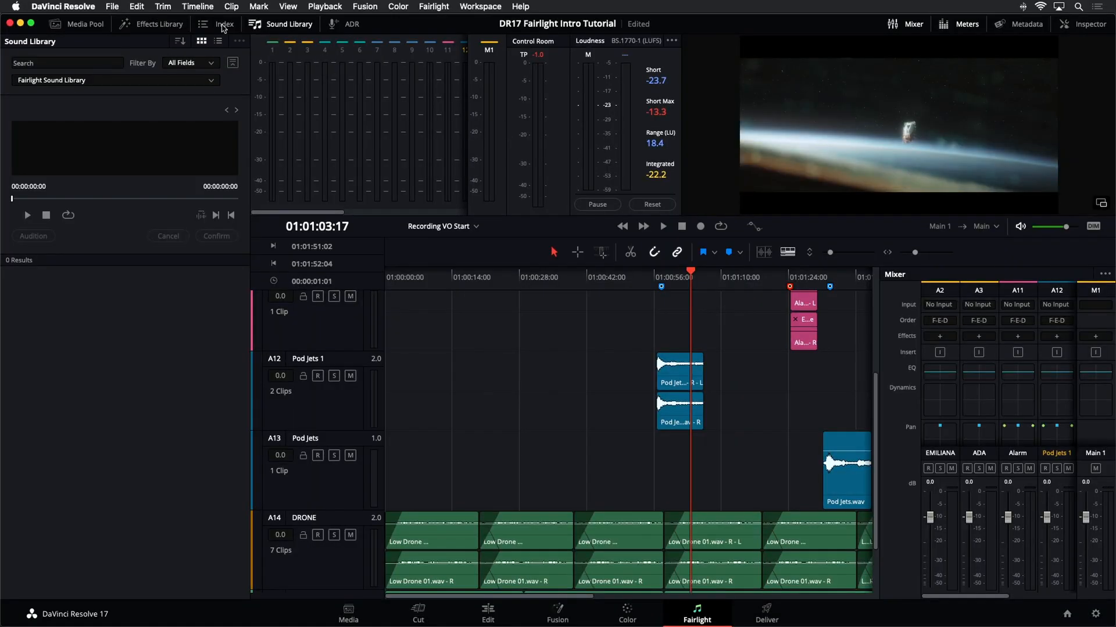
# - Open the Index and jump the playhead to the Crash FX marker
pyautogui.click(223, 25)
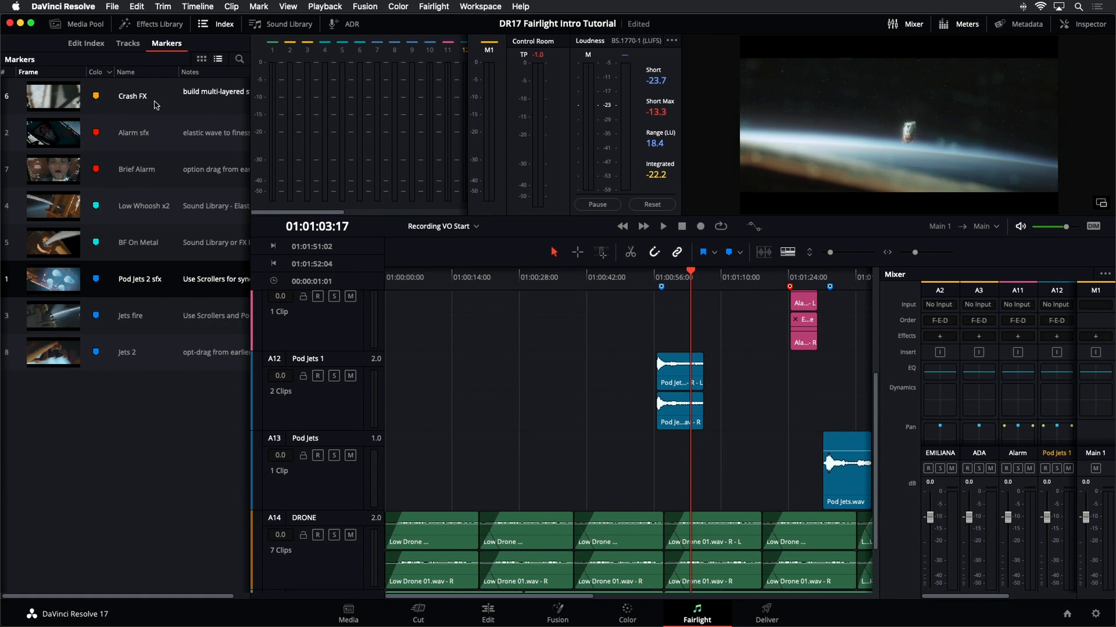
pyautogui.click(52, 98)
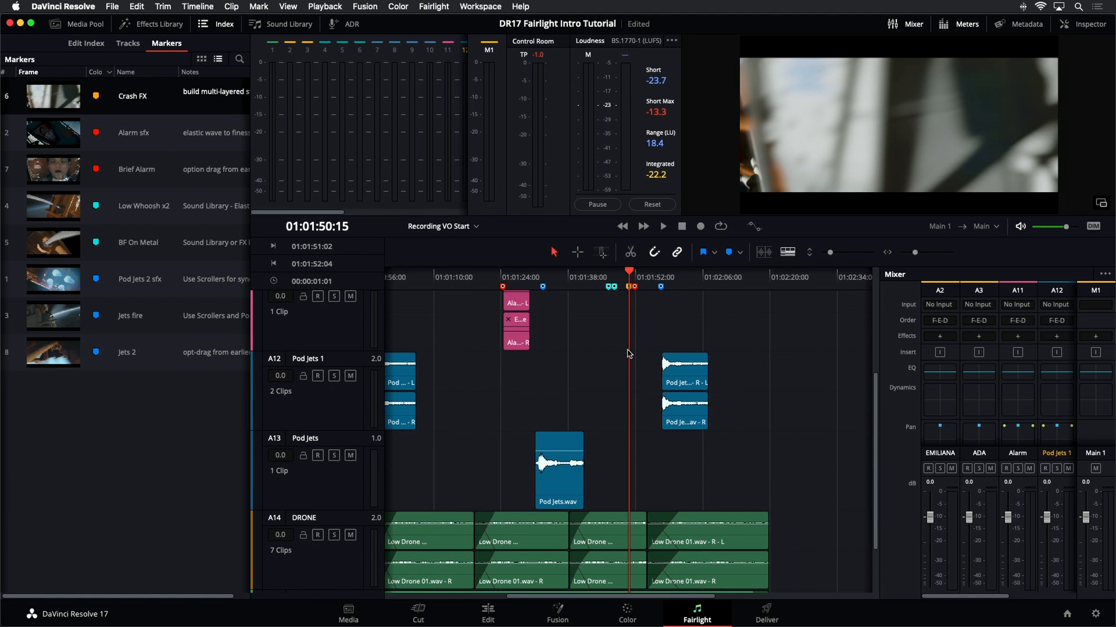
# - In the track list, show the Crash 1, Crash 2, Glass Break and Crash 4 tracks and hide Pod Jets 1 and Pod Jets
pyautogui.click(132, 46)
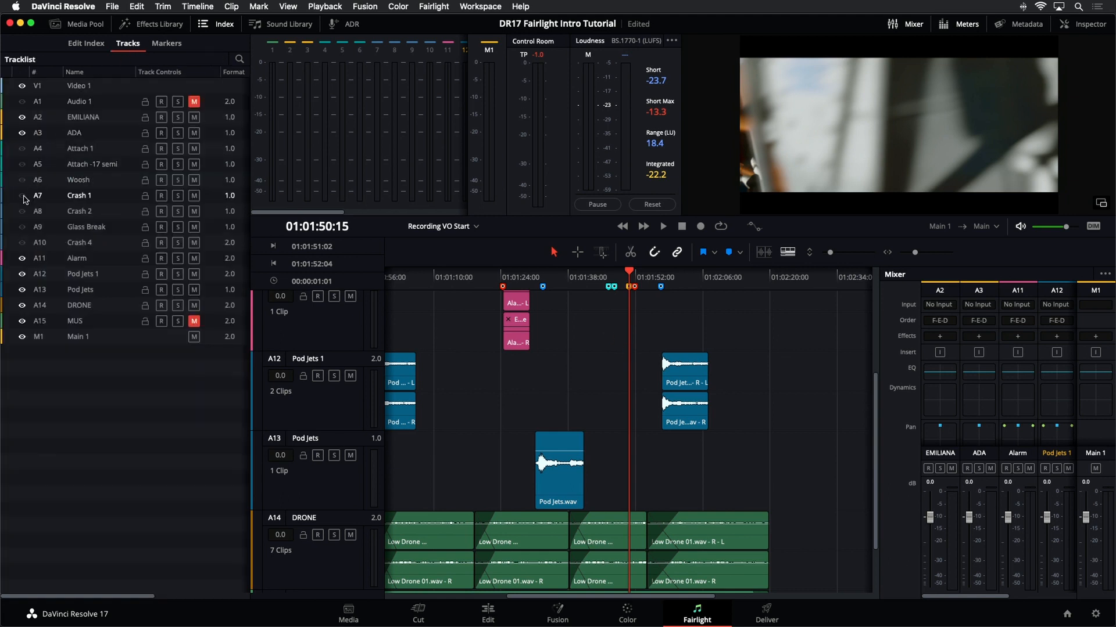
pyautogui.click(22, 227)
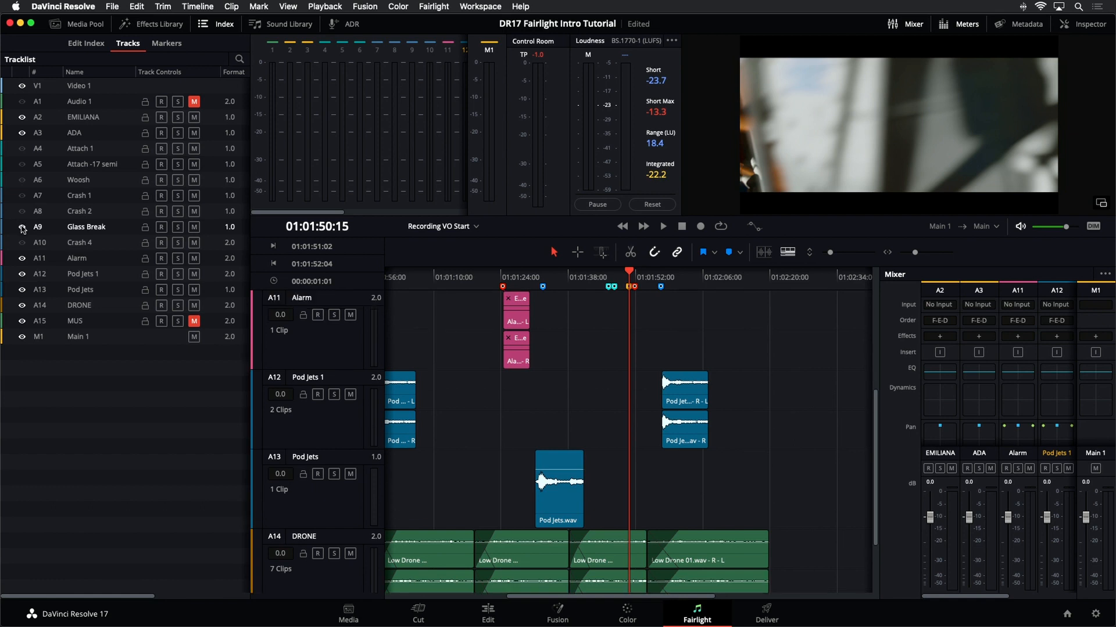
pyautogui.click(21, 195)
pyautogui.click(21, 211)
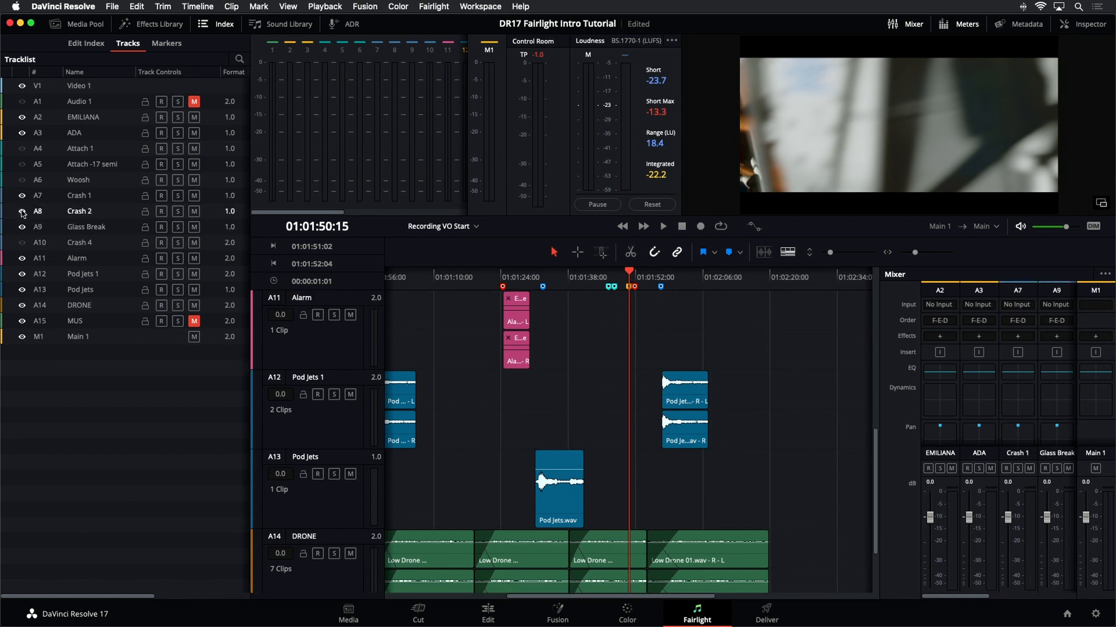
pyautogui.click(22, 242)
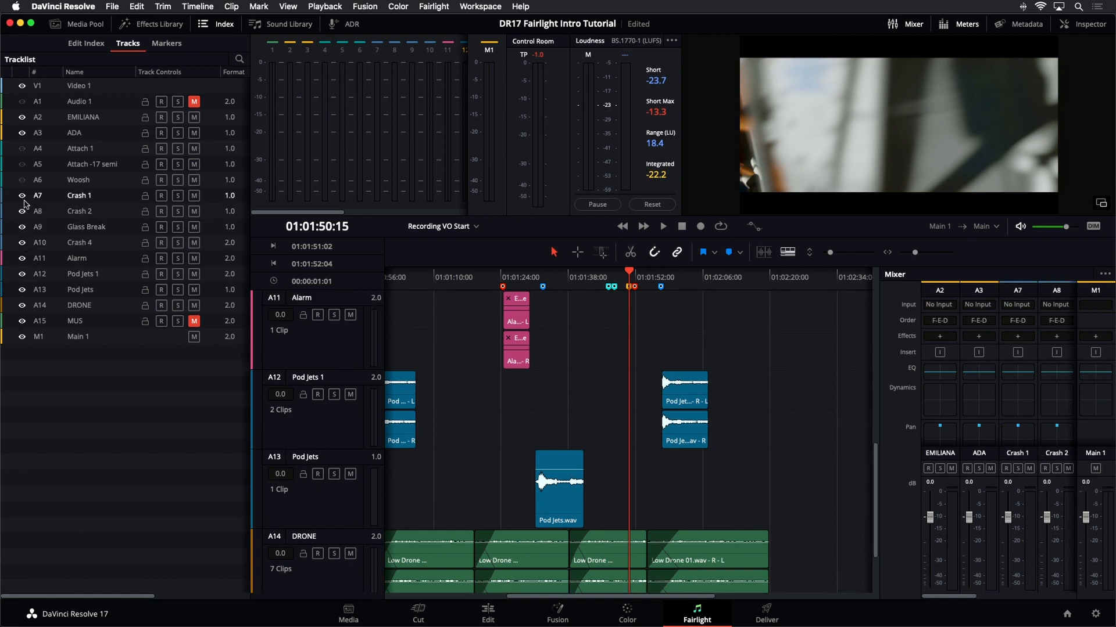
pyautogui.click(21, 273)
pyautogui.click(21, 290)
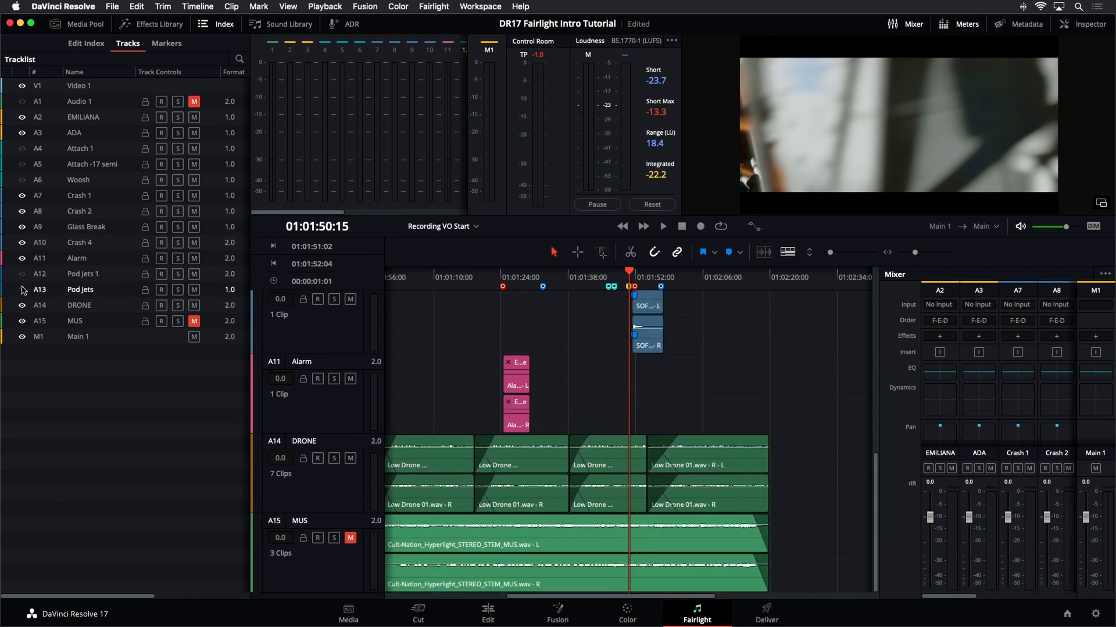
pyautogui.scroll(4, 632, 402)
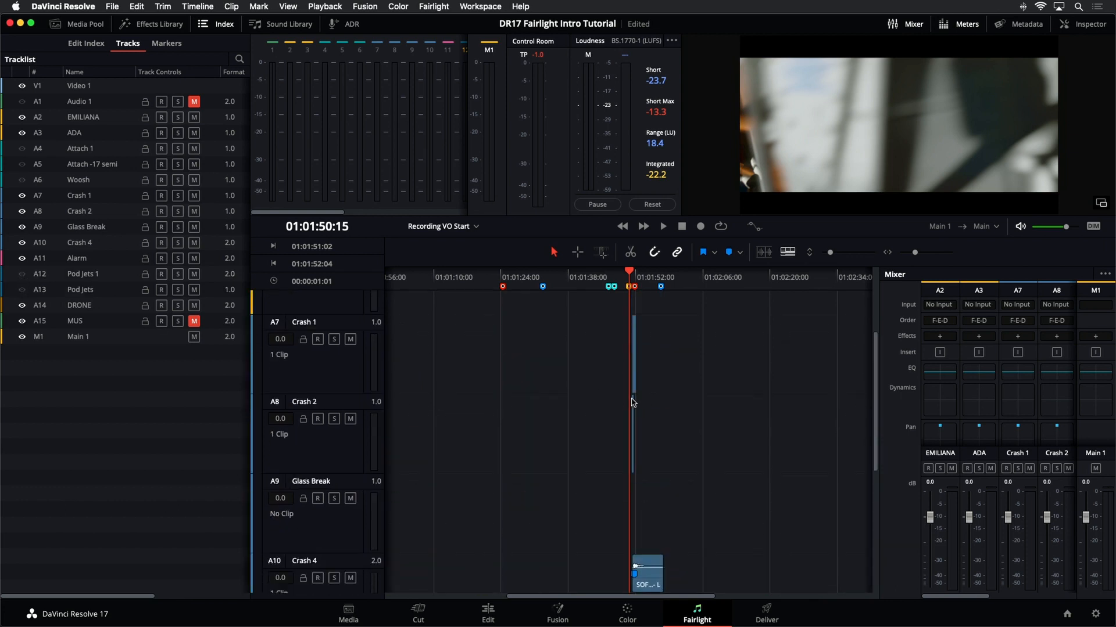
pyautogui.scroll(5, 589, 328)
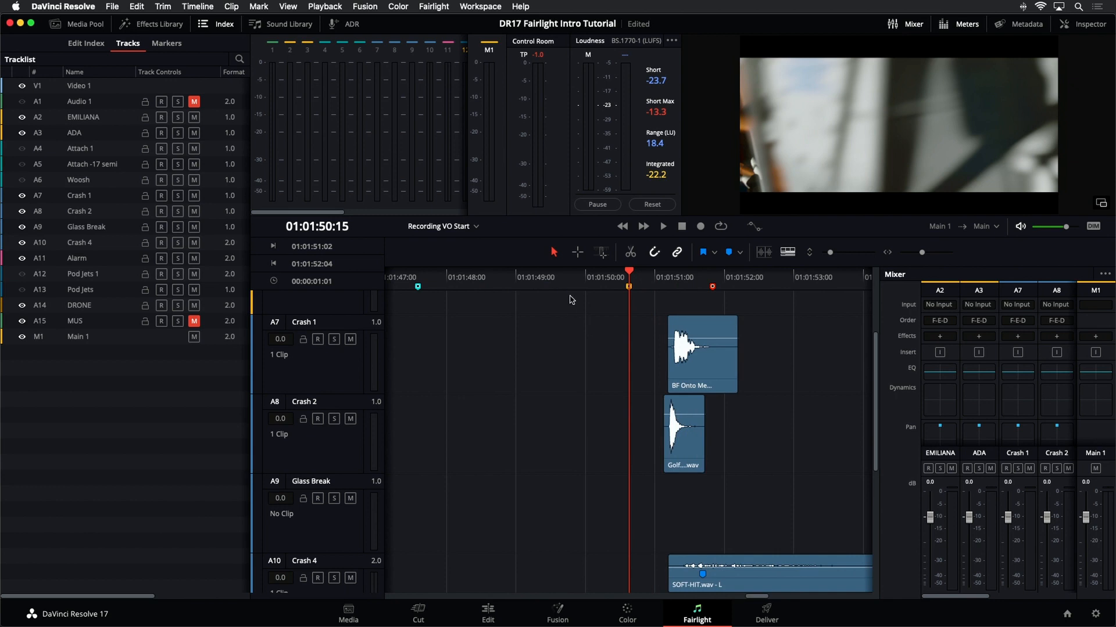
# - Open the Sound Library and select the Glass Break track
pyautogui.scroll(-1, 572, 300)
pyautogui.scroll(1, 571, 303)
pyautogui.click(216, 26)
pyautogui.click(270, 26)
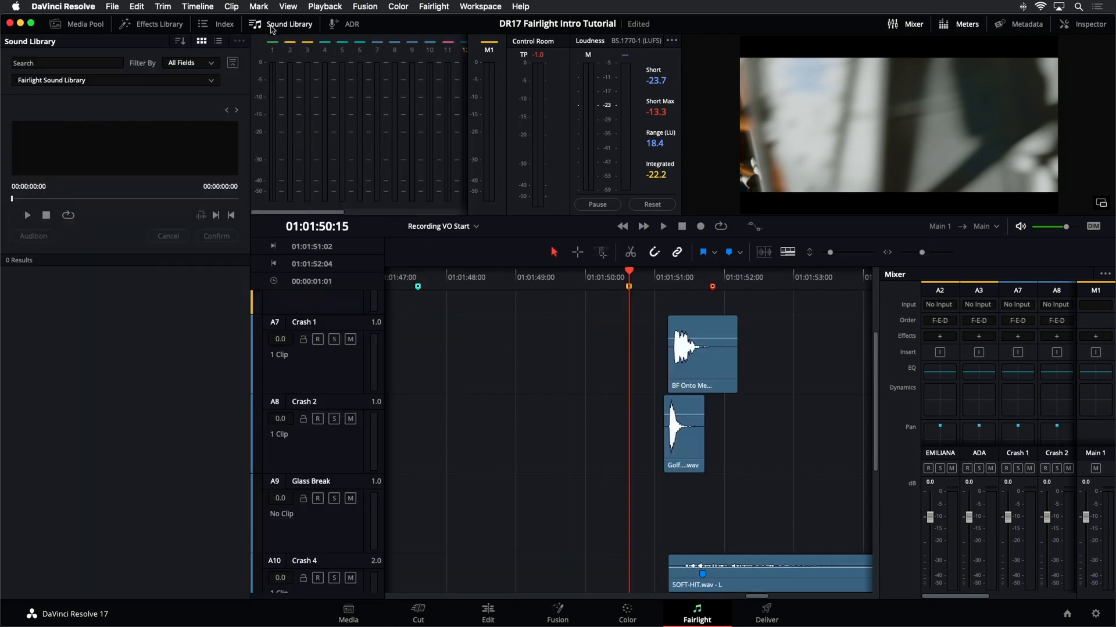
pyautogui.click(347, 535)
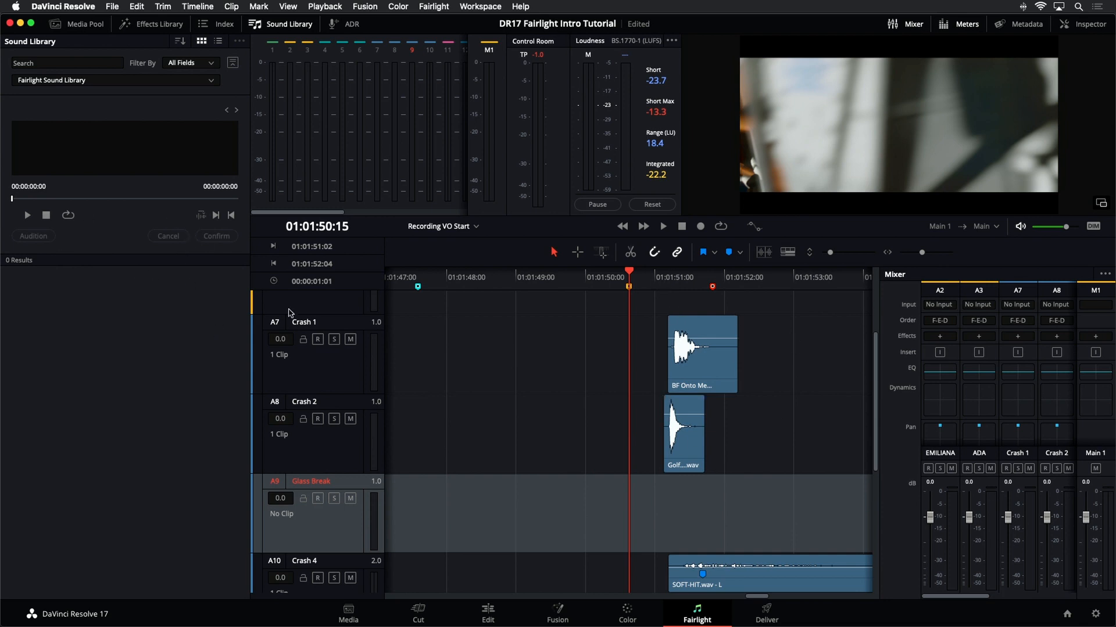
# - Play back the crash clips around the Crash FX marker and zoom into the timeline
pyautogui.press('space')
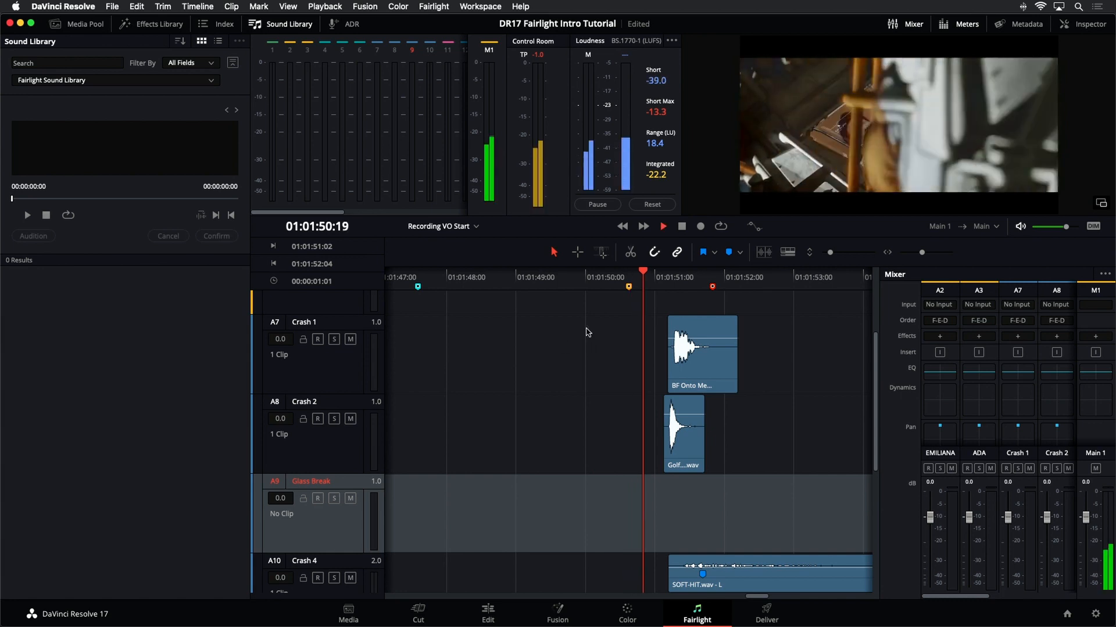
pyautogui.click(628, 286)
pyautogui.press('space')
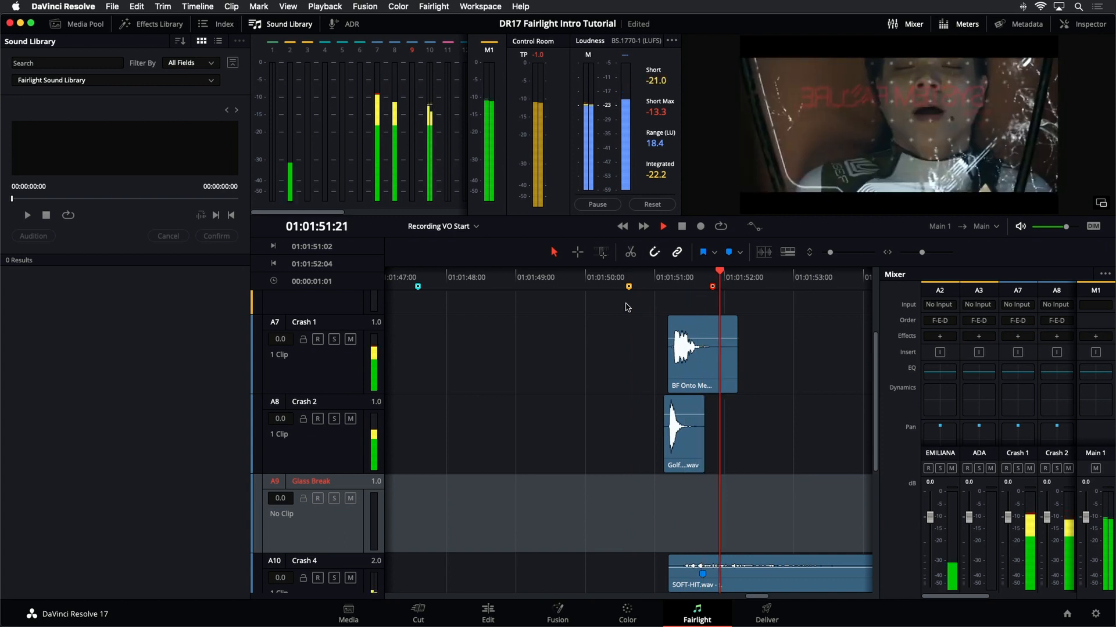
pyautogui.press('space')
pyautogui.click(669, 279)
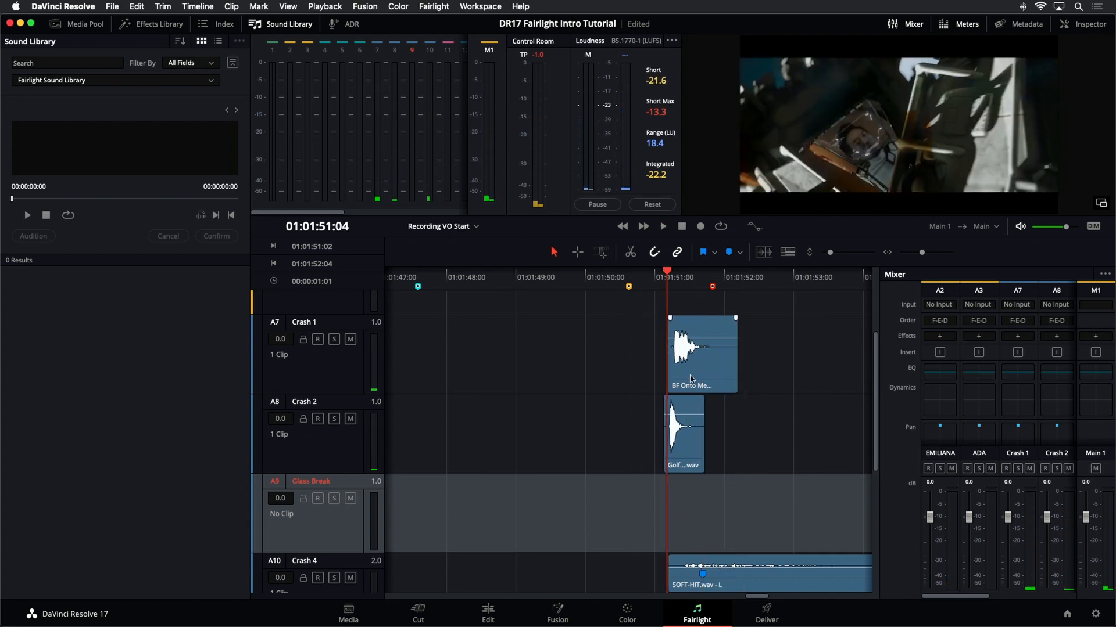
pyautogui.press('super+equal')
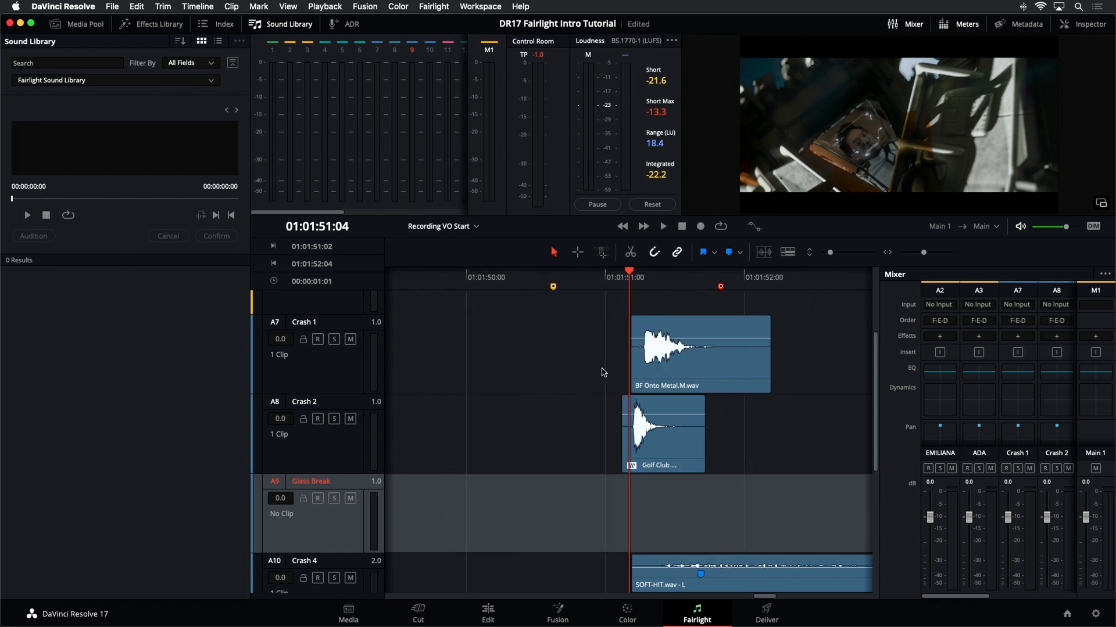
# - Step the playhead frame by frame to find the crash impact and park it at 01:01:51:03
pyautogui.press('Left')
pyautogui.press('Left')
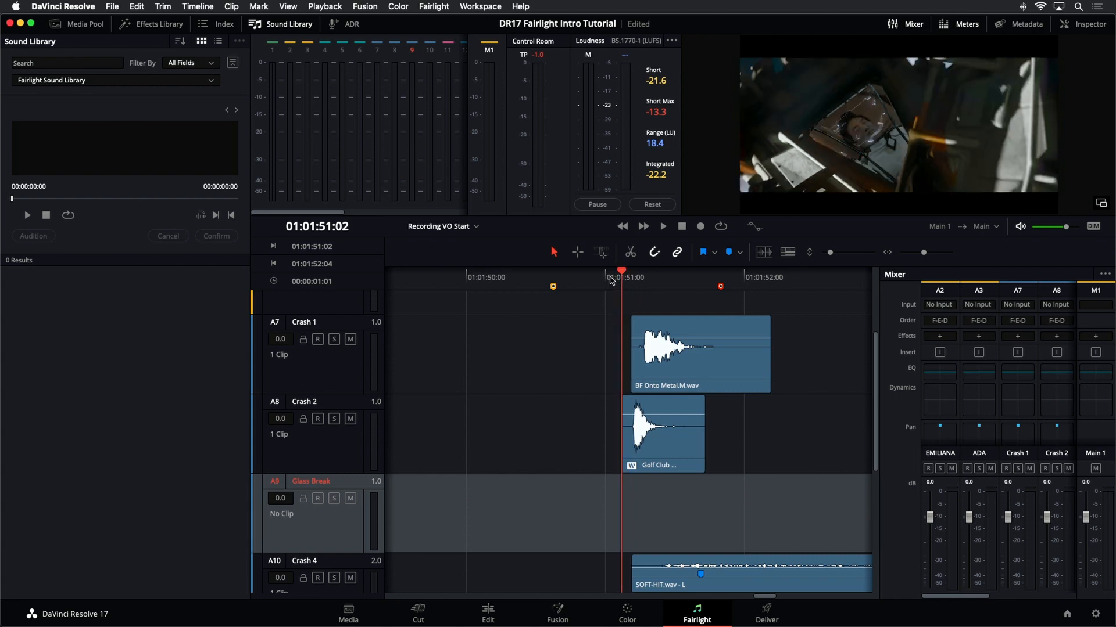
pyautogui.press('space')
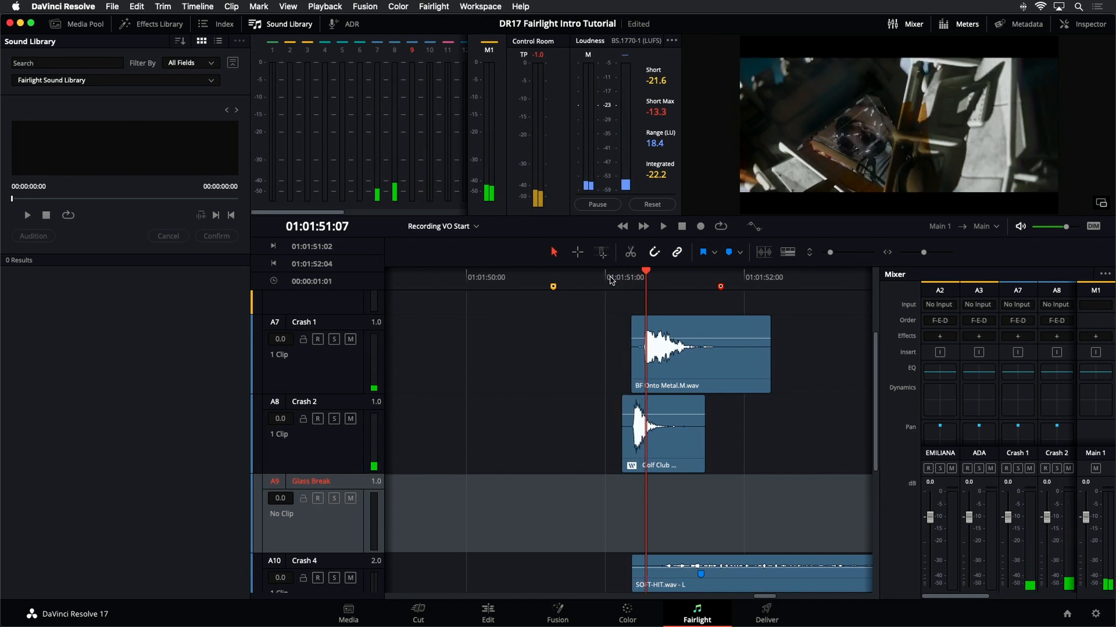
pyautogui.press('Right')
pyautogui.press('Right')
pyautogui.press('Right')
pyautogui.press('Right')
pyautogui.press('Right')
pyautogui.press('Right')
pyautogui.press('Right')
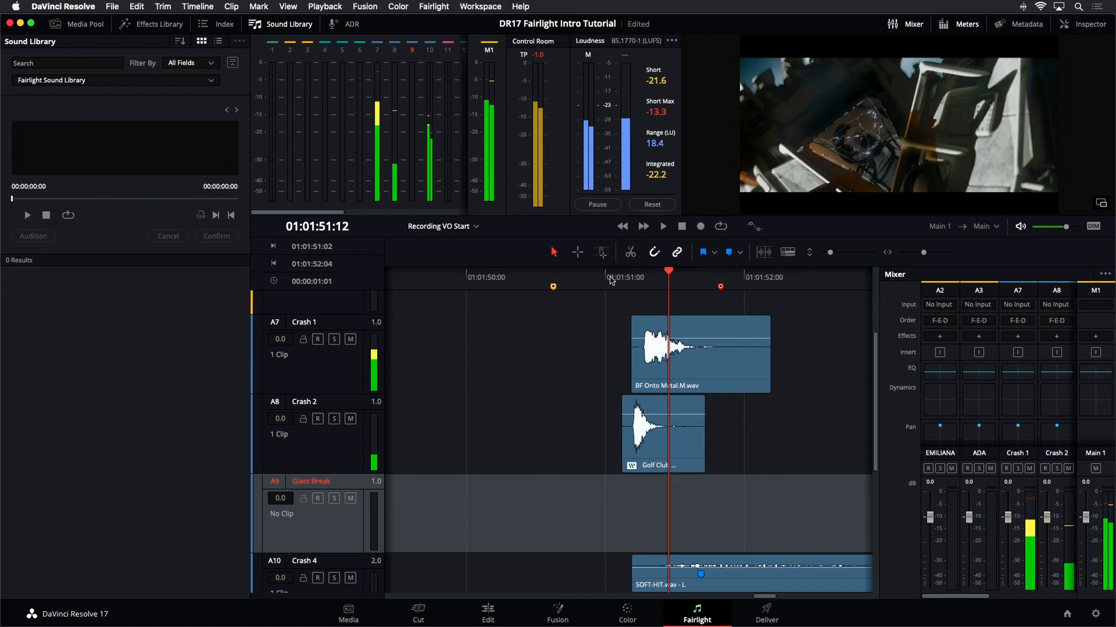
pyautogui.press('Right')
pyautogui.press('Right')
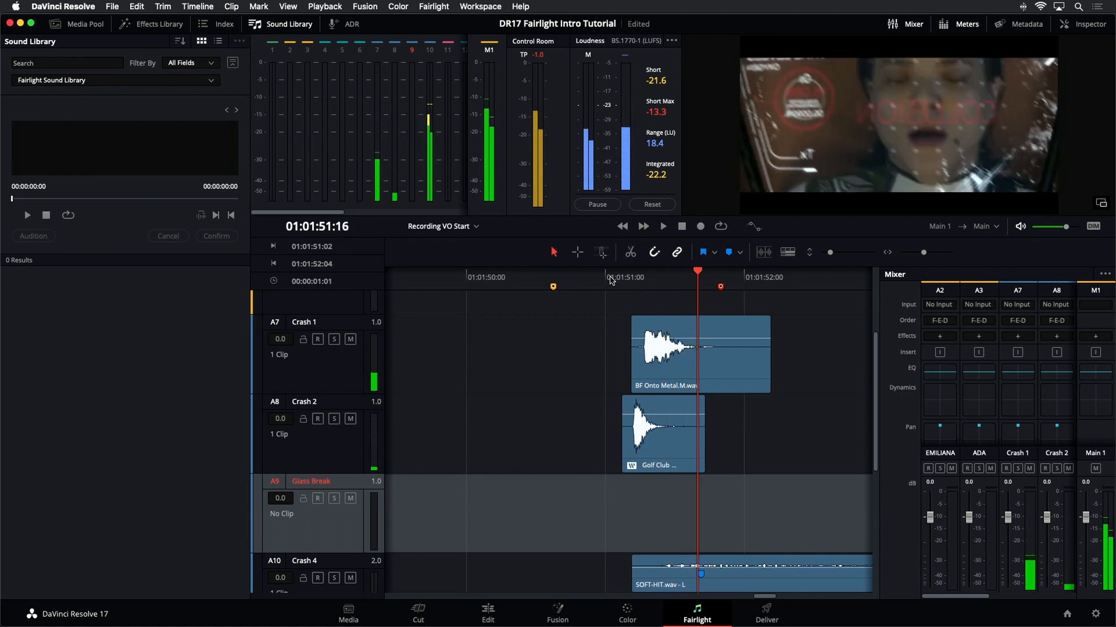
pyautogui.press('Left')
pyautogui.press('Left')
pyautogui.press('Left')
pyautogui.press('Left')
pyautogui.press('Left')
pyautogui.press('Left')
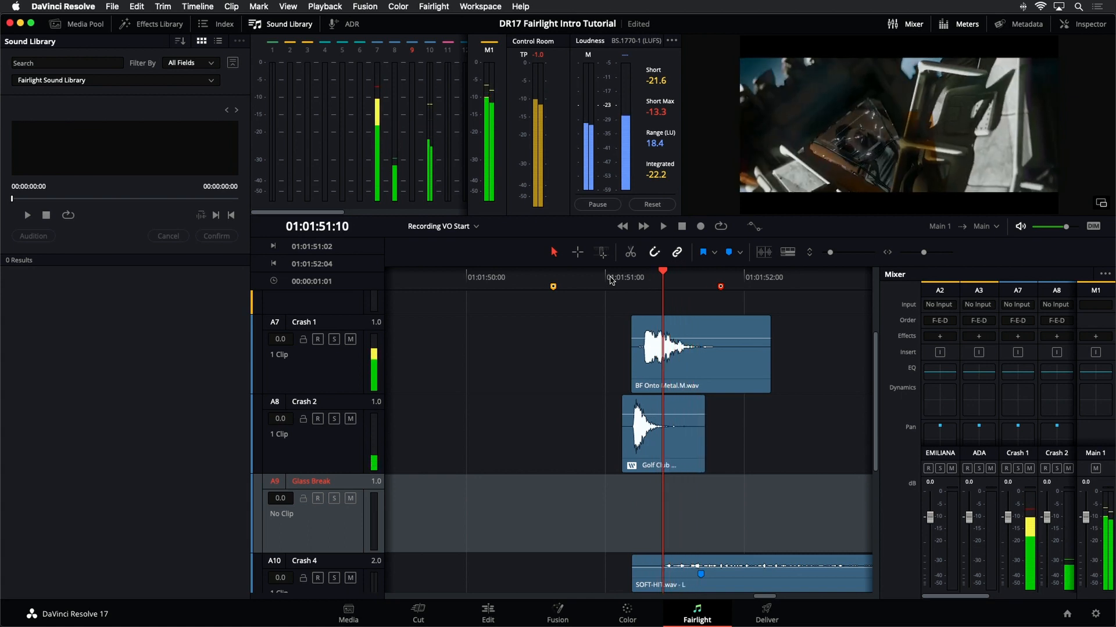
pyautogui.press('Right')
pyautogui.press('Right')
pyautogui.press('Left')
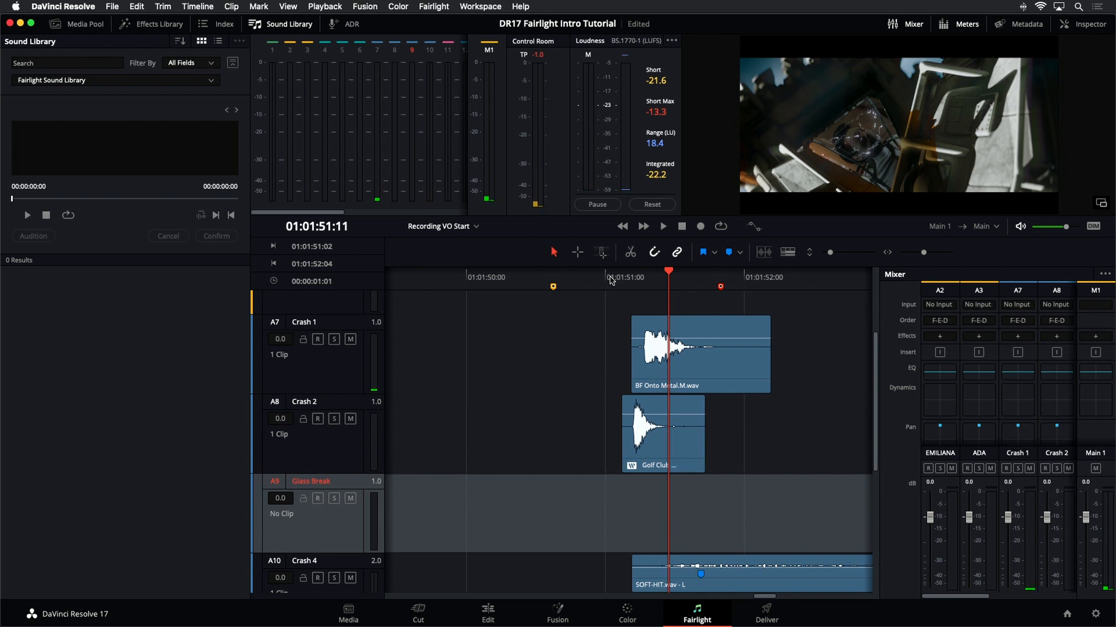
pyautogui.click(623, 273)
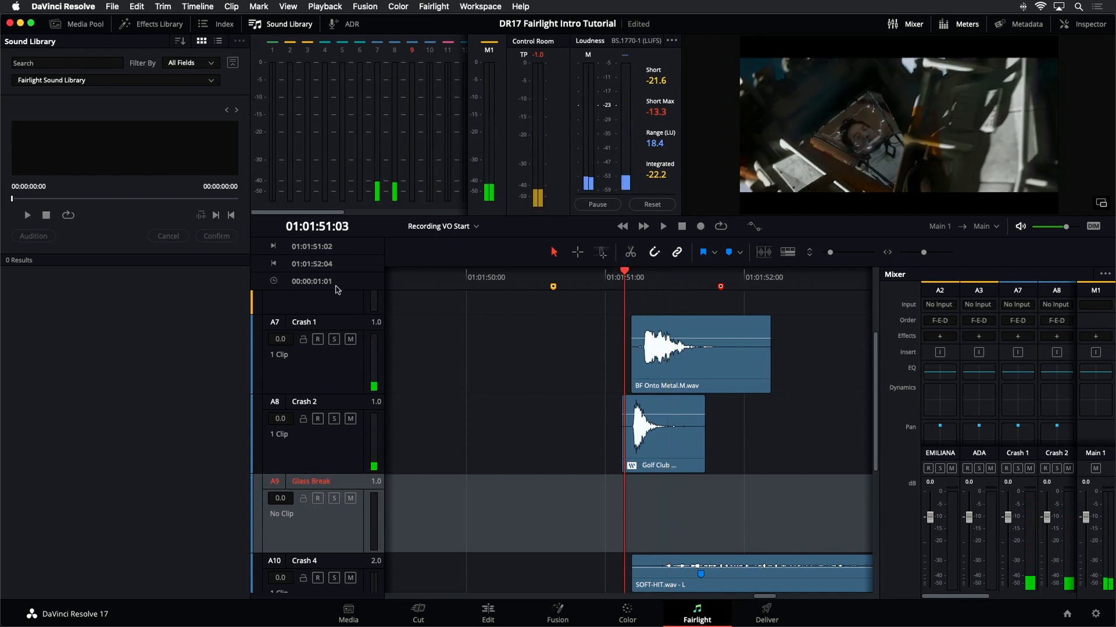
# - Search the Sound Library for "glass" and scroll through the results
pyautogui.click(93, 63)
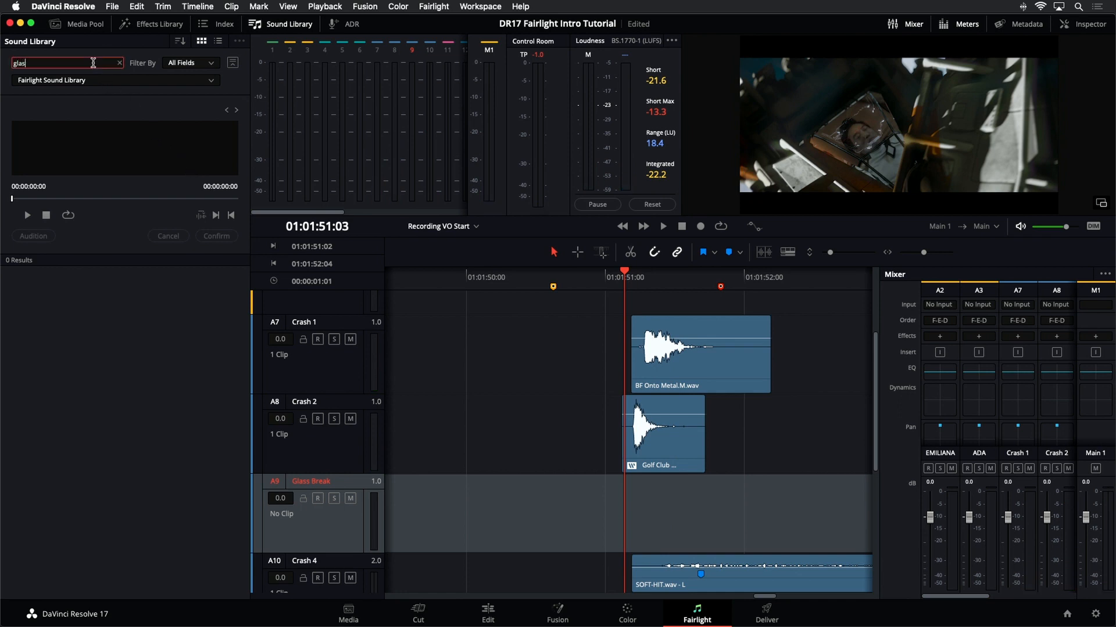
pyautogui.press('Return')
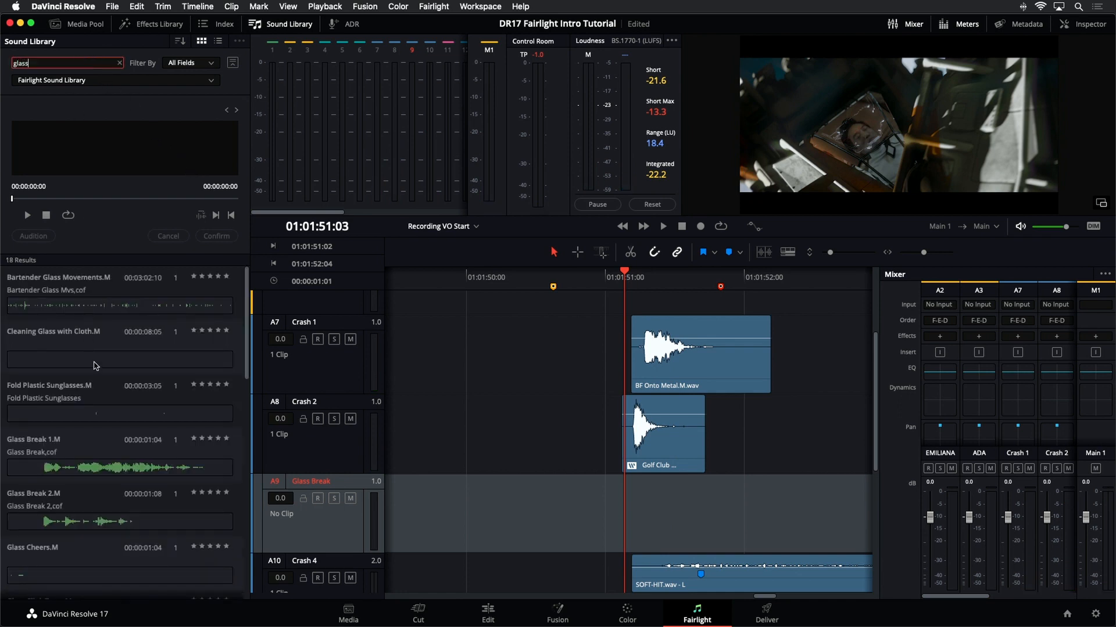
pyautogui.scroll(-3, 100, 395)
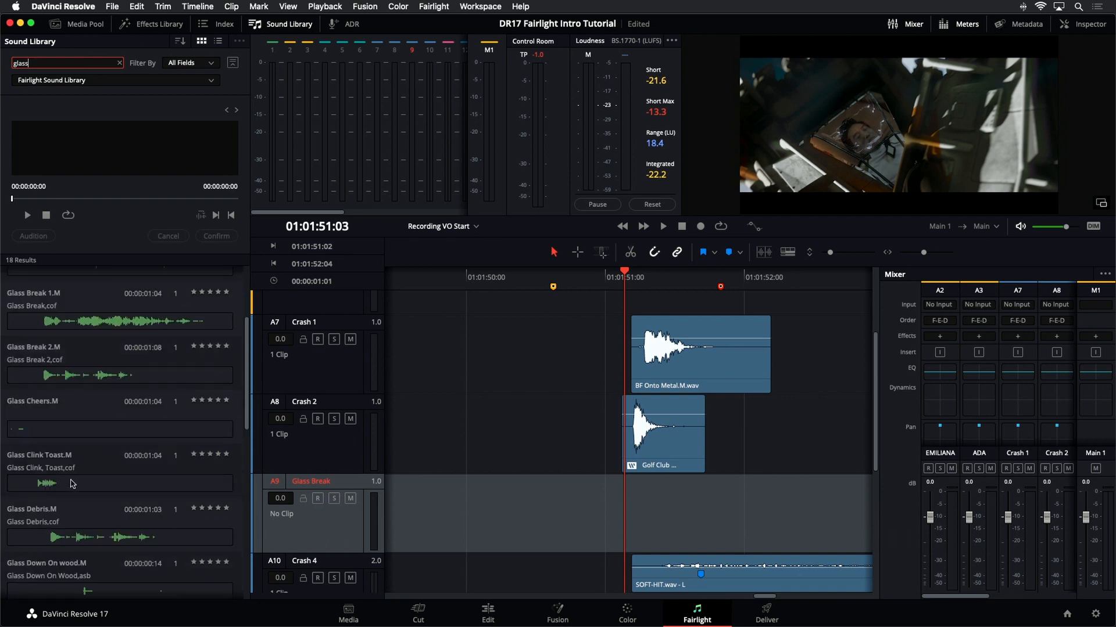
pyautogui.scroll(-1, 47, 486)
pyautogui.scroll(-3, 74, 517)
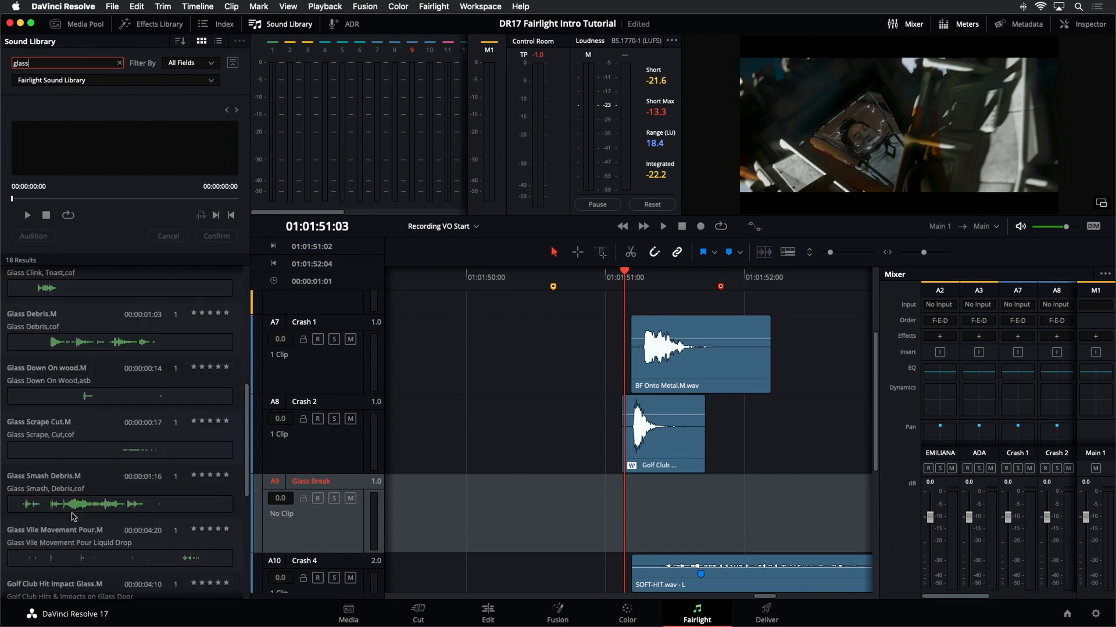
pyautogui.scroll(-2, 74, 515)
# - Preview the Glass Smash Debris.M and Golf Club Hit Impact Glass.M sounds
pyautogui.click(81, 413)
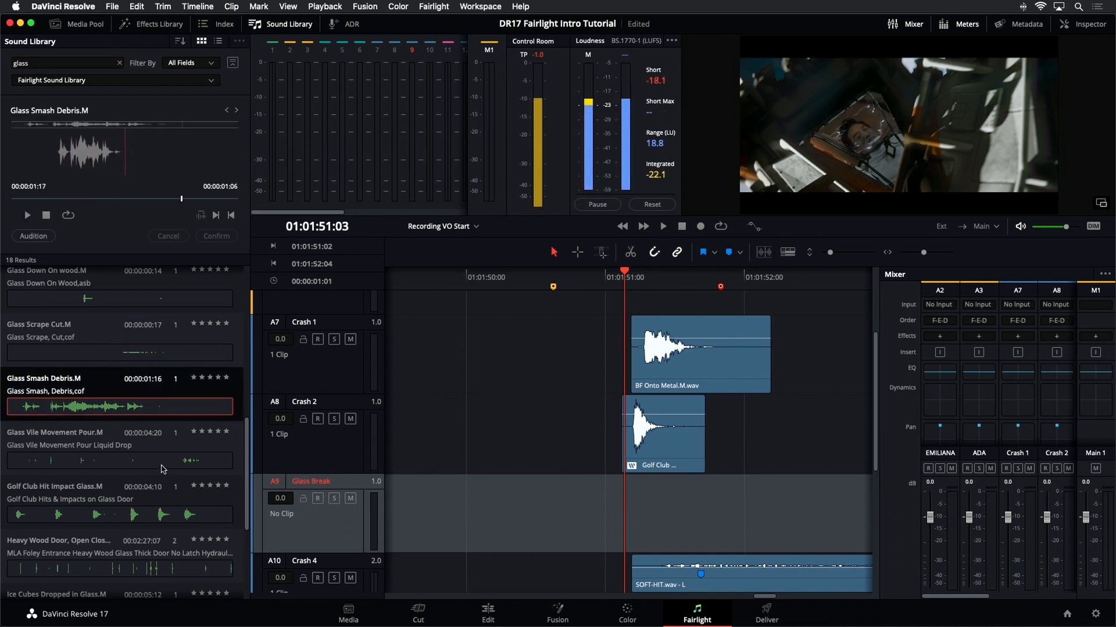
pyautogui.click(156, 517)
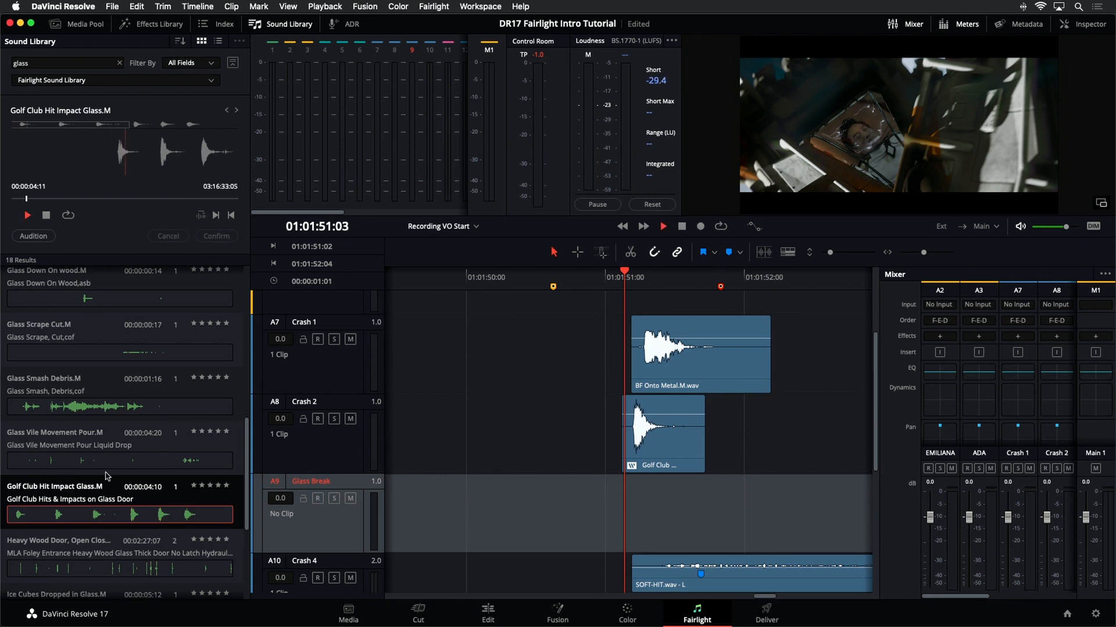
pyautogui.scroll(7, 110, 515)
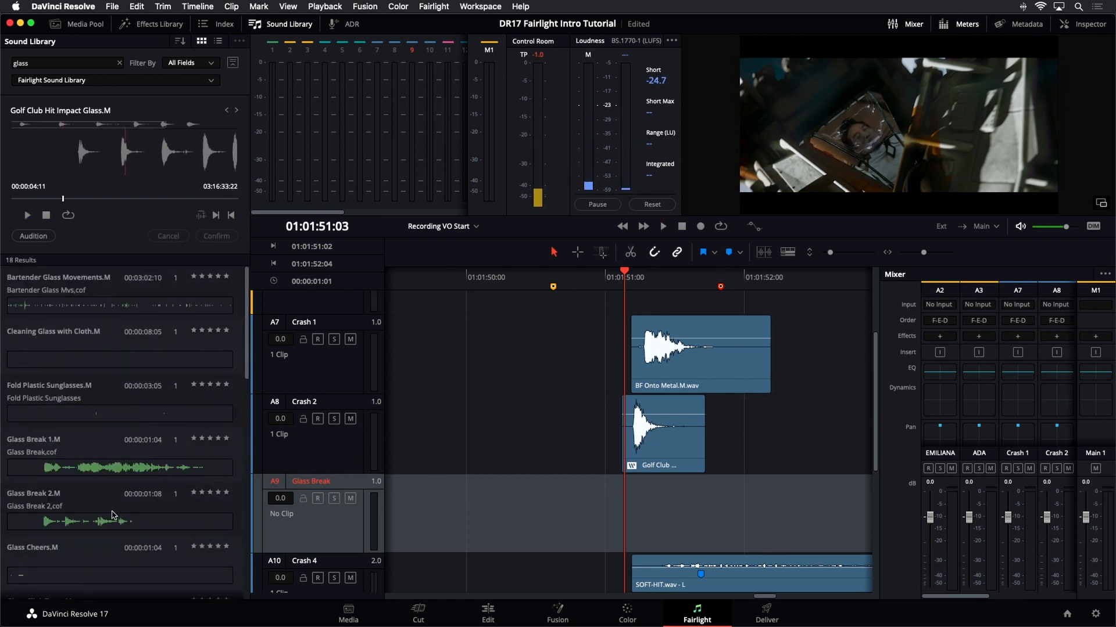
# - Refine the search to "glass break" and check the Filter By options
pyautogui.click(42, 65)
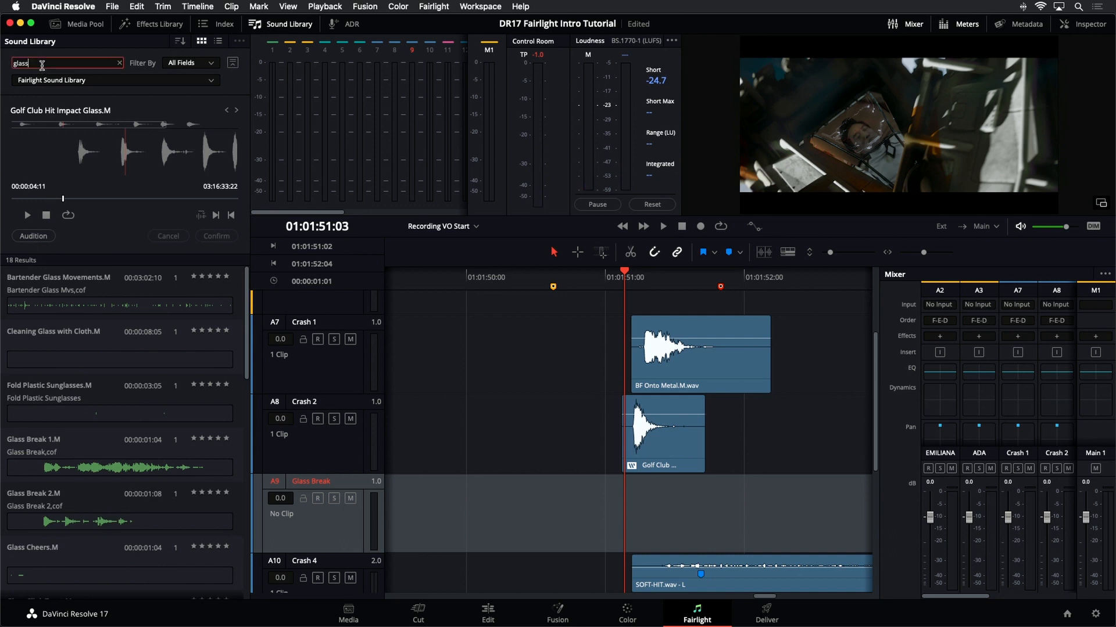
pyautogui.write('break')
pyautogui.press('Return')
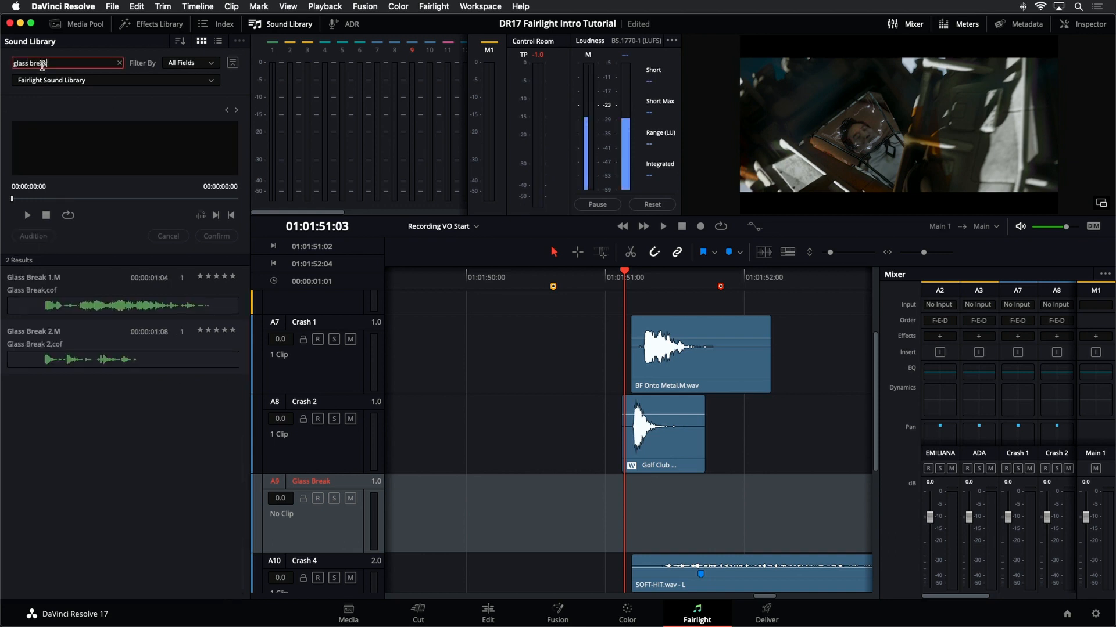
pyautogui.click(211, 63)
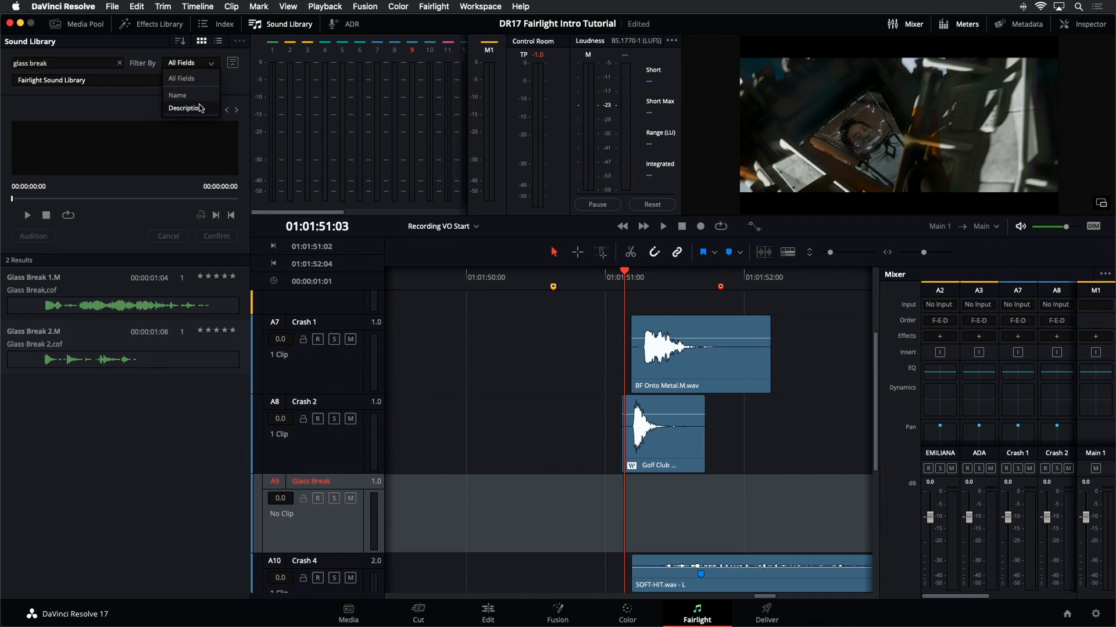
pyautogui.click(115, 116)
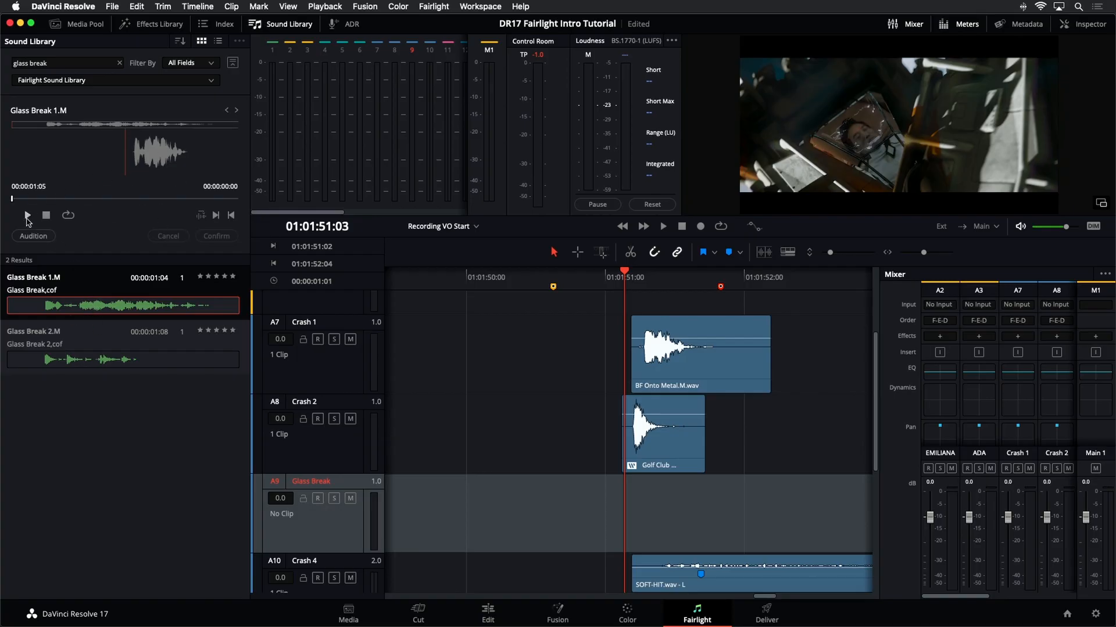
# - Preview Glass Break 1.M and audition it on the Glass Break track at the playhead
pyautogui.click(27, 216)
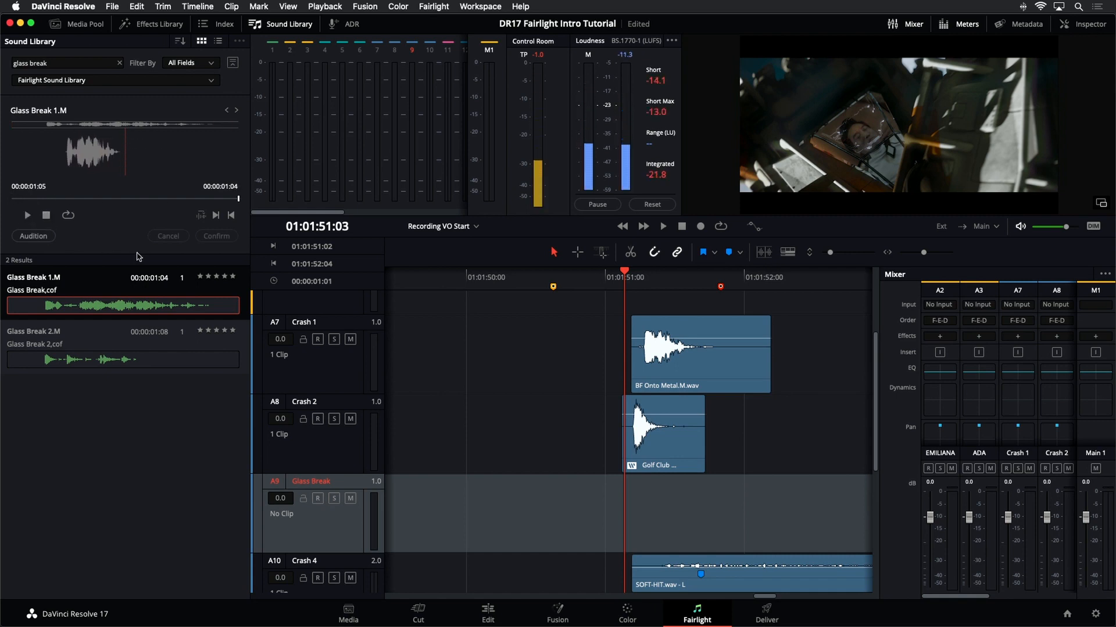
pyautogui.click(43, 199)
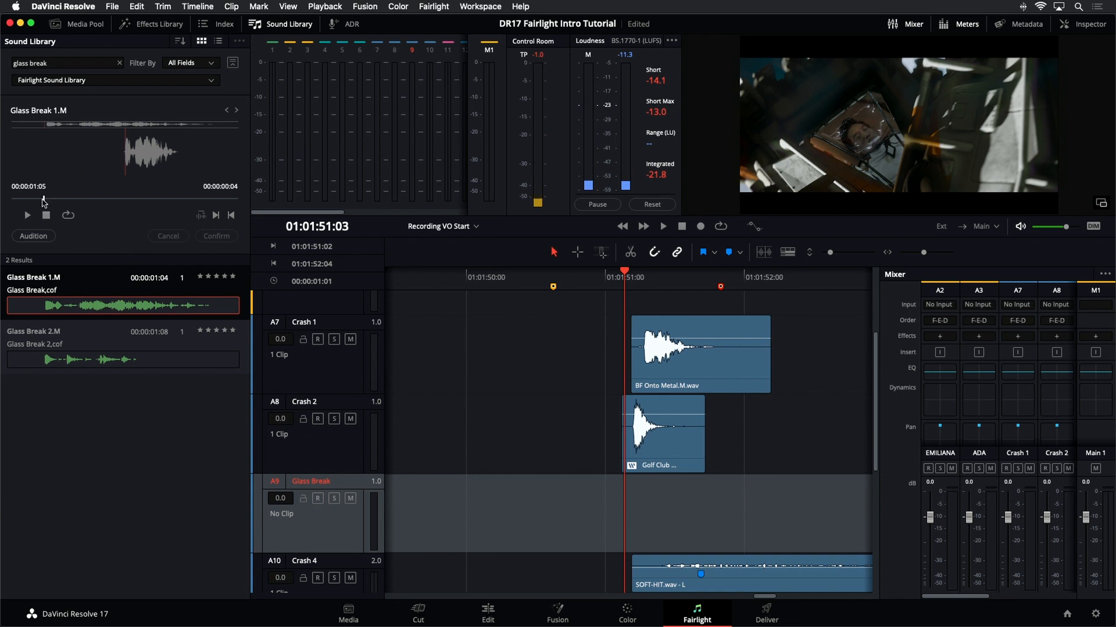
pyautogui.click(36, 237)
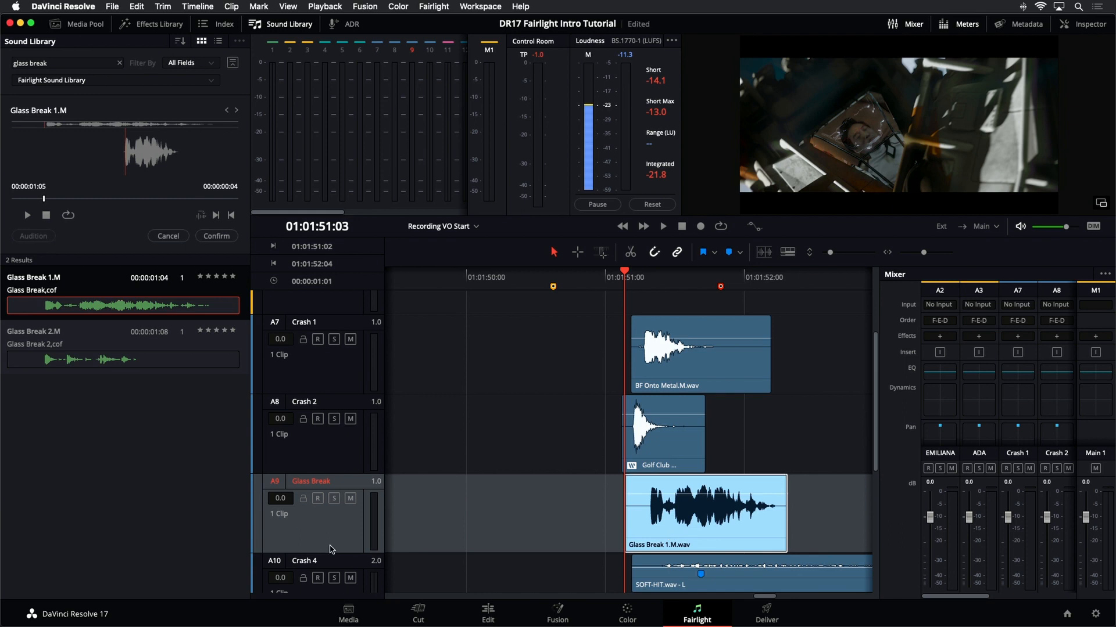
# - Play the auditioned glass break against the crash clips from just before the impact
pyautogui.click(582, 518)
pyautogui.press('space')
pyautogui.press('space')
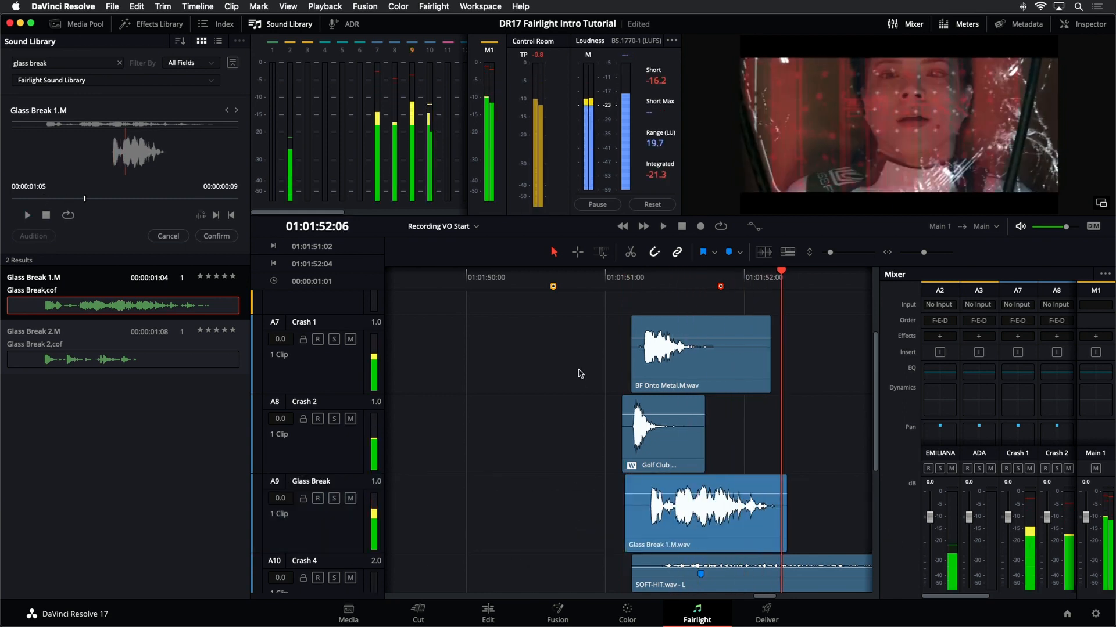
pyautogui.press('space')
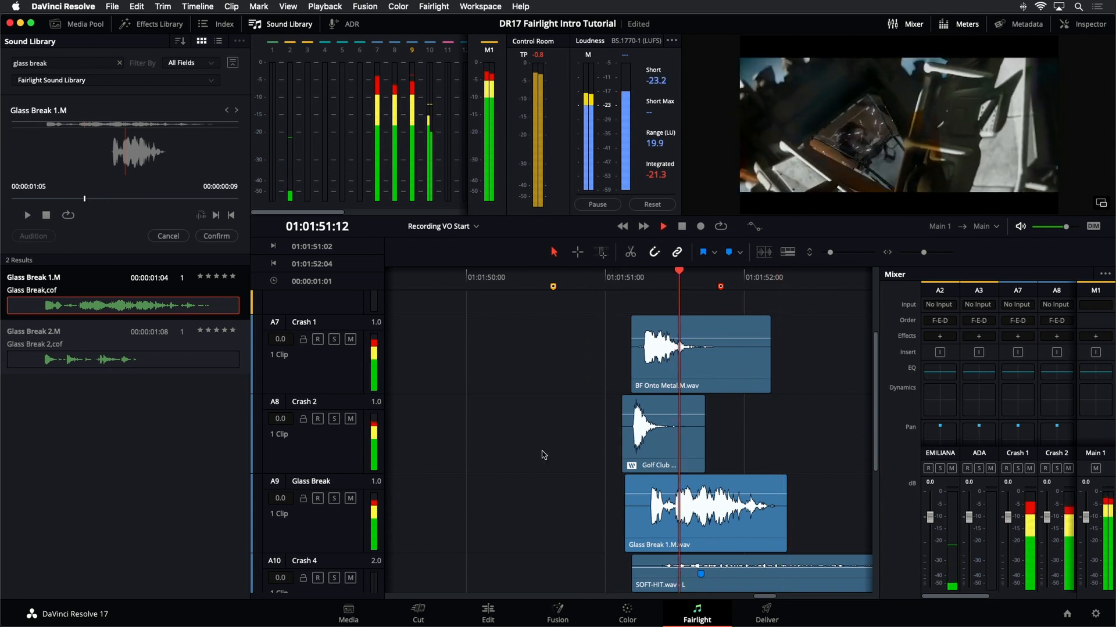
pyautogui.click(573, 289)
pyautogui.press('space')
pyautogui.press('space')
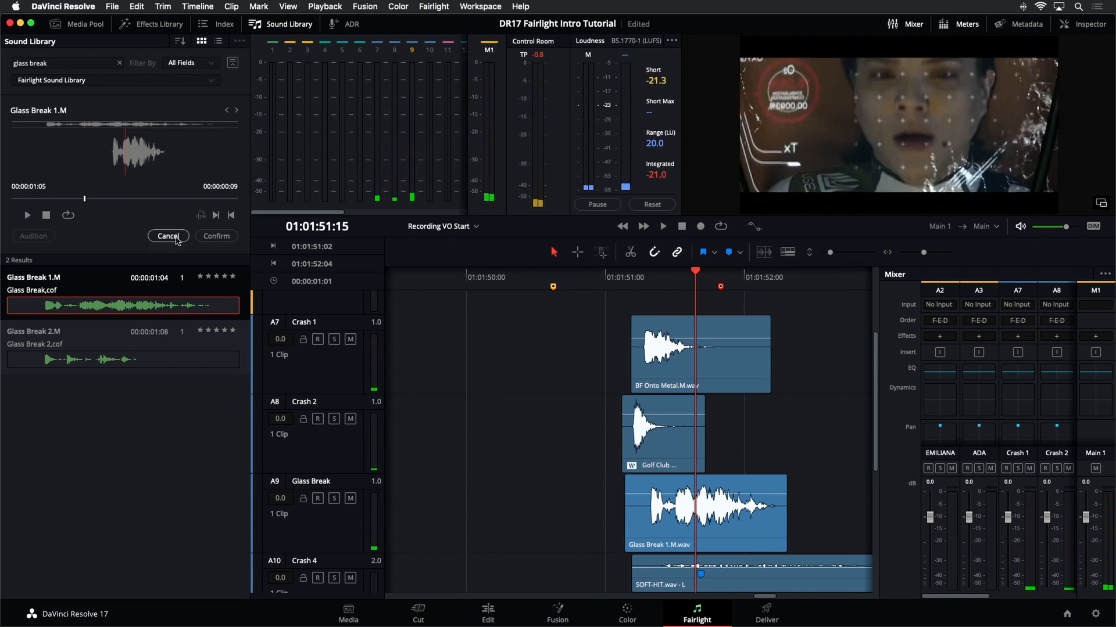
# - Select Glass Break 2.M in the results, target the Glass Break track, and preview the sound
pyautogui.click(105, 363)
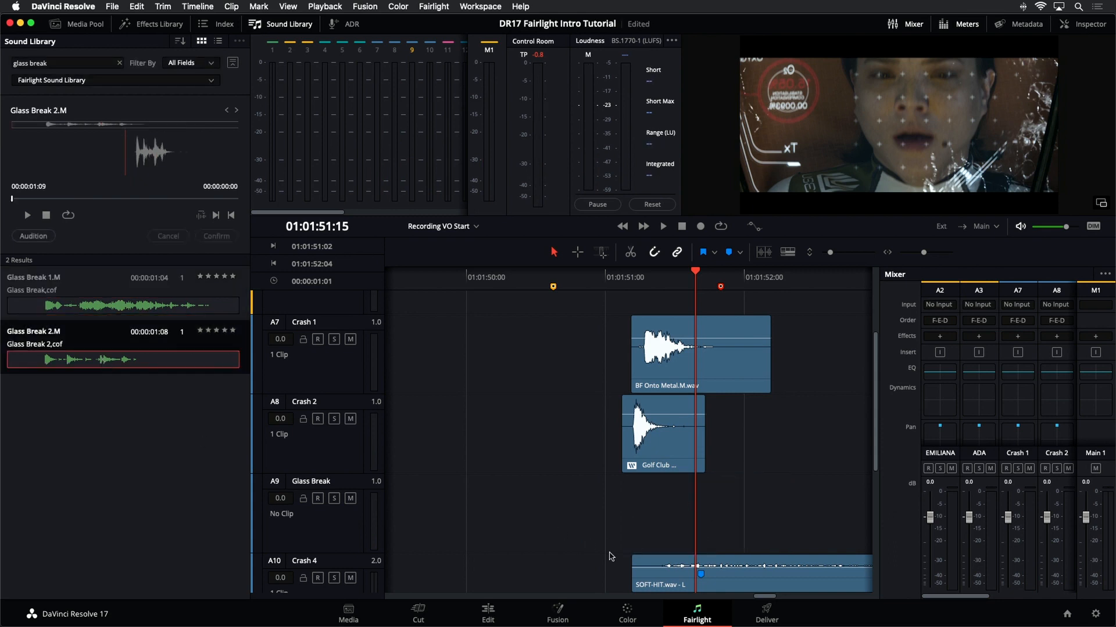
pyautogui.click(321, 542)
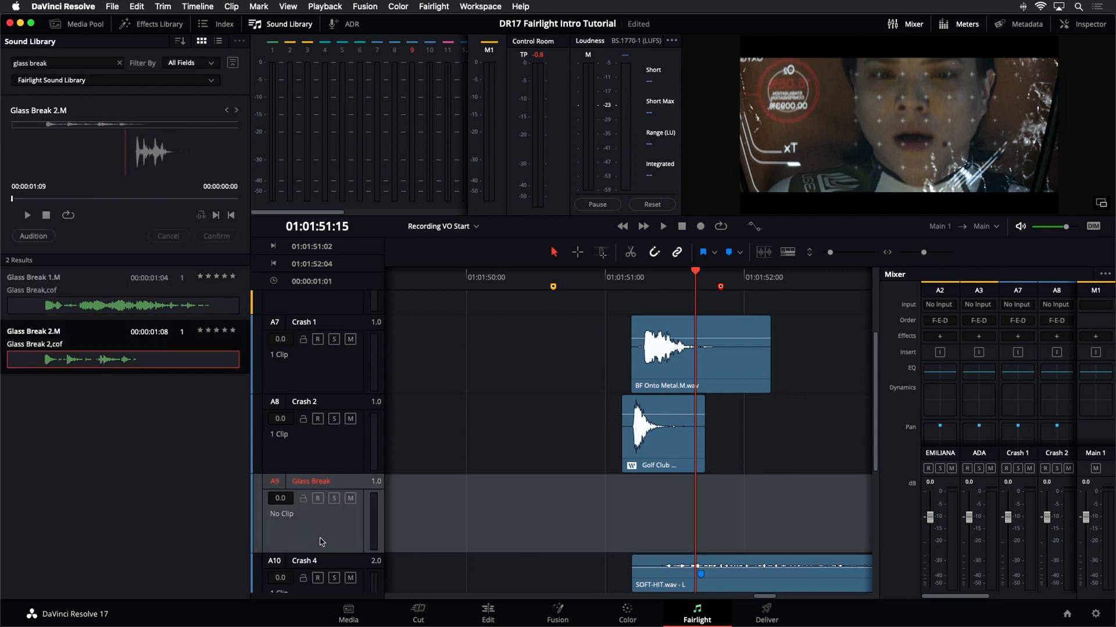
pyautogui.click(617, 273)
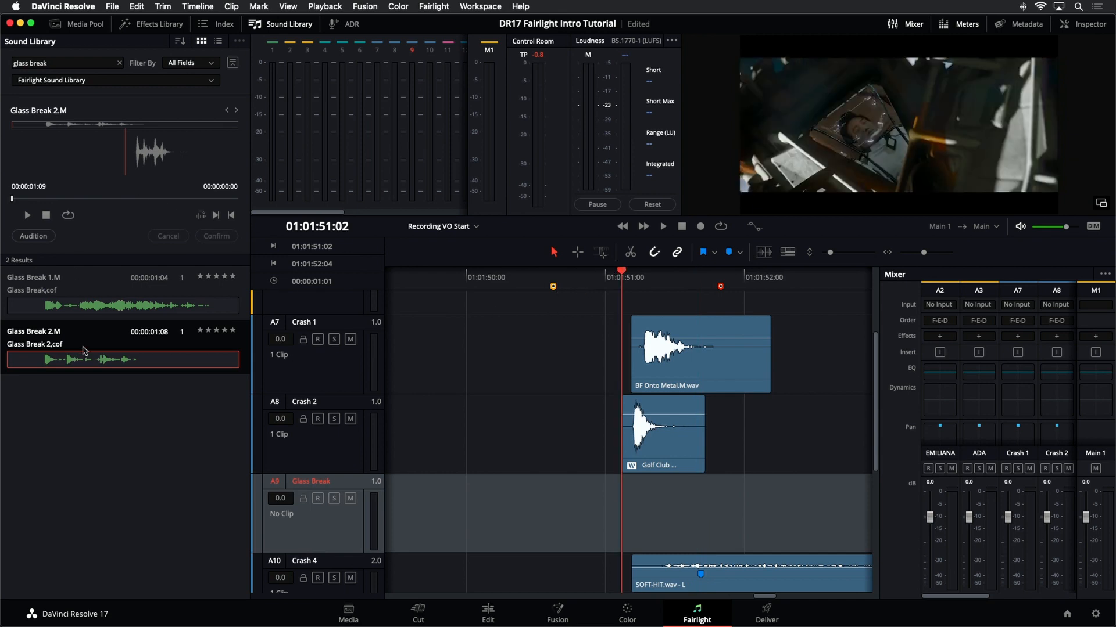
pyautogui.press('space')
pyautogui.press('space')
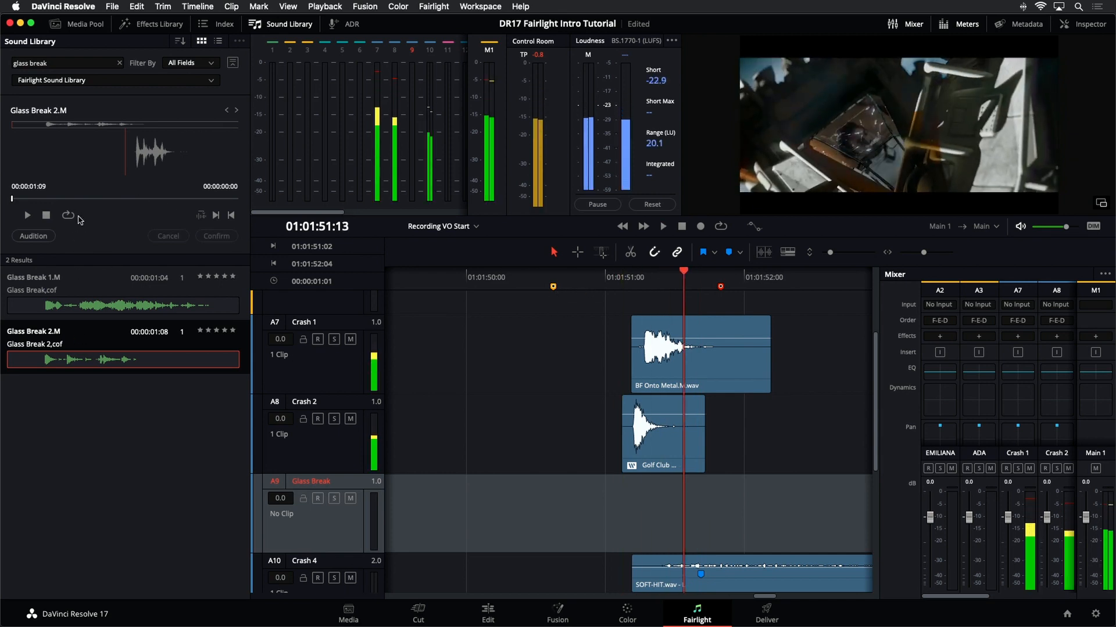
pyautogui.click(27, 216)
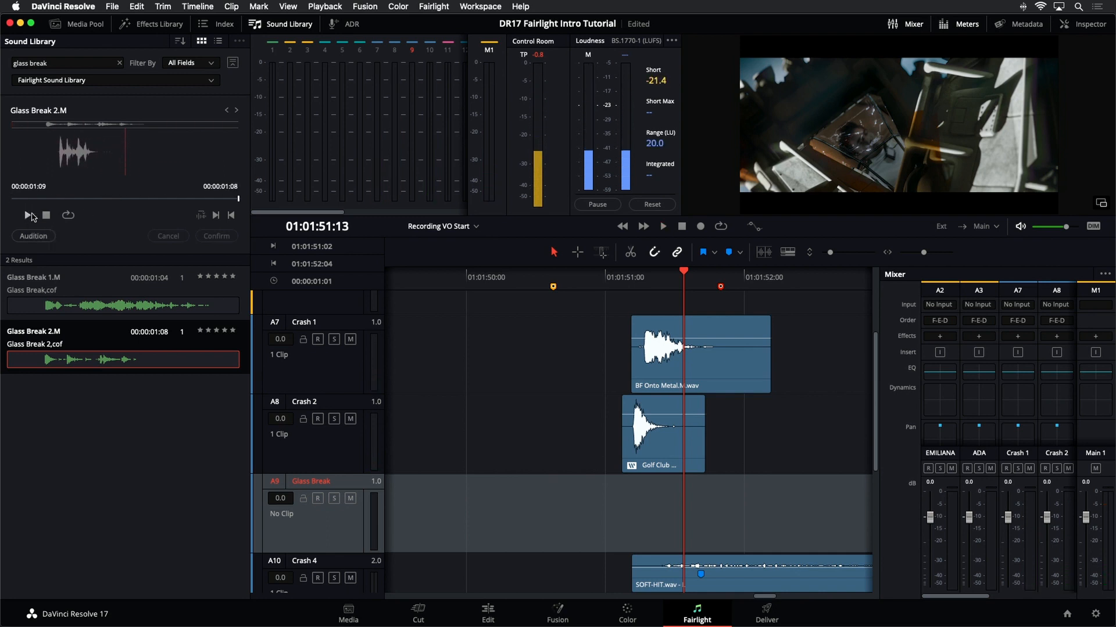
pyautogui.click(631, 279)
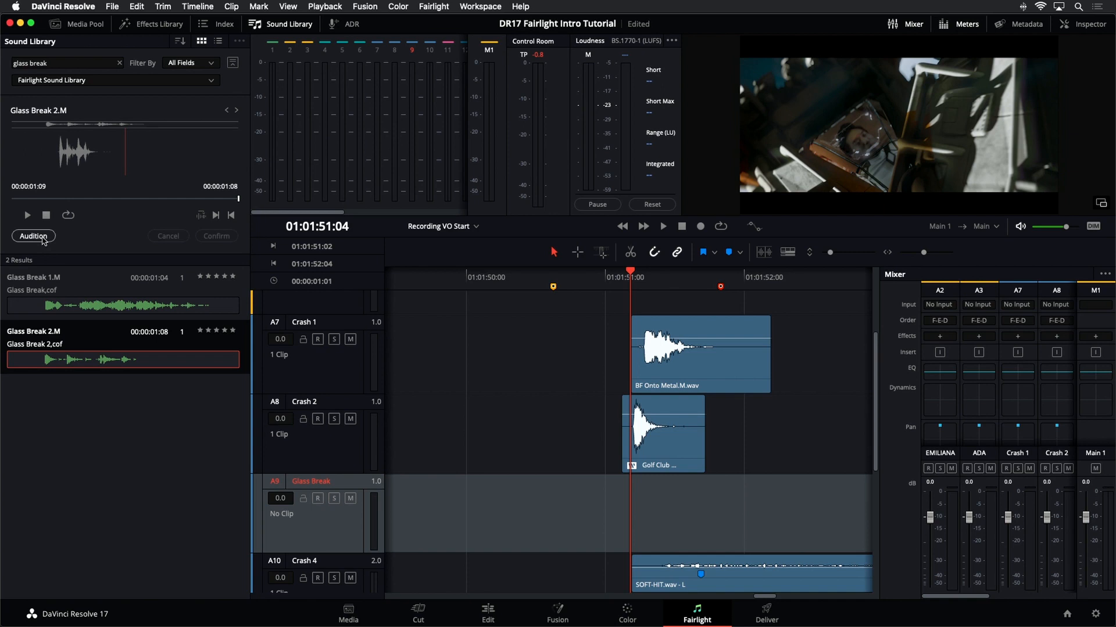
pyautogui.click(33, 236)
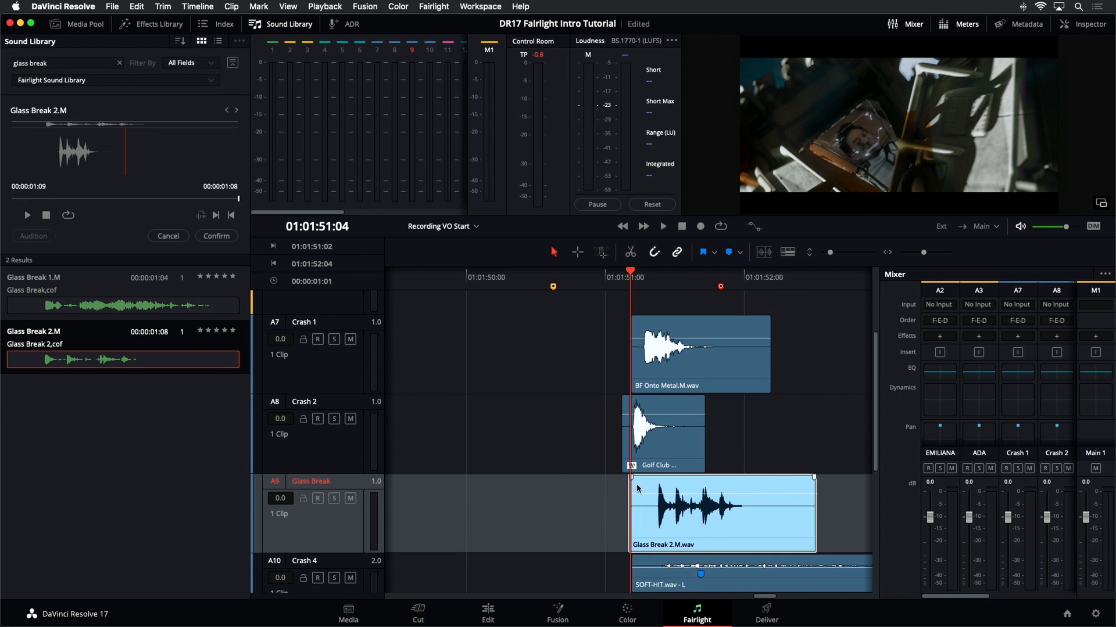
pyautogui.click(168, 236)
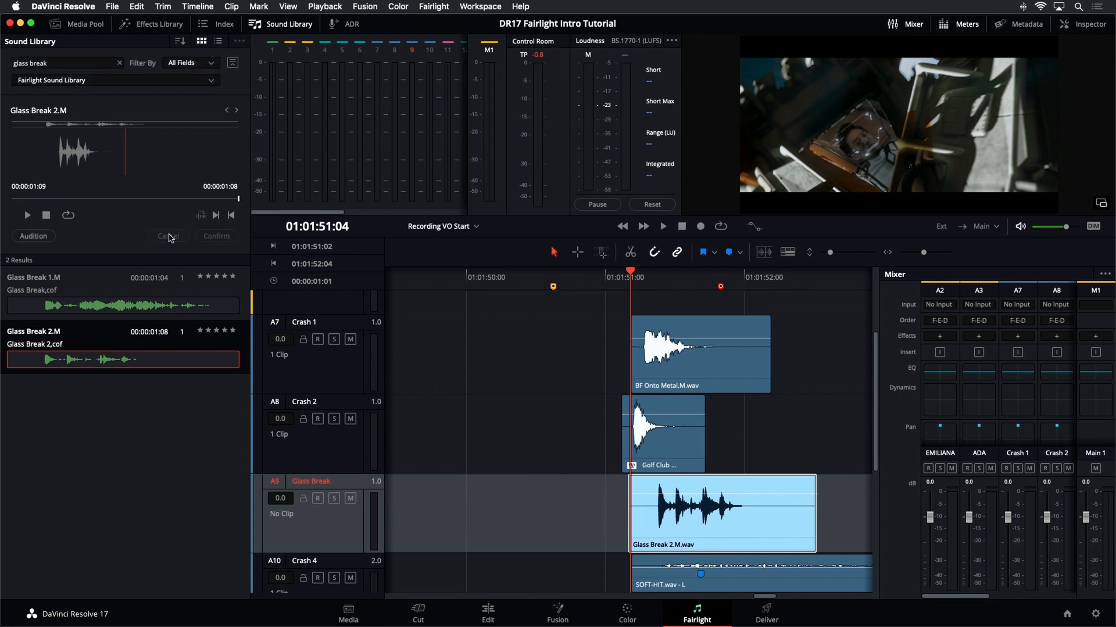
# - Scrub the Glass Break 2.M preview to its main transient and set a sync point there
pyautogui.click(139, 199)
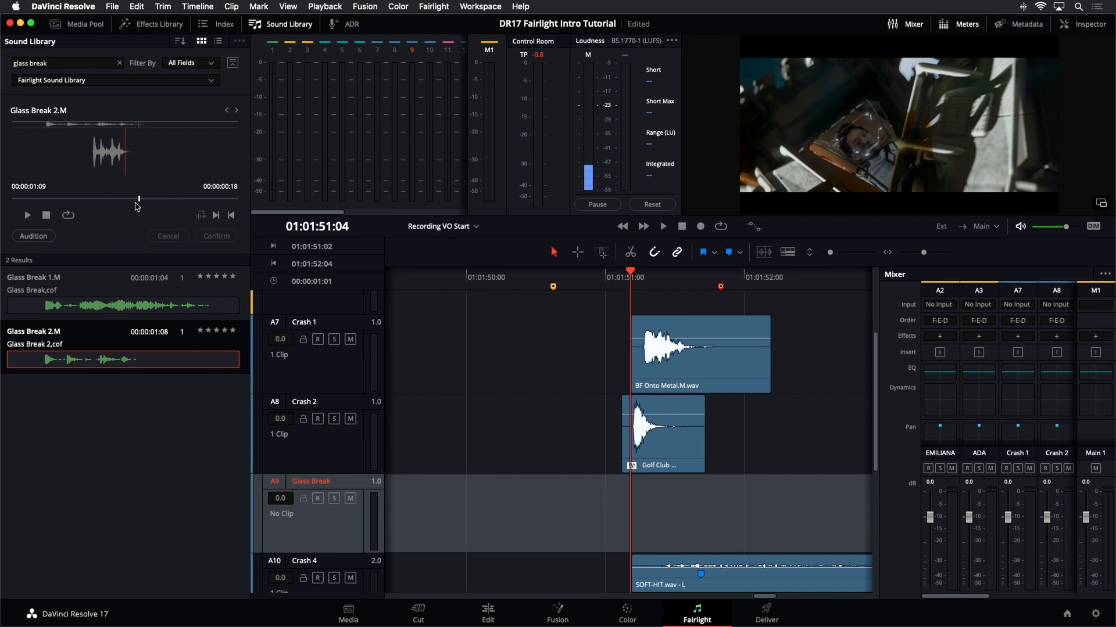
pyautogui.moveTo(135, 204); pyautogui.dragTo(81, 204)
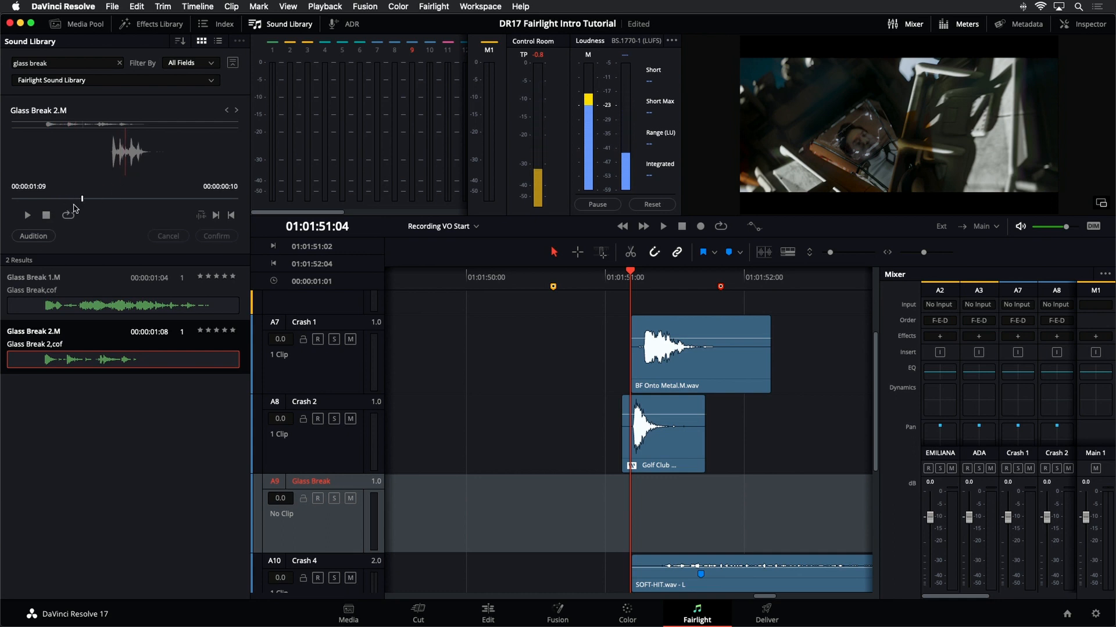
pyautogui.moveTo(82, 199); pyautogui.dragTo(69, 202)
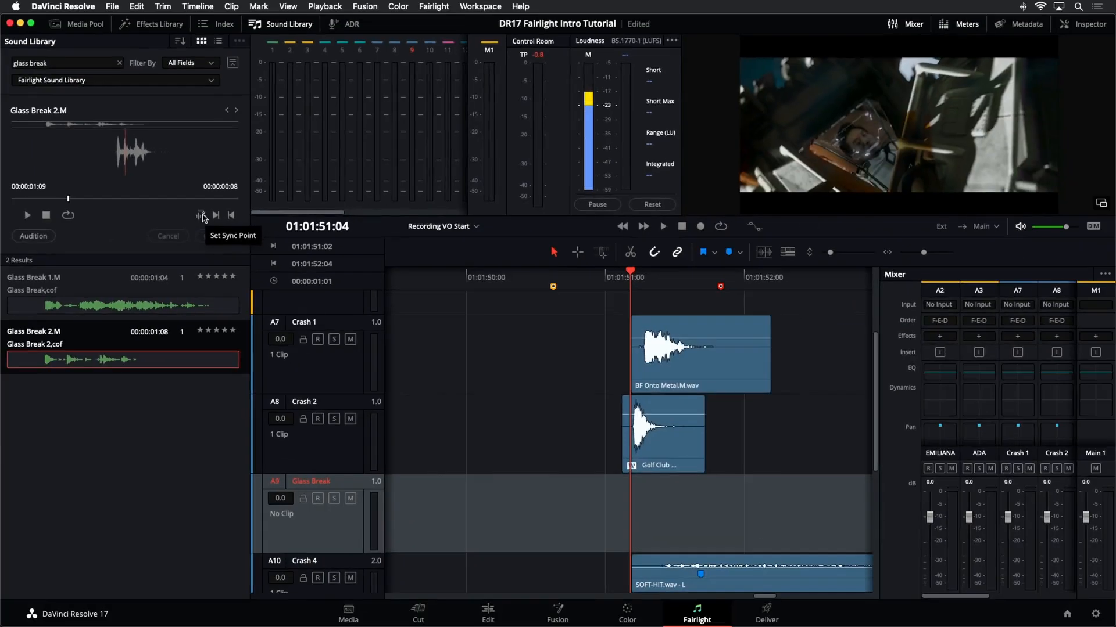
pyautogui.click(202, 218)
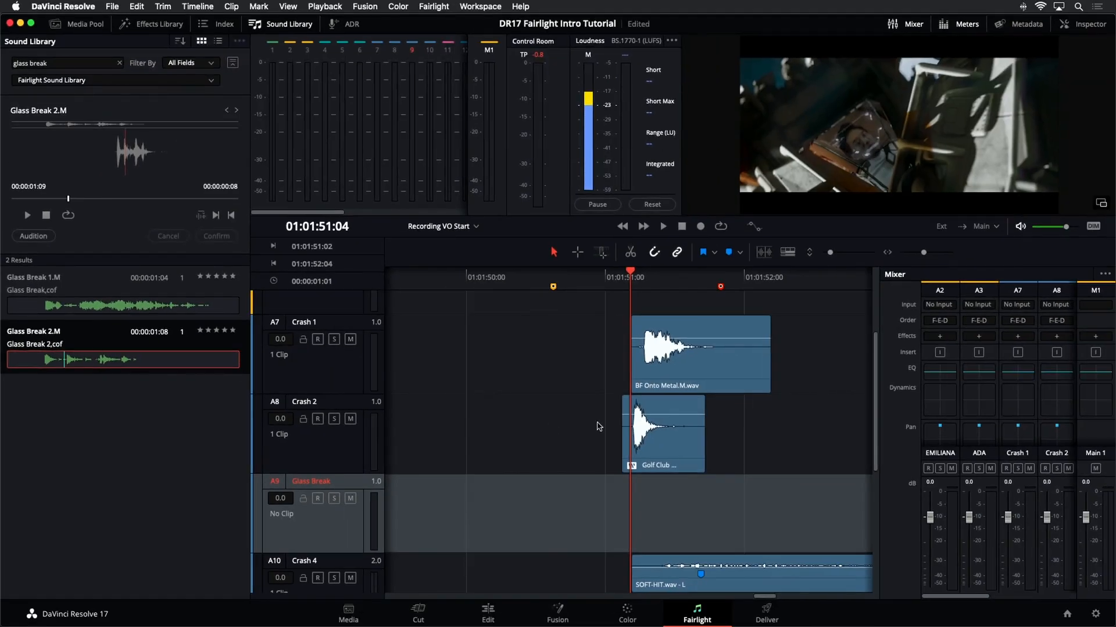
# - Play the crash clips and step frame by frame to find the impact frame
pyautogui.click(628, 280)
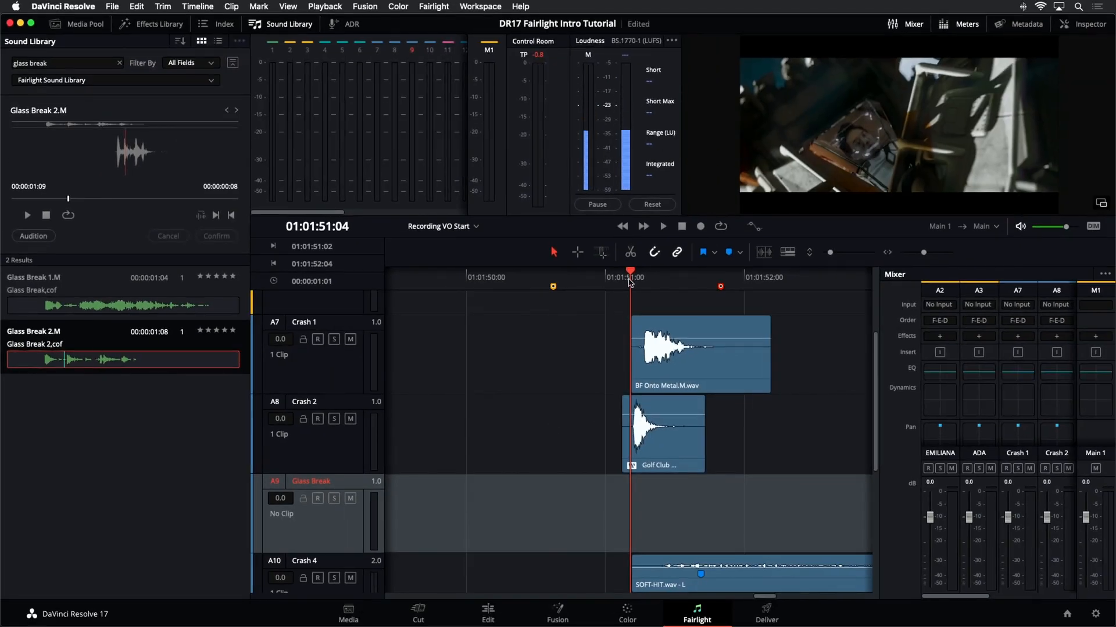
pyautogui.press('space')
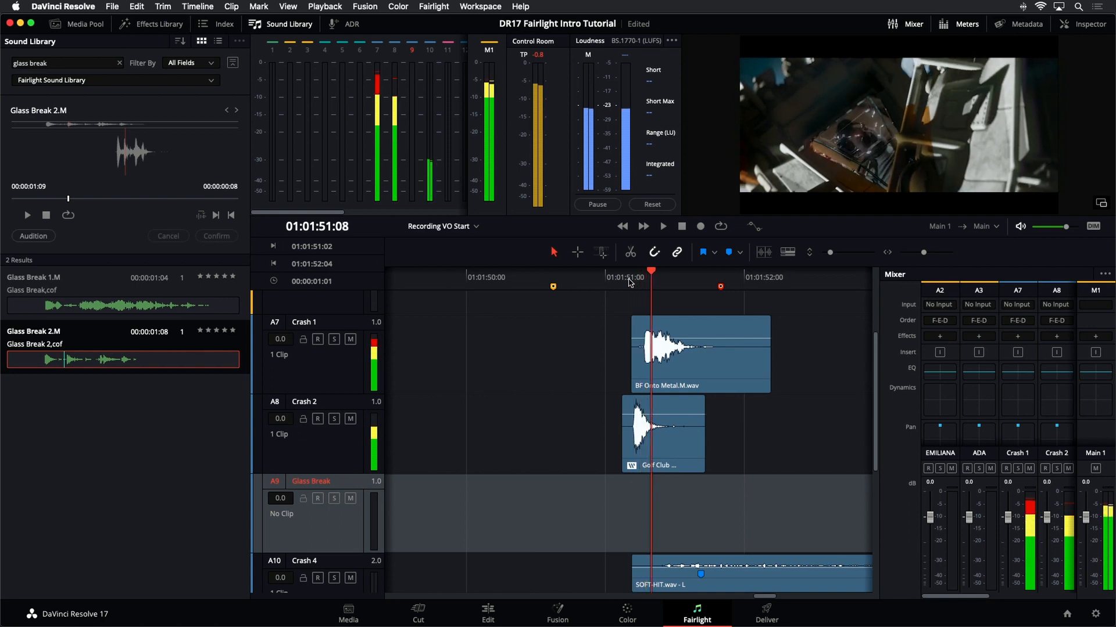
pyautogui.press('Left')
pyautogui.press('Left')
pyautogui.press('Left')
pyautogui.press('Left')
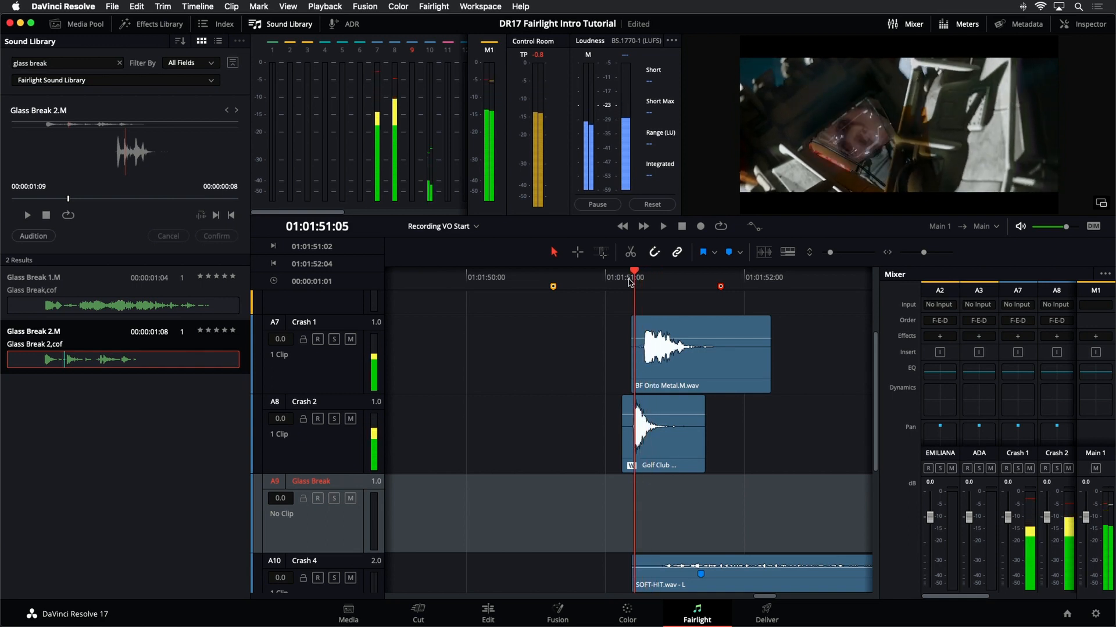
pyautogui.press('Right')
pyautogui.press('Right')
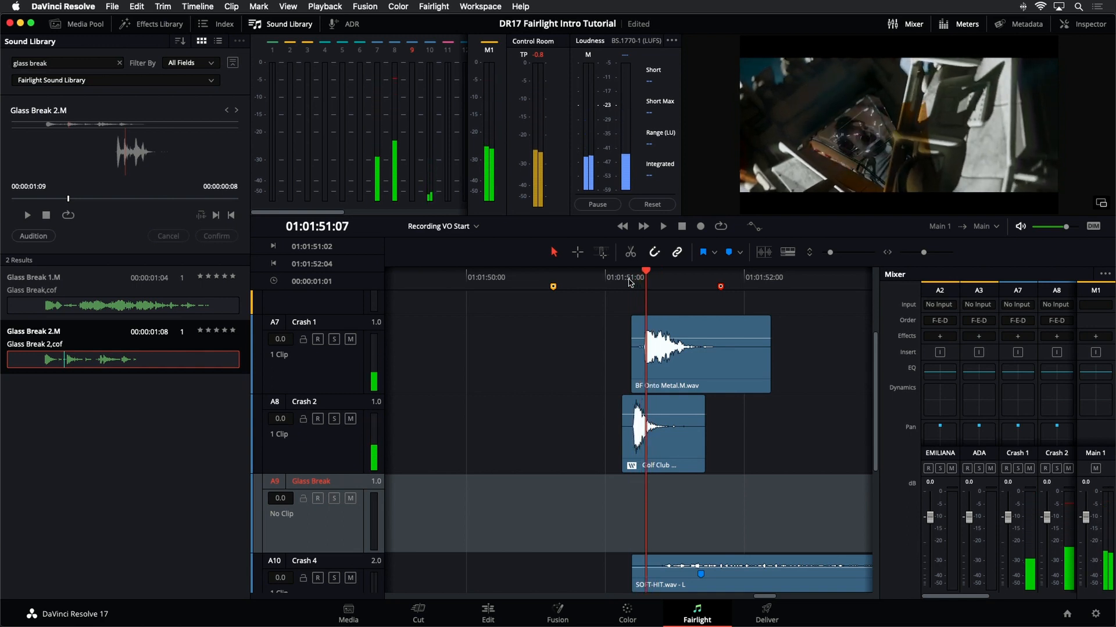
pyautogui.press('Left')
pyautogui.press('Right')
pyautogui.press('Right')
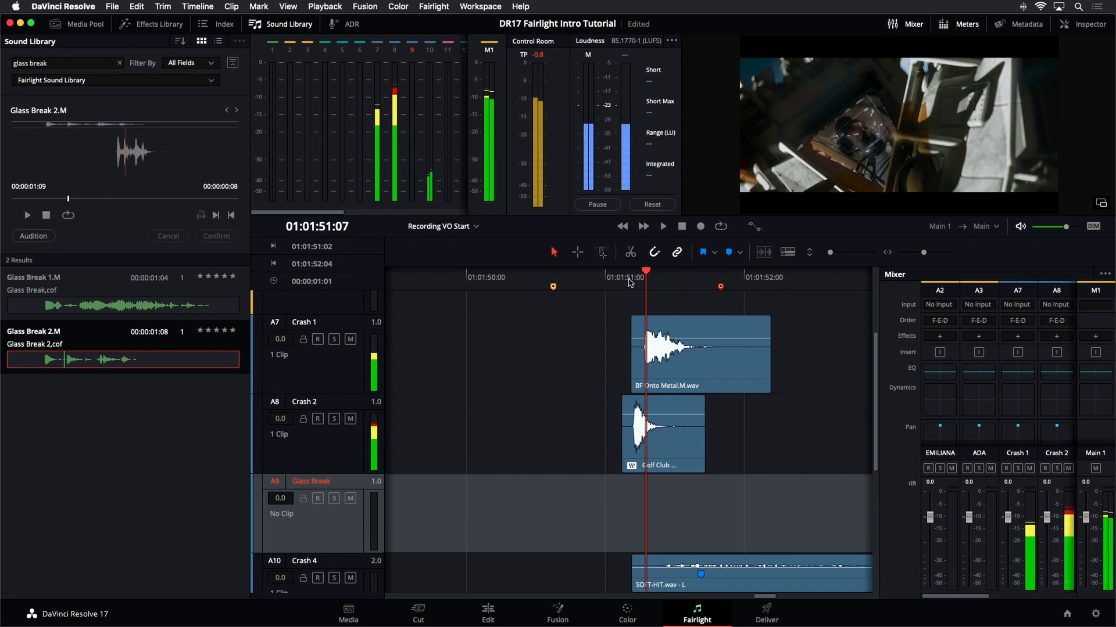
pyautogui.press('Right')
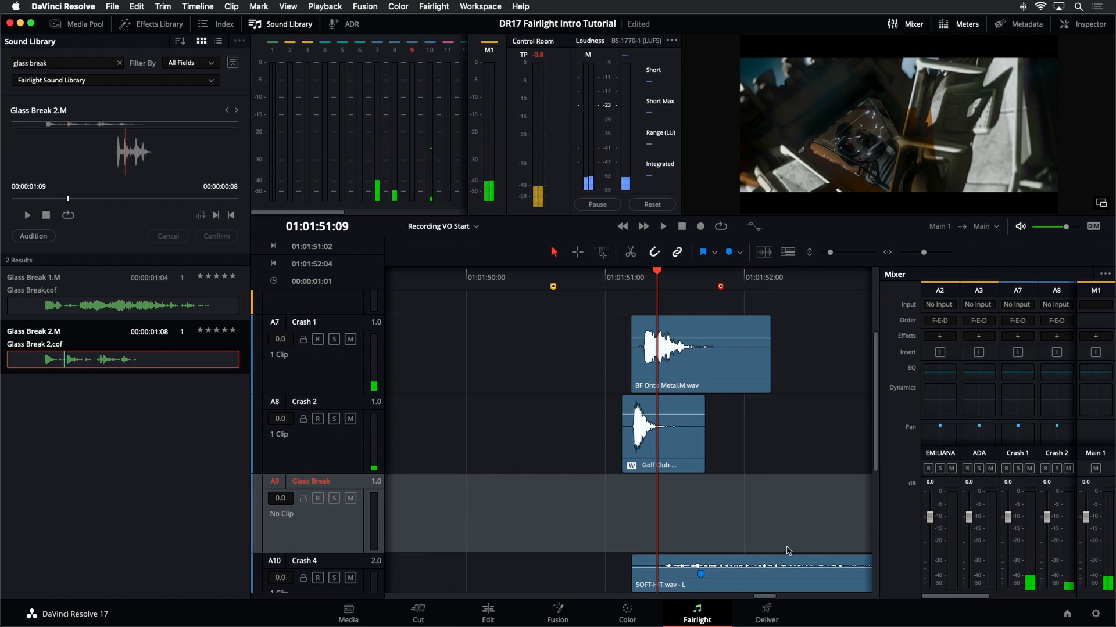
# - Audition Glass Break 2.M at the playhead using its sync point and play it against the crash clips
pyautogui.click(47, 238)
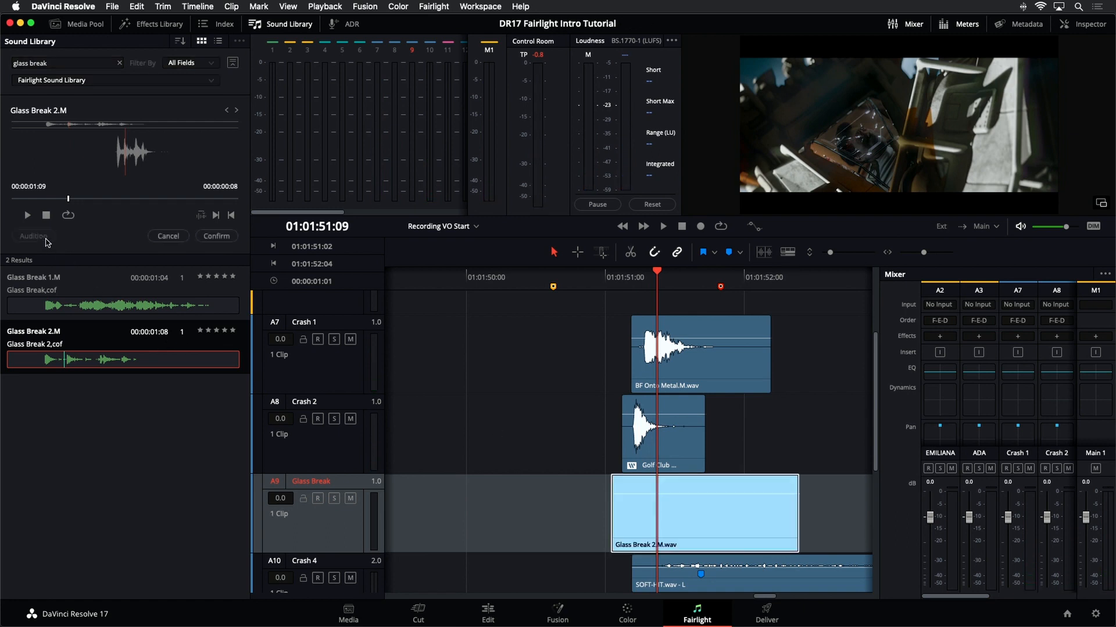
pyautogui.click(627, 278)
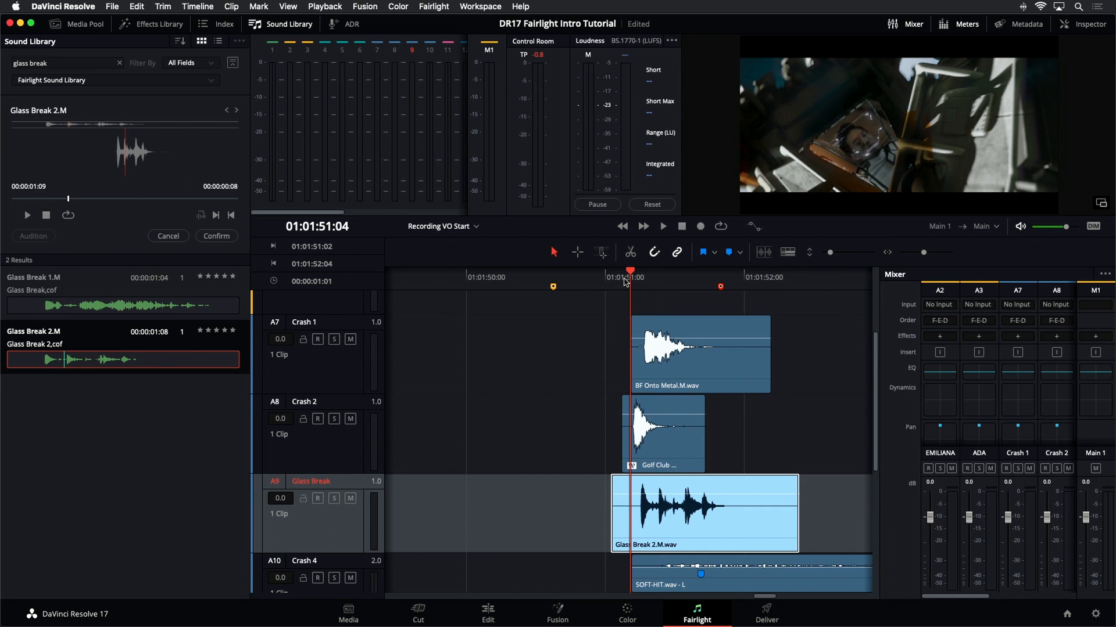
pyautogui.press('space')
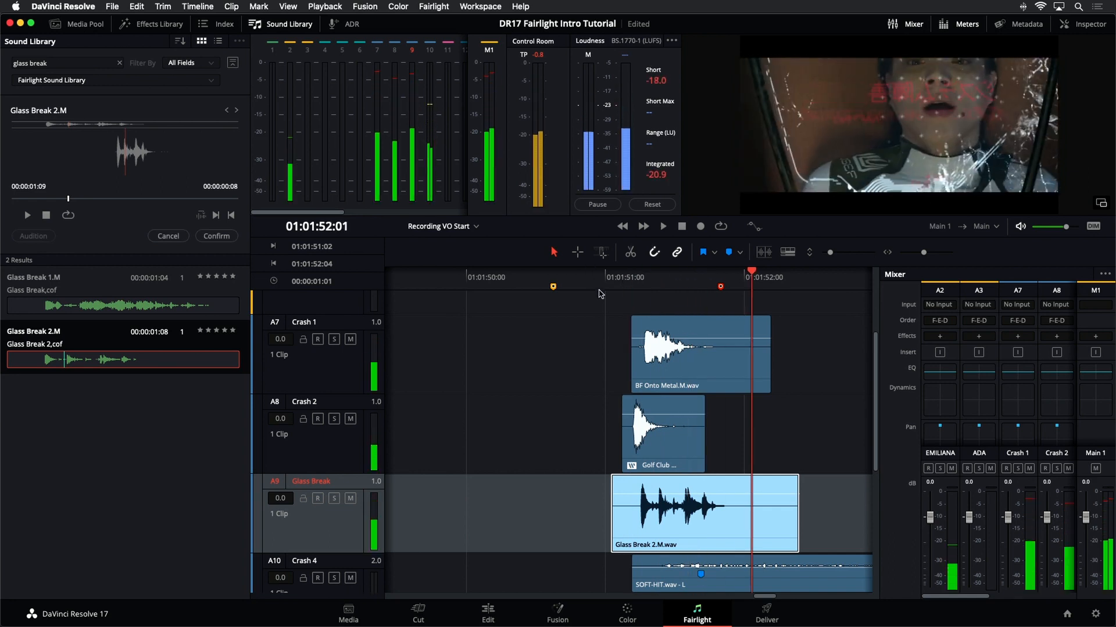
pyautogui.click(600, 294)
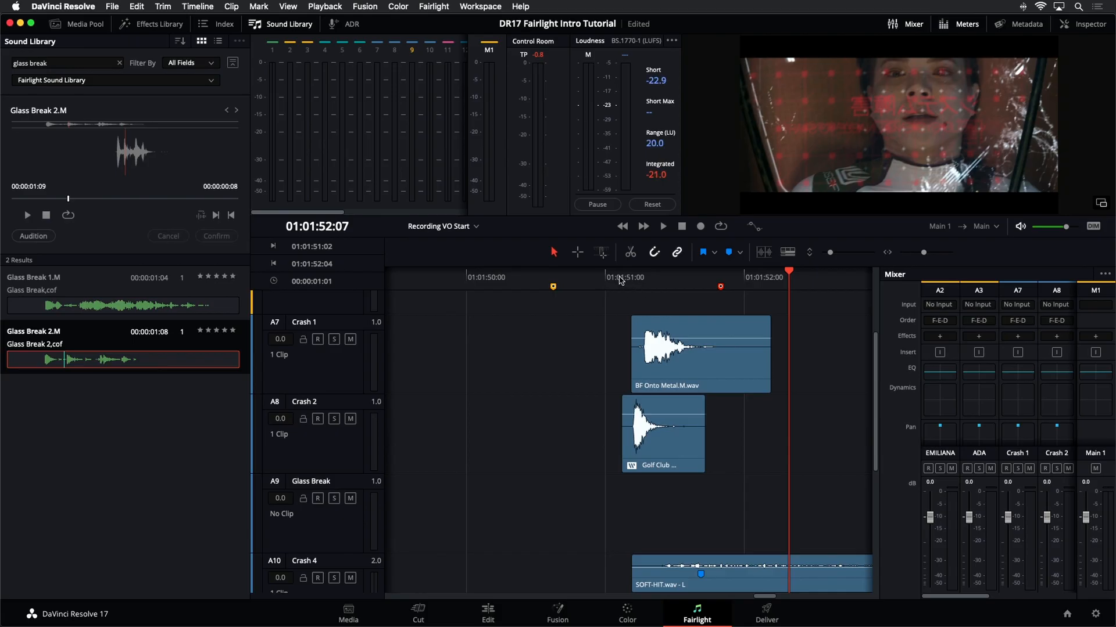
# - Place Glass Break 2.M on the Glass Break track with its sync point at the impact, 01:01:51:07
pyautogui.click(620, 279)
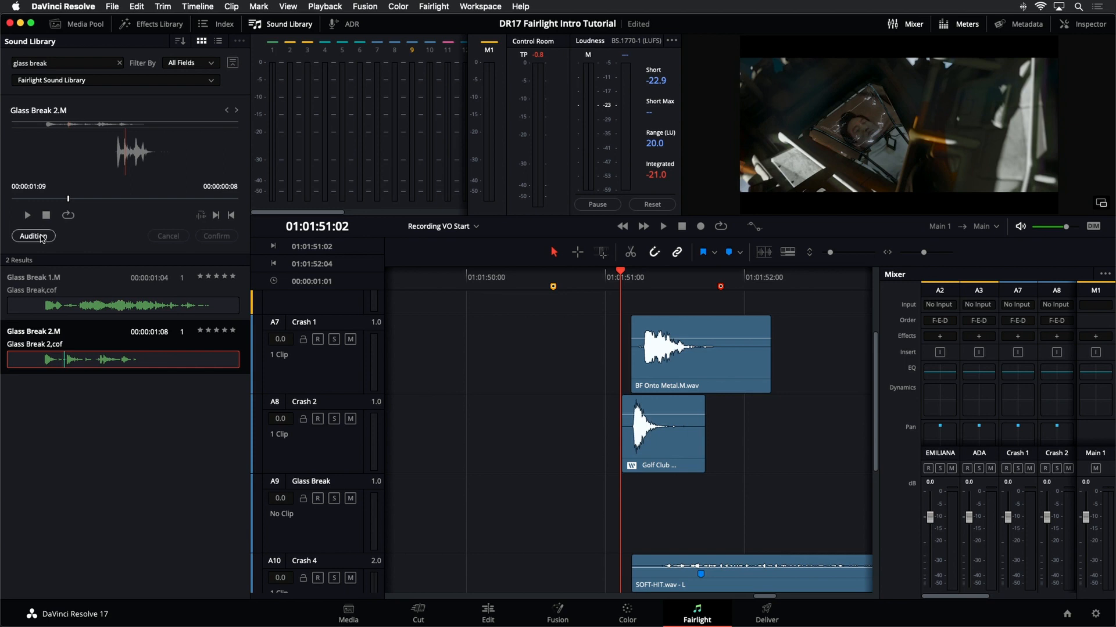
pyautogui.click(332, 545)
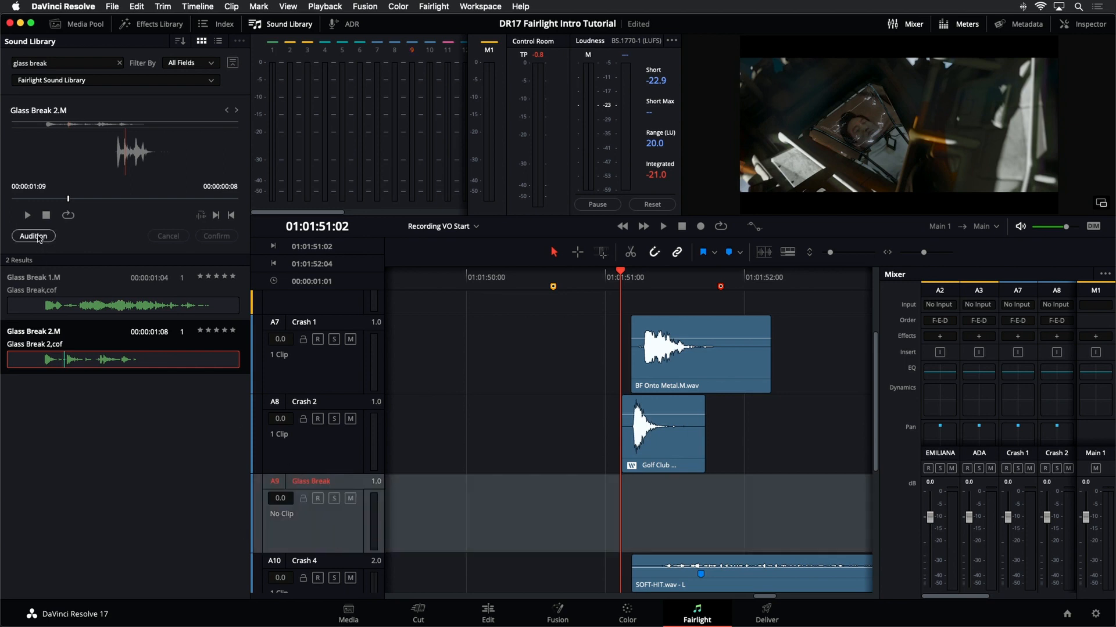
pyautogui.moveTo(632, 275); pyautogui.dragTo(651, 275)
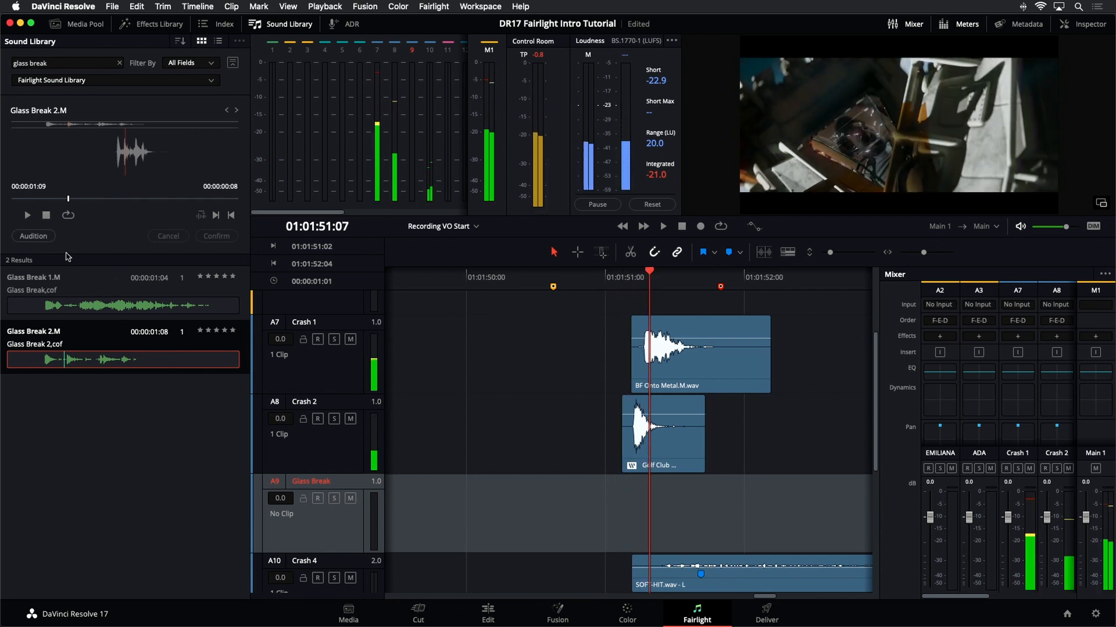
pyautogui.click(48, 239)
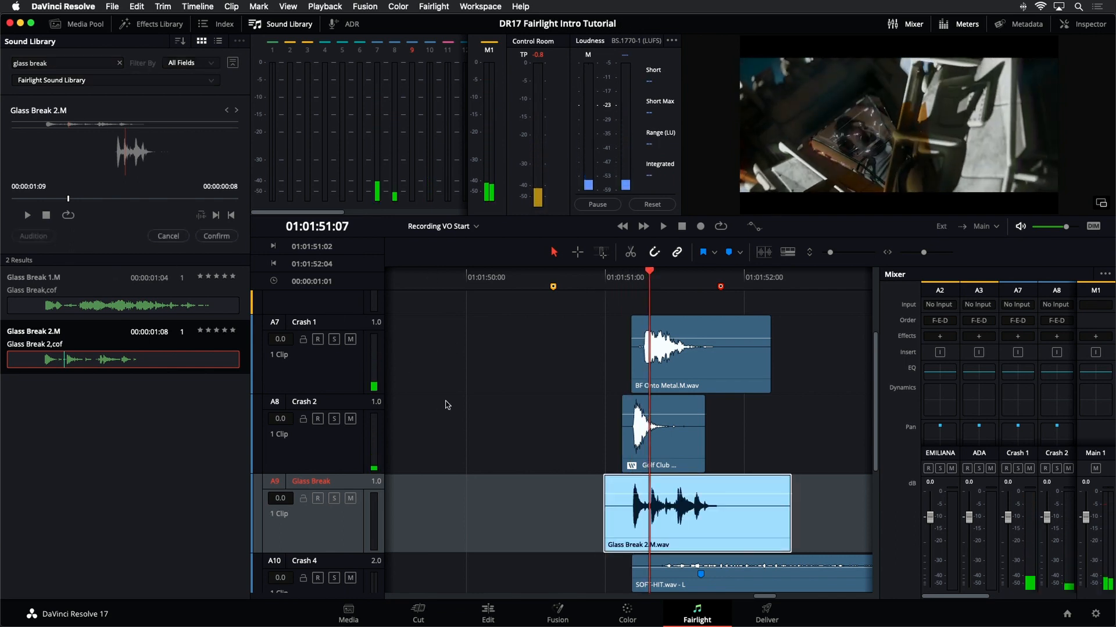
pyautogui.click(216, 236)
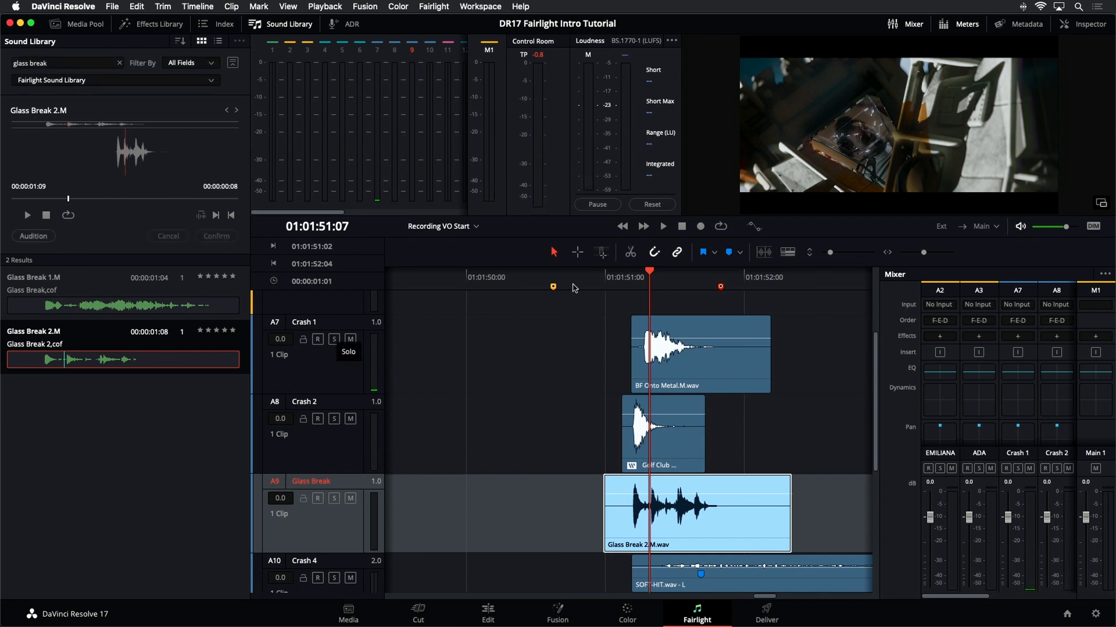
# - Play the new glass break with the crash clips from just before the impact
pyautogui.click(603, 280)
pyautogui.press('space')
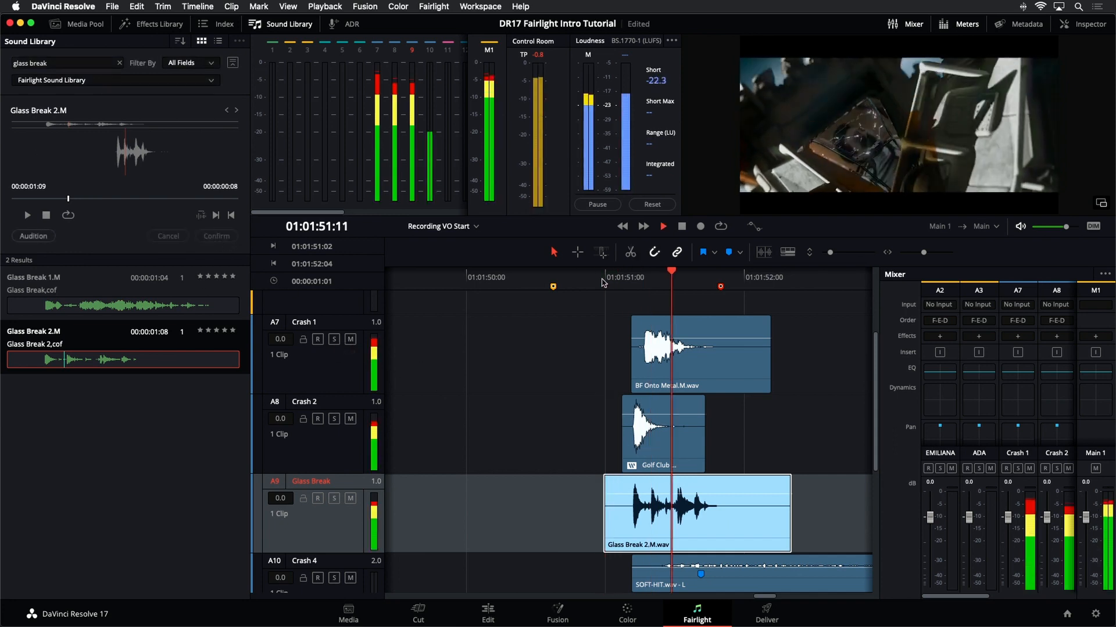
pyautogui.press('space')
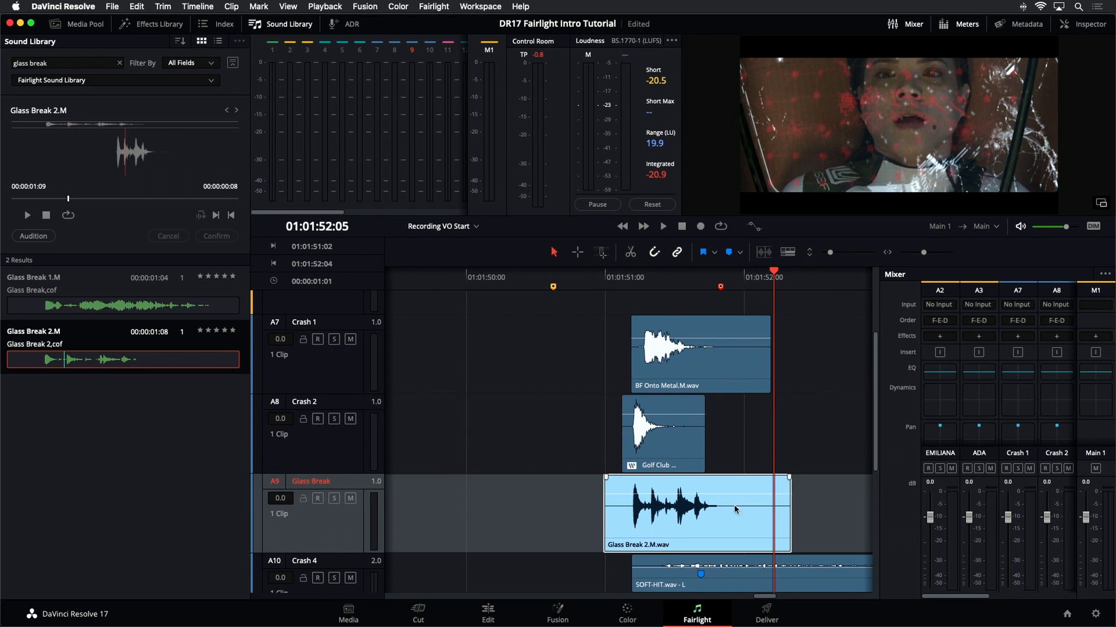
pyautogui.click(419, 406)
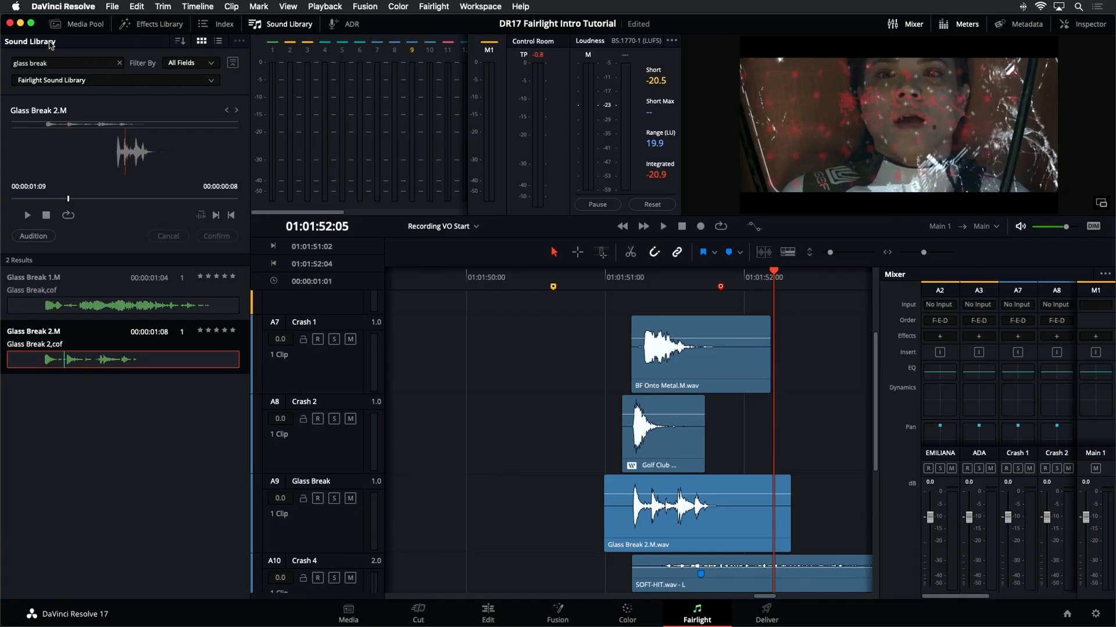
# - Clear the library search and switch the Sound Library source to Local Database
pyautogui.click(241, 42)
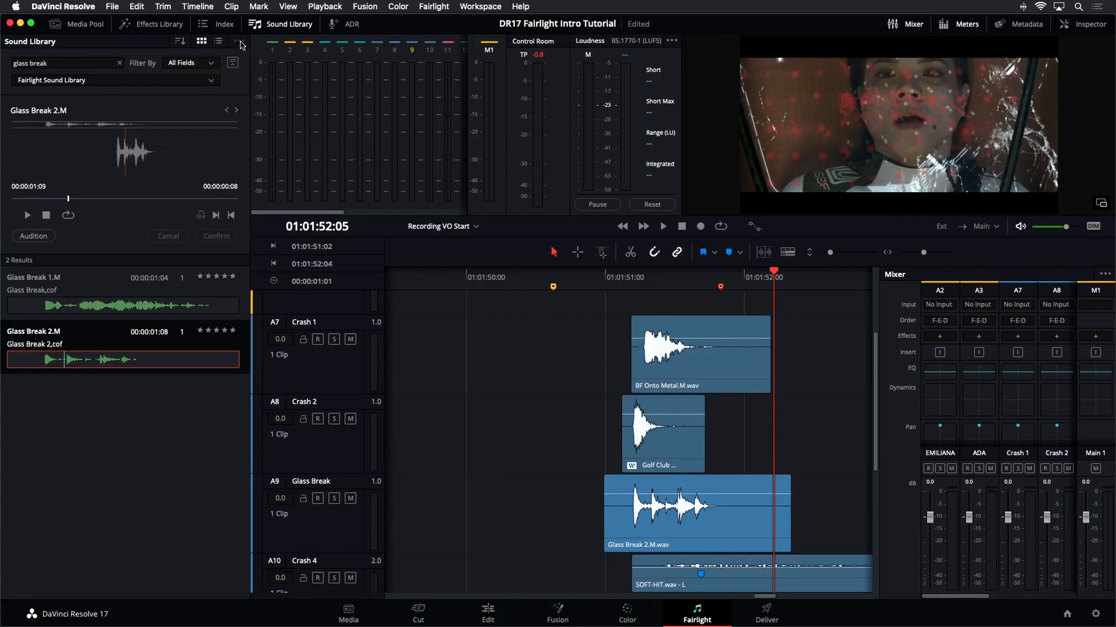
pyautogui.click(120, 64)
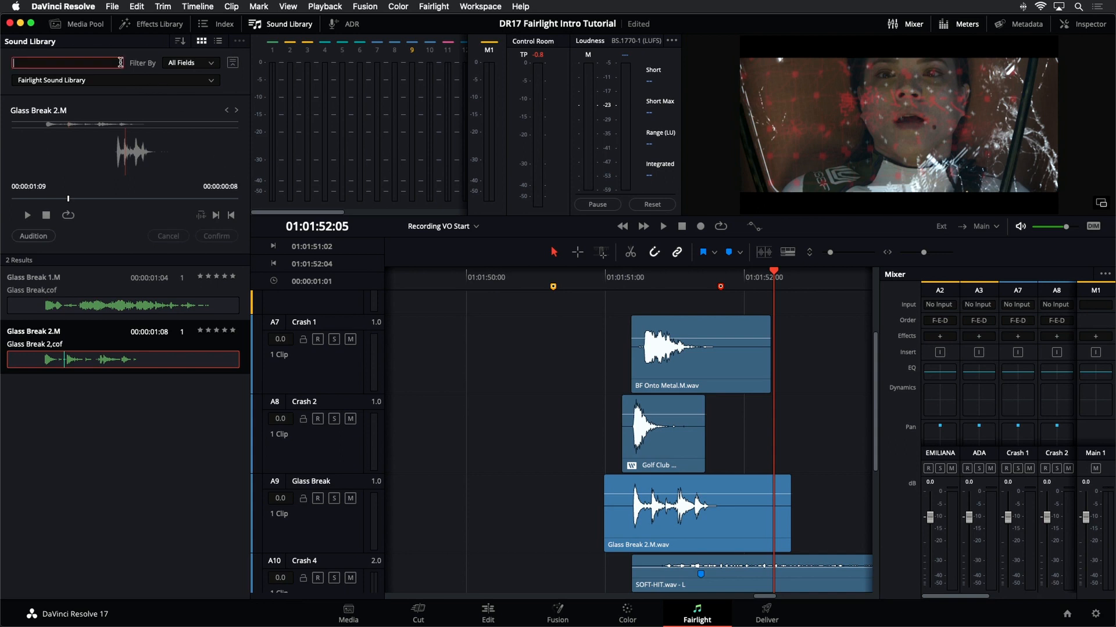
pyautogui.click(205, 81)
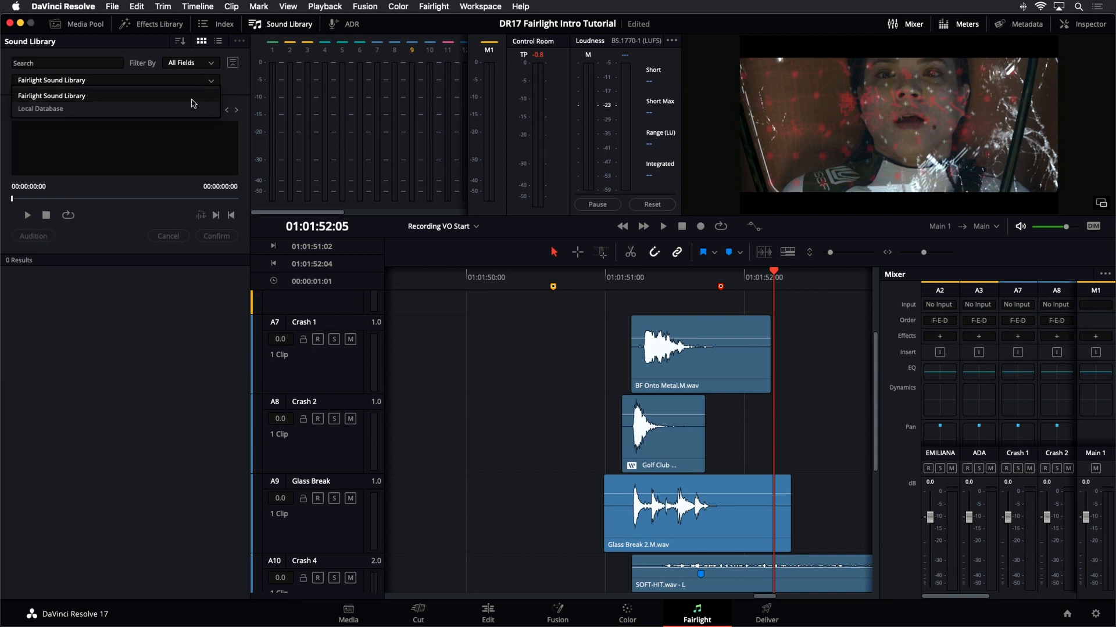
pyautogui.click(74, 110)
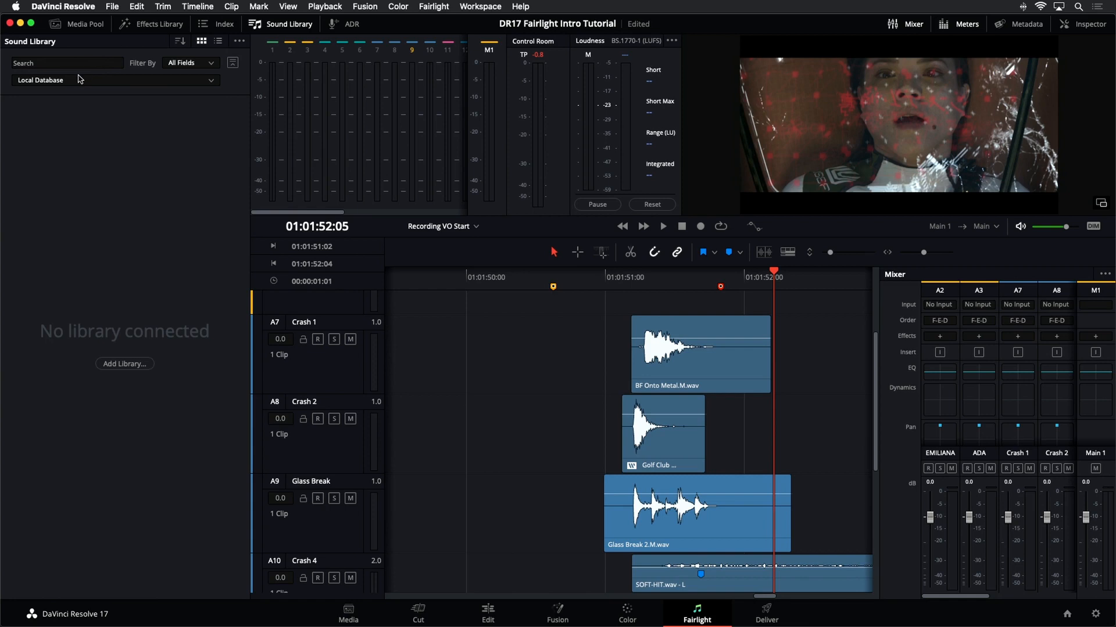
pyautogui.click(86, 82)
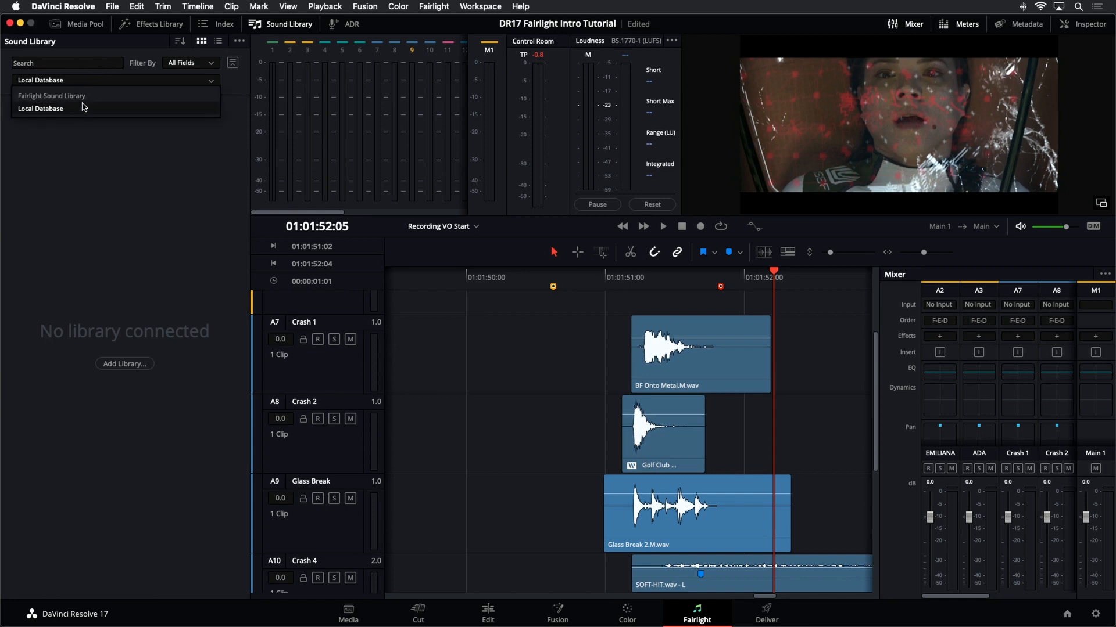
# - Switch the Sound Library source back to Fairlight Sound Library and close the Sound Library panel
pyautogui.click(81, 96)
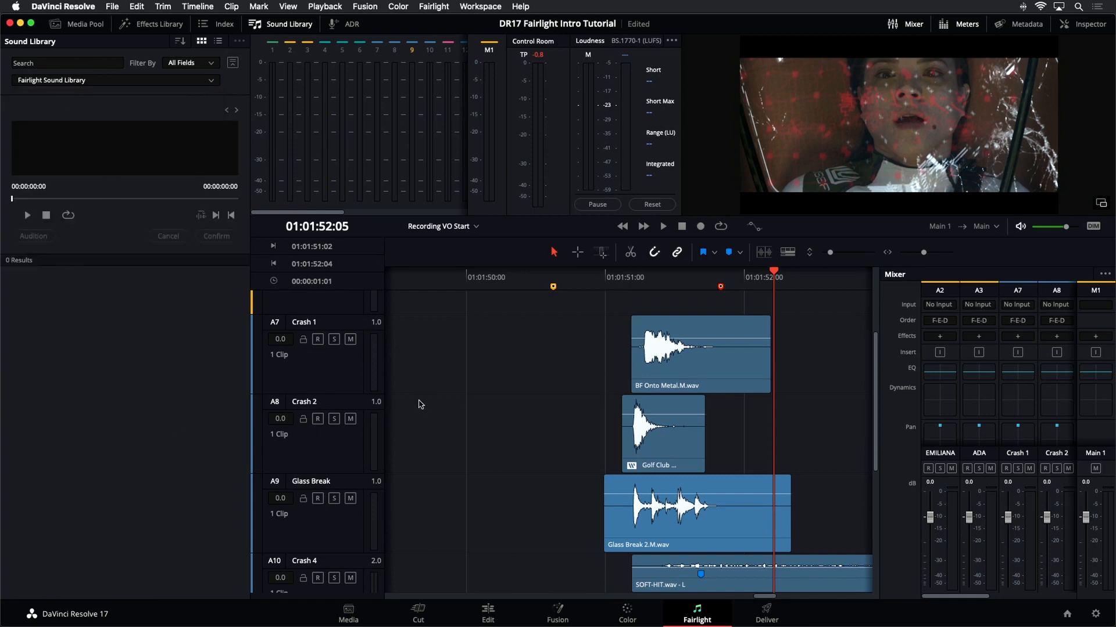
pyautogui.scroll(3, 459, 410)
pyautogui.scroll(-5, 461, 411)
pyautogui.scroll(5, 462, 412)
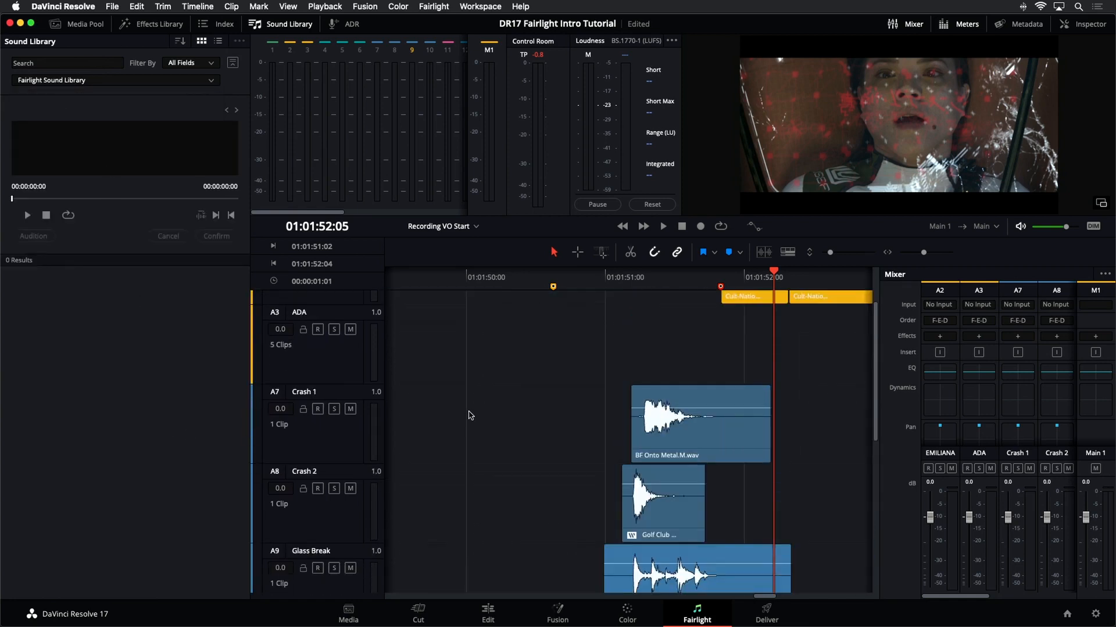
pyautogui.scroll(-3, 468, 415)
pyautogui.scroll(-2, 470, 415)
pyautogui.hotkey('shift', 'z')
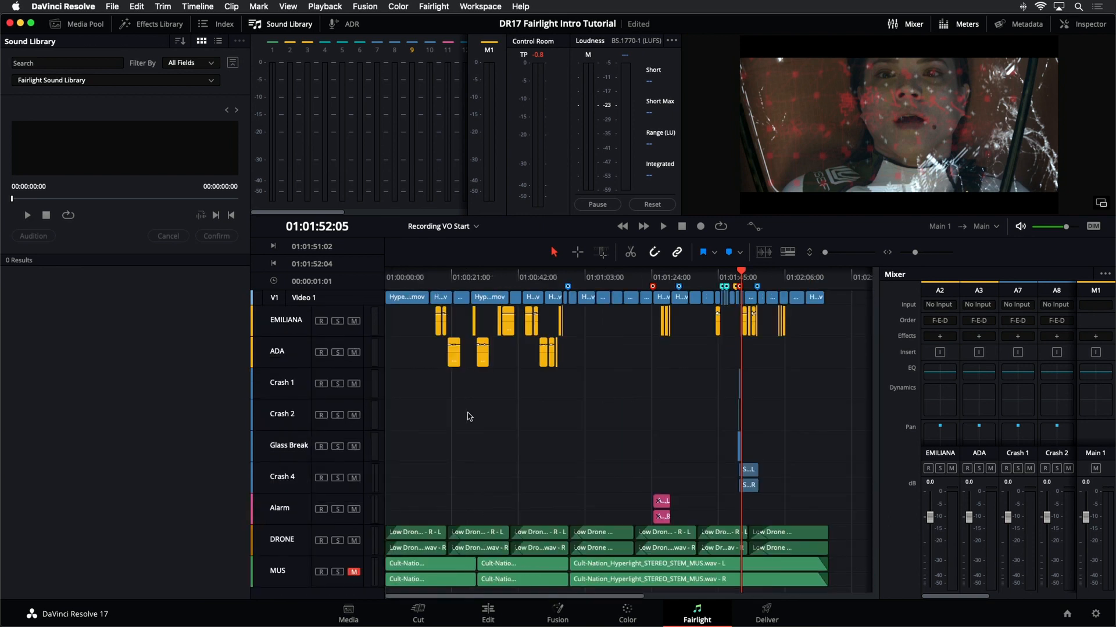
pyautogui.click(256, 24)
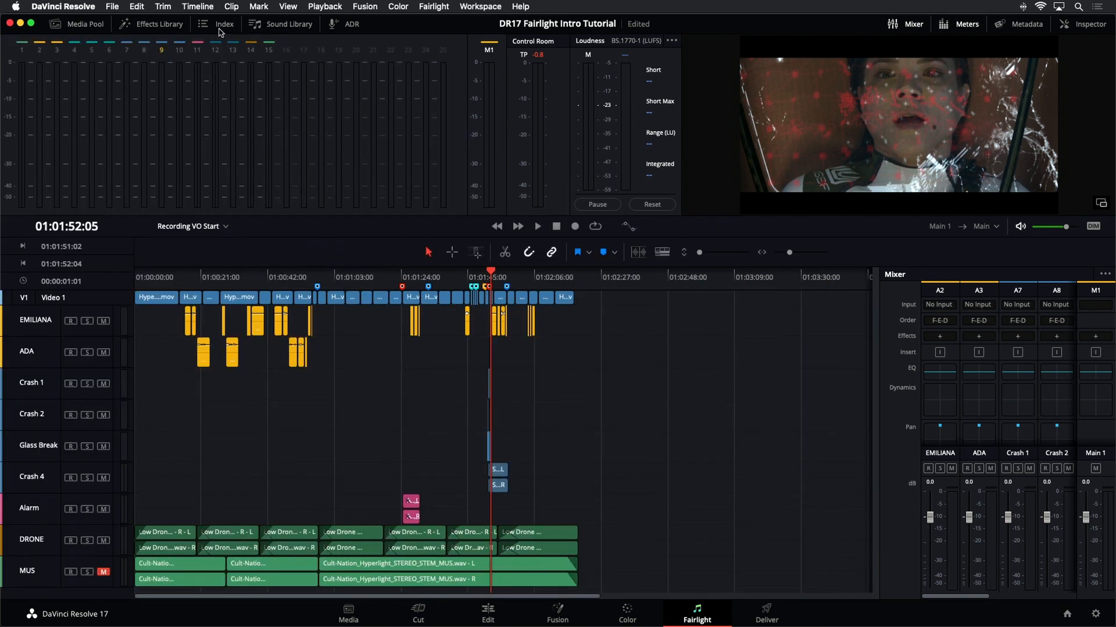
# - Open the 11 ADA Sound Design timeline from the Media Pool's Timelines bin
pyautogui.click(85, 24)
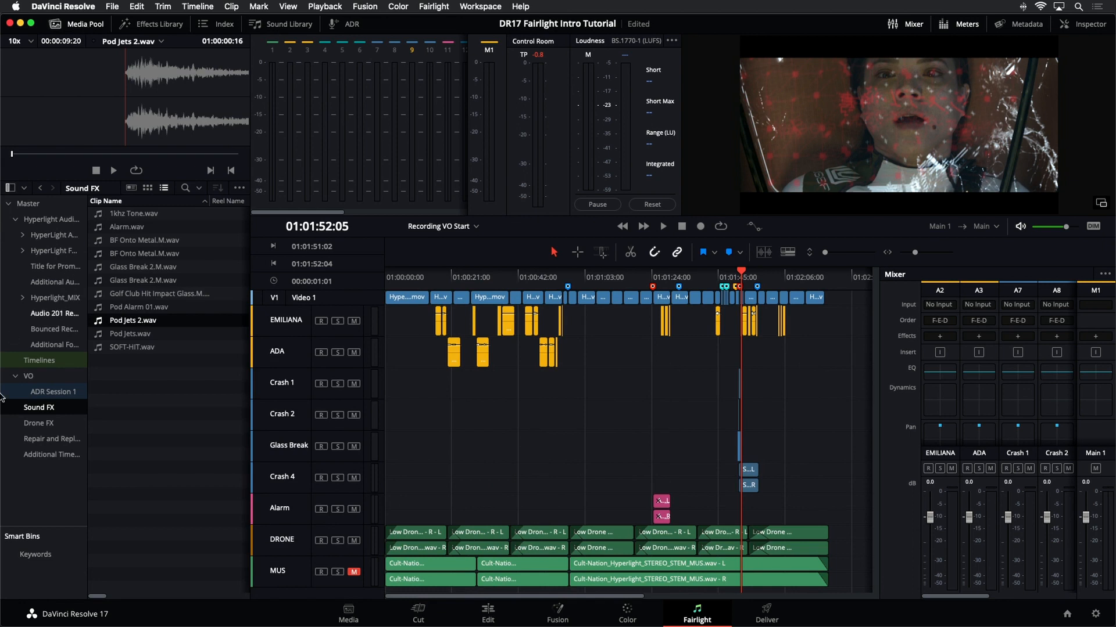
pyautogui.click(46, 362)
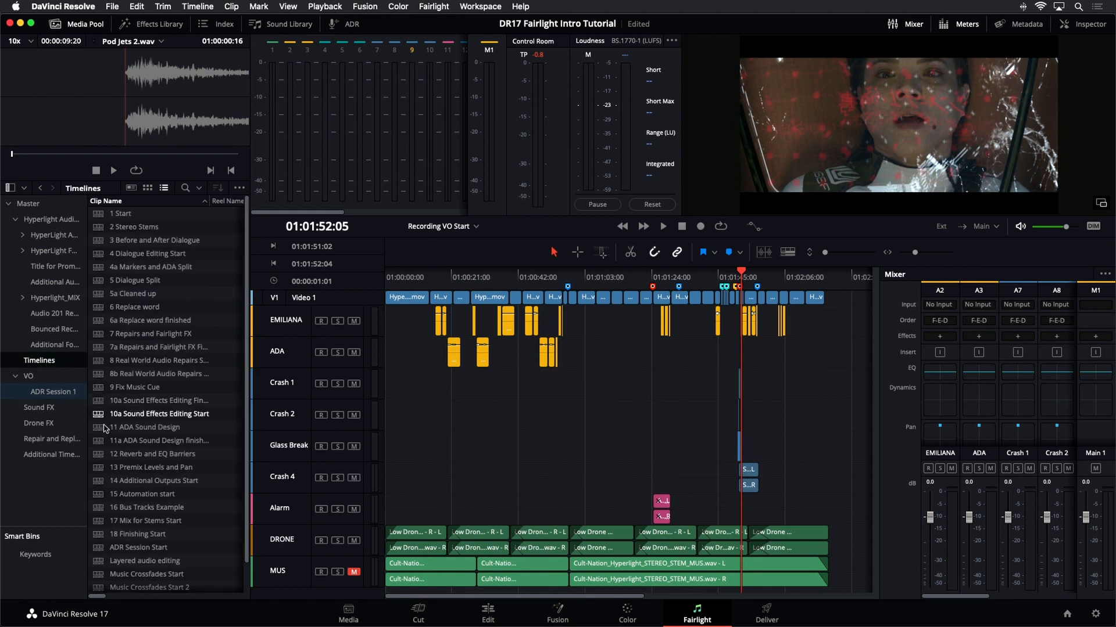
pyautogui.doubleClick(134, 428)
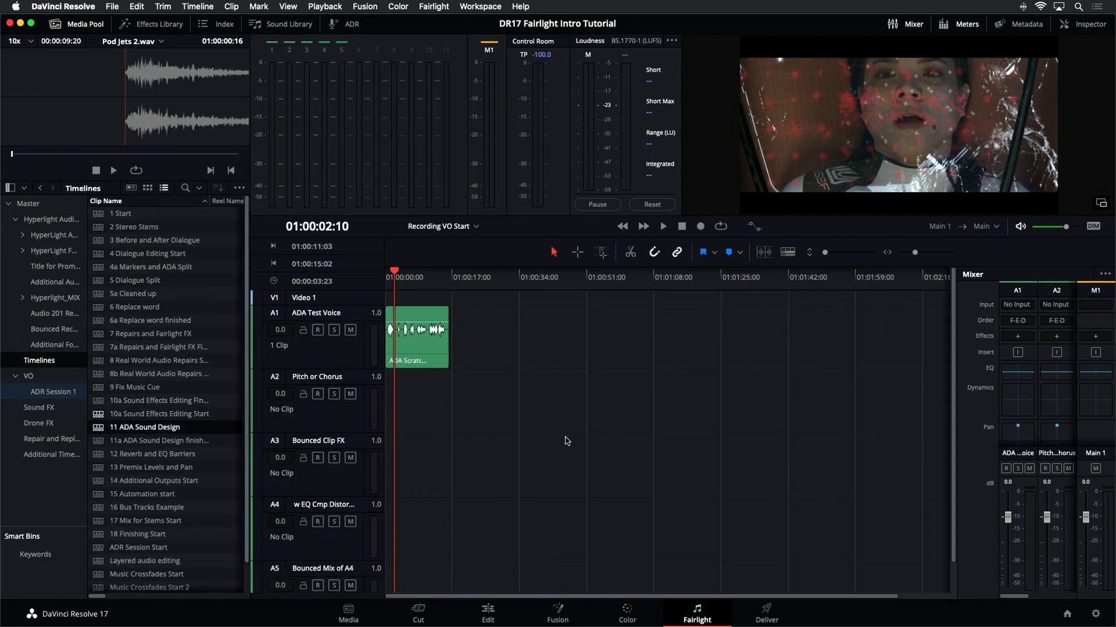
pyautogui.hotkey('shift', 'z')
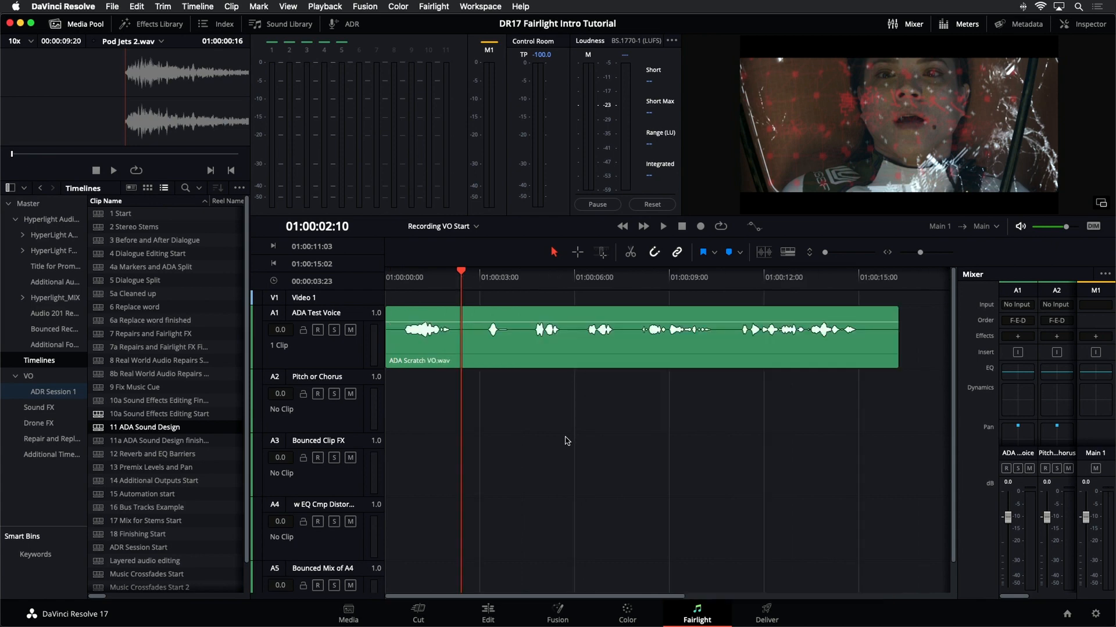
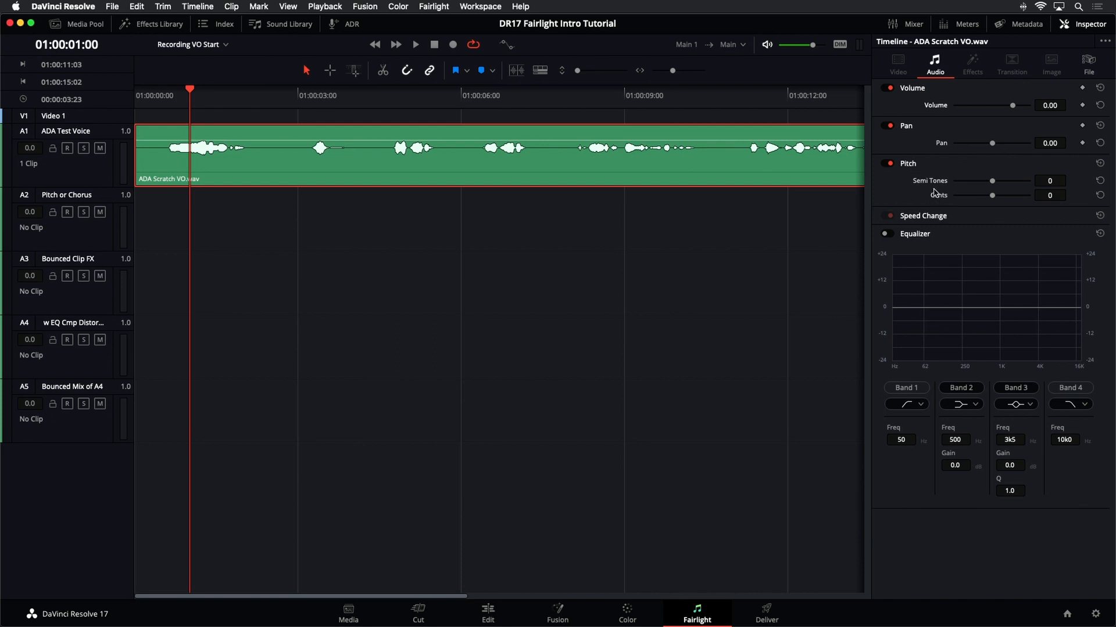
# - Try shifting the voice clip's pitch down 12 semitones, then reset its pitch
pyautogui.moveTo(993, 182)
pyautogui.mouseDown()
pyautogui.moveTo(946, 186)
pyautogui.moveTo(1024, 185)
pyautogui.moveTo(1010, 183)
pyautogui.mouseUp()
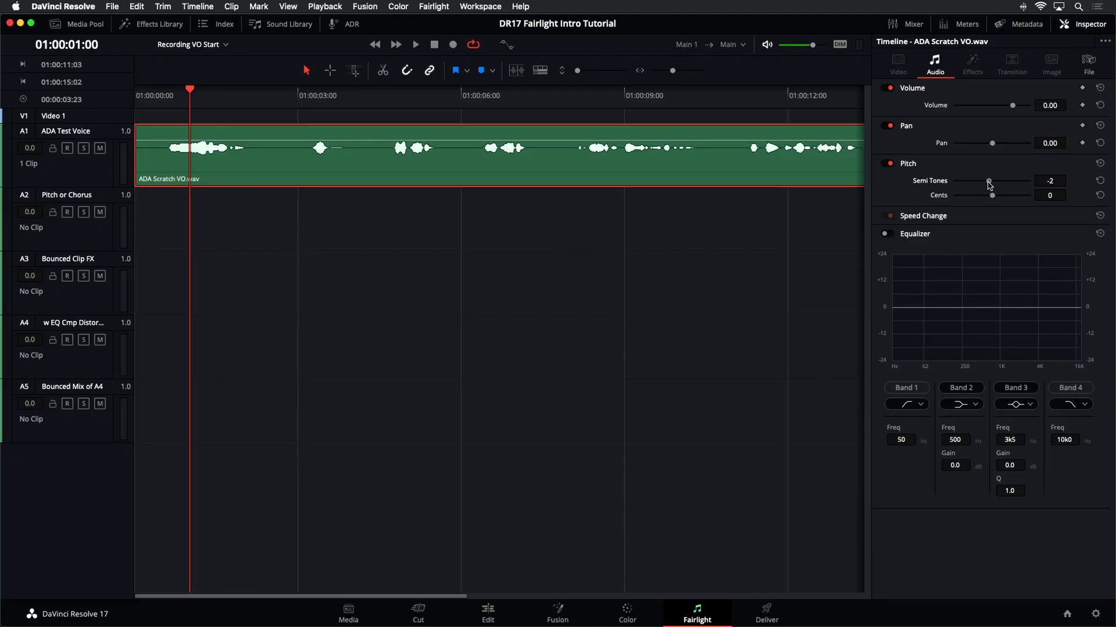
pyautogui.moveTo(989, 185); pyautogui.dragTo(976, 188)
pyautogui.click(1100, 163)
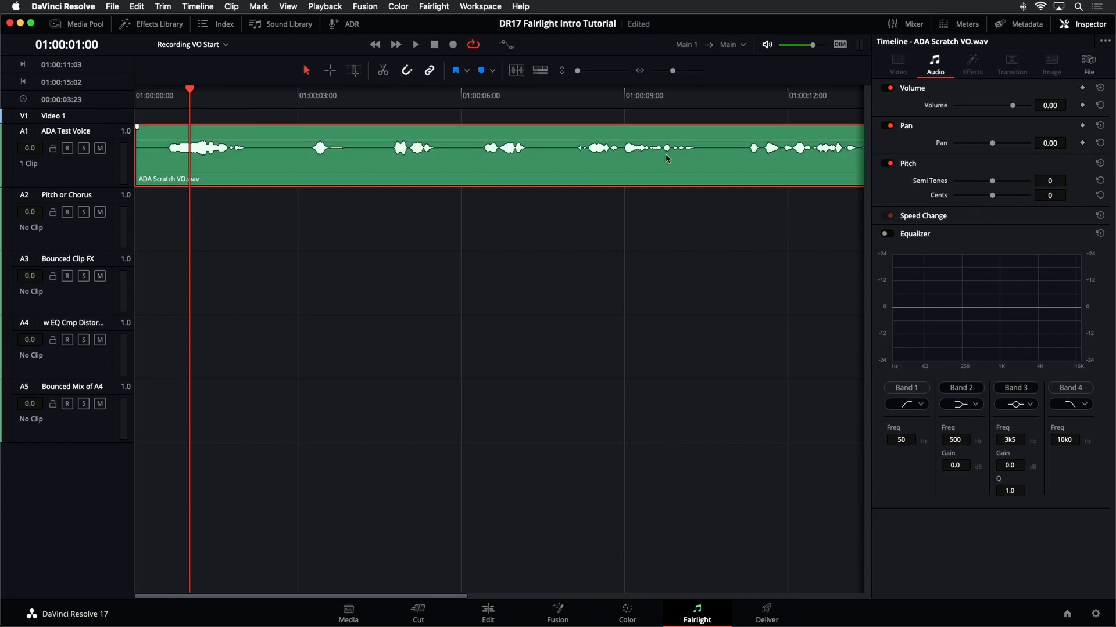
# - Audition the voice clip at several semitone pitch shifts during playback, ending back at 0
pyautogui.press('space')
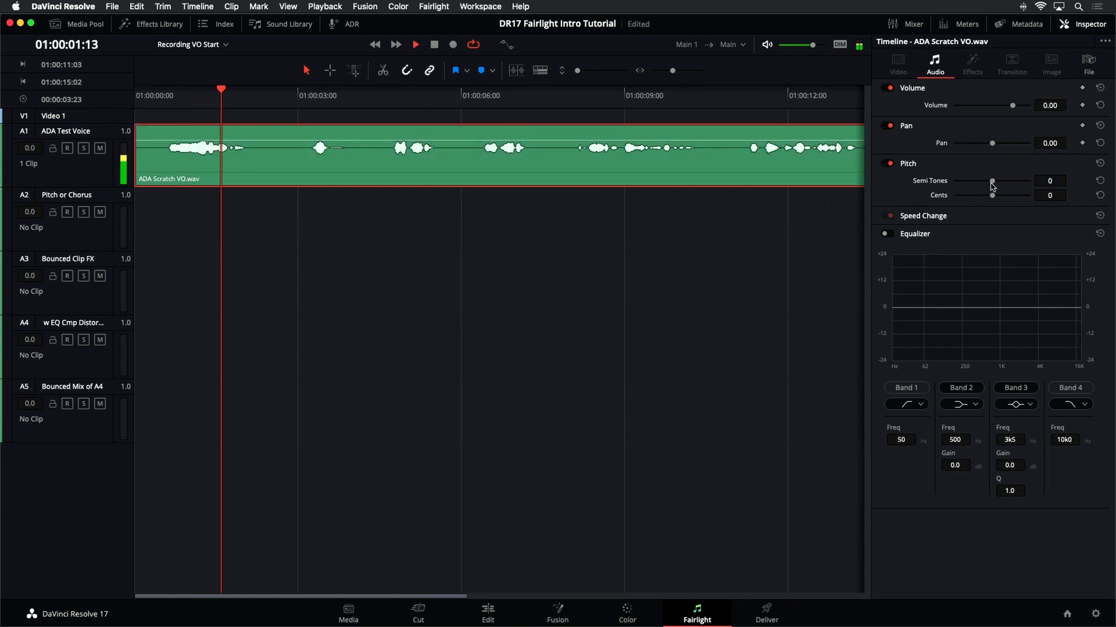
pyautogui.moveTo(992, 181); pyautogui.dragTo(1020, 187)
pyautogui.press('space')
pyautogui.press('space')
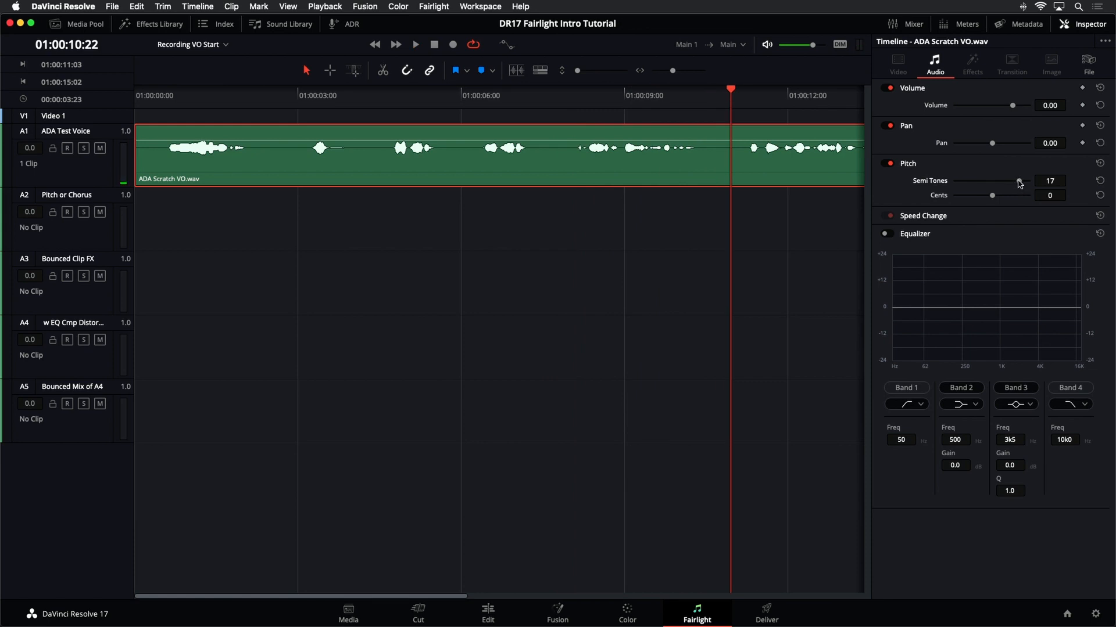
pyautogui.moveTo(993, 190); pyautogui.dragTo(998, 185)
pyautogui.press('space')
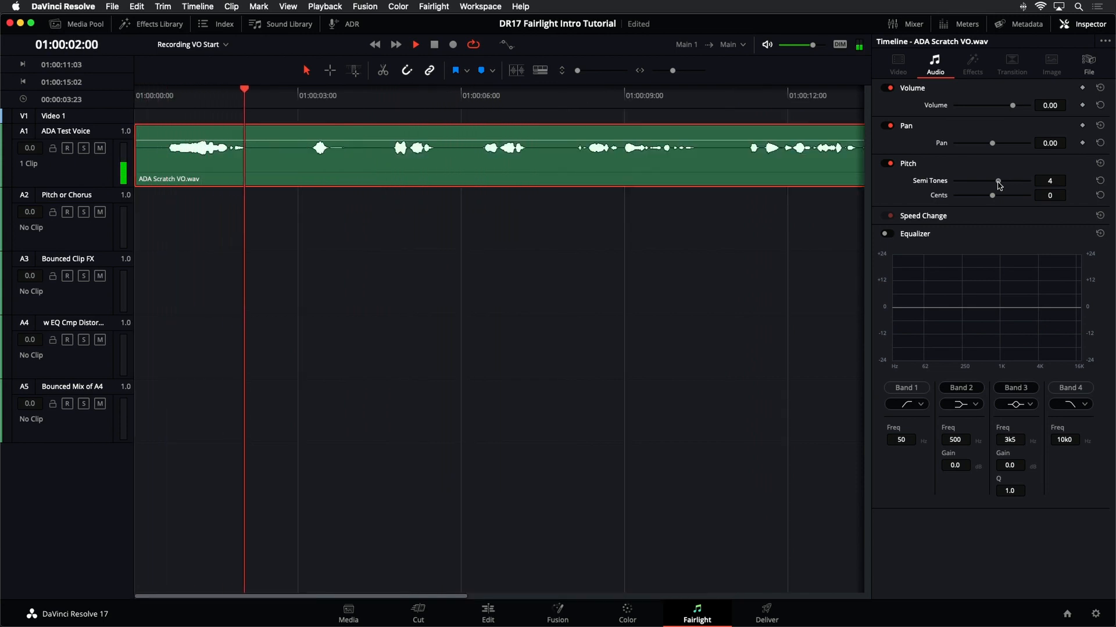
pyautogui.moveTo(997, 182); pyautogui.dragTo(999, 181)
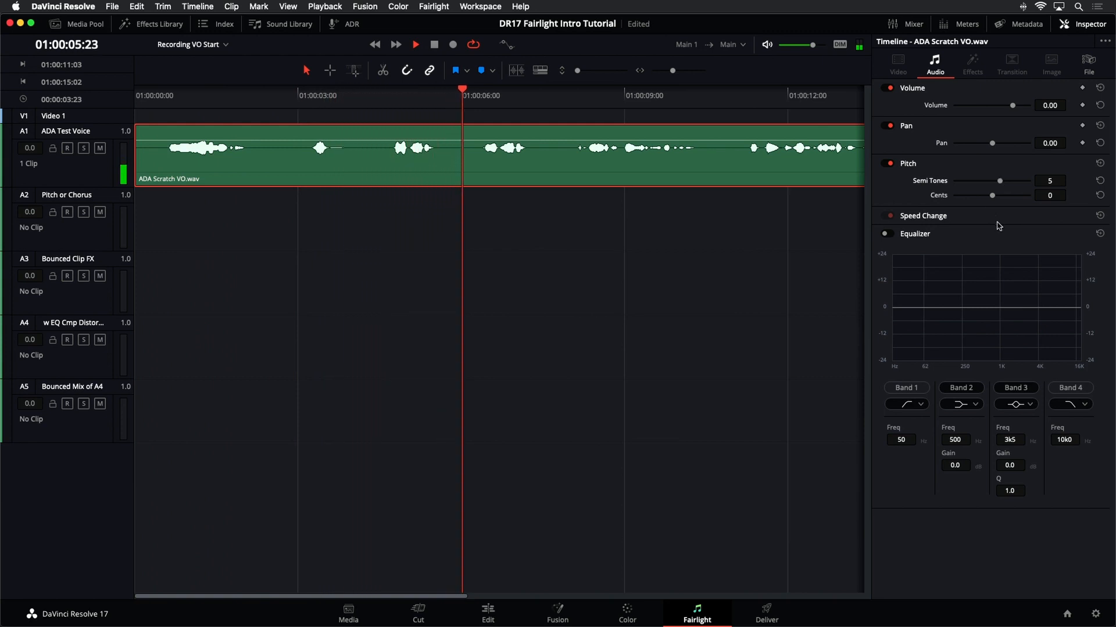
pyautogui.press('space')
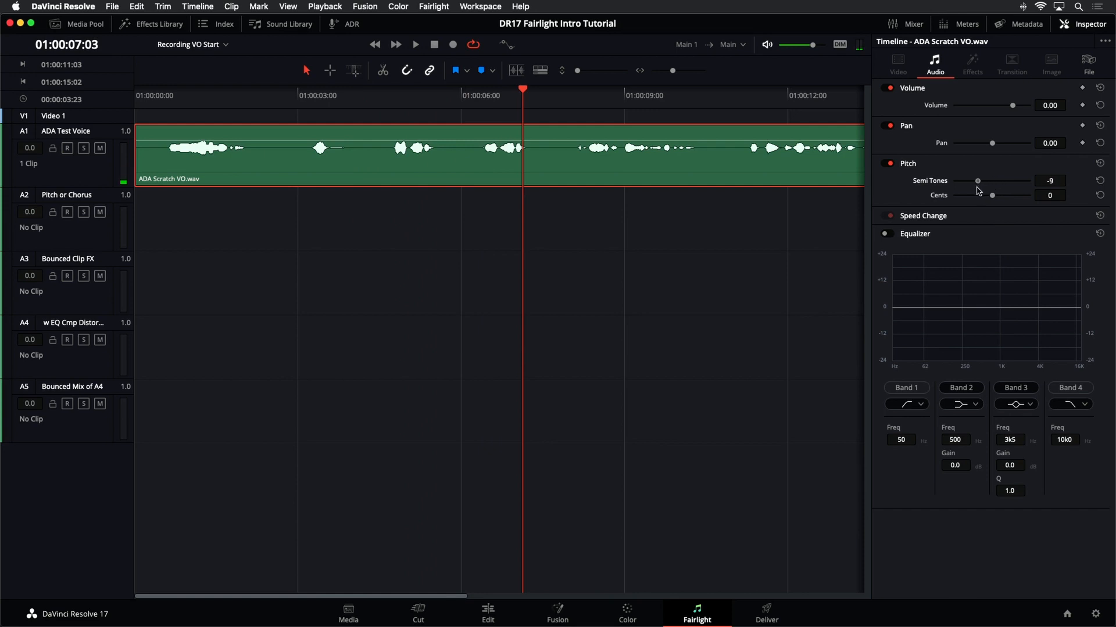
pyautogui.press('space')
pyautogui.moveTo(978, 183); pyautogui.dragTo(980, 184)
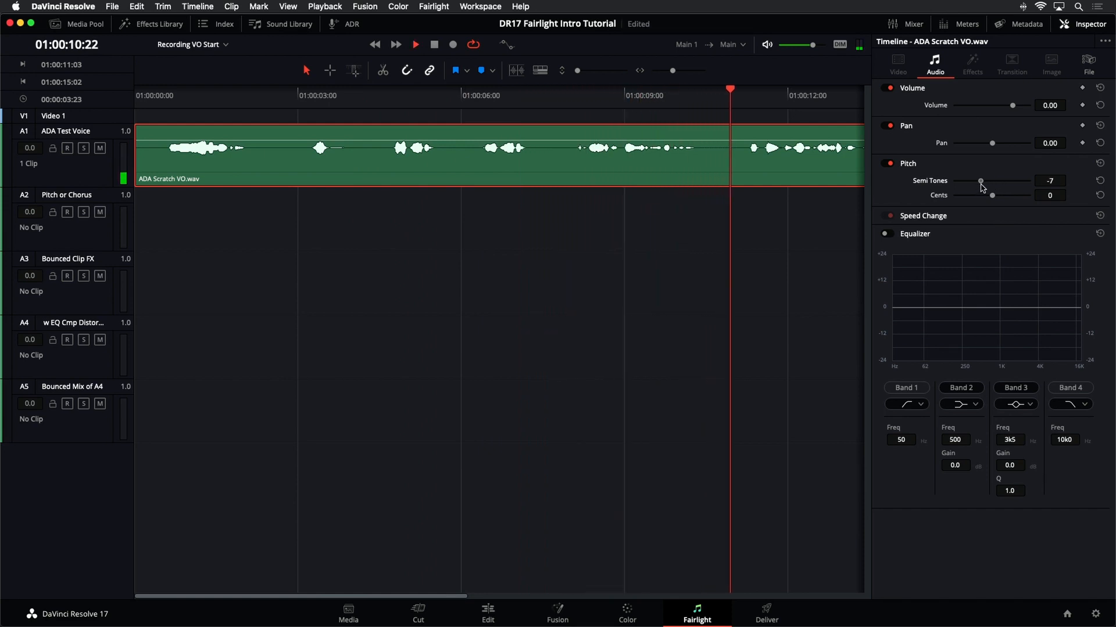
pyautogui.press('space')
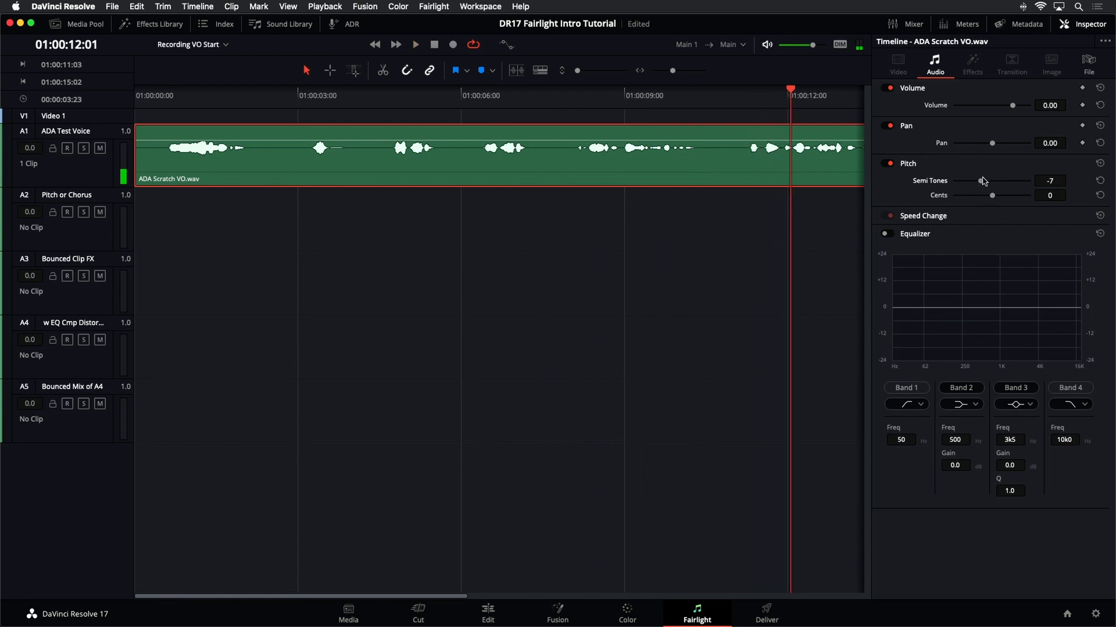
pyautogui.moveTo(991, 181); pyautogui.dragTo(992, 181)
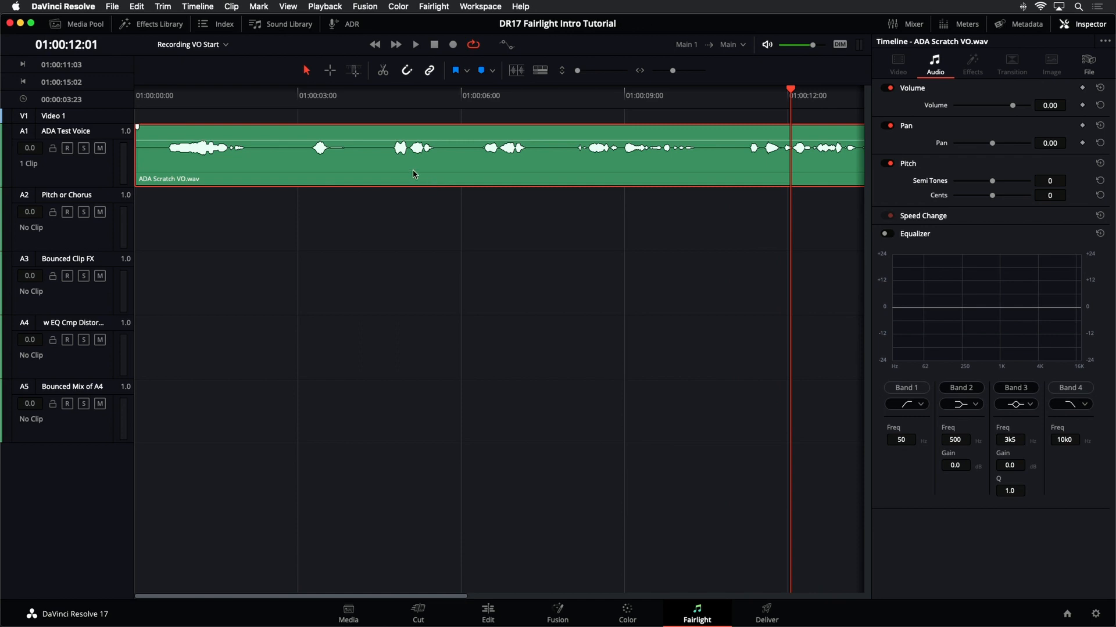
# - Copy the voice clip onto the Pitch or Chorus track, shift the original down 12 semitones, and play
pyautogui.moveTo(413, 171); pyautogui.dragTo(411, 199)
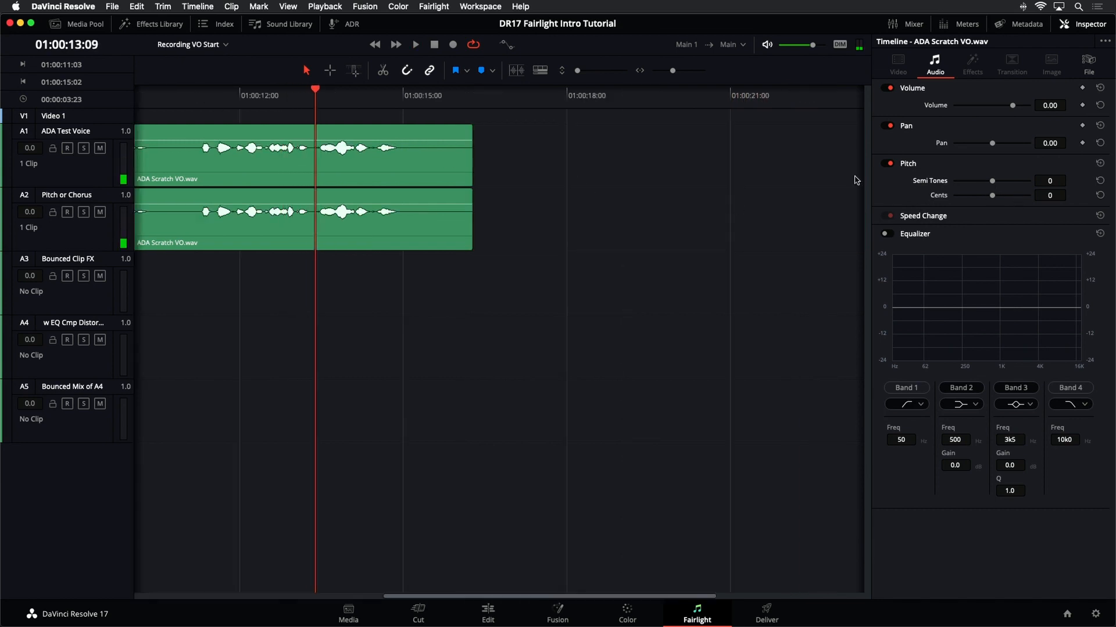
pyautogui.moveTo(992, 180); pyautogui.dragTo(984, 182)
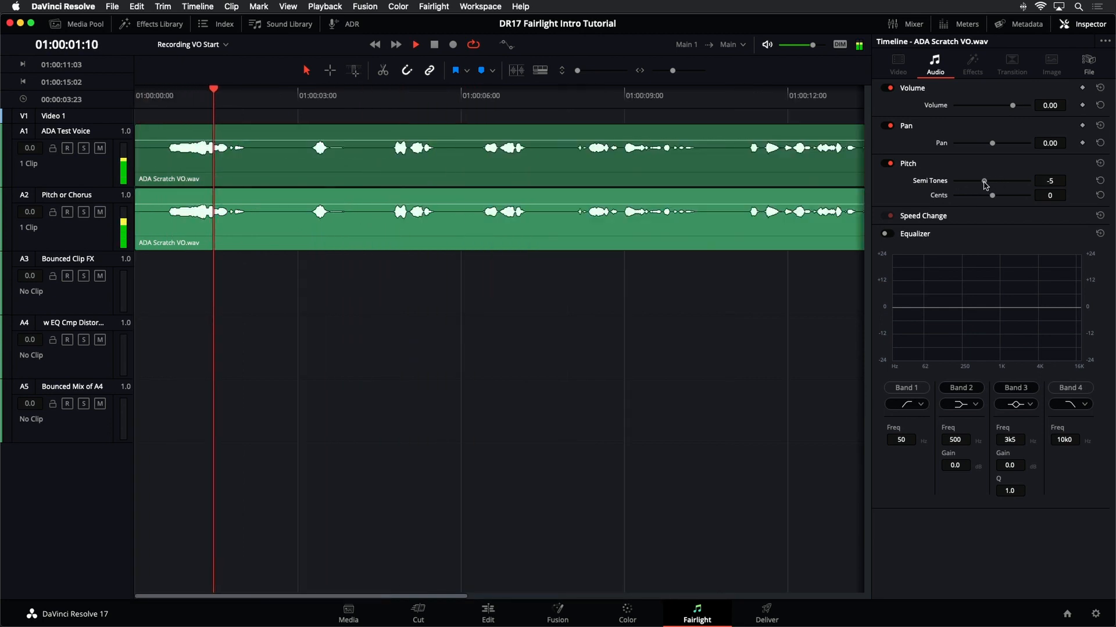
pyautogui.moveTo(984, 181); pyautogui.dragTo(974, 185)
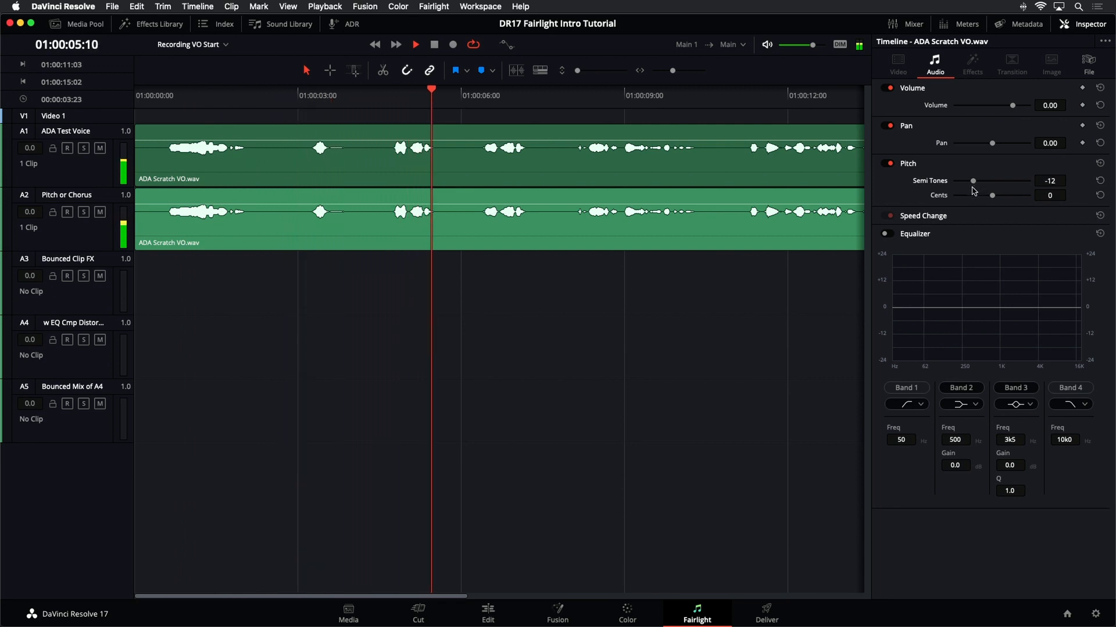
pyautogui.press('space')
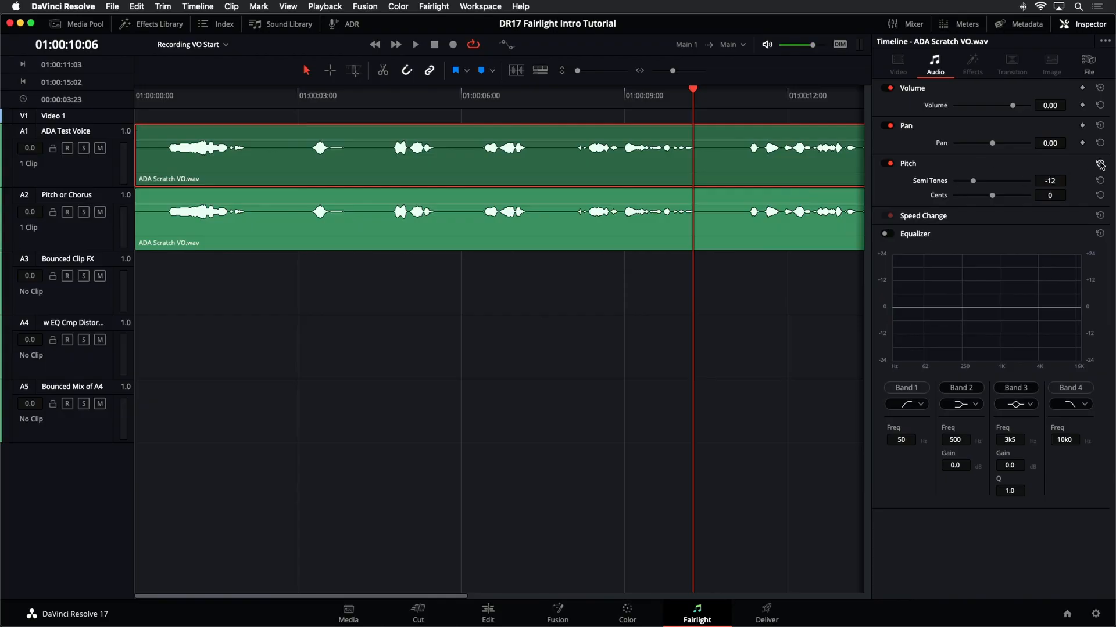
# - Shift the copy on the Pitch or Chorus track down 12 semitones, lower its volume to -5.80 dB, and play
pyautogui.click(705, 228)
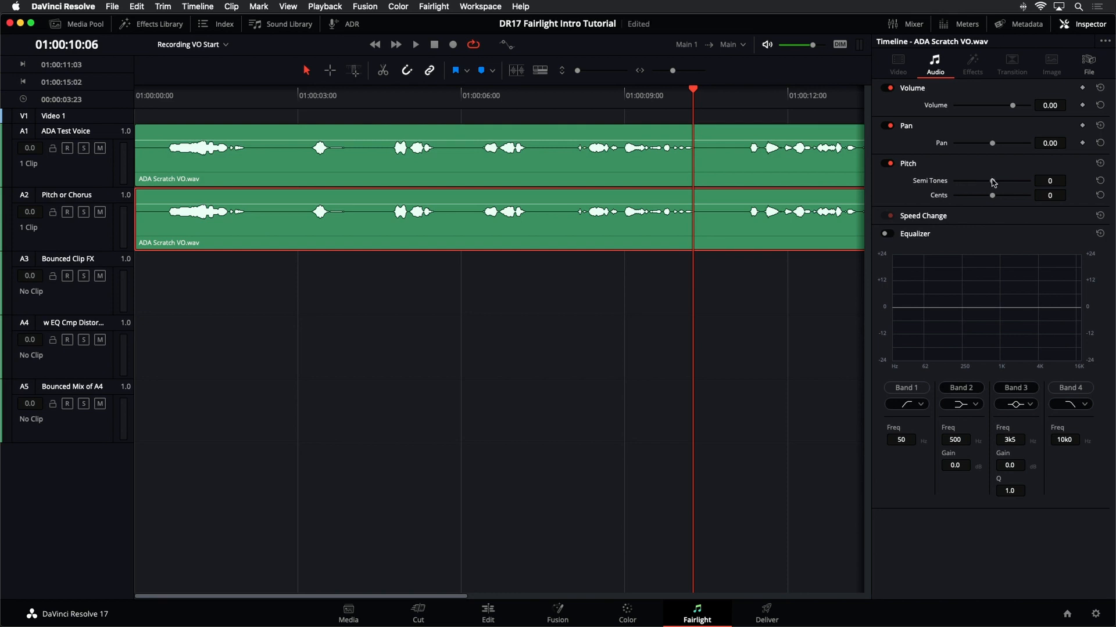
pyautogui.moveTo(993, 183); pyautogui.dragTo(987, 185)
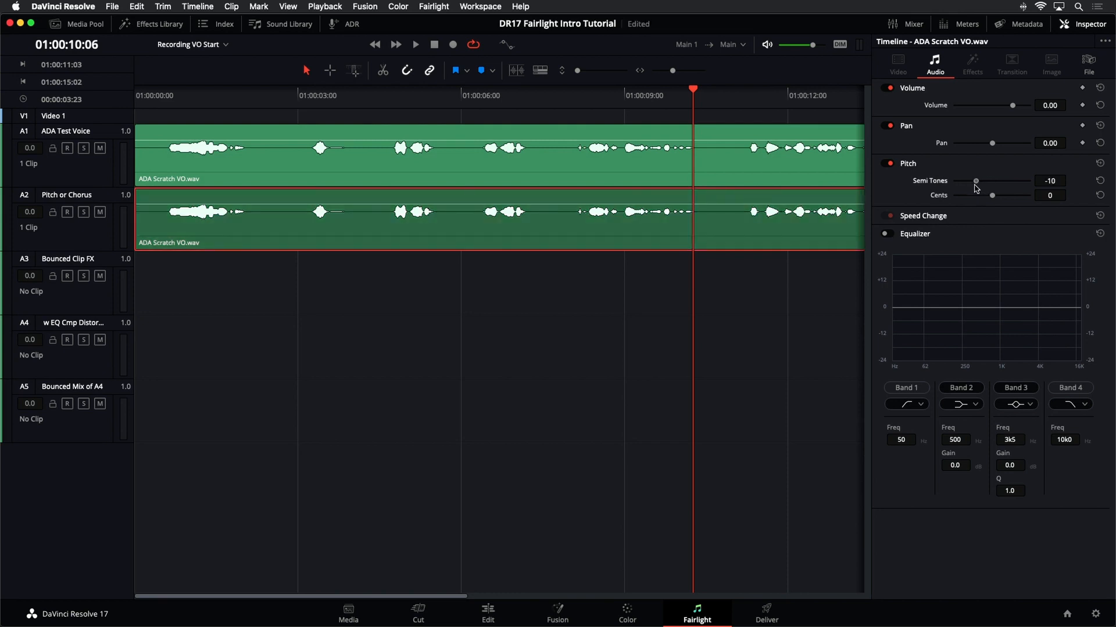
pyautogui.press('space')
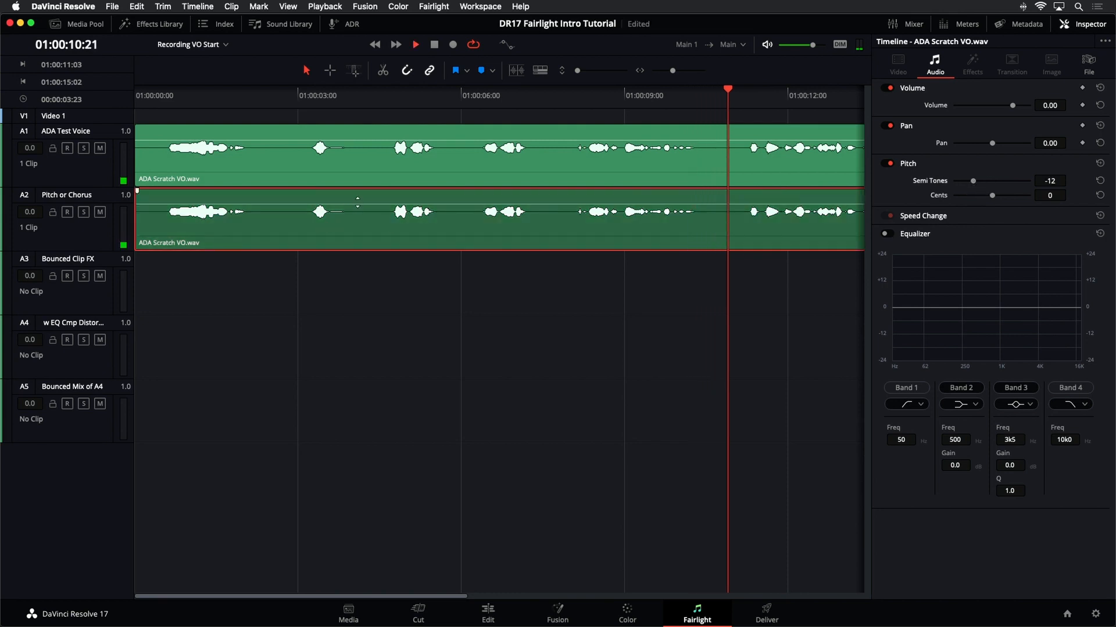
pyautogui.moveTo(357, 204); pyautogui.dragTo(358, 204)
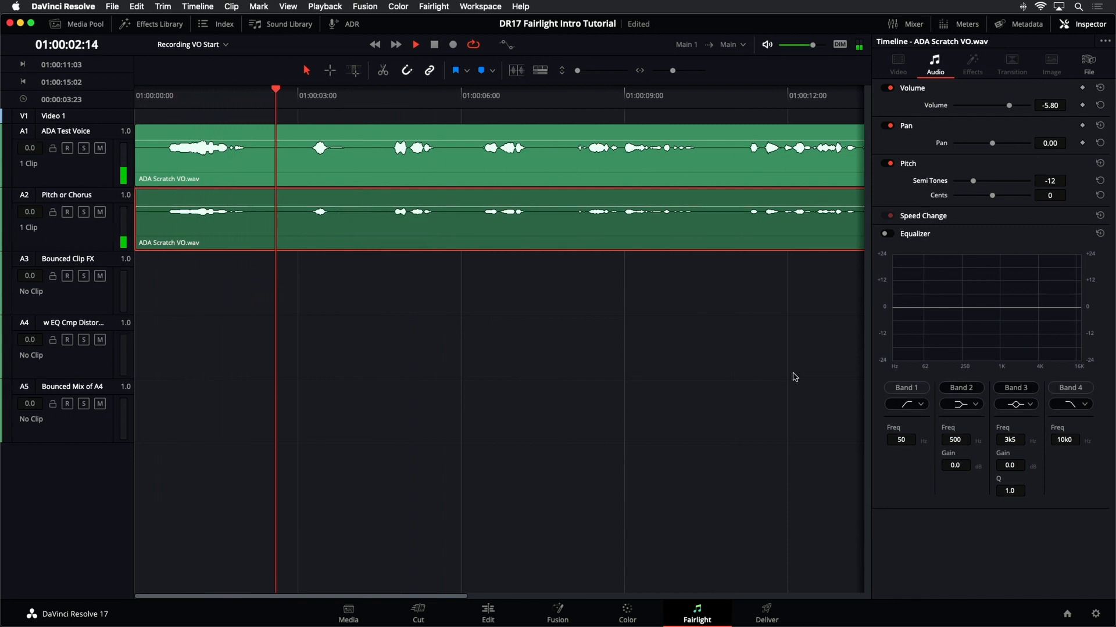
pyautogui.press('space')
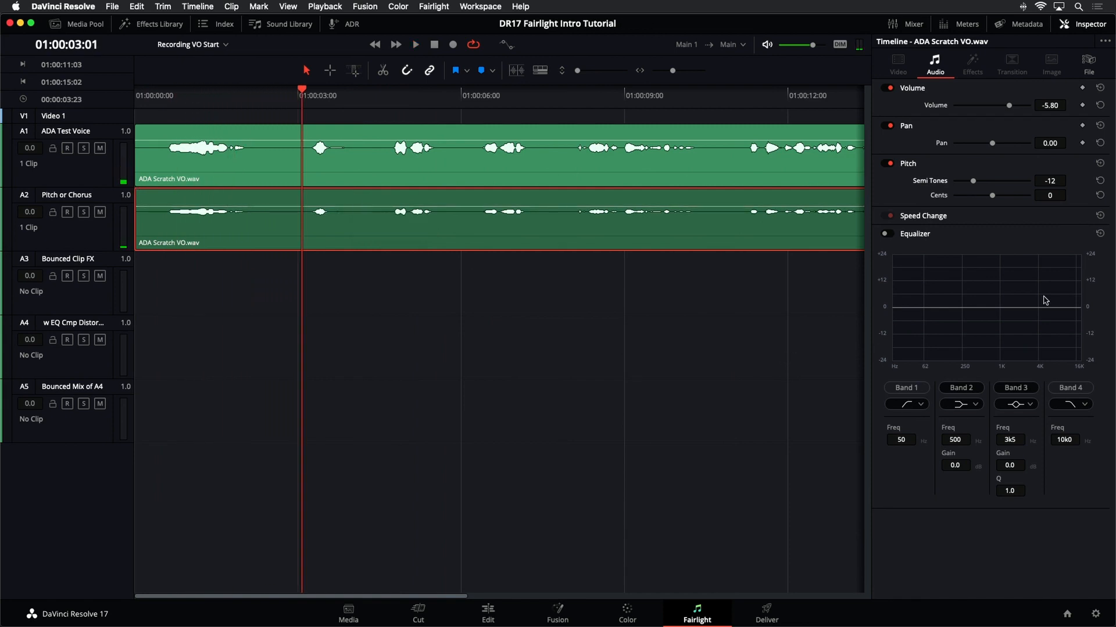
# - Reset the copy's pitch and volume settings
pyautogui.click(1099, 165)
pyautogui.moveTo(352, 200)
pyautogui.mouseDown()
pyautogui.moveTo(347, 215)
pyautogui.moveTo(354, 200)
pyautogui.mouseUp()
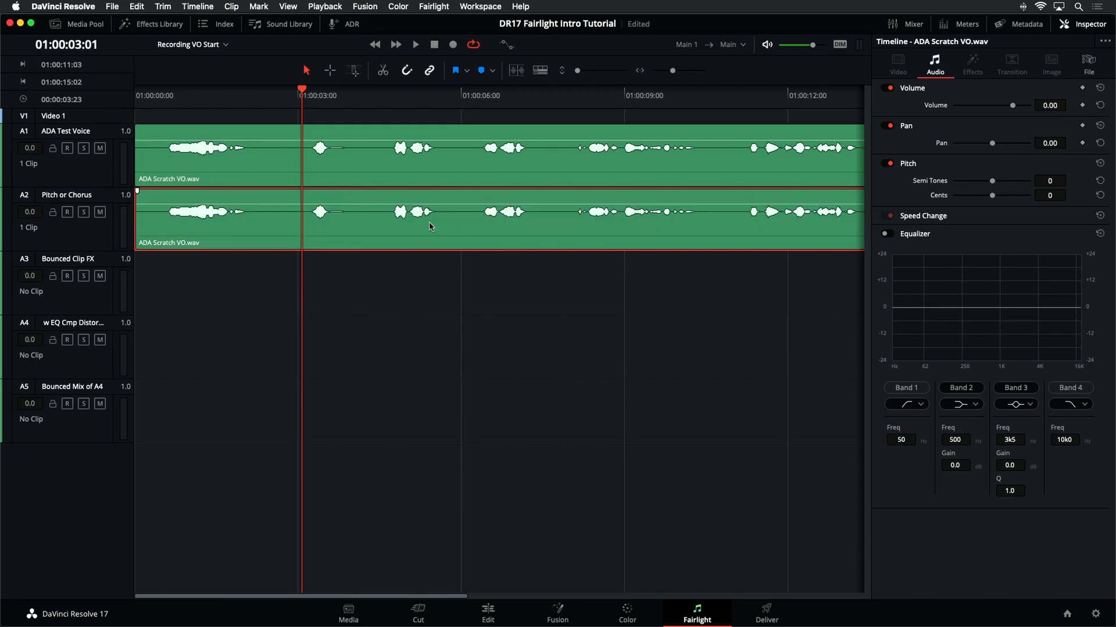
# - Add the Chorus effect from the Fairlight FX library to the copy on the Pitch or Chorus track
pyautogui.press('super+minus')
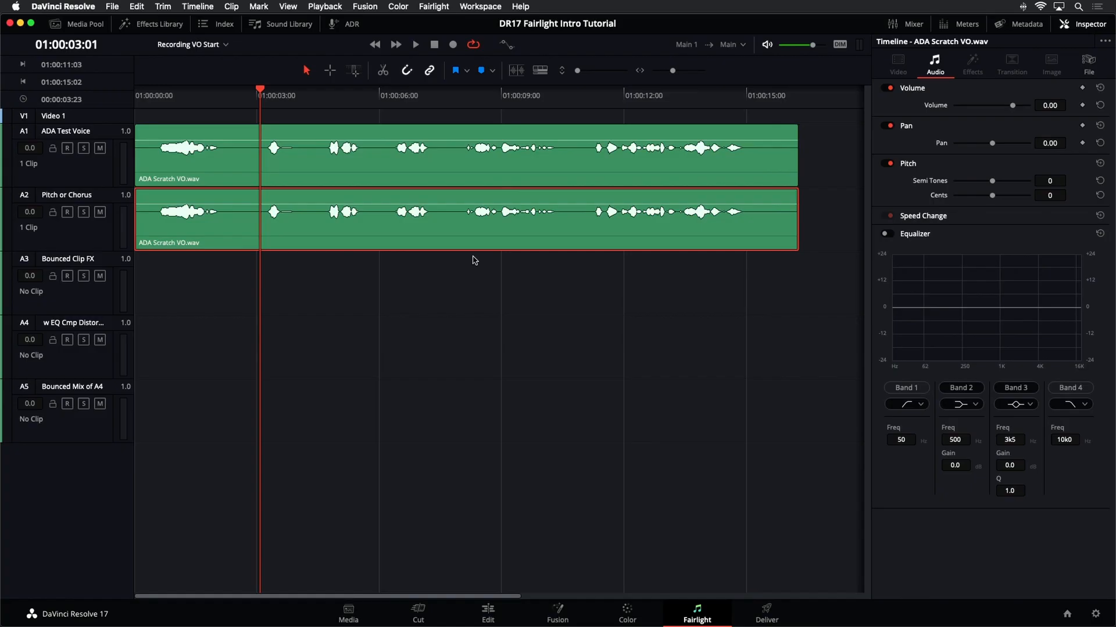
pyautogui.click(139, 30)
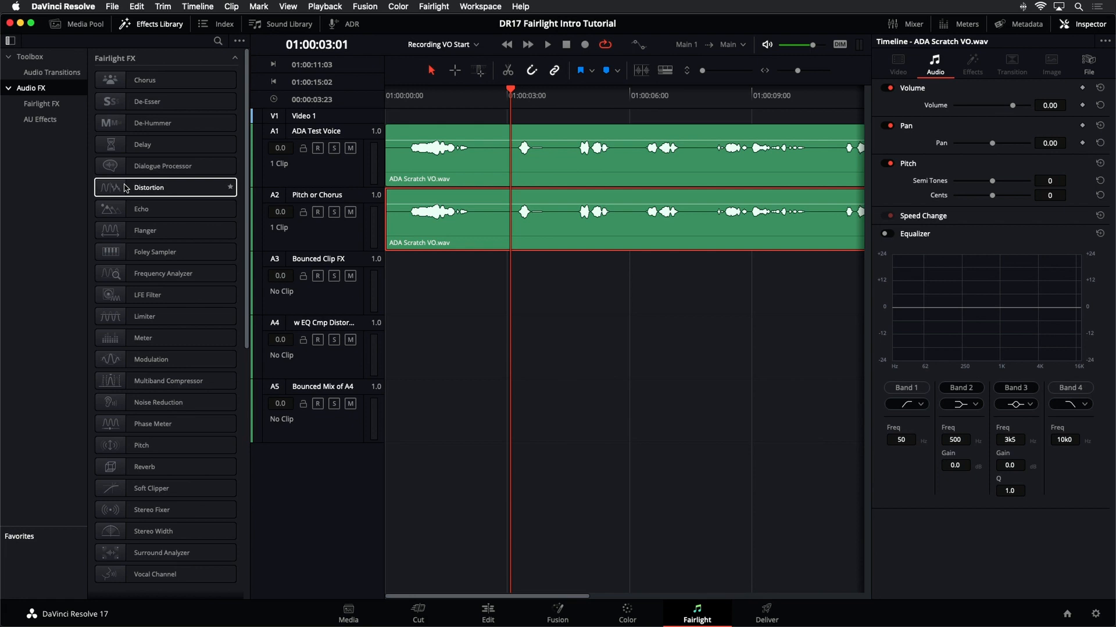
pyautogui.click(153, 87)
pyautogui.moveTo(147, 86); pyautogui.dragTo(405, 222)
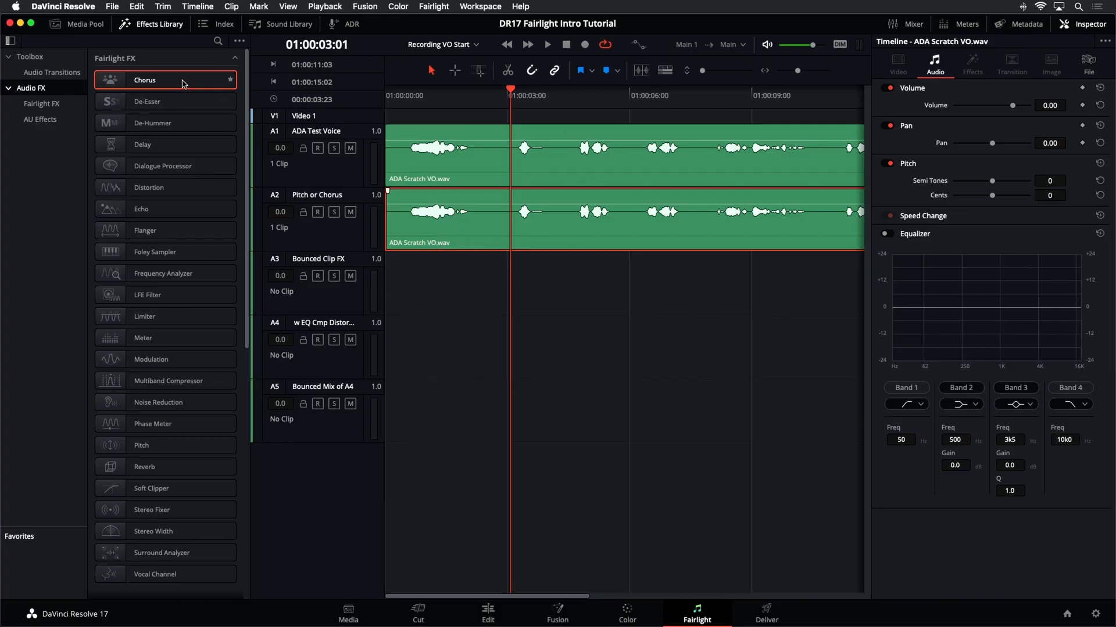
pyautogui.moveTo(185, 85); pyautogui.dragTo(448, 243)
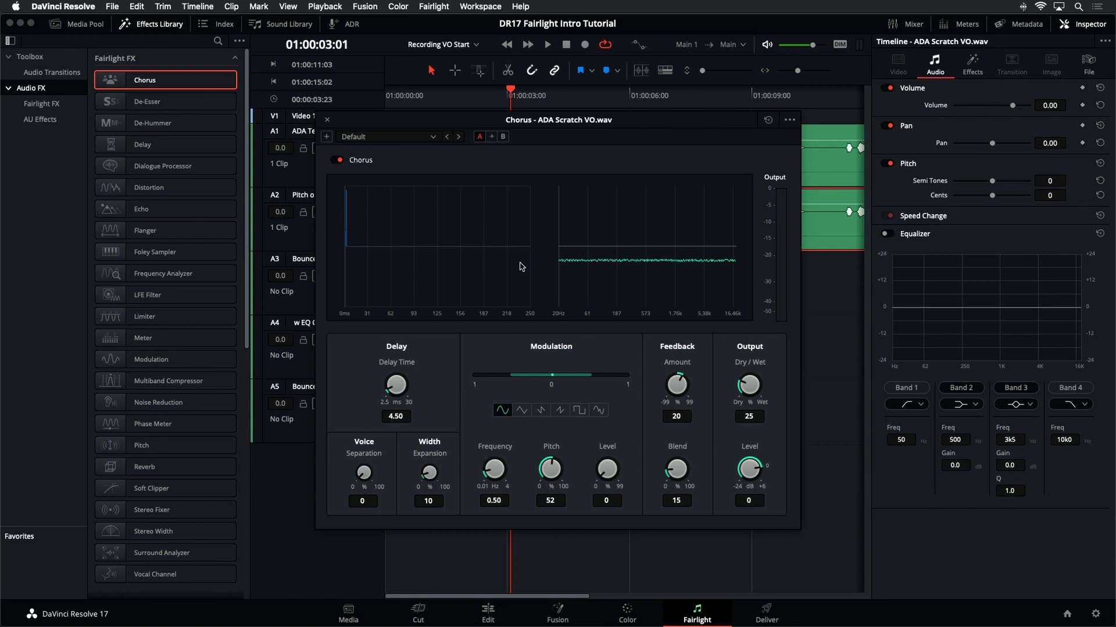
# - Show the Chorus settings in the inspector's Effects tab and close the Chorus plug-in window
pyautogui.moveTo(428, 117); pyautogui.dragTo(491, 172)
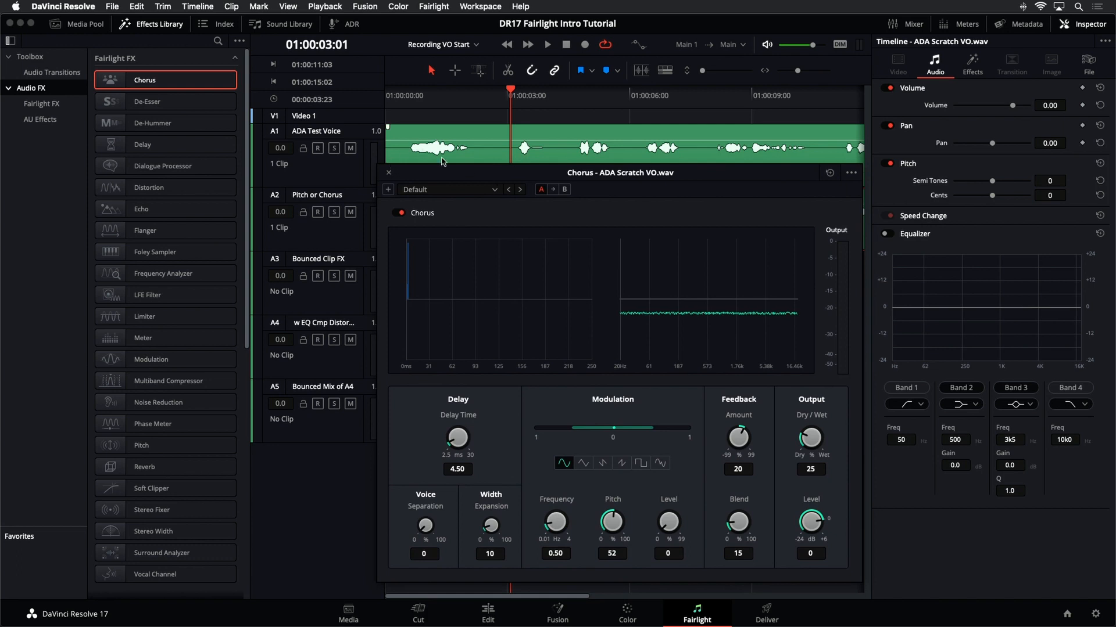
pyautogui.moveTo(750, 174); pyautogui.dragTo(758, 284)
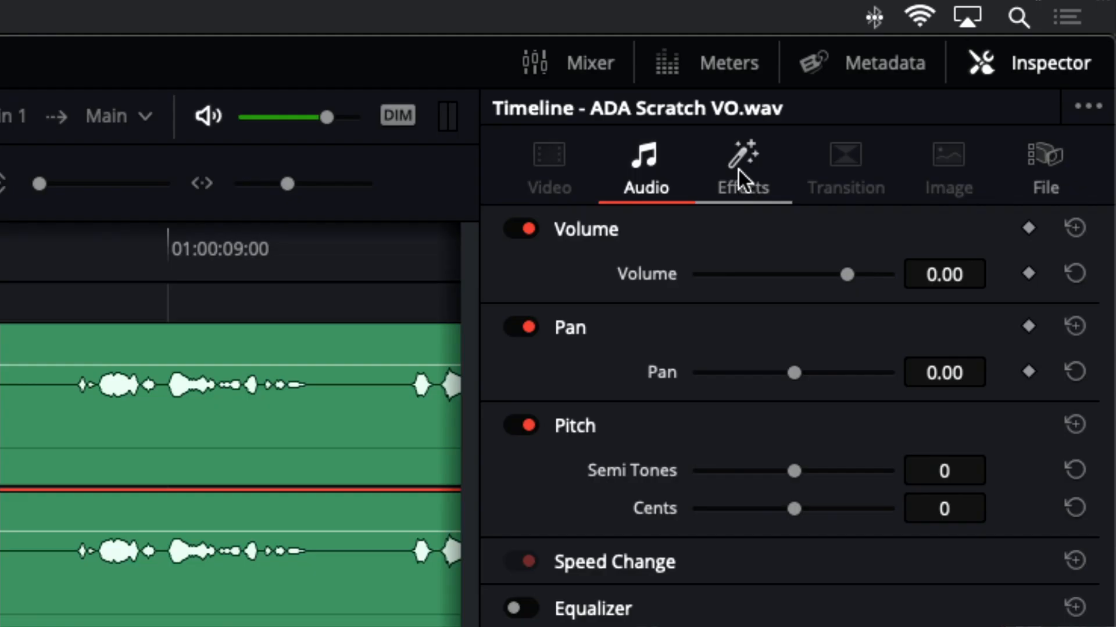
pyautogui.click(738, 169)
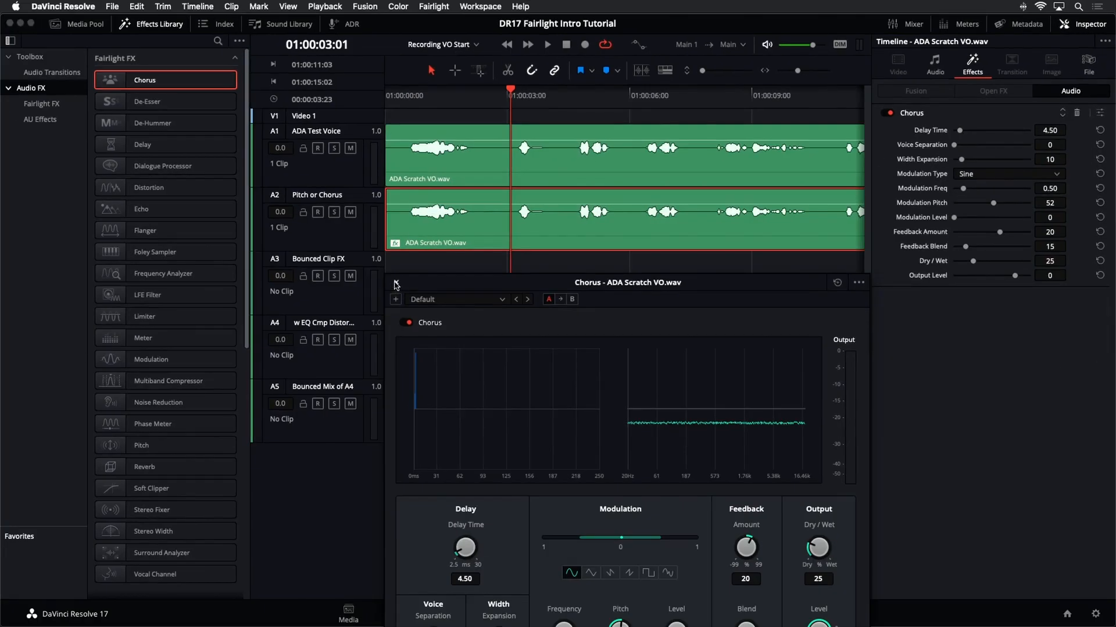
pyautogui.click(396, 284)
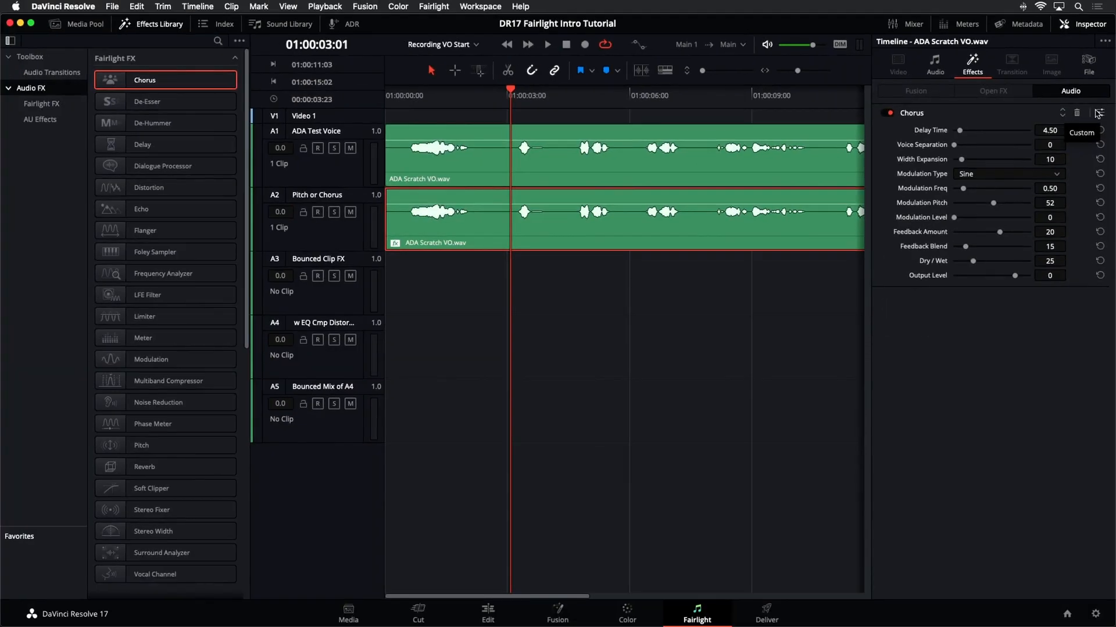
# - Reopen the Chorus plug-in window, browse its preset list, and play the chorused voice
pyautogui.click(1097, 114)
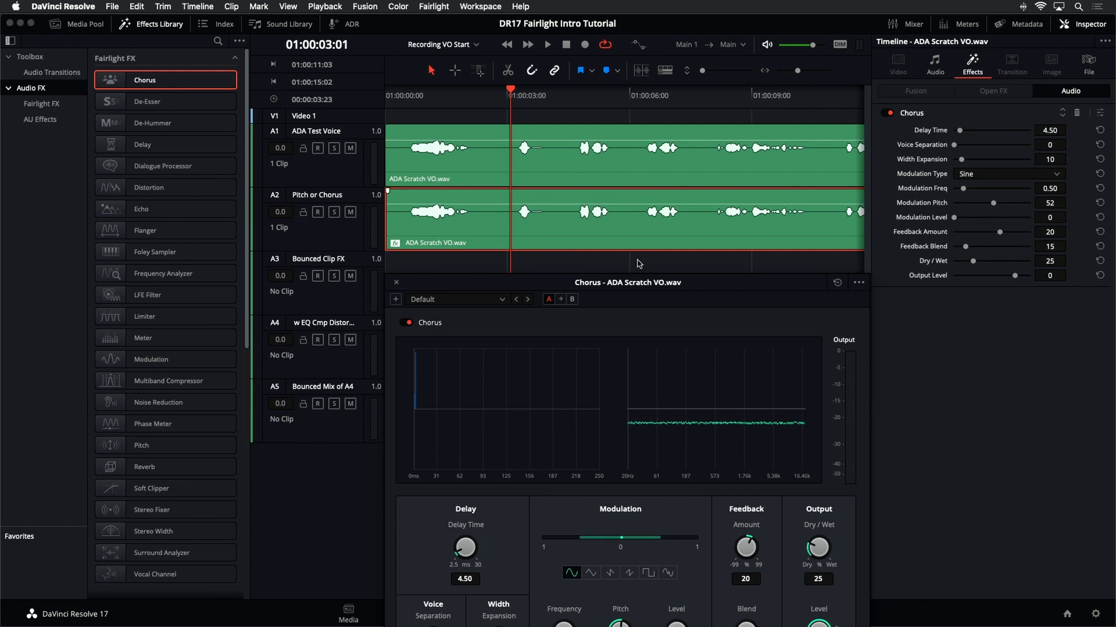
pyautogui.moveTo(622, 288); pyautogui.dragTo(585, 184)
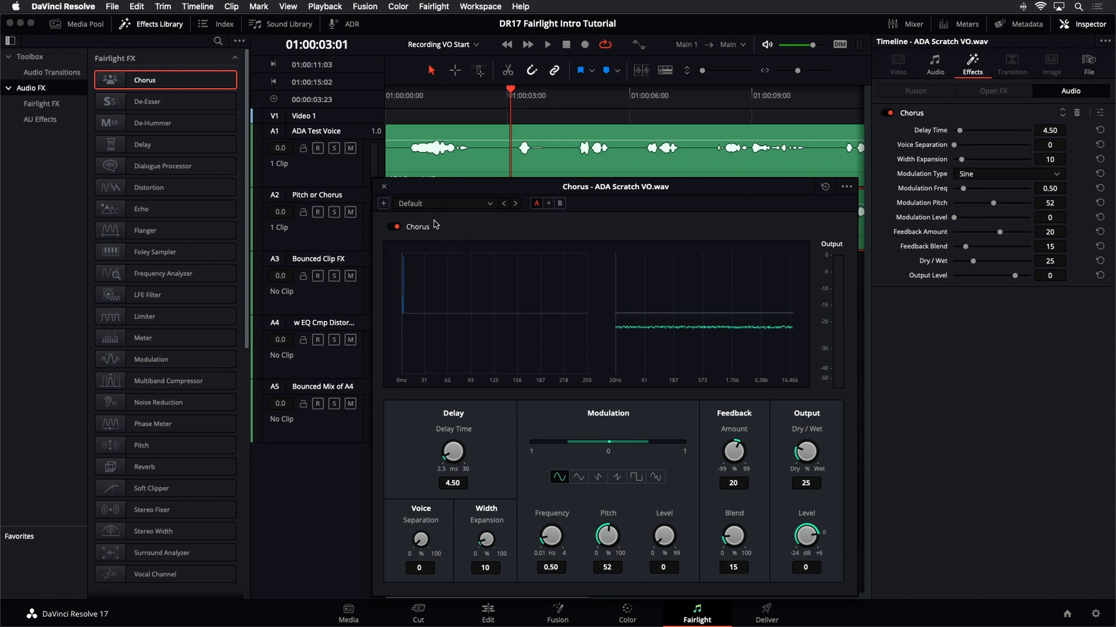
pyautogui.click(489, 204)
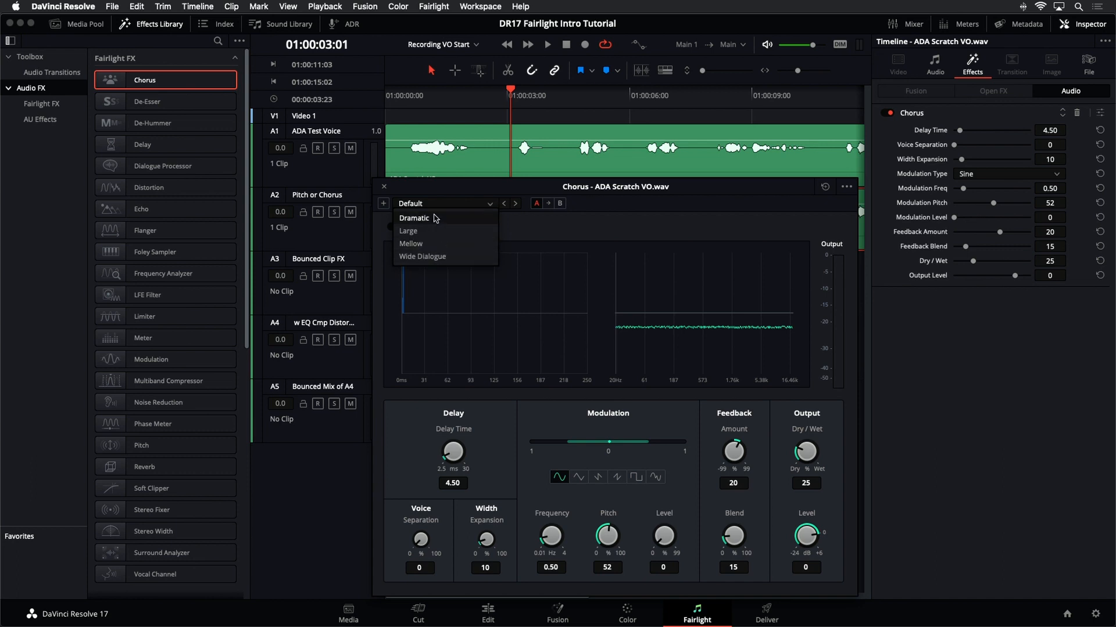
pyautogui.click(473, 194)
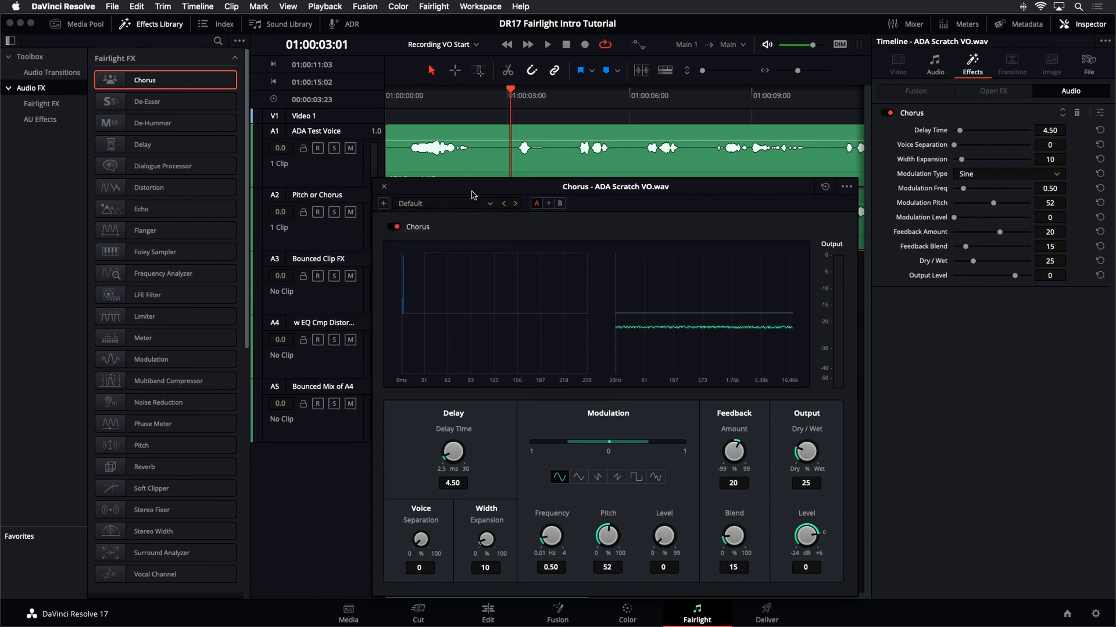
pyautogui.press('space')
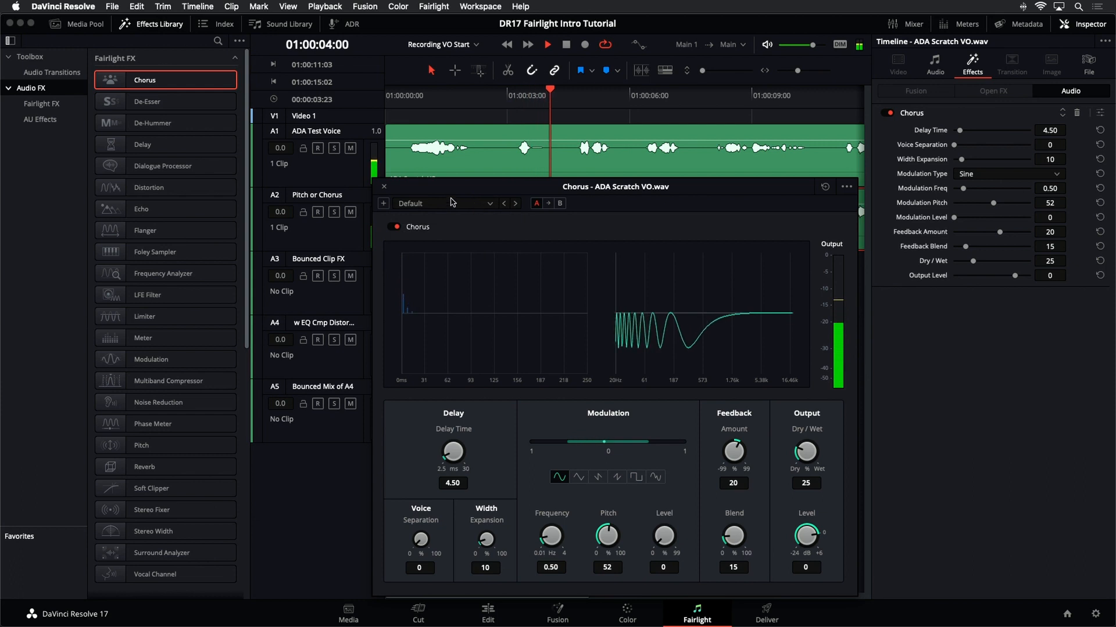
pyautogui.press('space')
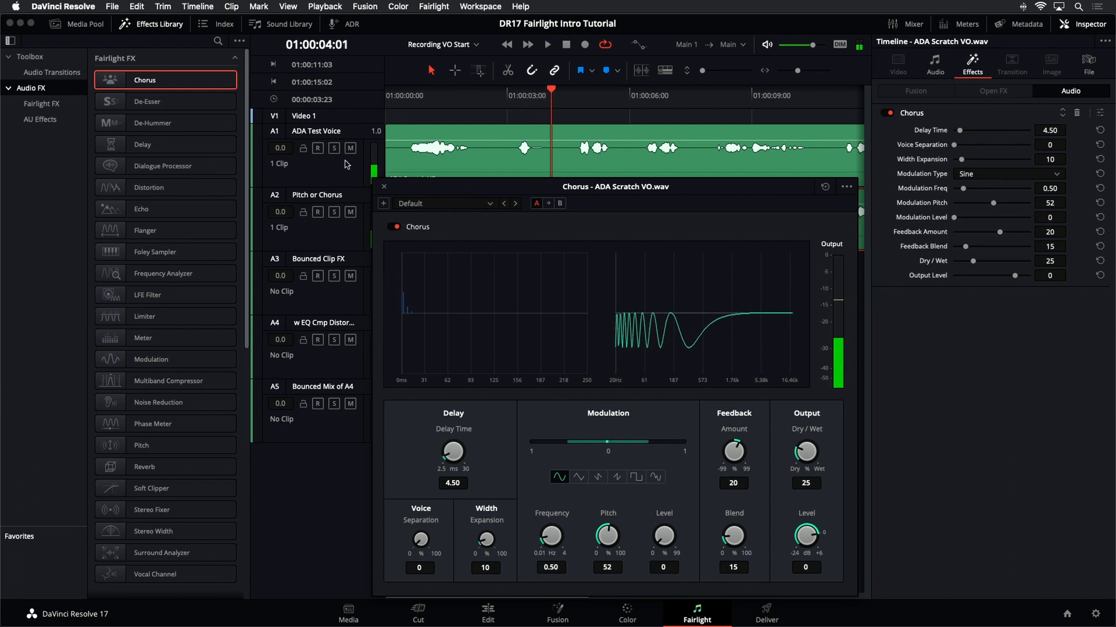
# - Solo the Pitch or Chorus track and play the chorused voice
pyautogui.click(335, 212)
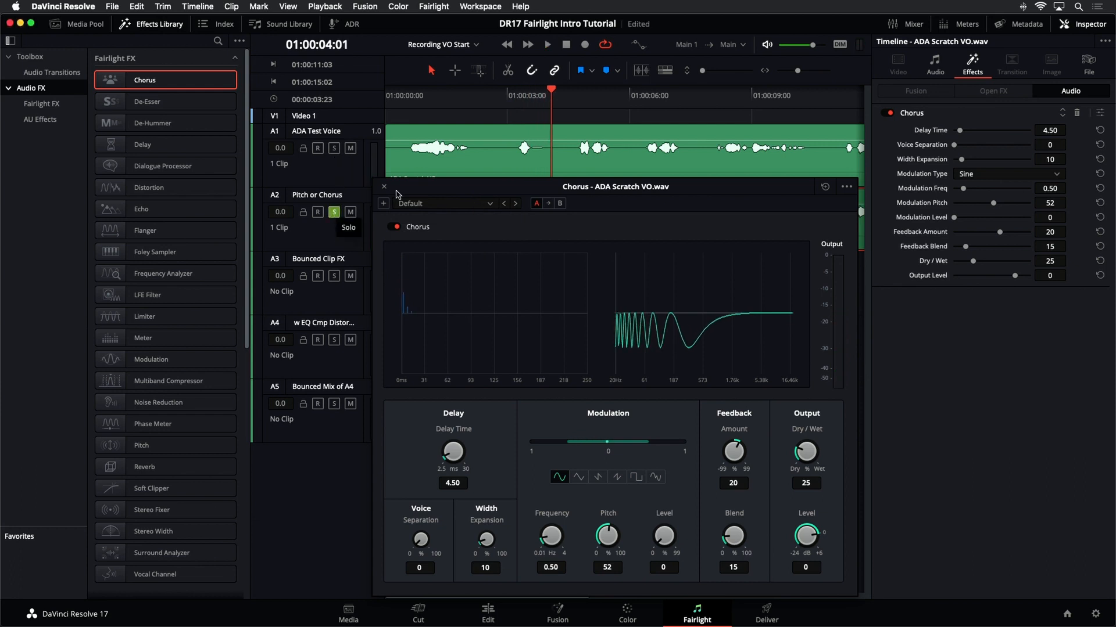
pyautogui.moveTo(398, 194)
pyautogui.mouseDown()
pyautogui.moveTo(403, 259)
pyautogui.moveTo(405, 189)
pyautogui.mouseUp()
pyautogui.press('space')
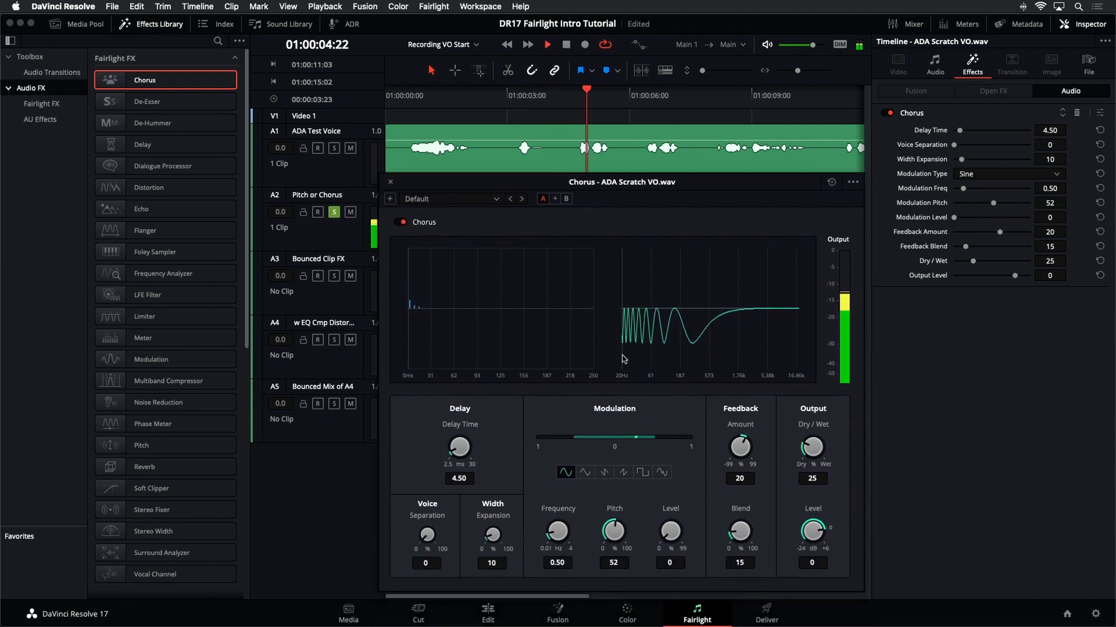
# - Load the Dramatic preset into the Chorus effect while listening to the voice
pyautogui.click(471, 199)
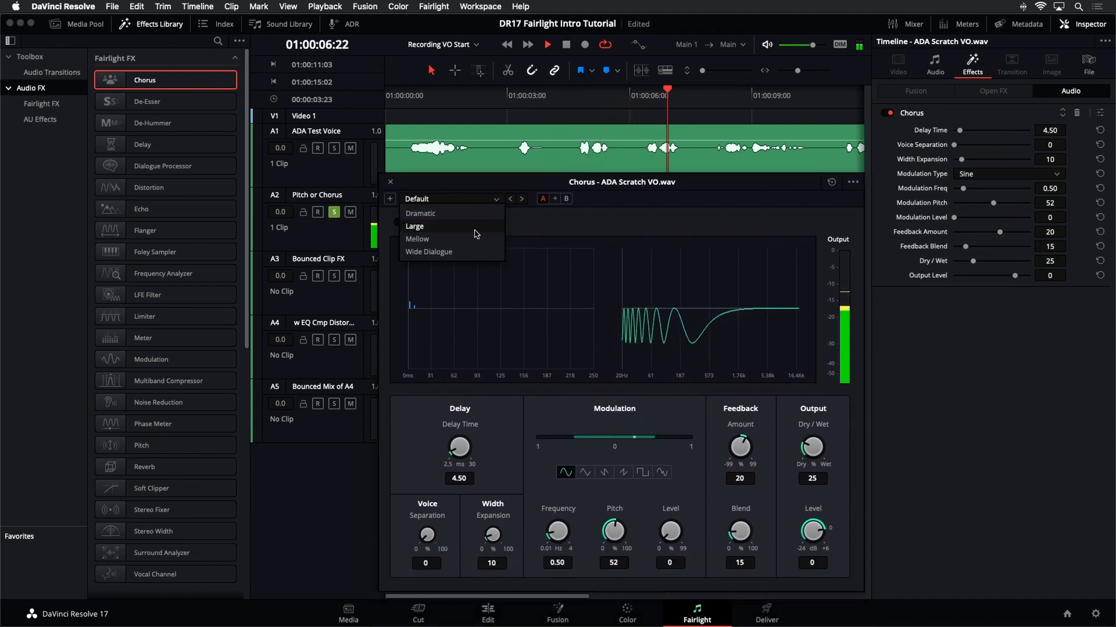
pyautogui.click(471, 219)
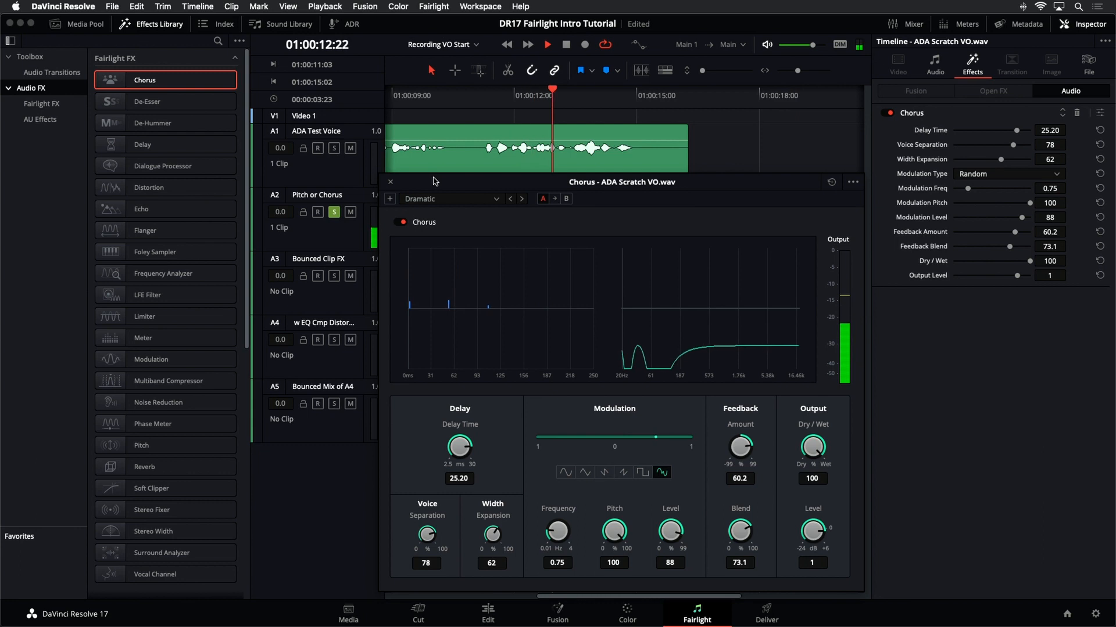
pyautogui.press('space')
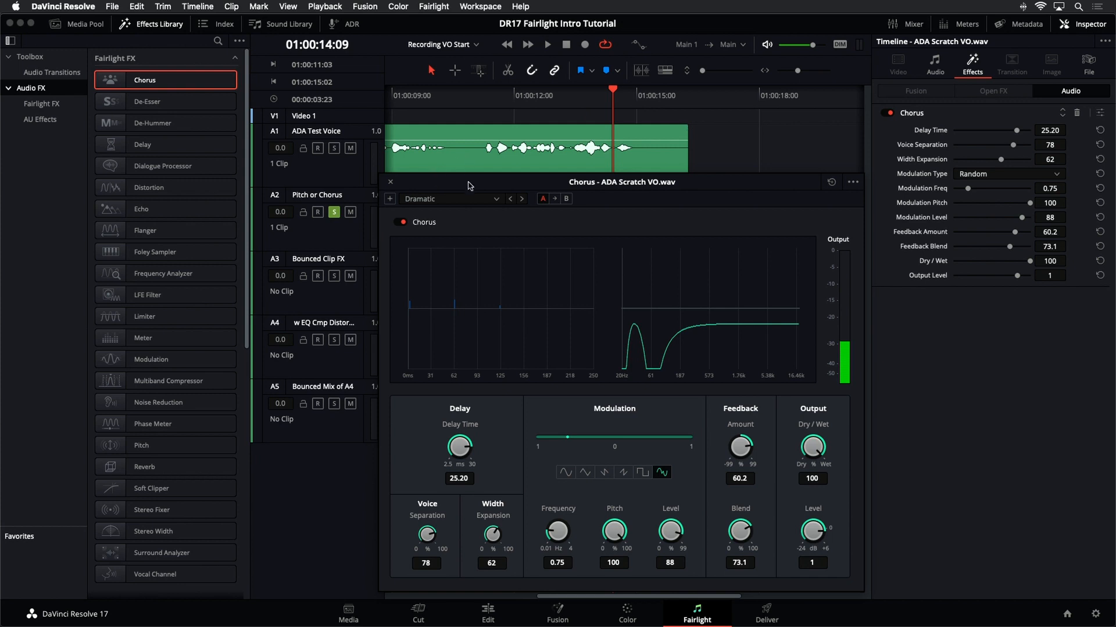
pyautogui.moveTo(469, 185); pyautogui.dragTo(471, 141)
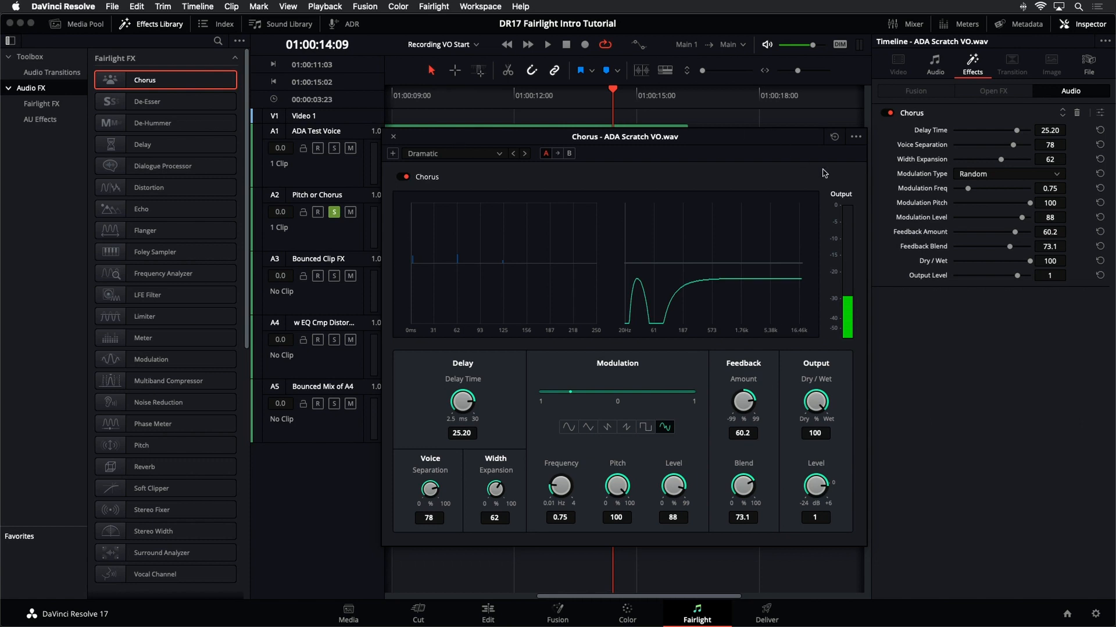
pyautogui.click(500, 154)
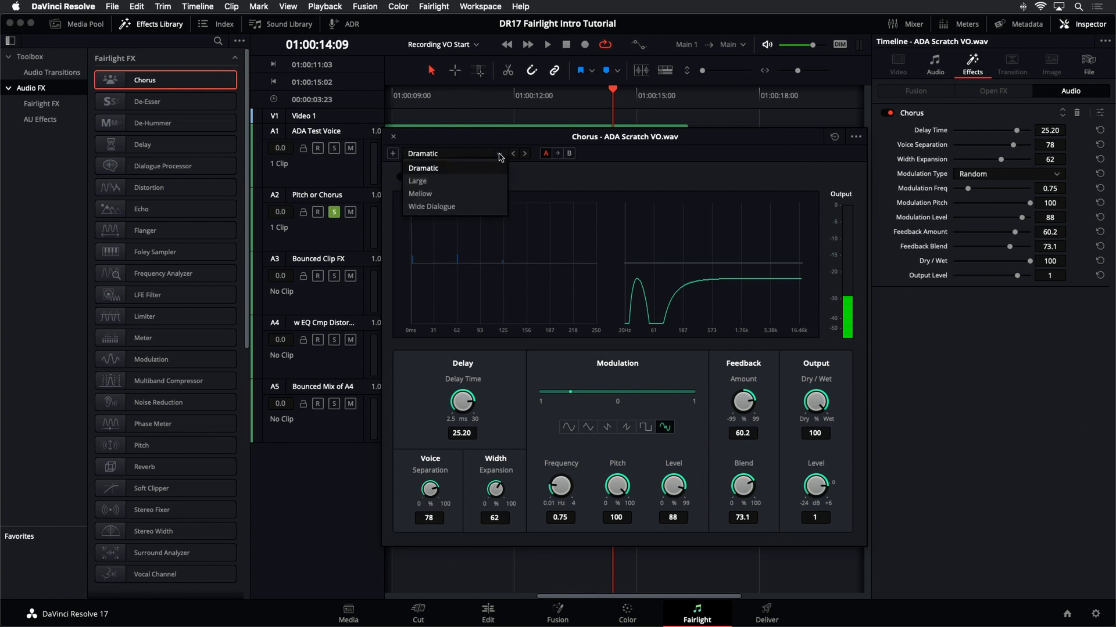
pyautogui.click(492, 157)
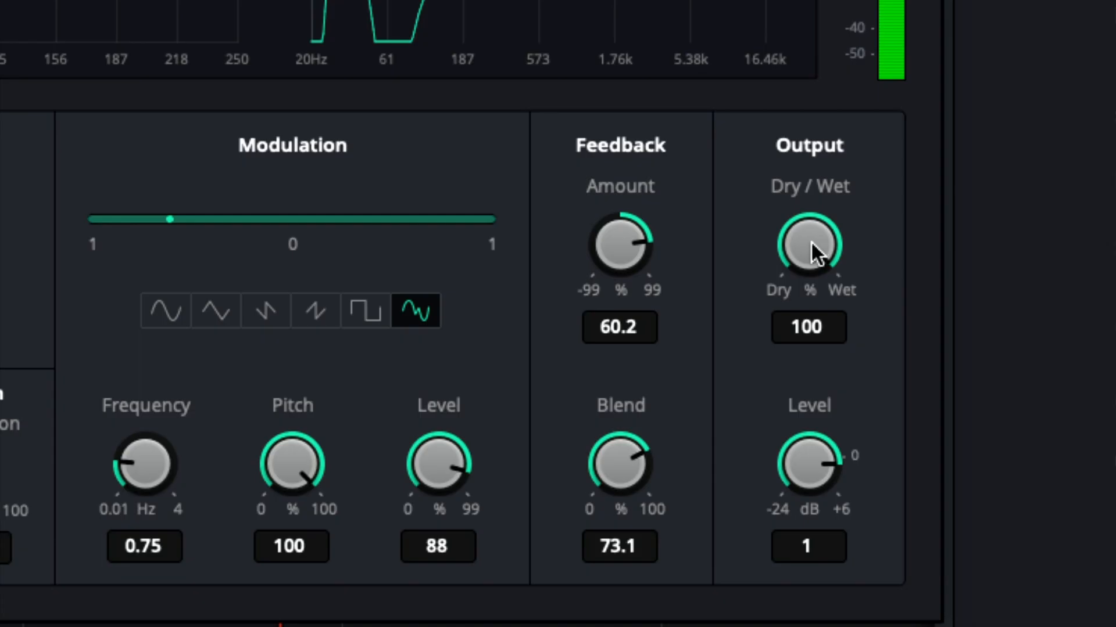
# - Try lowering the Chorus Dry/Wet mix, then return it to 100
pyautogui.moveTo(817, 404); pyautogui.dragTo(755, 397)
pyautogui.moveTo(654, 236); pyautogui.dragTo(737, 236)
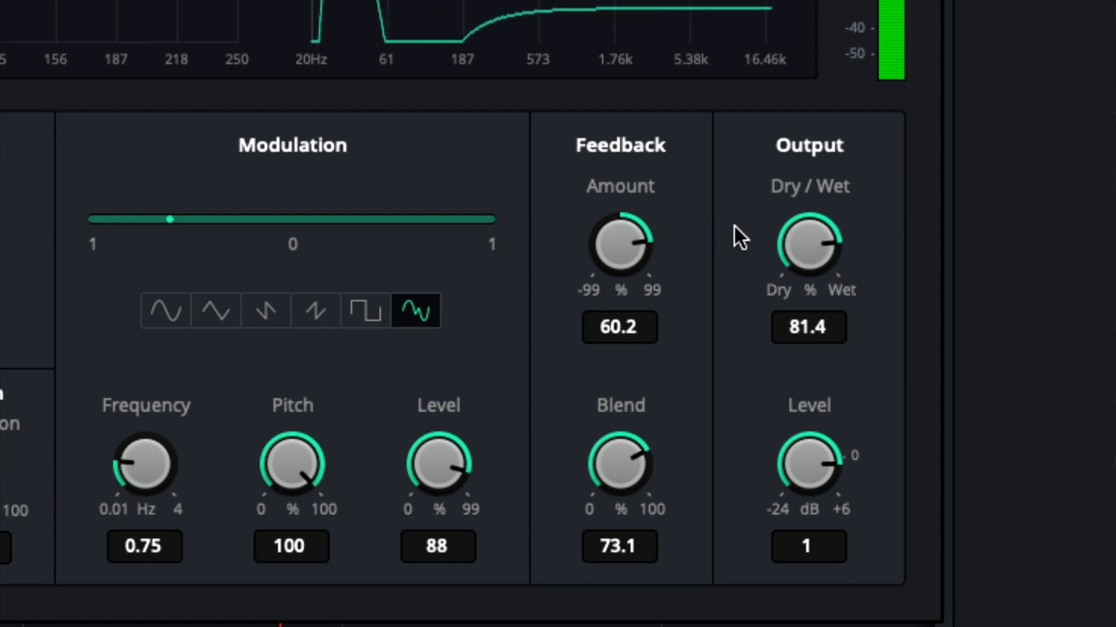
pyautogui.scroll(-5, 809, 243)
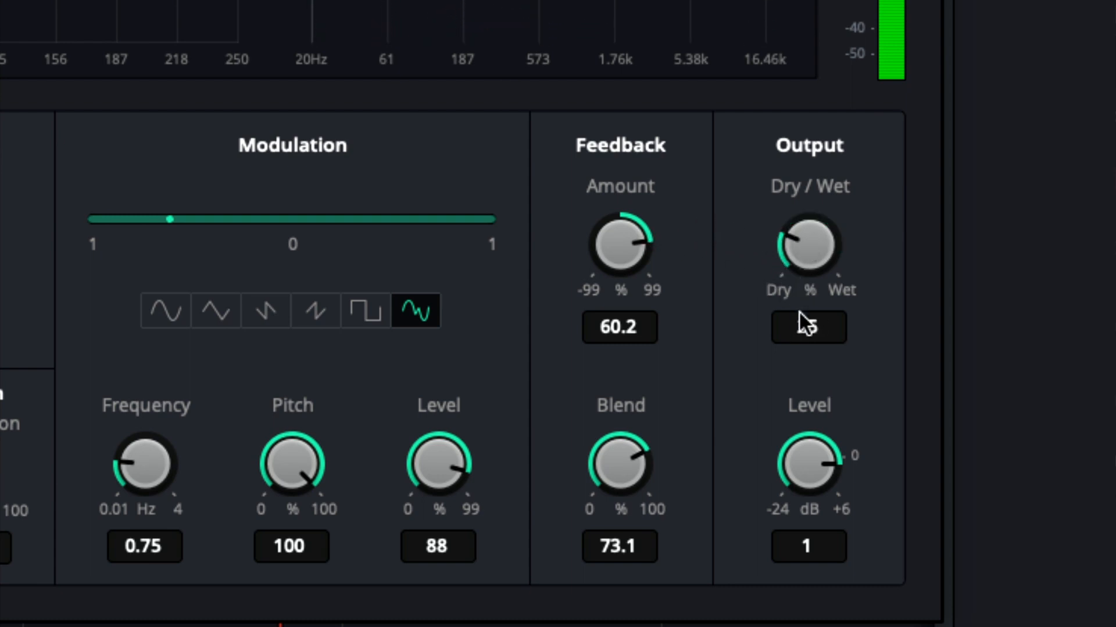
pyautogui.moveTo(811, 244); pyautogui.dragTo(1110, 346)
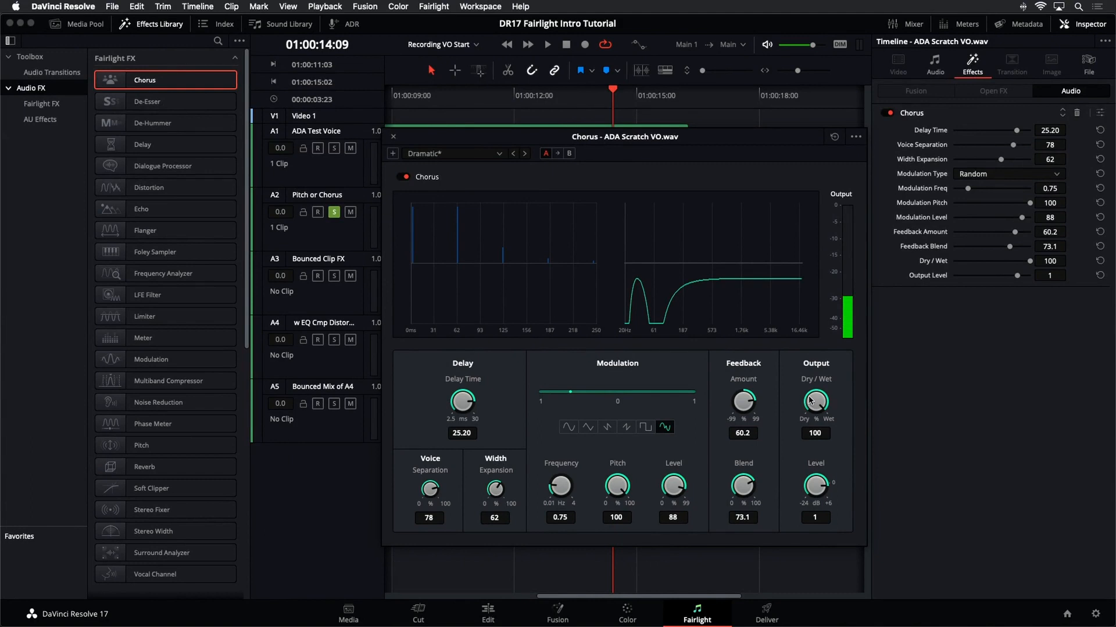
# - Play the voice while setting the Chorus Dry/Wet mix to 58.8
pyautogui.press('space')
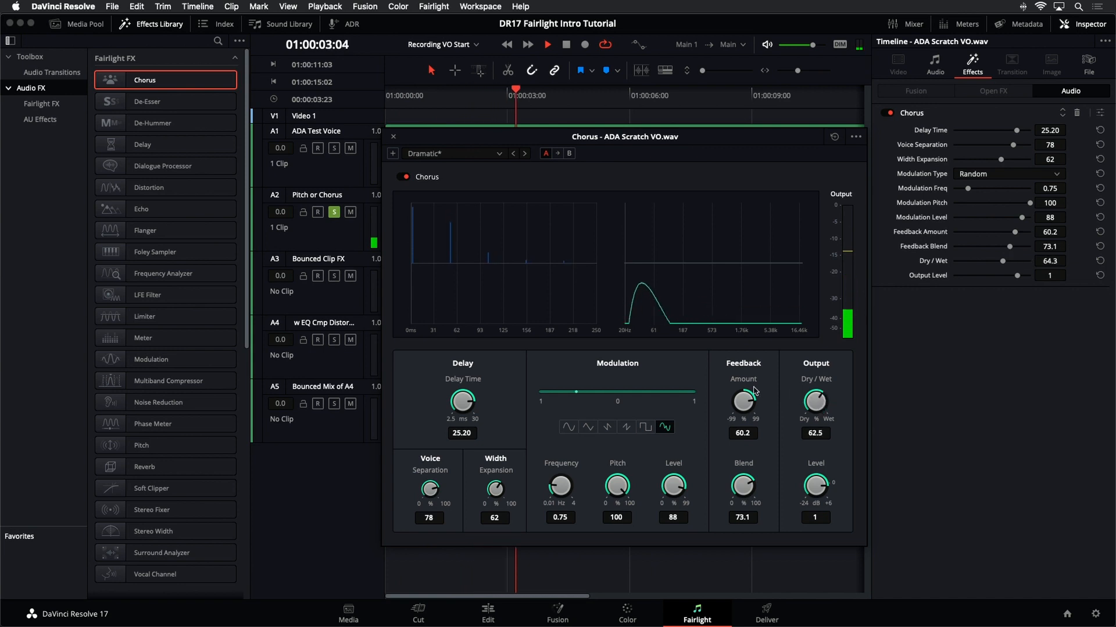
pyautogui.moveTo(821, 409); pyautogui.dragTo(739, 390)
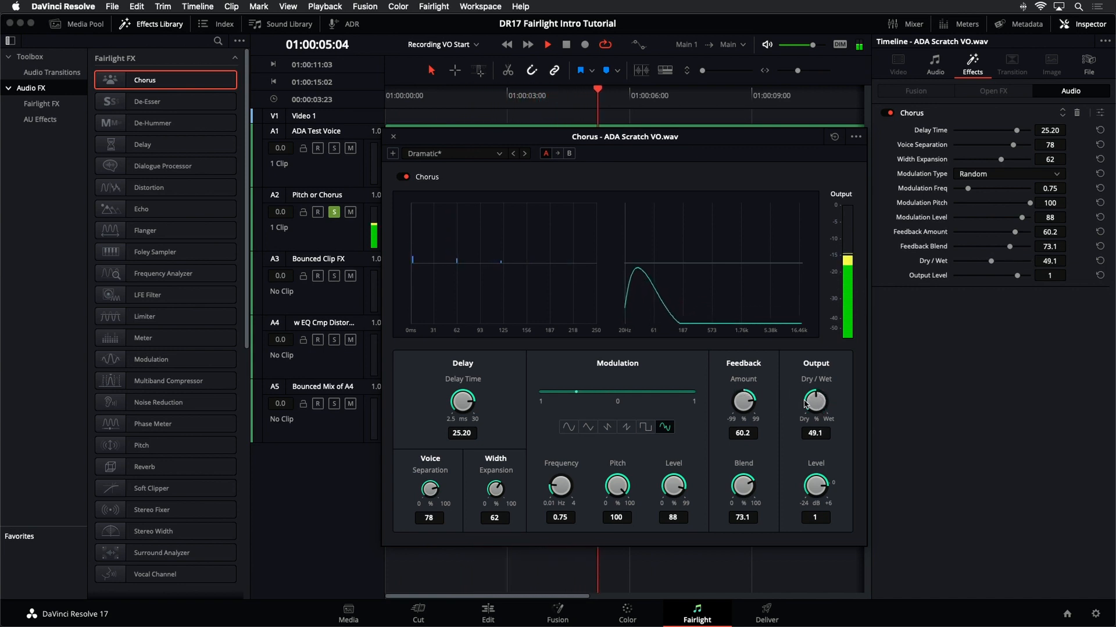
pyautogui.moveTo(812, 401); pyautogui.dragTo(805, 405)
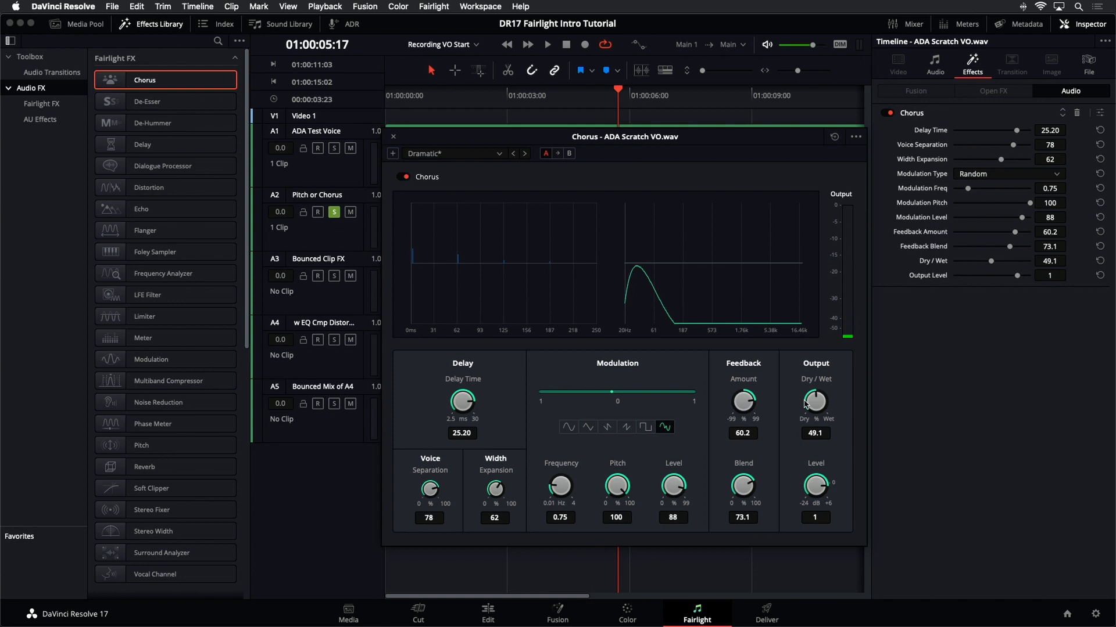
pyautogui.moveTo(822, 405); pyautogui.dragTo(838, 405)
pyautogui.press('space')
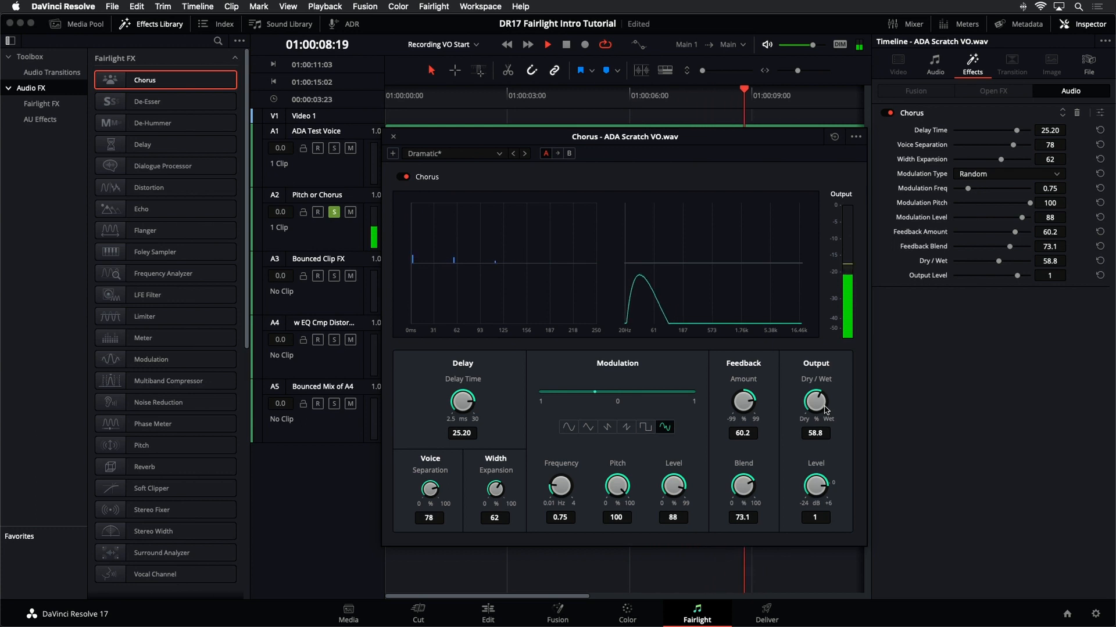
pyautogui.press('space')
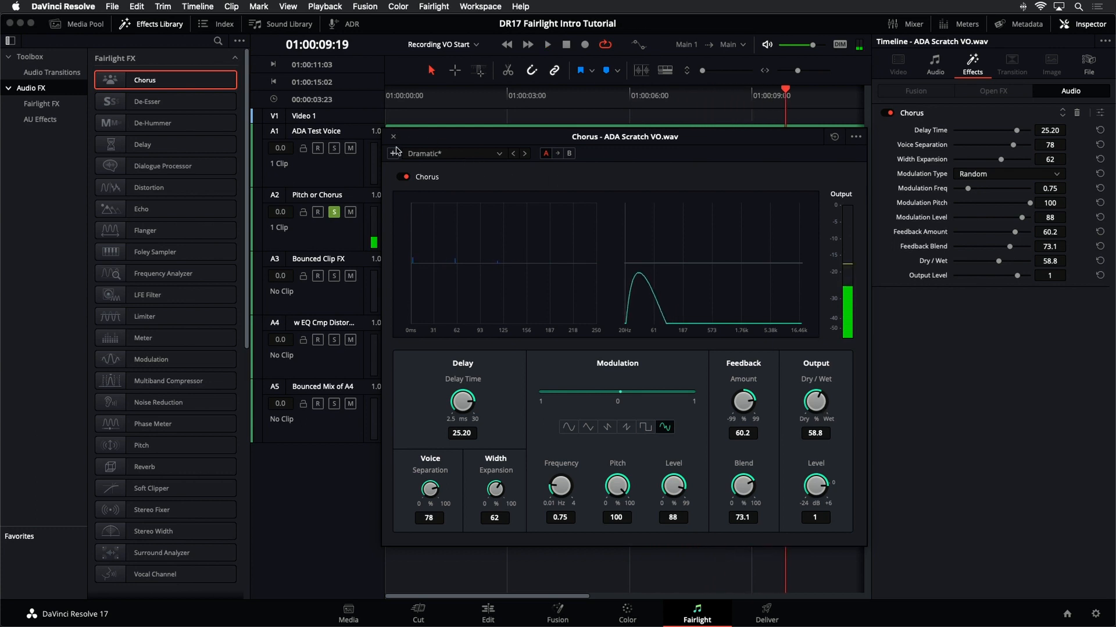
# - Close the Chorus window, fit the whole timeline in view, and play the chorused voice
pyautogui.click(393, 138)
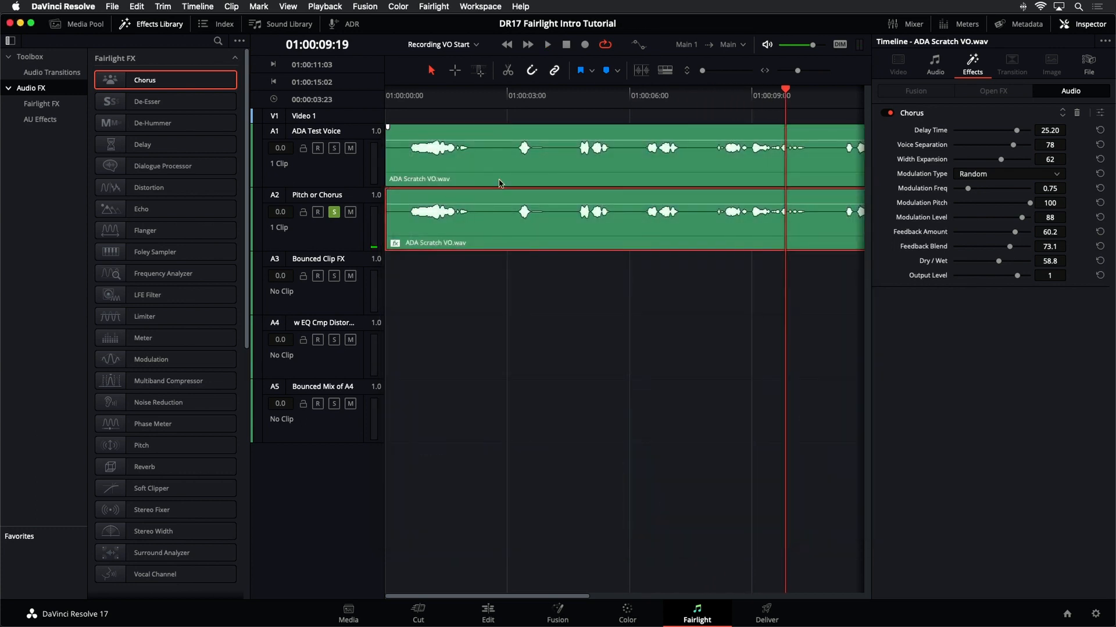
pyautogui.hotkey('shift', 'z')
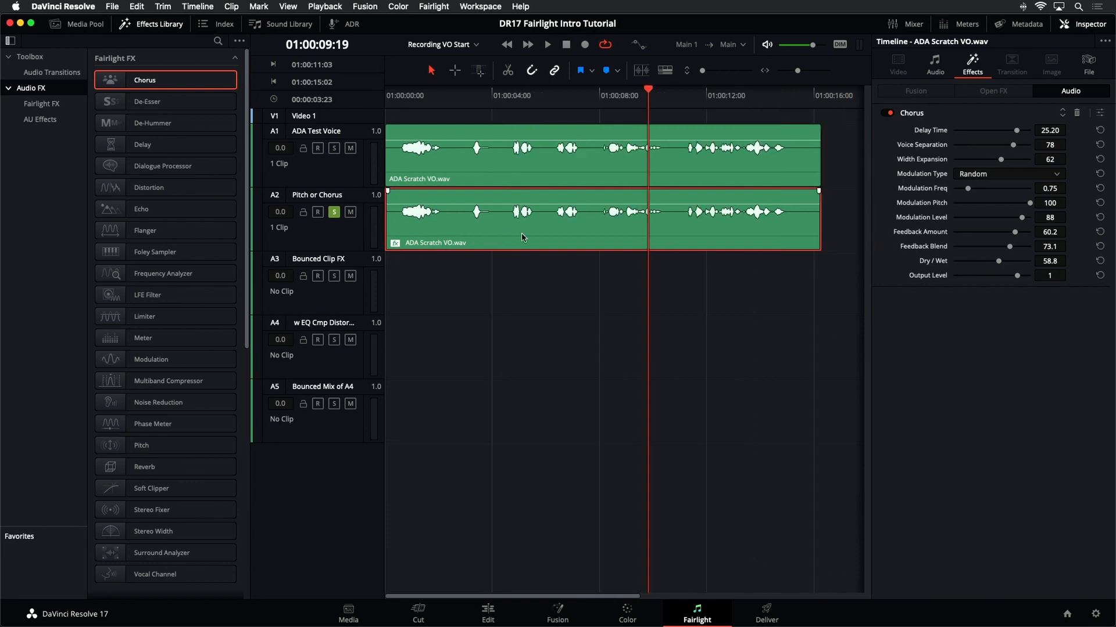
pyautogui.press('space')
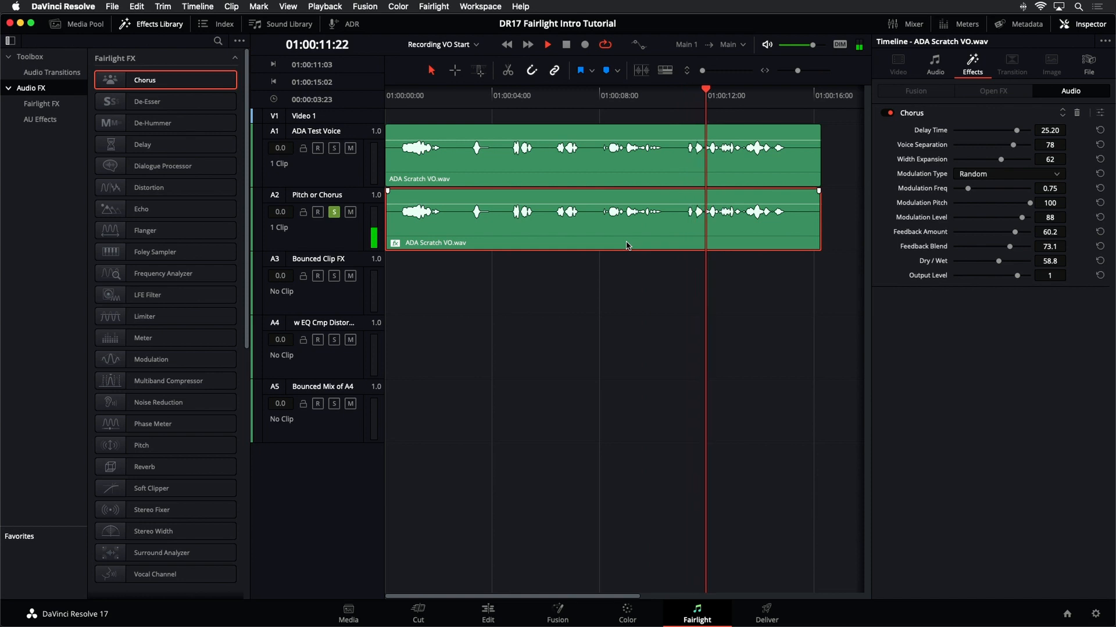
pyautogui.press('space')
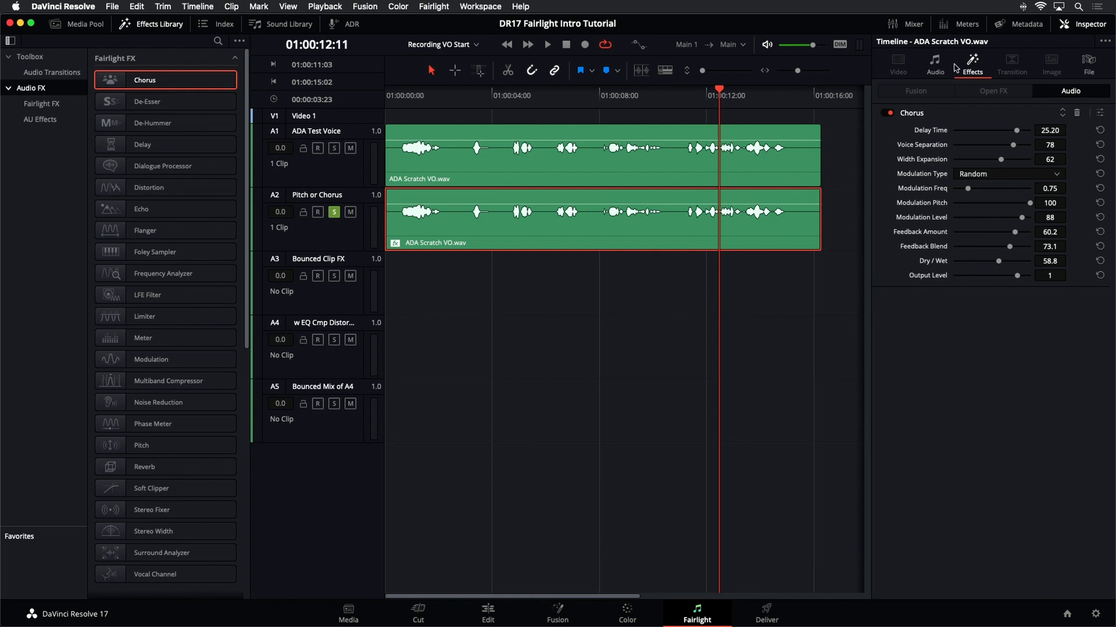
# - Lower the copy's pitch by one semitone to -1 and play it back
pyautogui.click(934, 70)
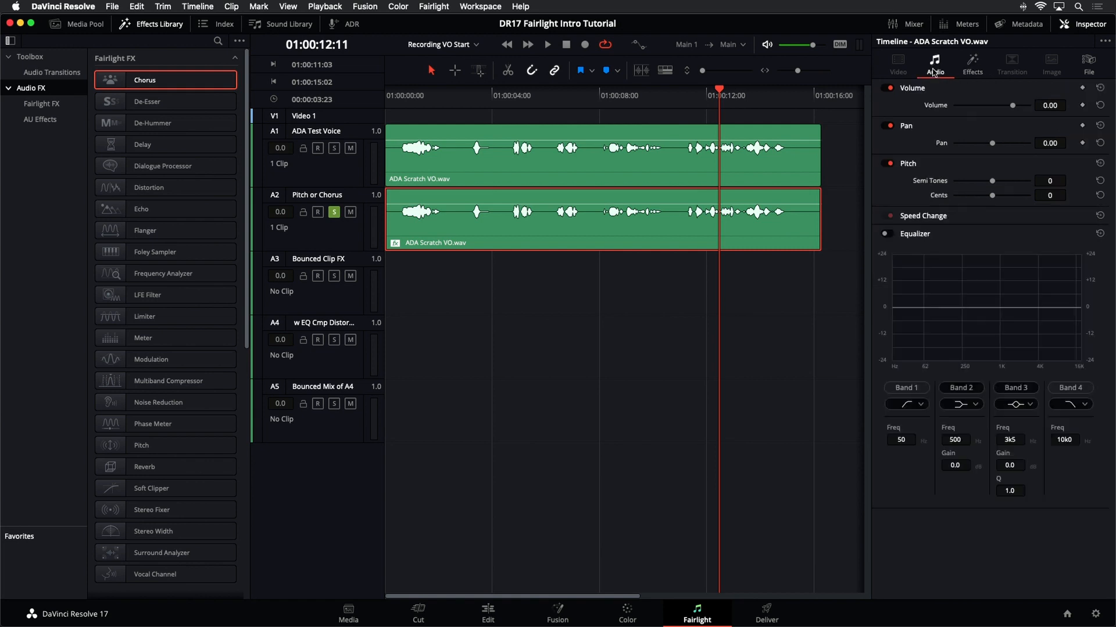
pyautogui.moveTo(993, 185); pyautogui.dragTo(990, 183)
pyautogui.press('space')
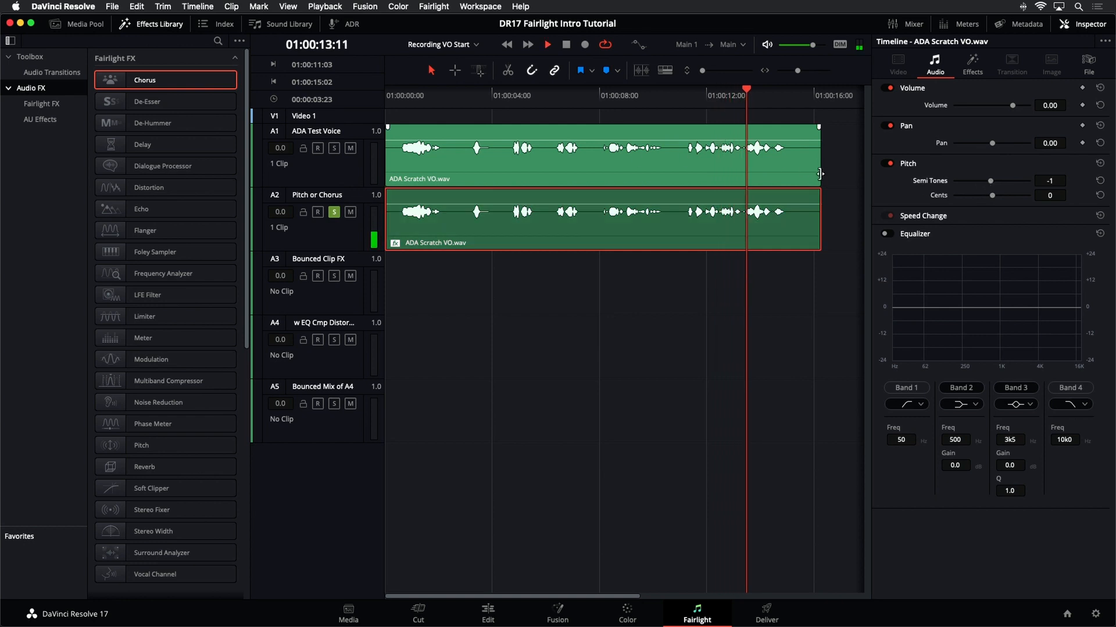
pyautogui.press('space')
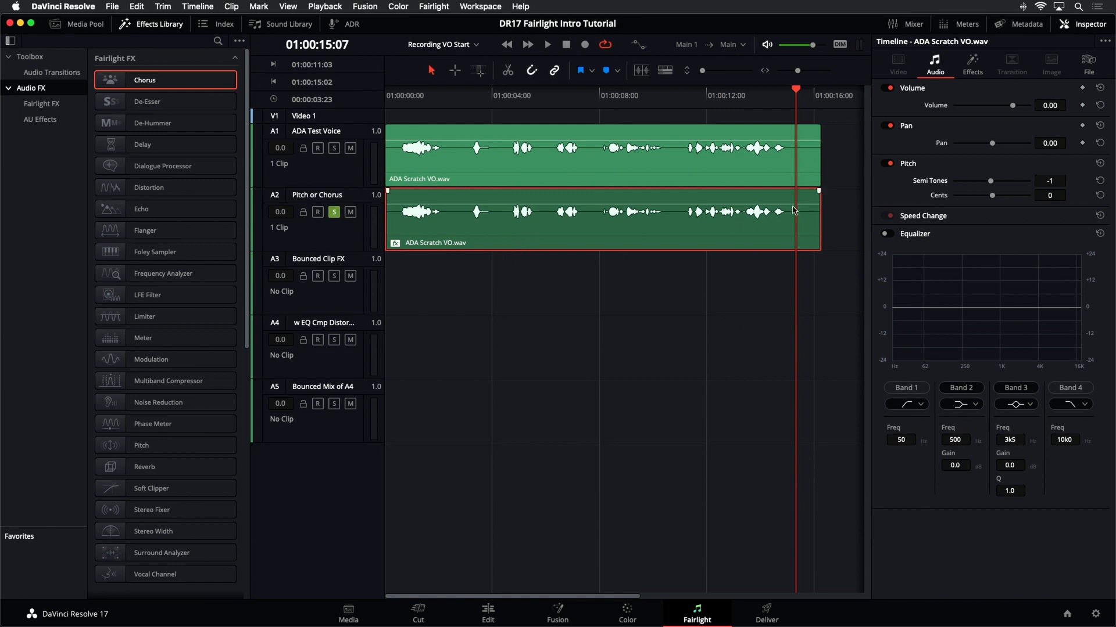
# - Try to bounce the selected tracks to a new layer
pyautogui.click(972, 63)
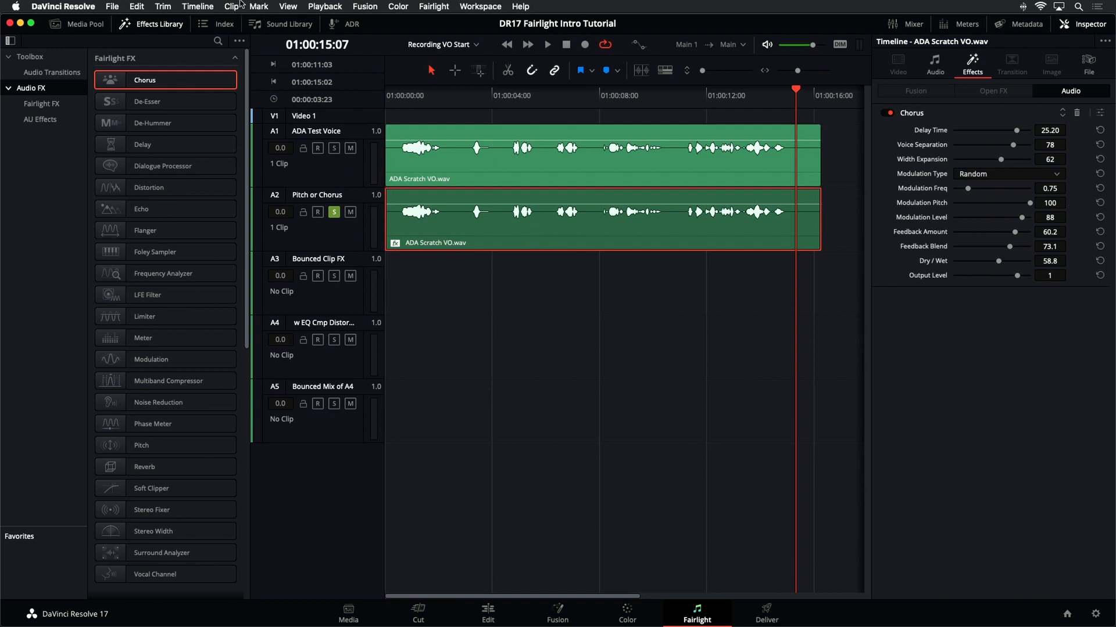
pyautogui.click(208, 6)
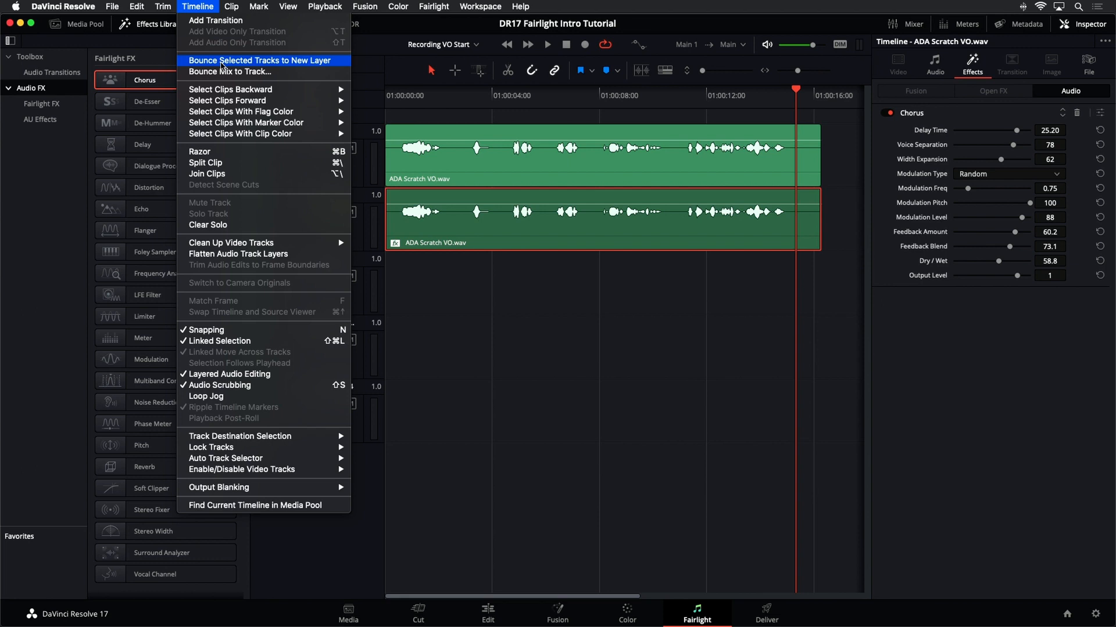
pyautogui.click(222, 62)
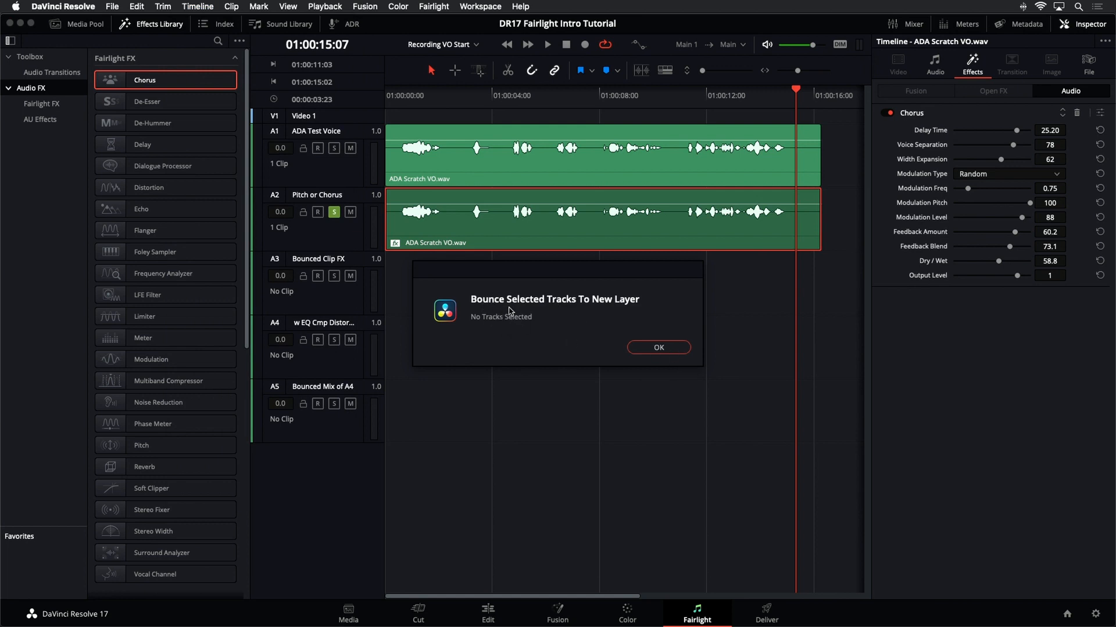
pyautogui.click(652, 348)
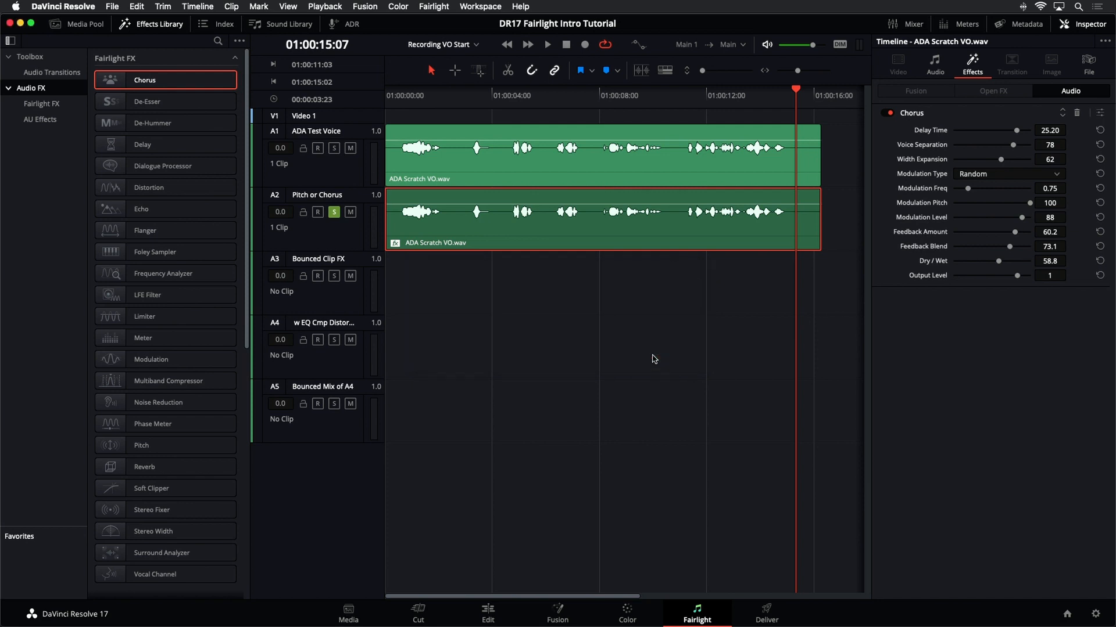
# - Select the Pitch or Chorus track's range and bounce it to a new layer
pyautogui.click(569, 322)
pyautogui.click(455, 71)
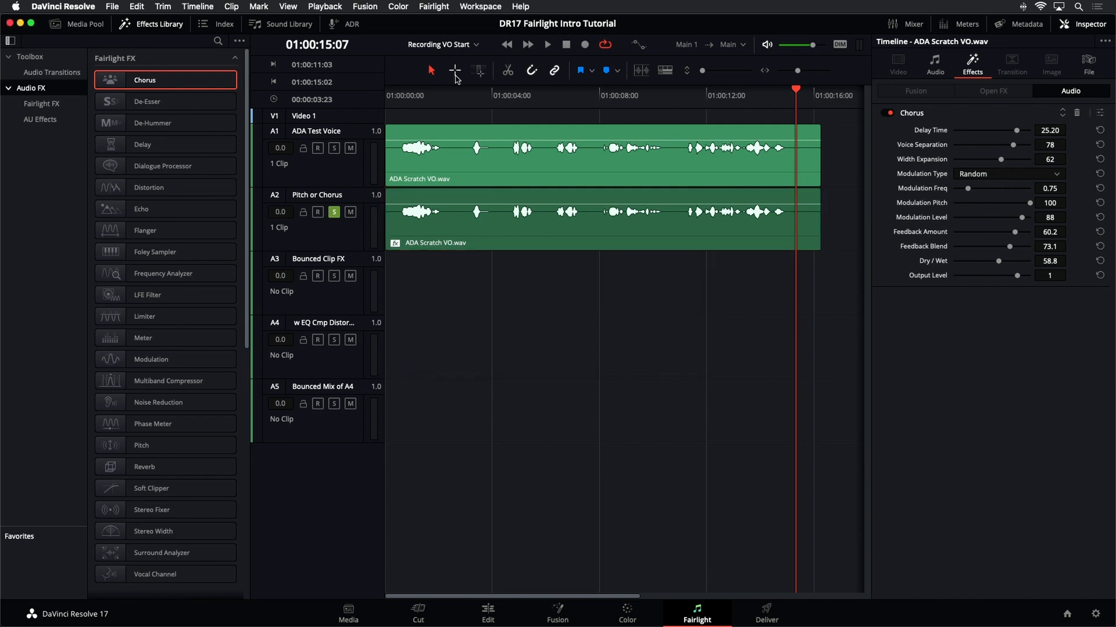
pyautogui.click(494, 246)
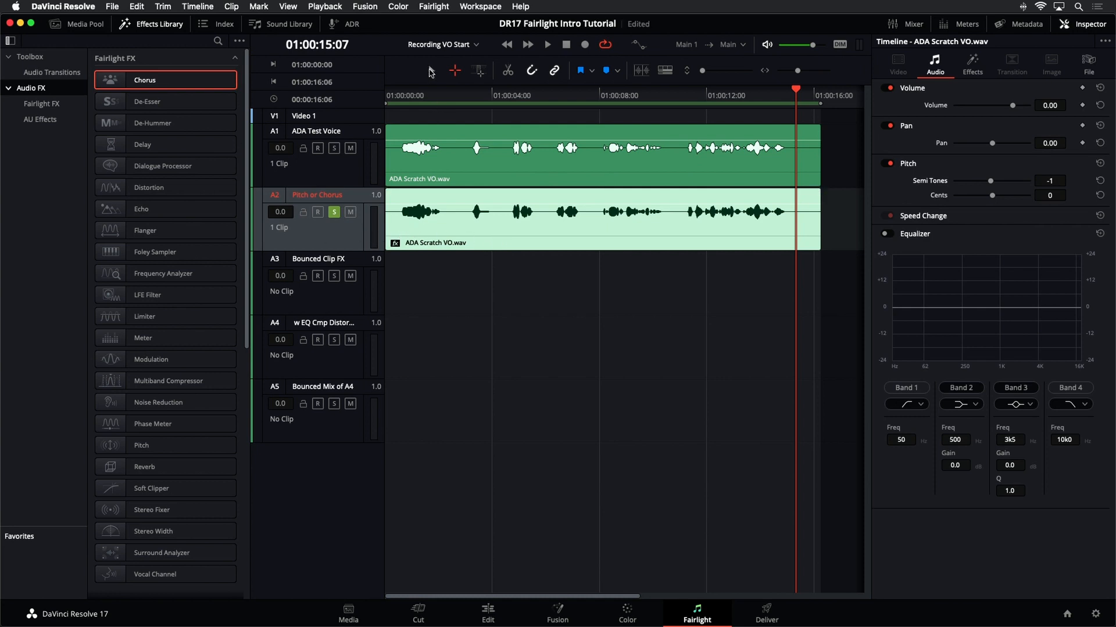
pyautogui.click(430, 70)
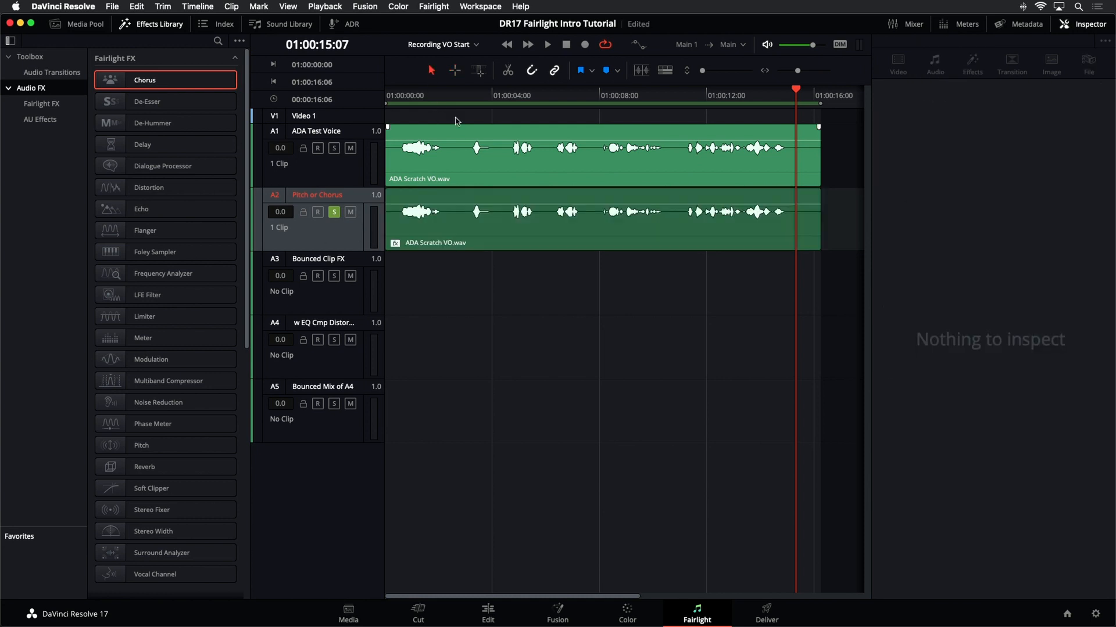
pyautogui.click(210, 6)
pyautogui.click(215, 69)
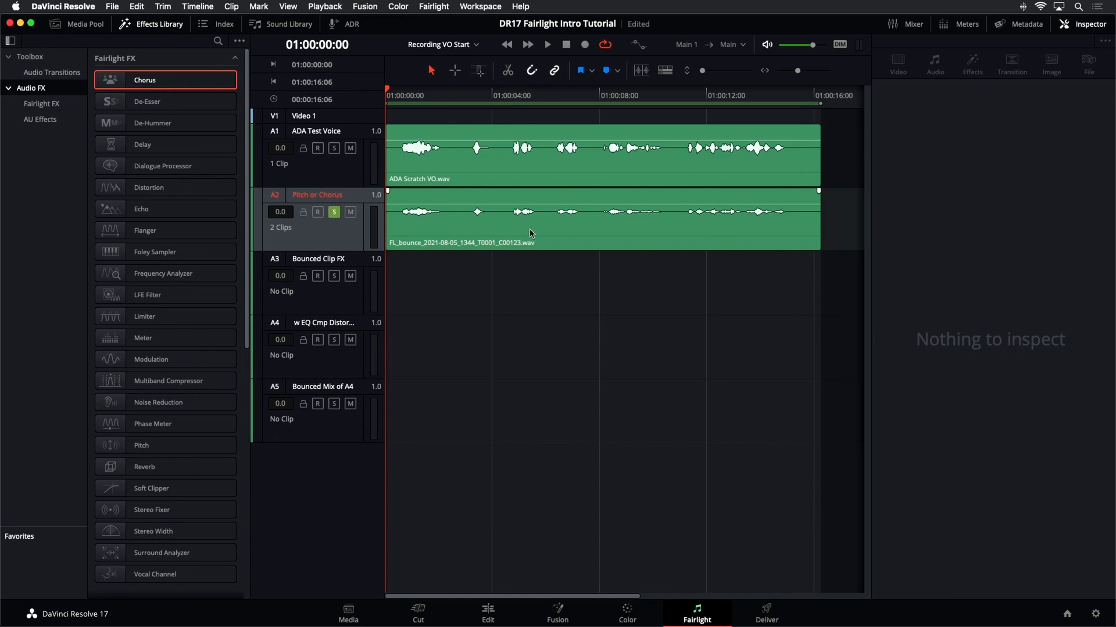
# - Play the bounce, then move the bounced clip down onto the Bounced Clip FX track
pyautogui.press('space')
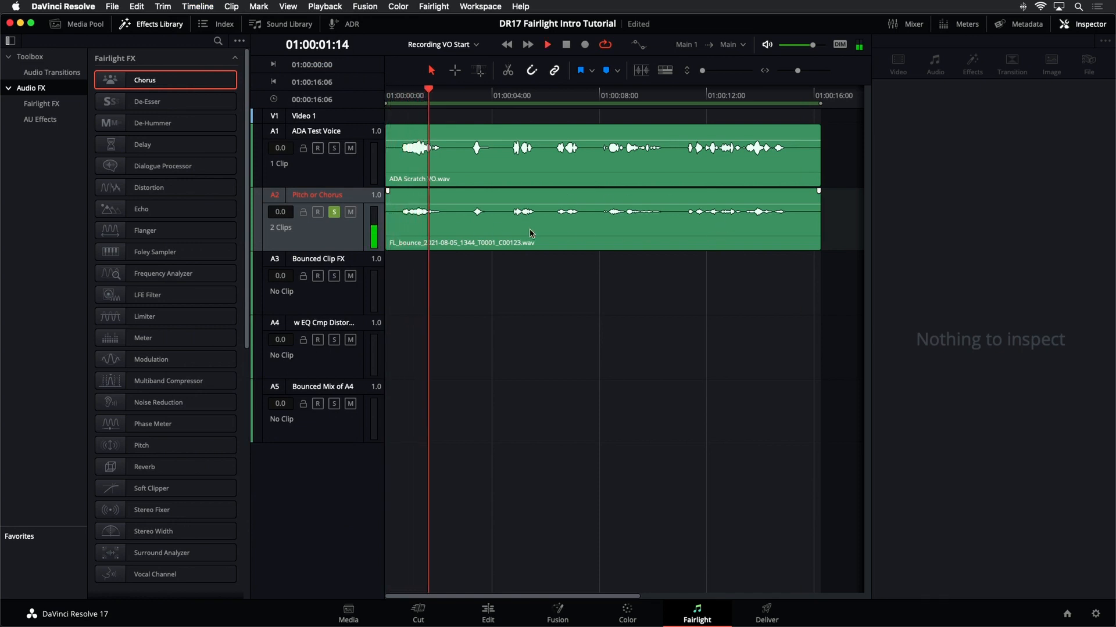
pyautogui.press('space')
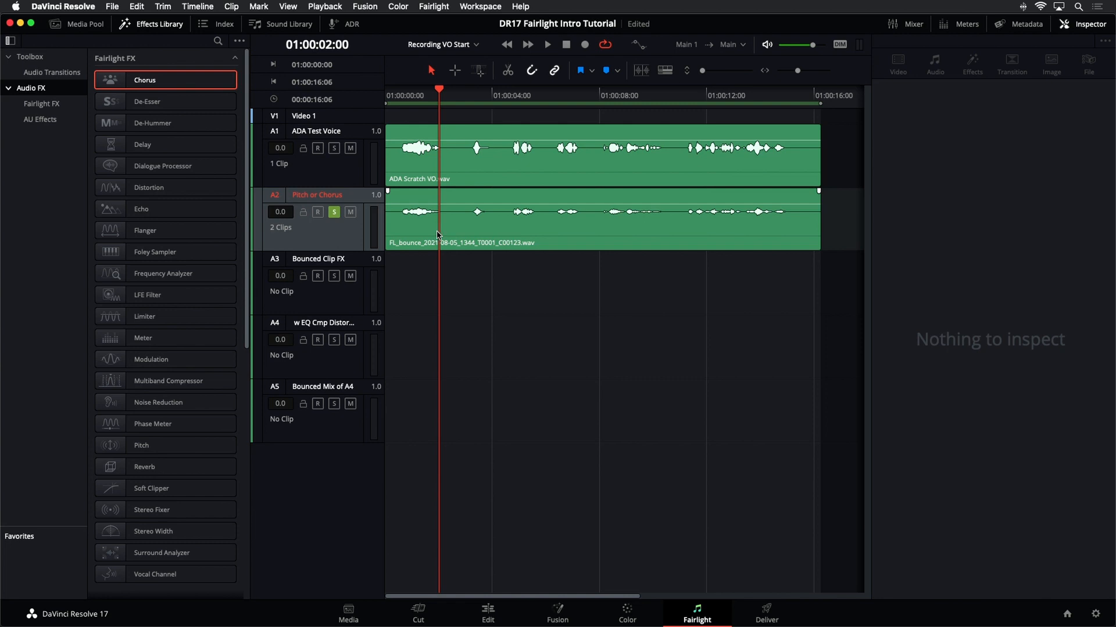
pyautogui.click(438, 235)
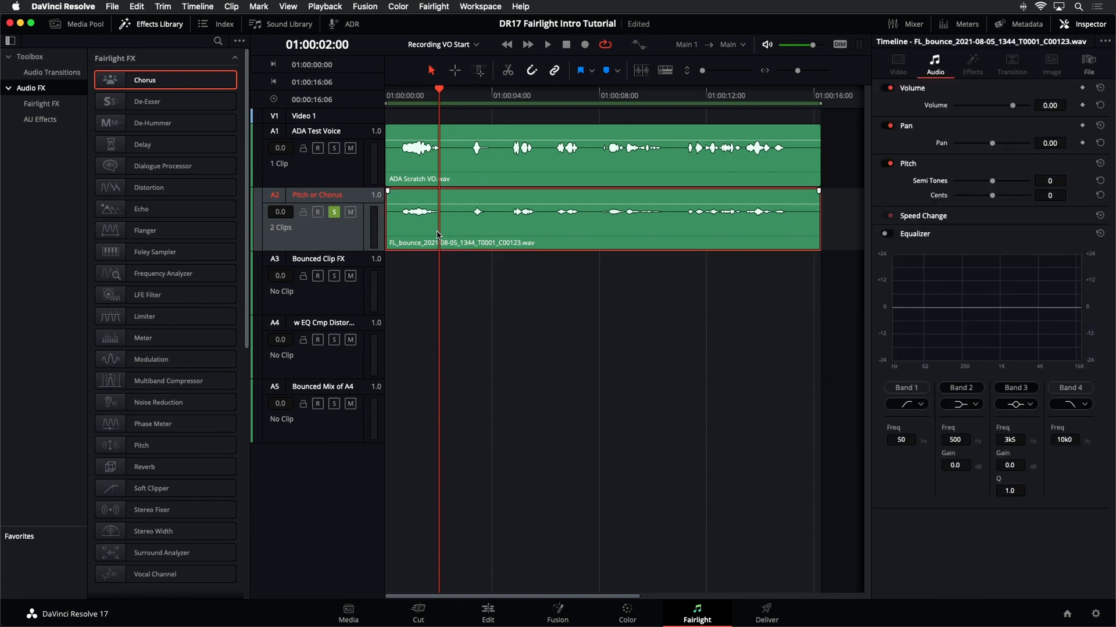
pyautogui.moveTo(438, 235); pyautogui.dragTo(435, 270)
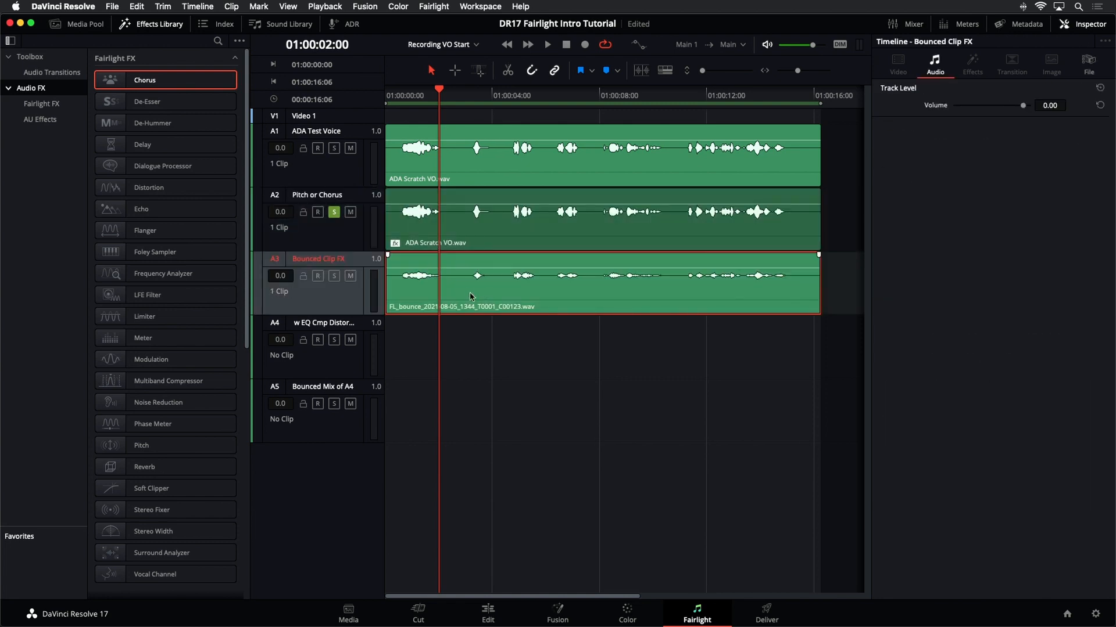
# - Select the pitched copy on the Pitch or Chorus track, play it briefly, and bounce its audio effects
pyautogui.click(479, 243)
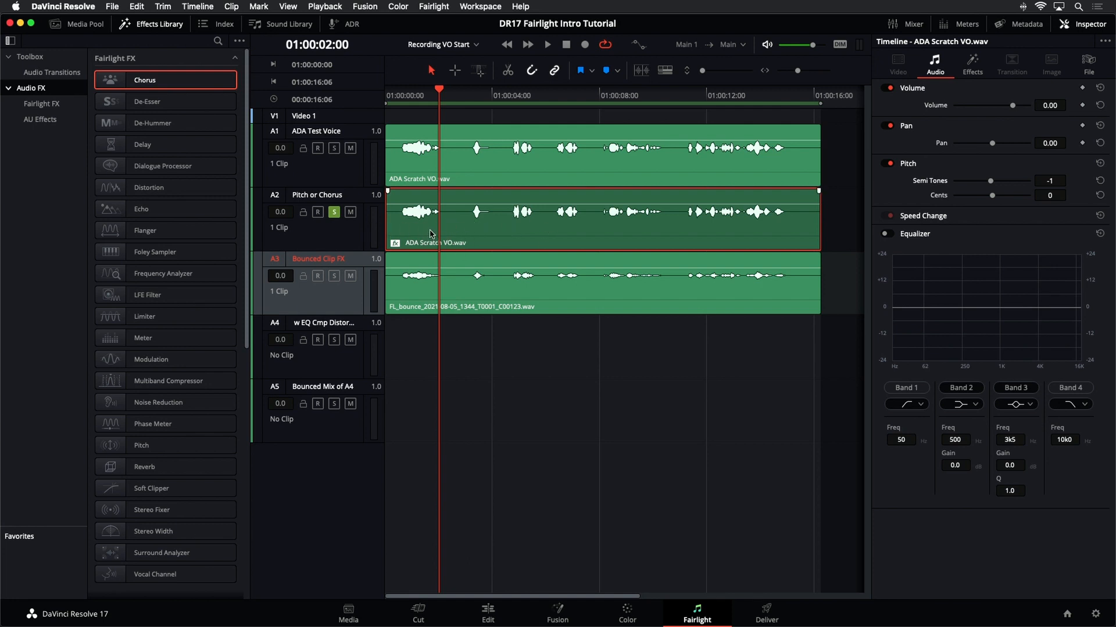
pyautogui.press('space')
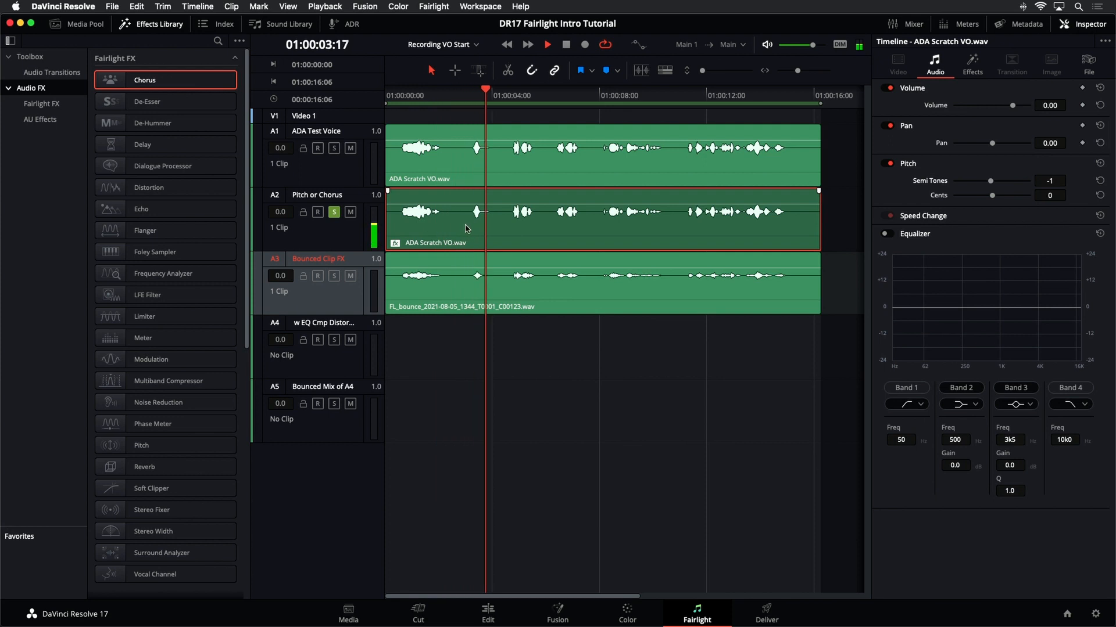
pyautogui.press('space')
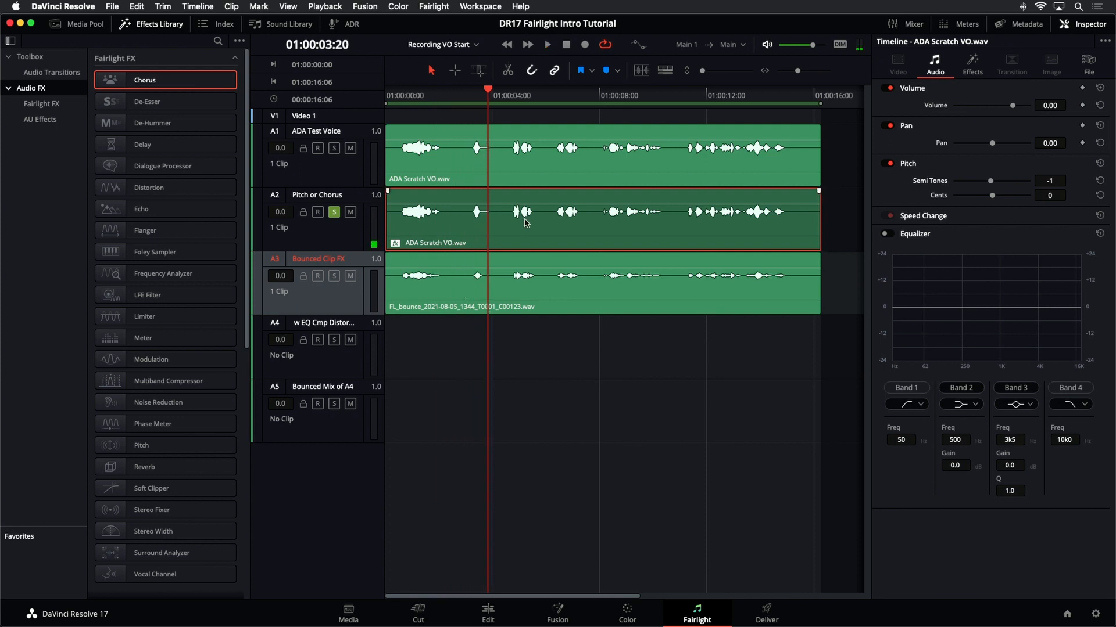
pyautogui.rightClick(525, 223)
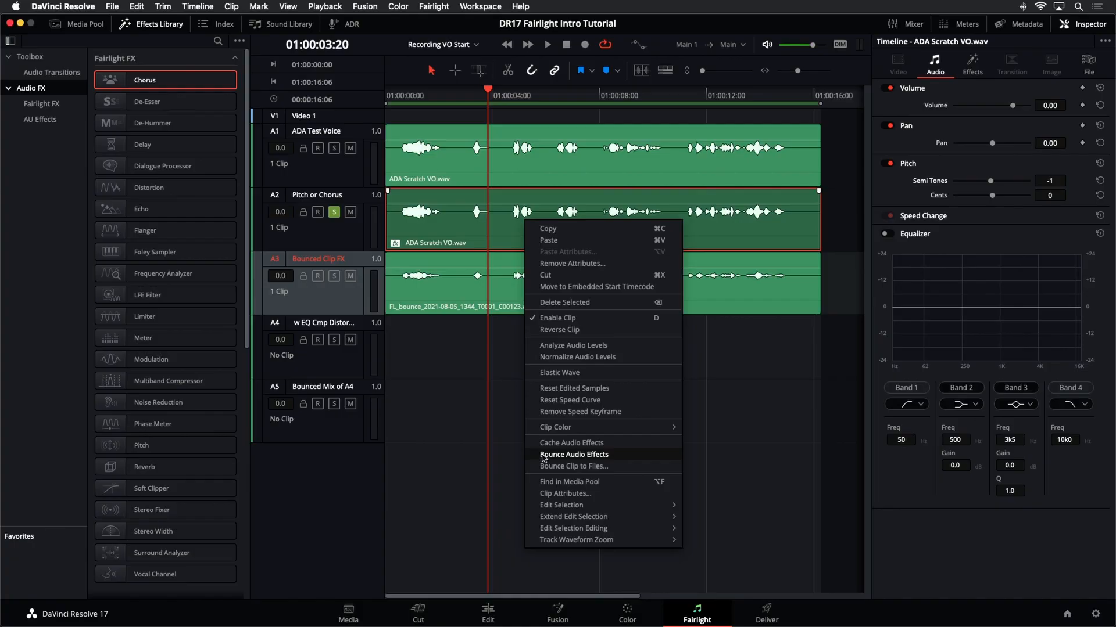
pyautogui.click(545, 455)
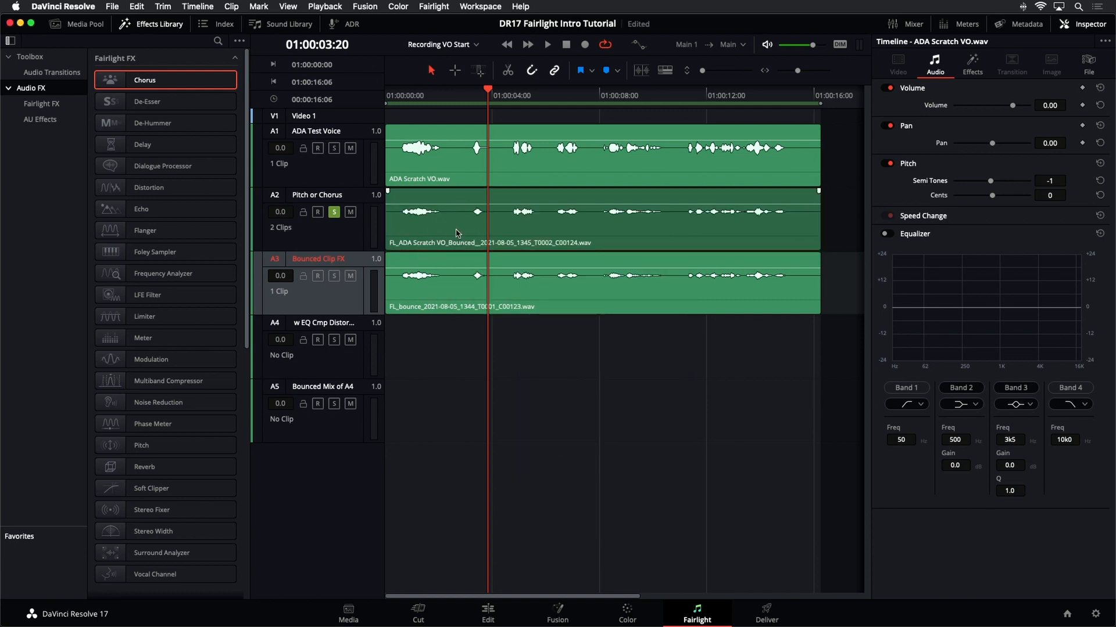
# - Solo the Bounced Clip FX track instead of Pitch or Chorus and play from the start
pyautogui.click(406, 91)
pyautogui.press('space')
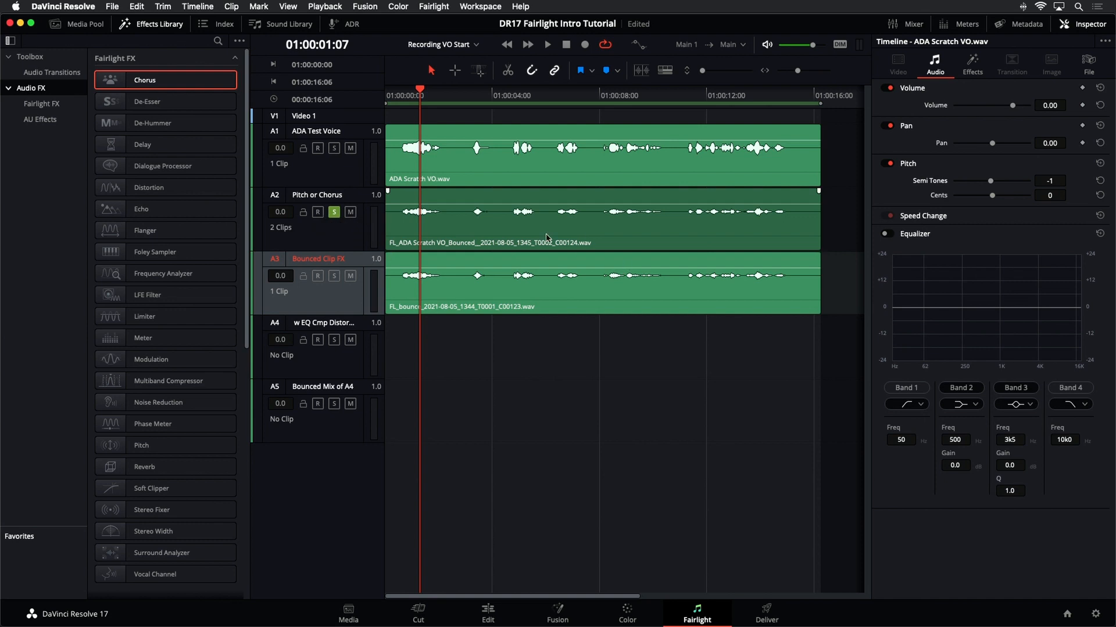
pyautogui.click(355, 239)
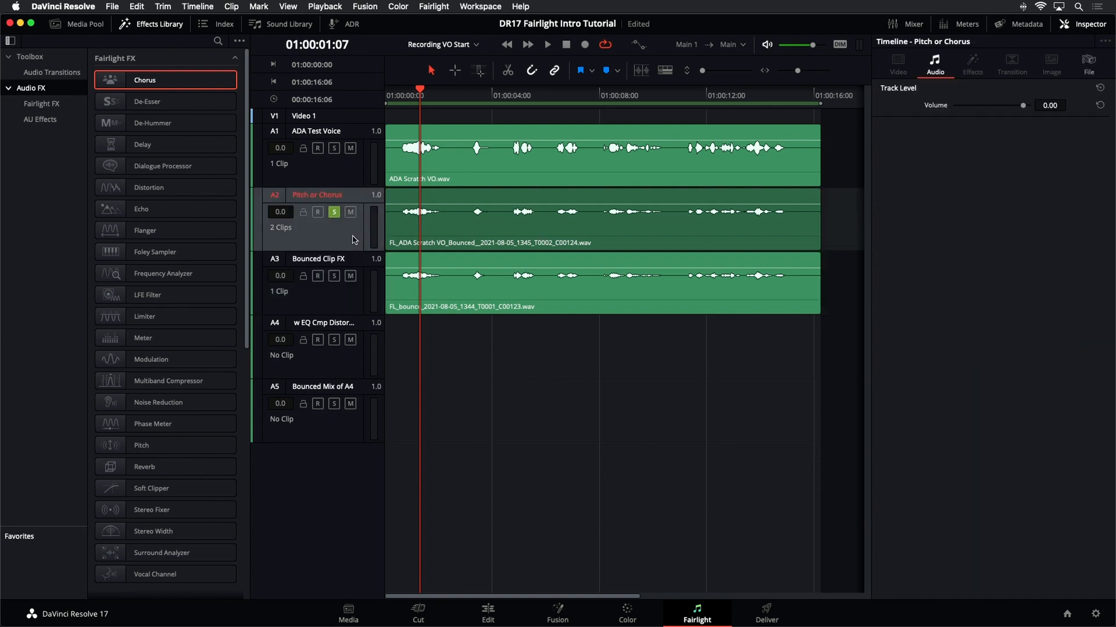
pyautogui.click(334, 276)
pyautogui.click(335, 212)
pyautogui.press('space')
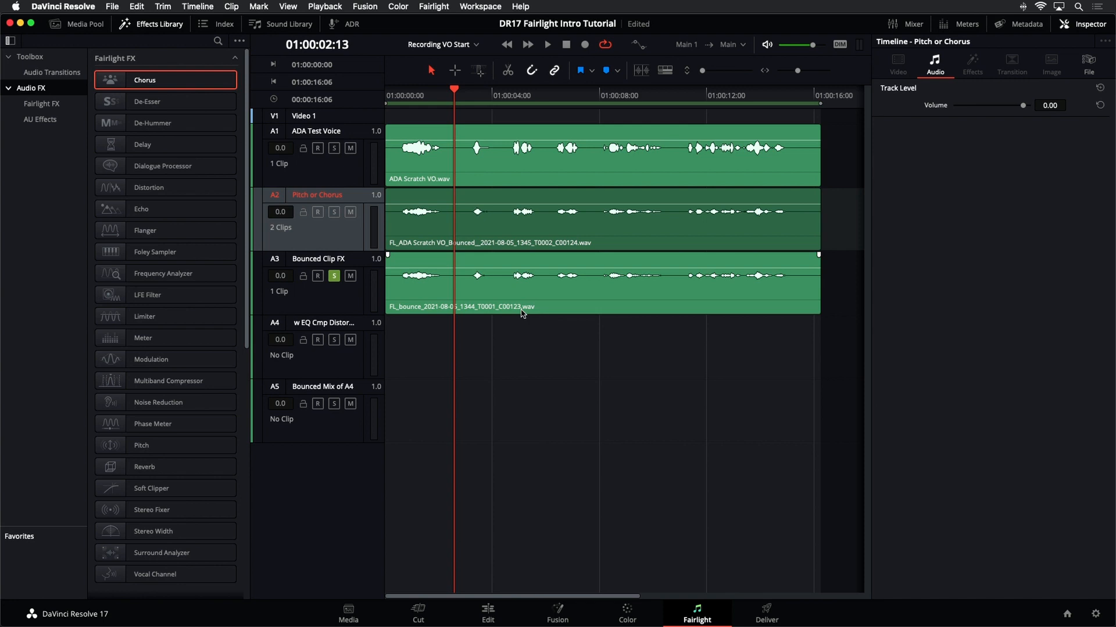
# - Try moving the bounced Pitch or Chorus clip onto the w EQ Cmp Distortion track, then undo the move
pyautogui.click(522, 313)
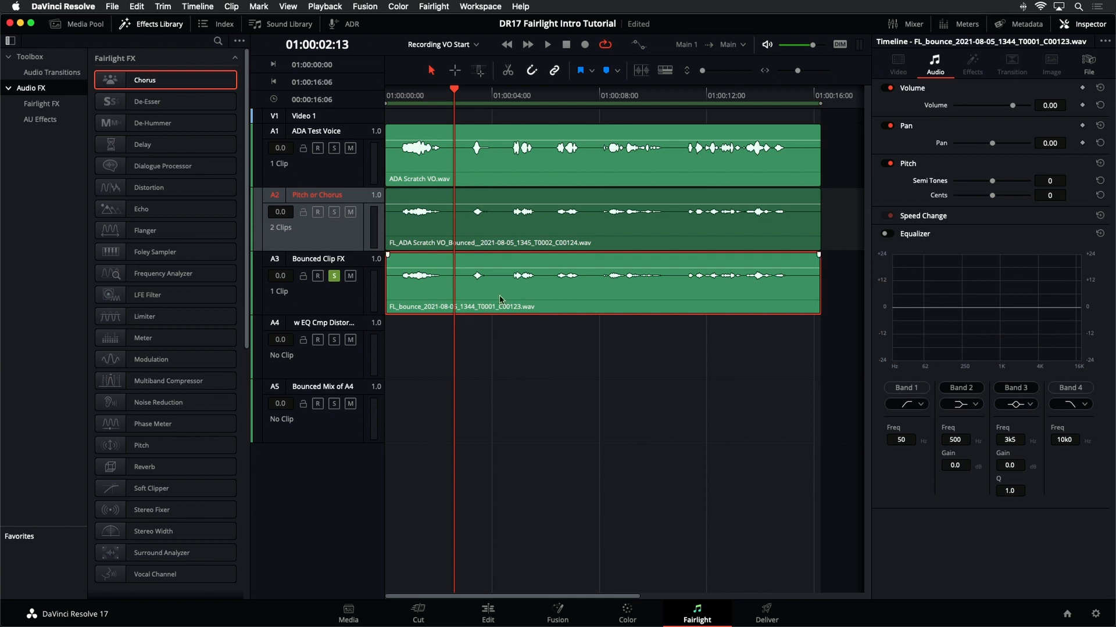
pyautogui.moveTo(528, 230); pyautogui.dragTo(537, 345)
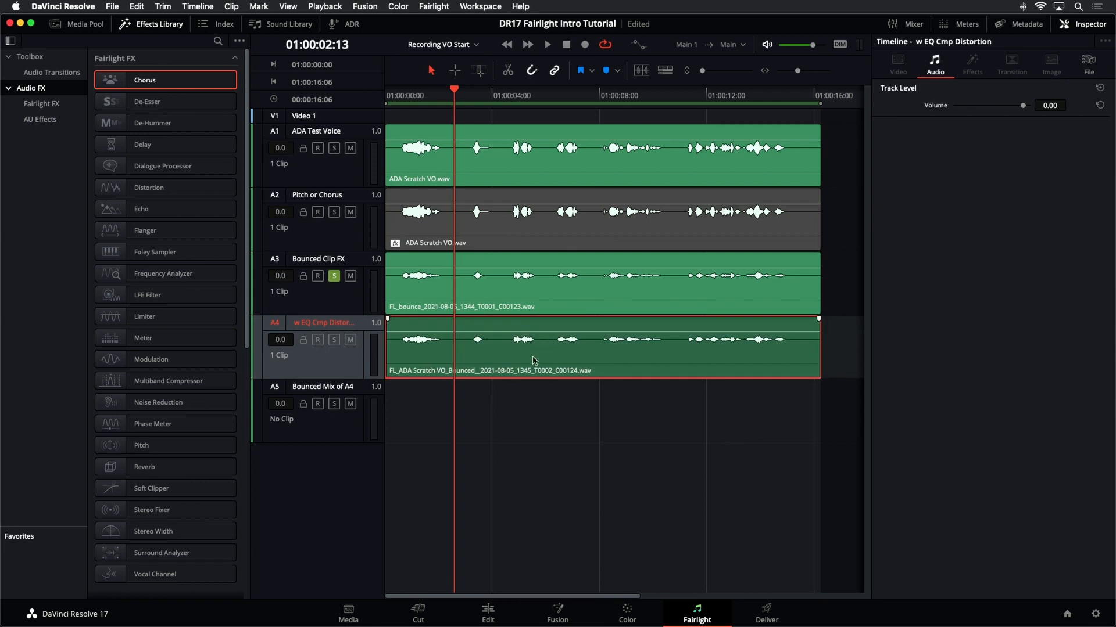
pyautogui.press('super+z')
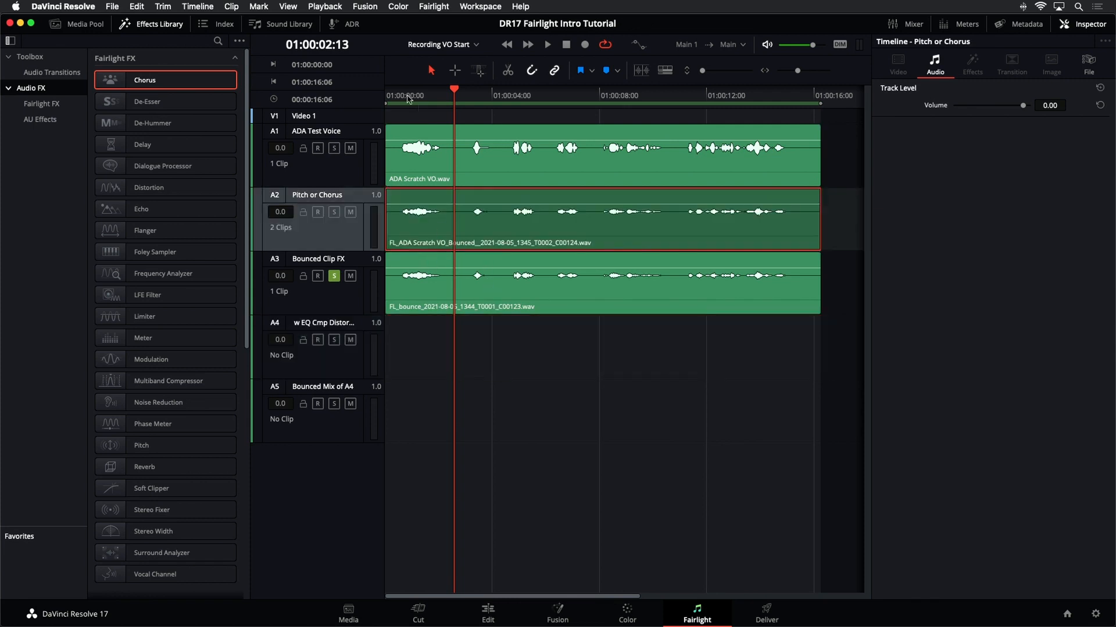
# - Show audio track layers in the timeline, then hide them again
pyautogui.click(287, 7)
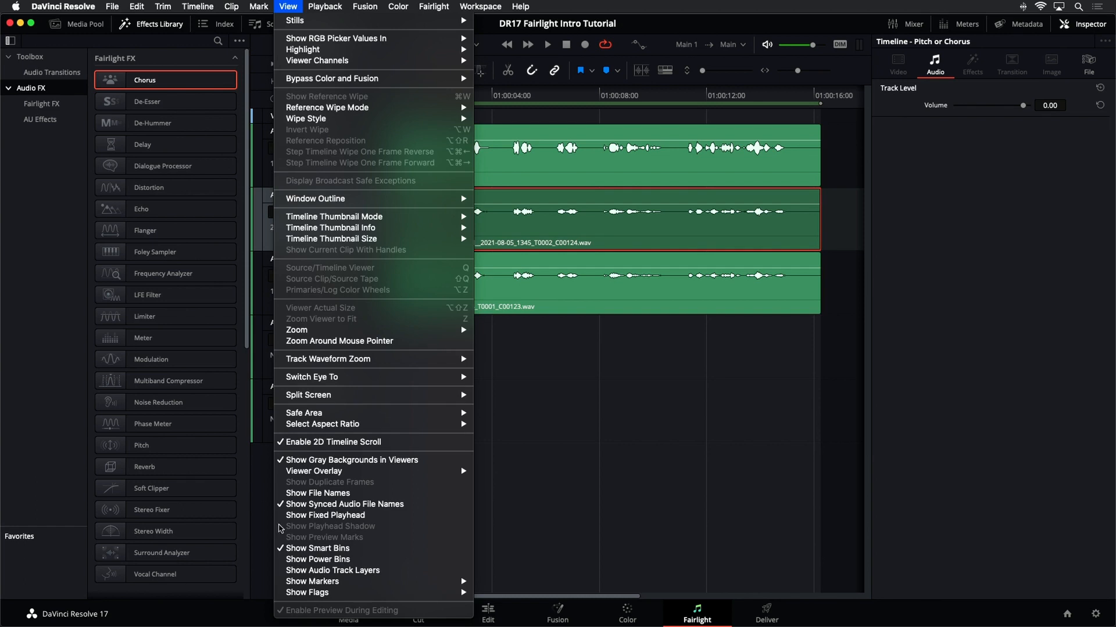
pyautogui.click(316, 571)
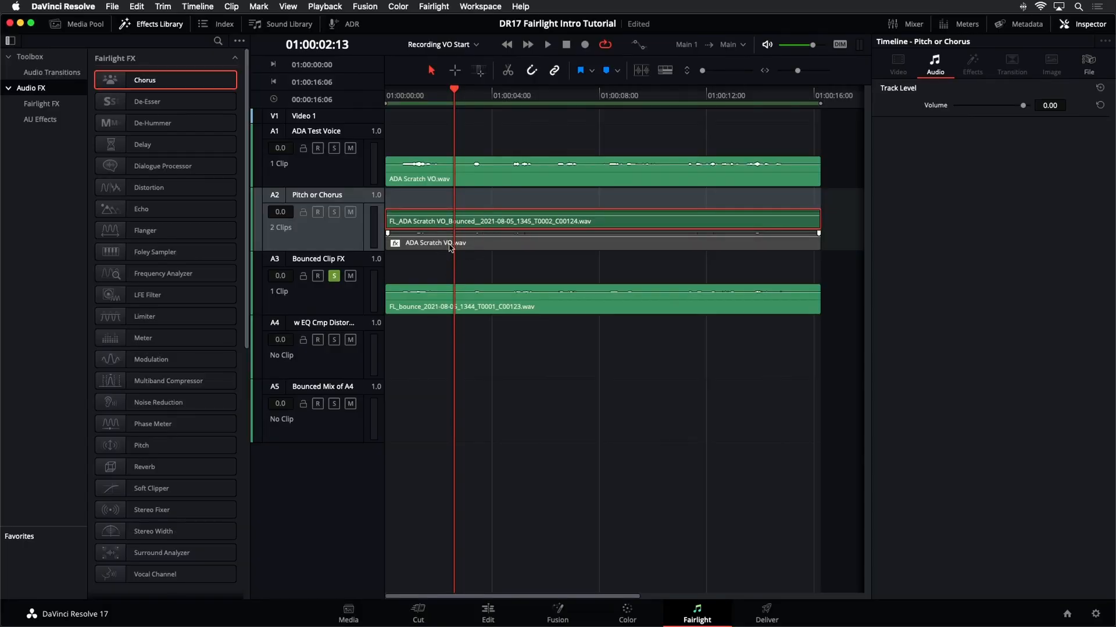
pyautogui.click(289, 6)
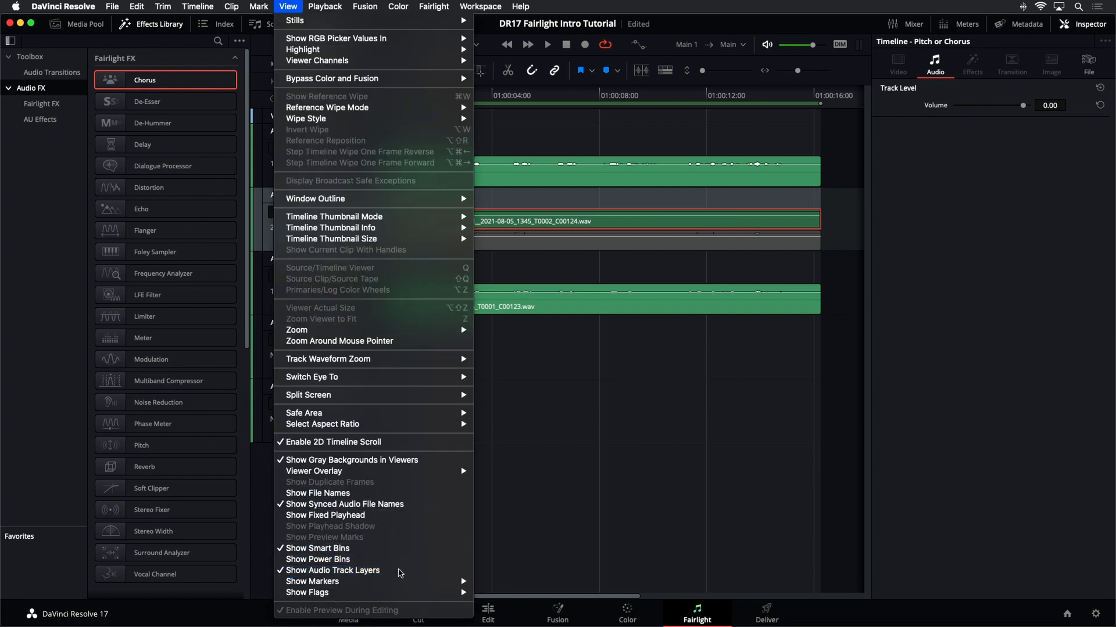
pyautogui.click(400, 574)
# - Move the bounced clip from the Pitch or Chorus track onto the w EQ Cmp Distortion track
pyautogui.click(534, 227)
pyautogui.click(530, 336)
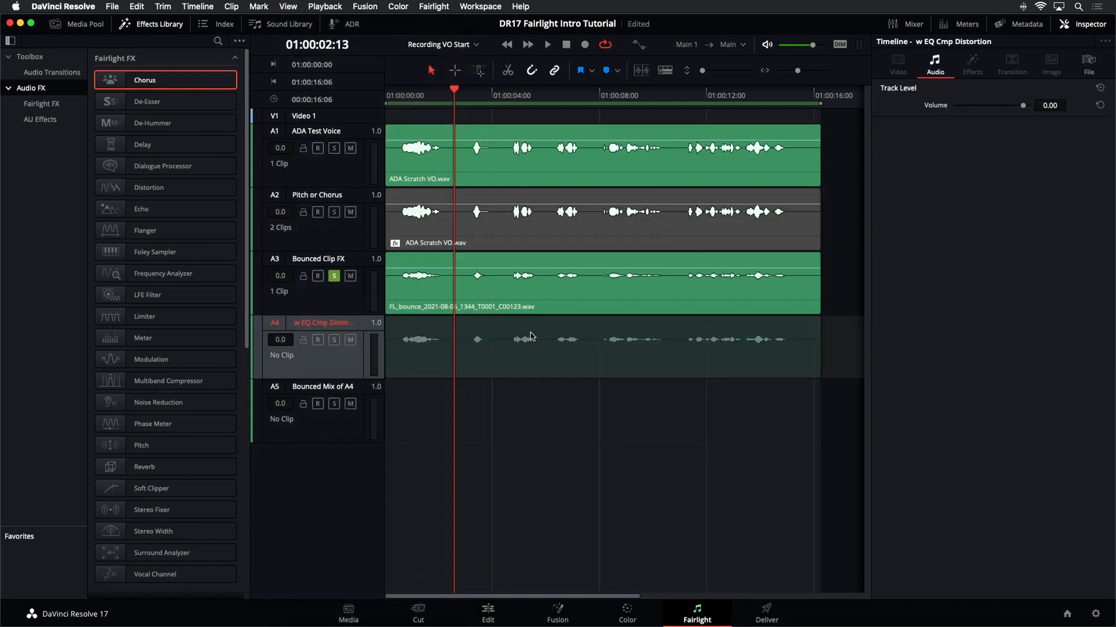
pyautogui.click(520, 227)
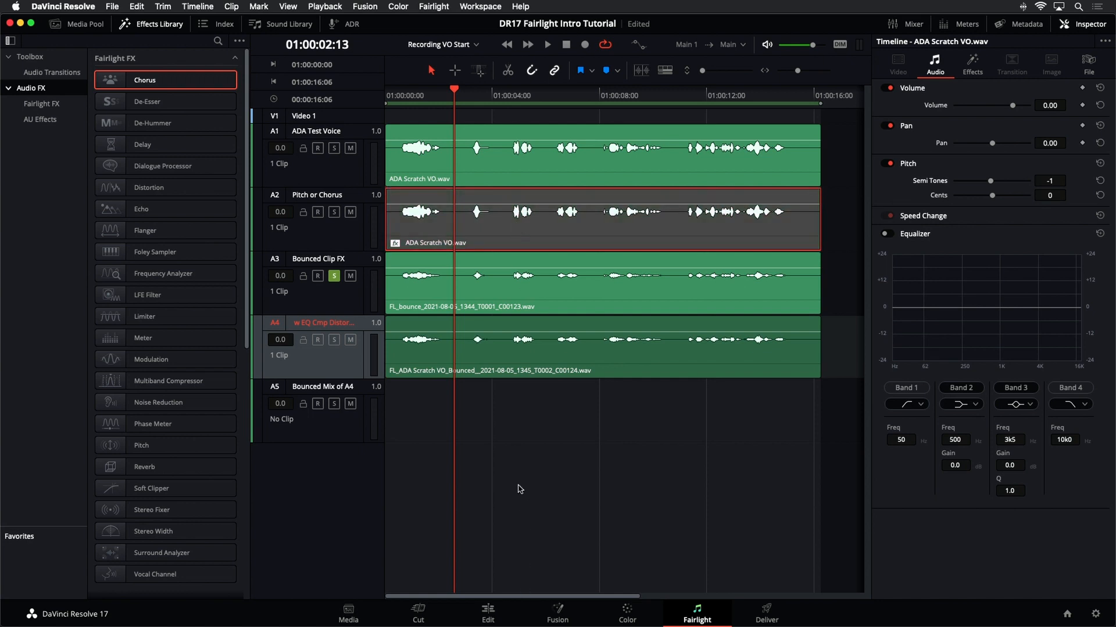
# - Solo the w EQ Cmp Distortion track instead of Bounced Clip FX and play it back
pyautogui.click(360, 365)
pyautogui.click(334, 341)
pyautogui.click(335, 276)
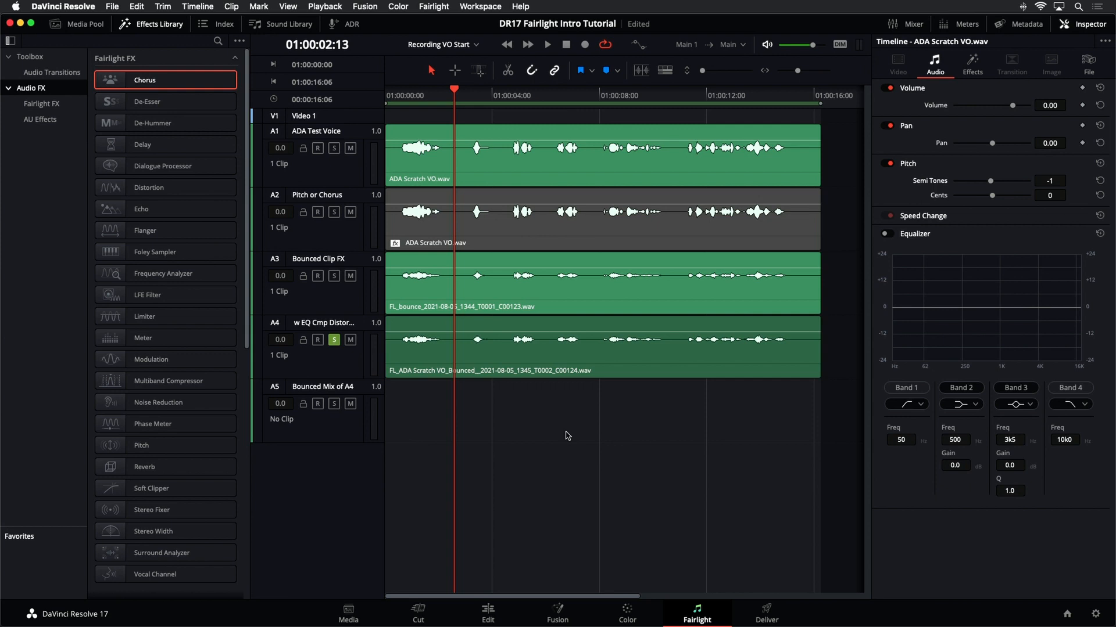
pyautogui.press('space')
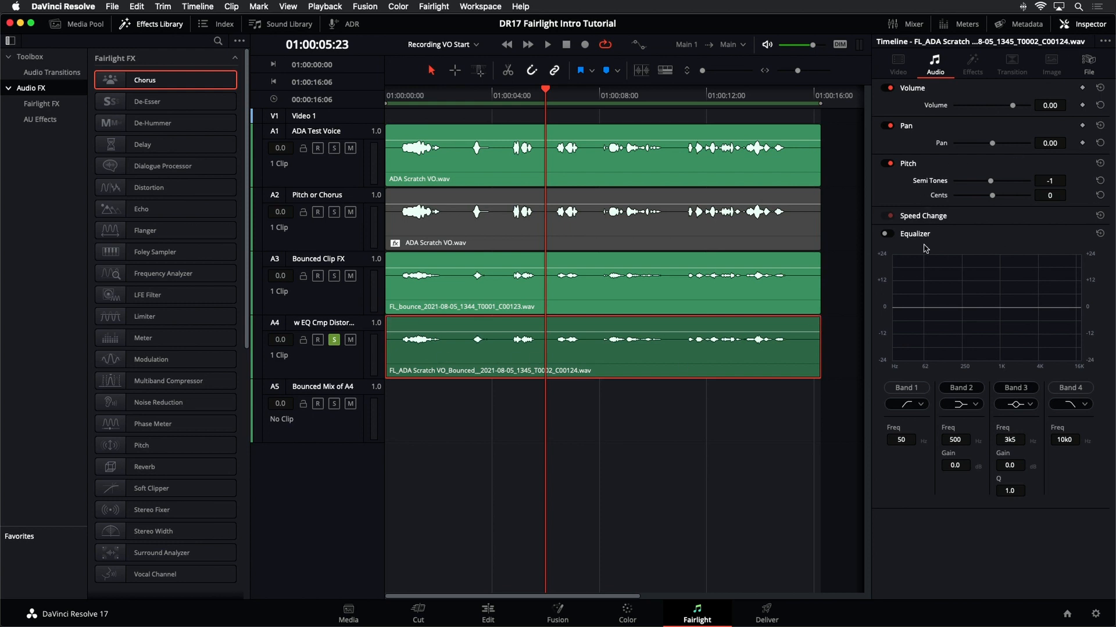
# - Toggle the moved clip's Equalizer in the clip settings, then close the Inspector
pyautogui.click(885, 235)
pyautogui.click(891, 236)
pyautogui.click(1091, 26)
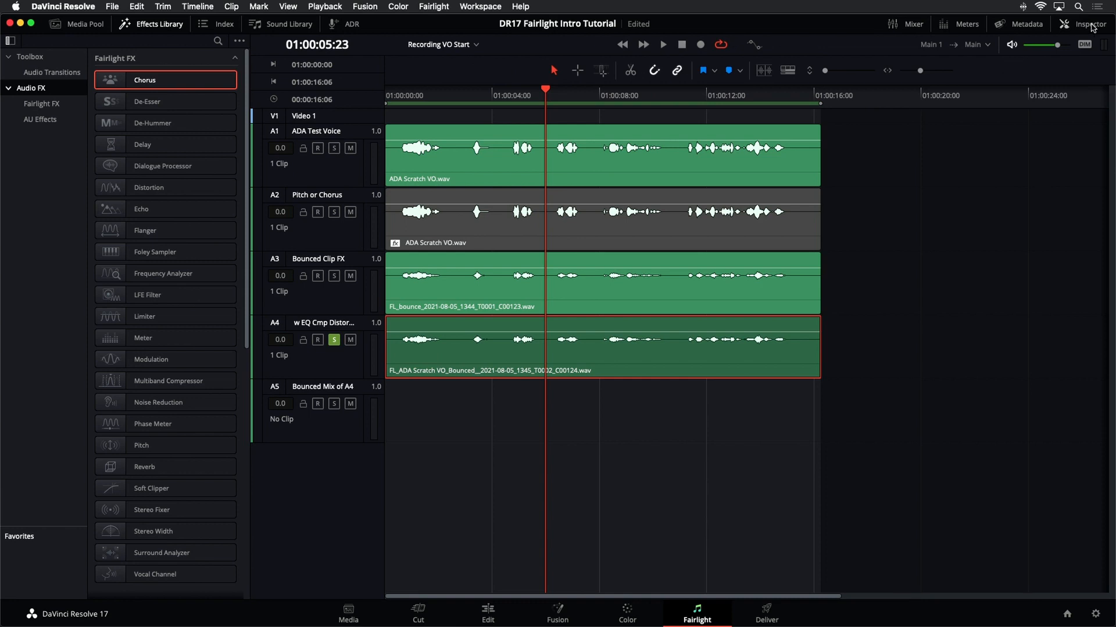
# - Open and widen the Mixer, then open the EQ window of the w EQ Cmp Distortion track
pyautogui.click(913, 25)
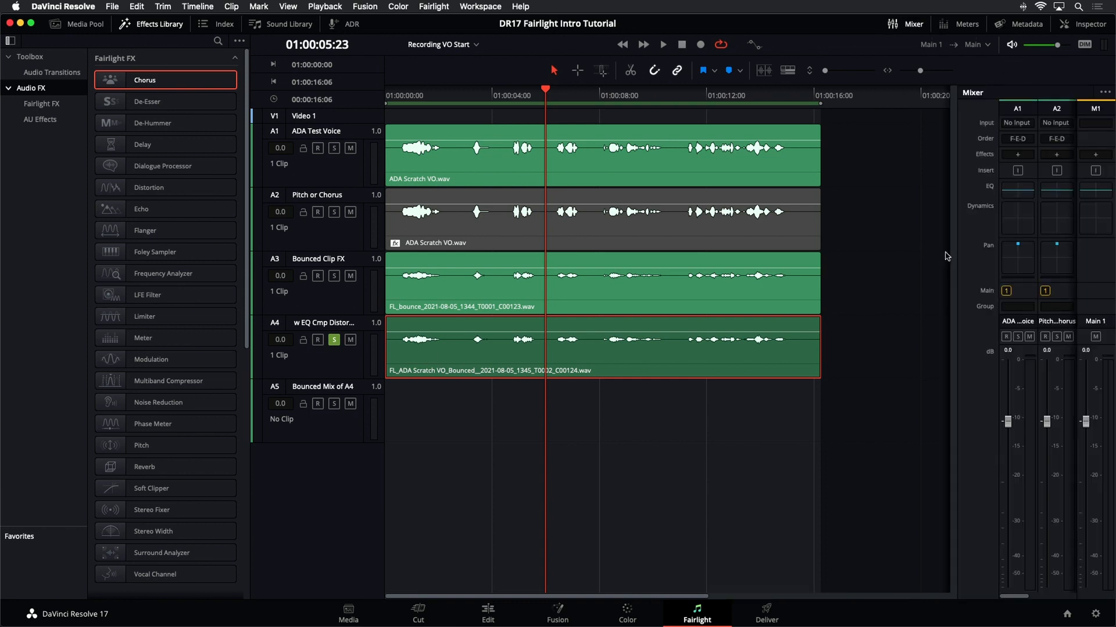
pyautogui.moveTo(956, 254); pyautogui.dragTo(824, 279)
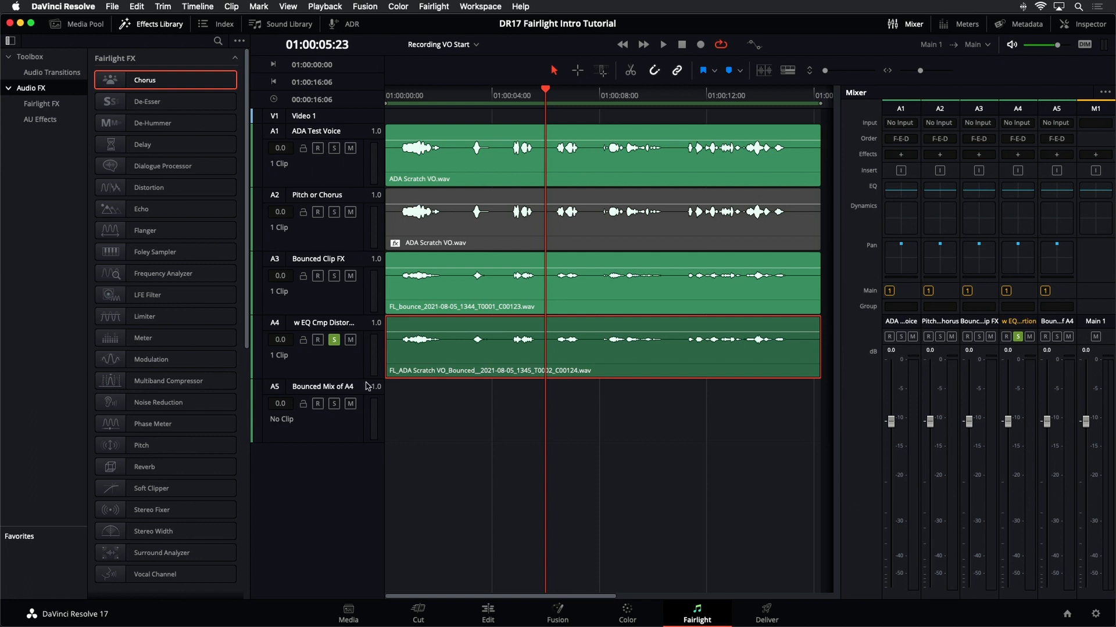
pyautogui.click(345, 369)
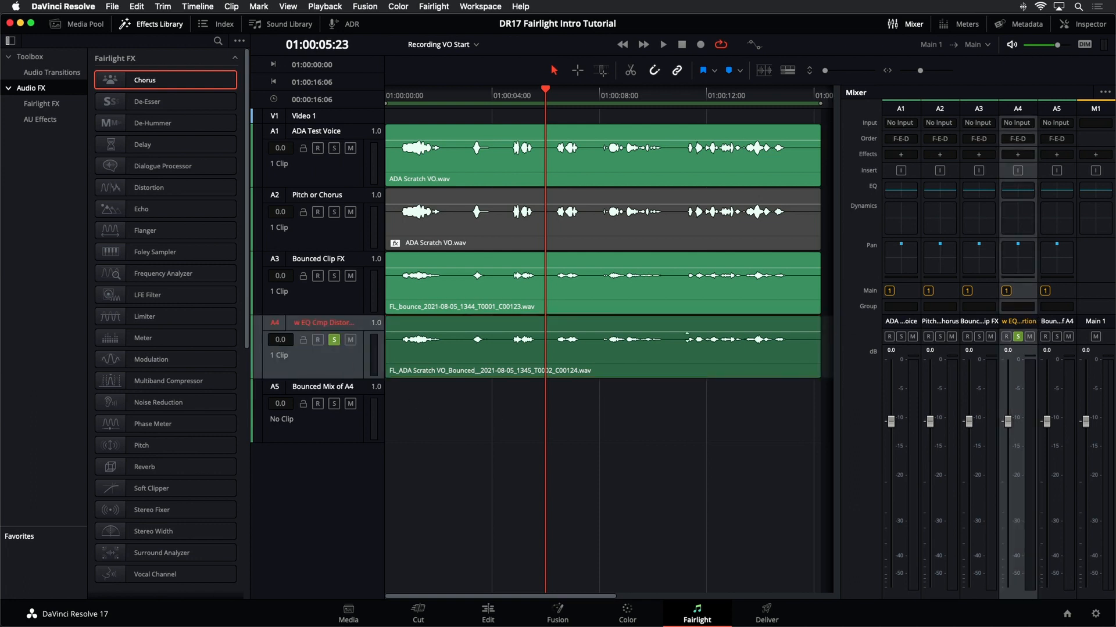
pyautogui.click(1011, 193)
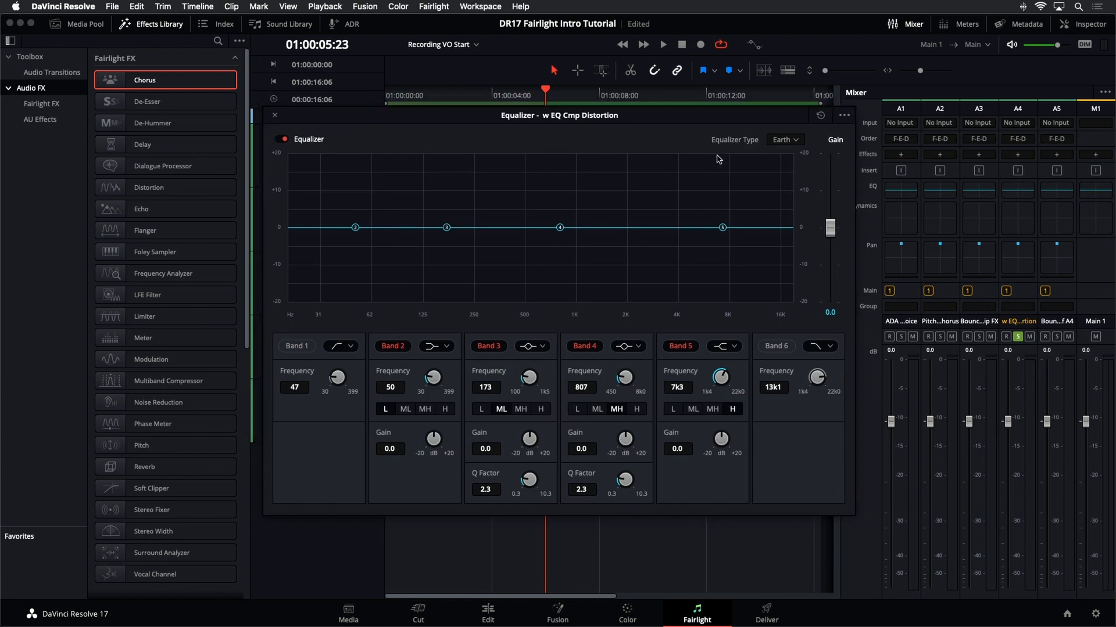
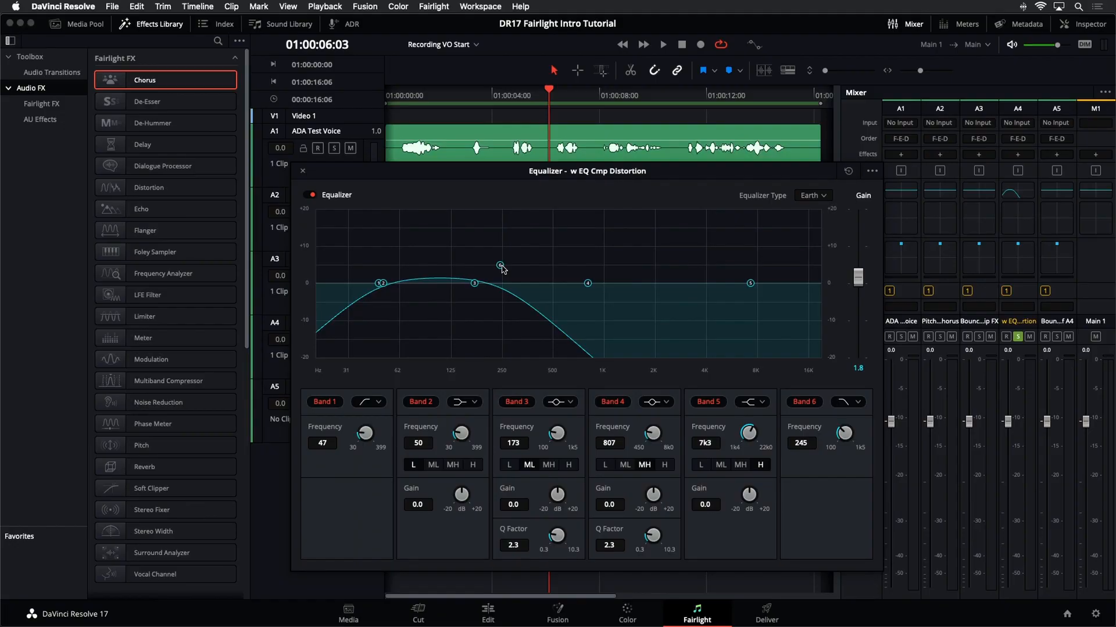
# - Try raising band 1's high-pass to about 158 Hz and playing the track, then reset the equalizer
pyautogui.moveTo(523, 281); pyautogui.dragTo(632, 269)
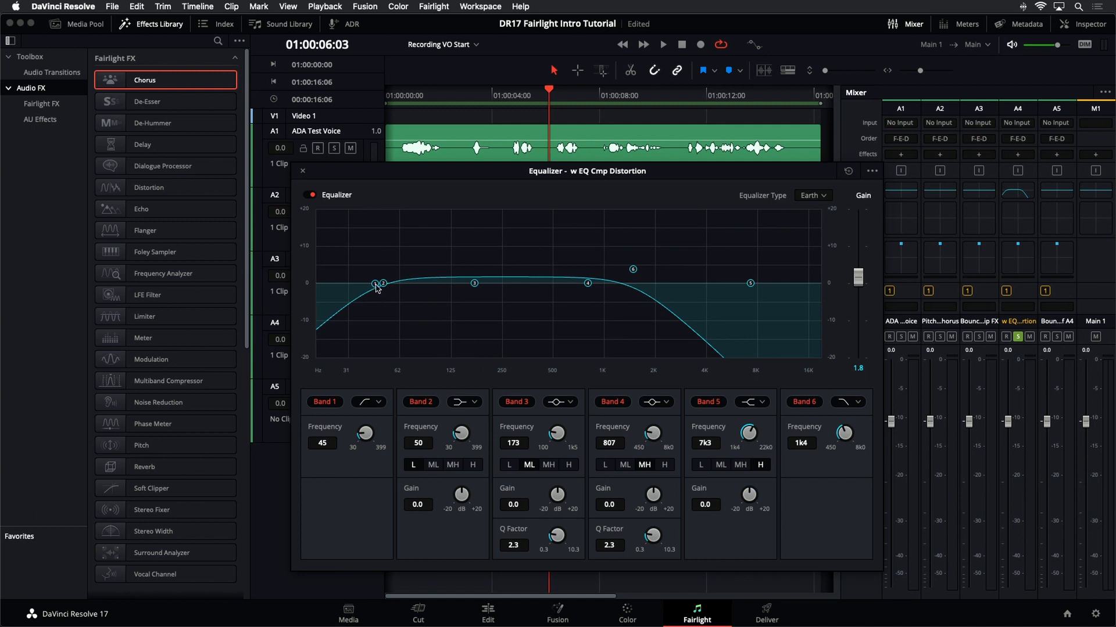
pyautogui.moveTo(375, 284); pyautogui.dragTo(468, 291)
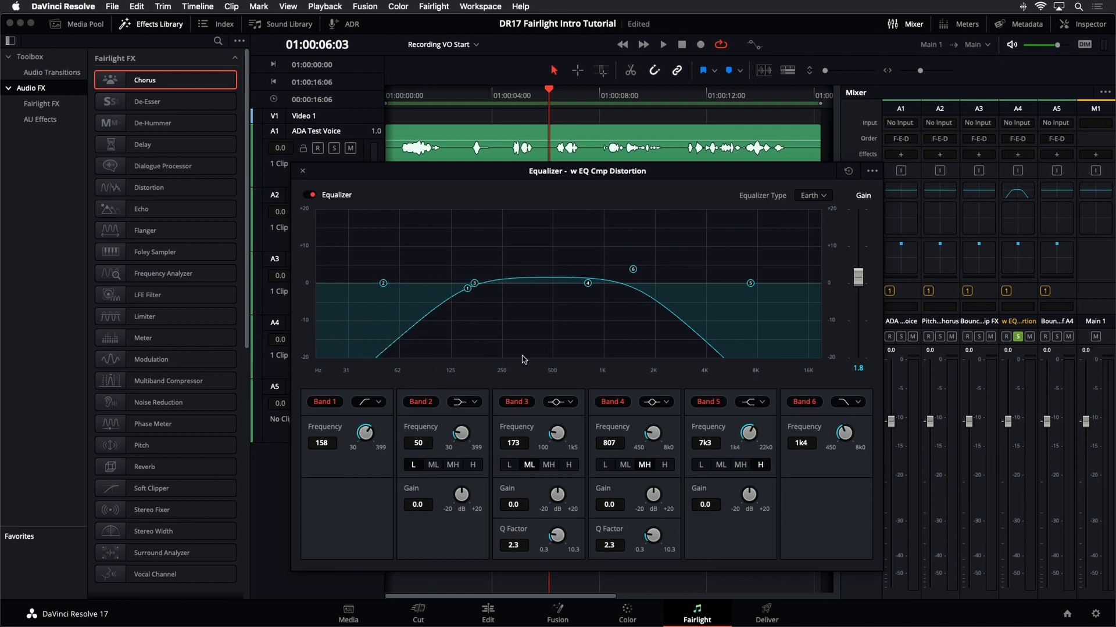
pyautogui.press('space')
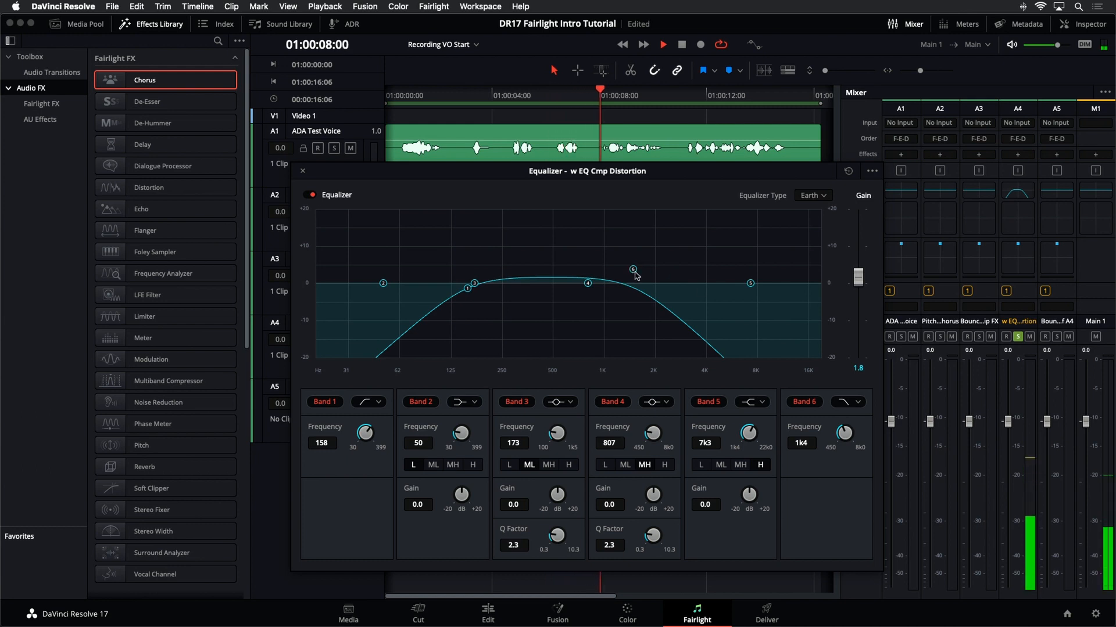
pyautogui.moveTo(858, 278); pyautogui.dragTo(869, 251)
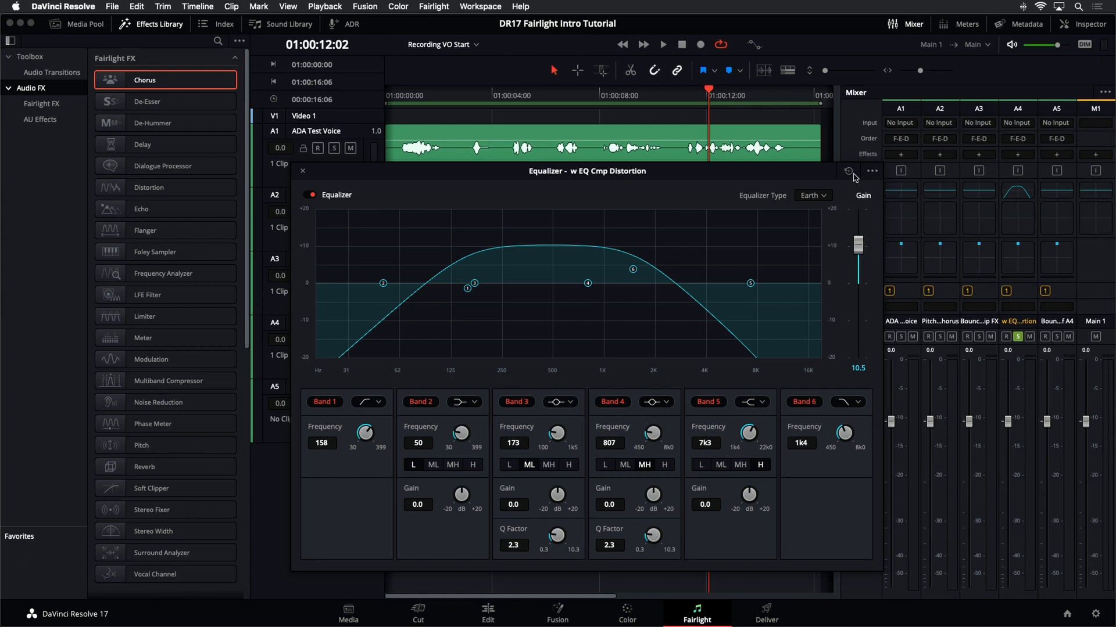
pyautogui.click(849, 171)
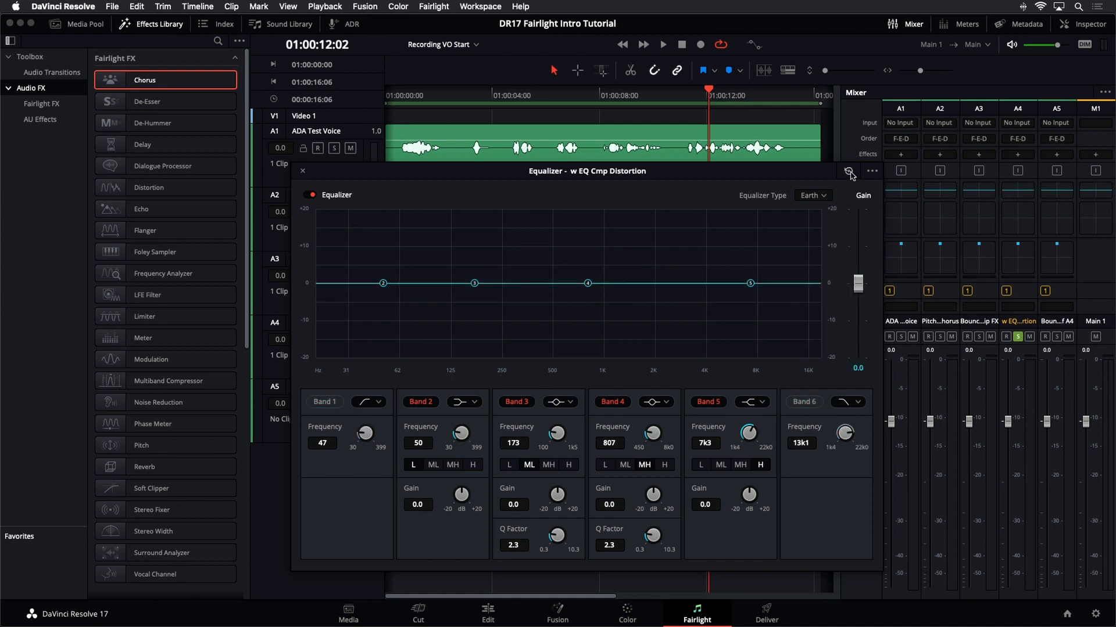
# - Enable band 6 as a low-pass near 3.3 kHz and band 1 as a high-pass near 194 Hz, then close the equalizer
pyautogui.click(812, 404)
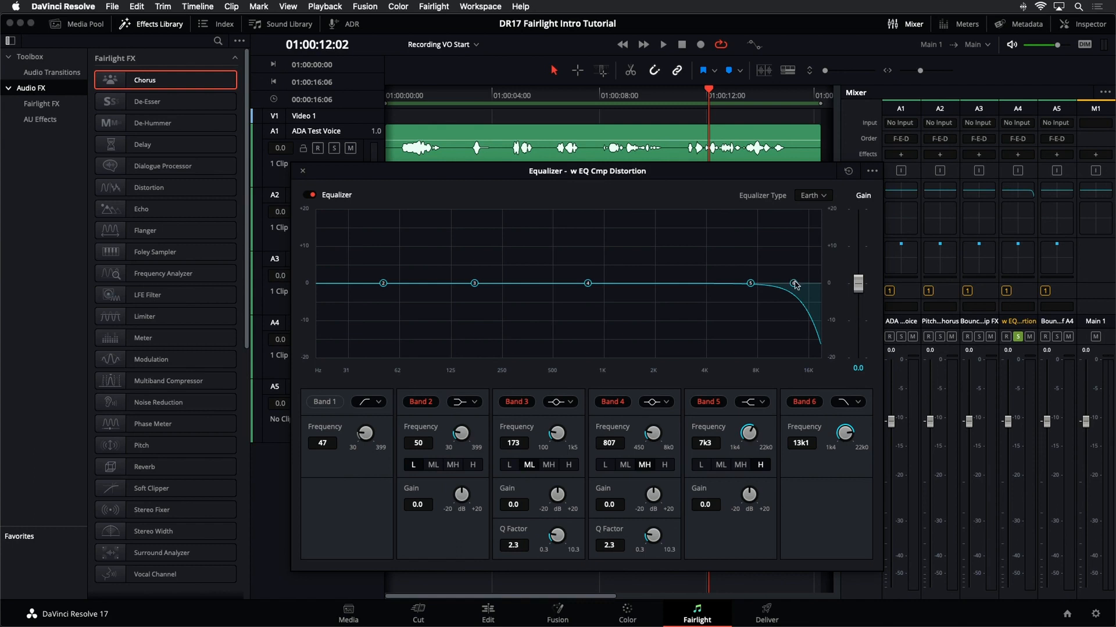
pyautogui.moveTo(794, 283); pyautogui.dragTo(693, 292)
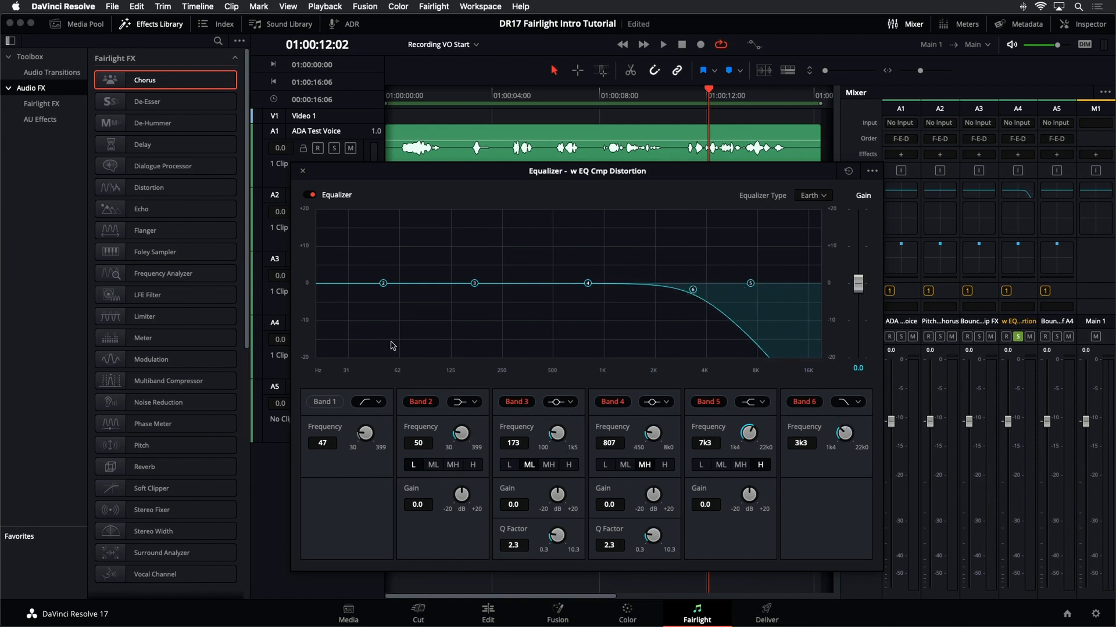
pyautogui.click(321, 404)
pyautogui.moveTo(379, 285); pyautogui.dragTo(483, 297)
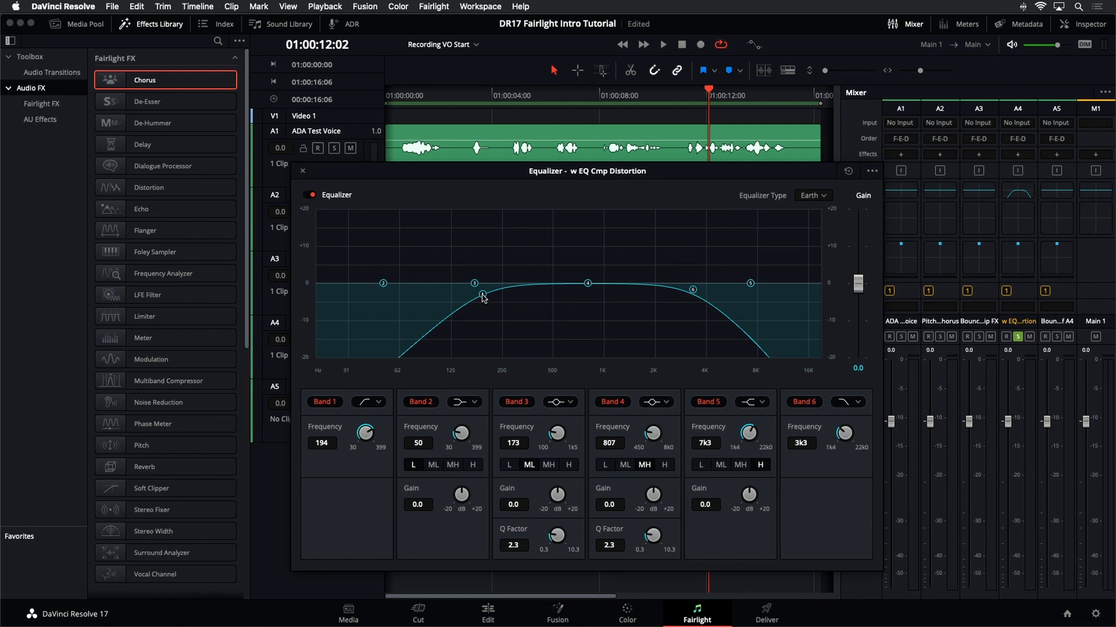
pyautogui.click(303, 172)
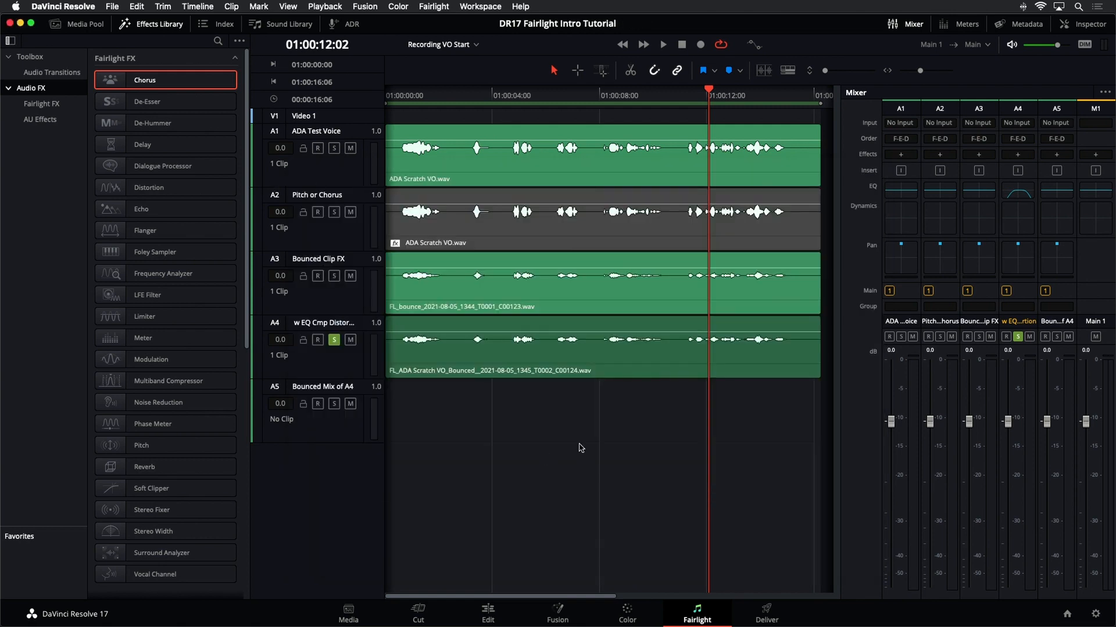
# - Add the Distortion effect to the w EQ Cmp Distortion track and reposition its window
pyautogui.moveTo(168, 188); pyautogui.dragTo(352, 372)
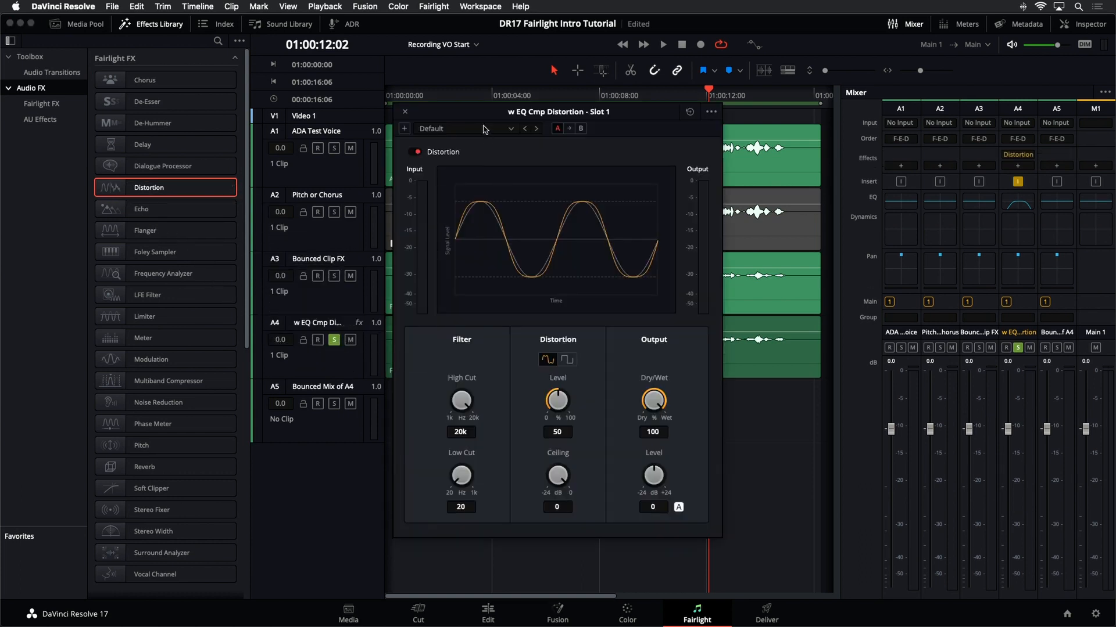
pyautogui.moveTo(484, 115); pyautogui.dragTo(598, 127)
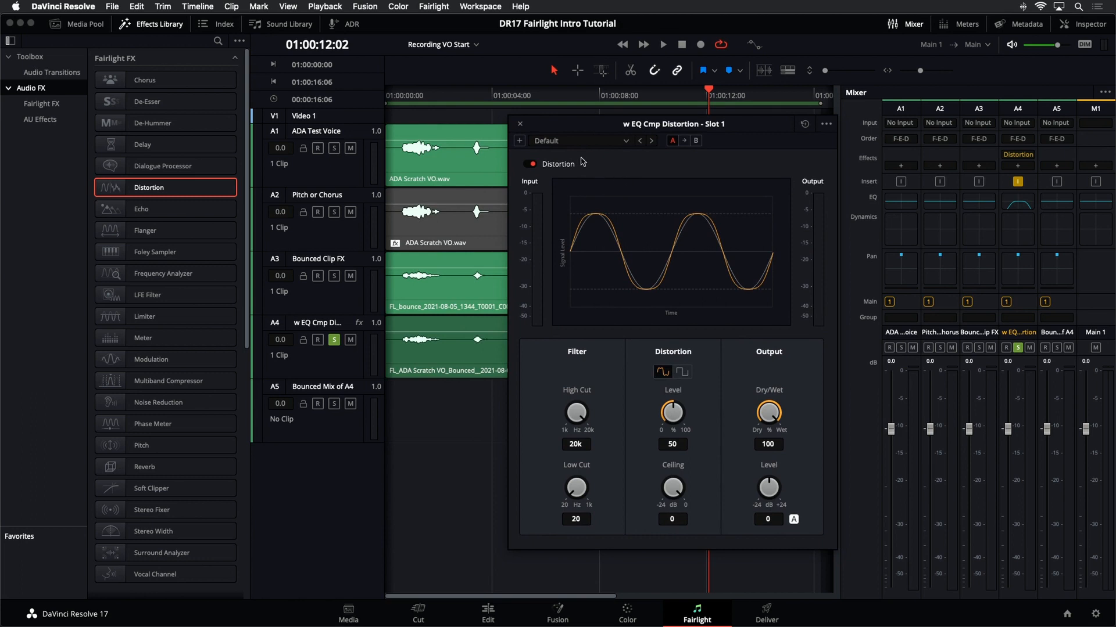
# - Apply the Crunchy distortion preset and play the track briefly to hear it
pyautogui.click(591, 142)
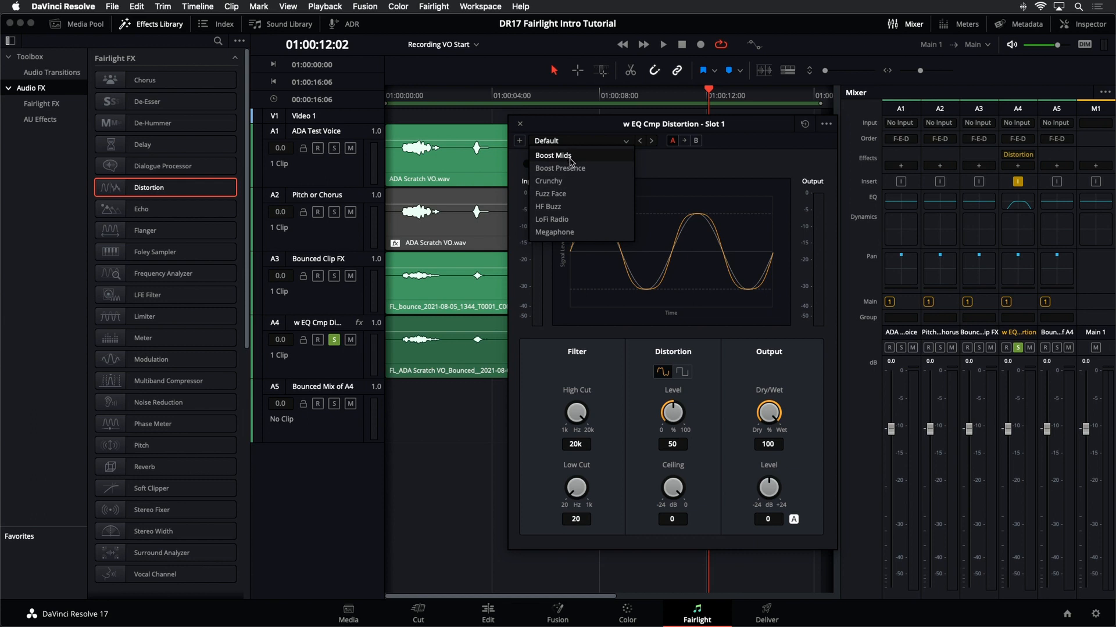
pyautogui.click(573, 181)
pyautogui.press('space')
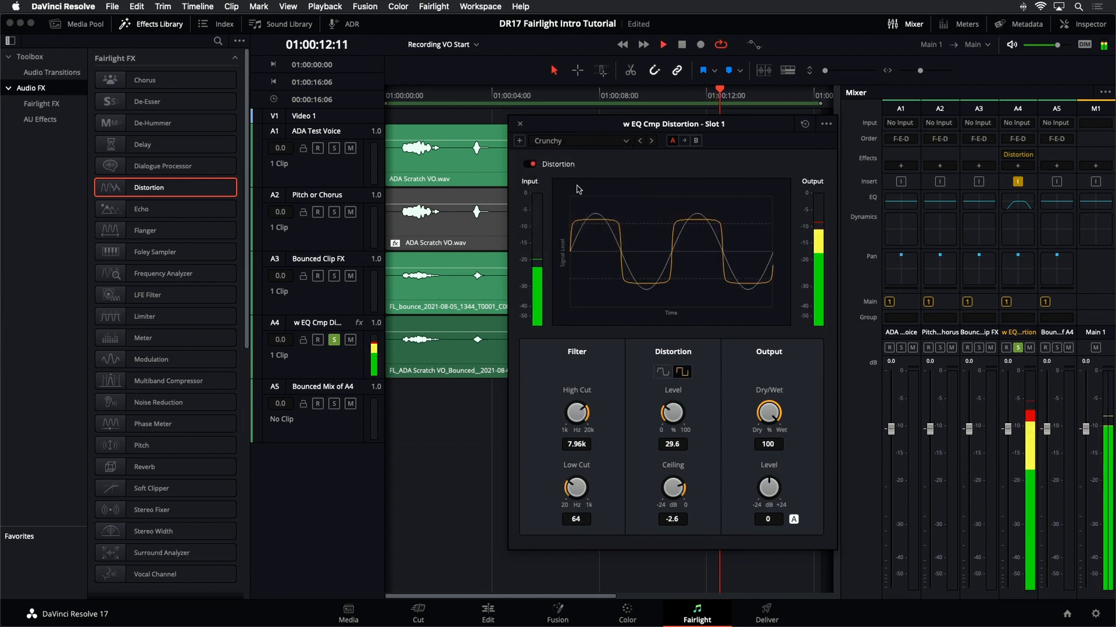
pyautogui.press('space')
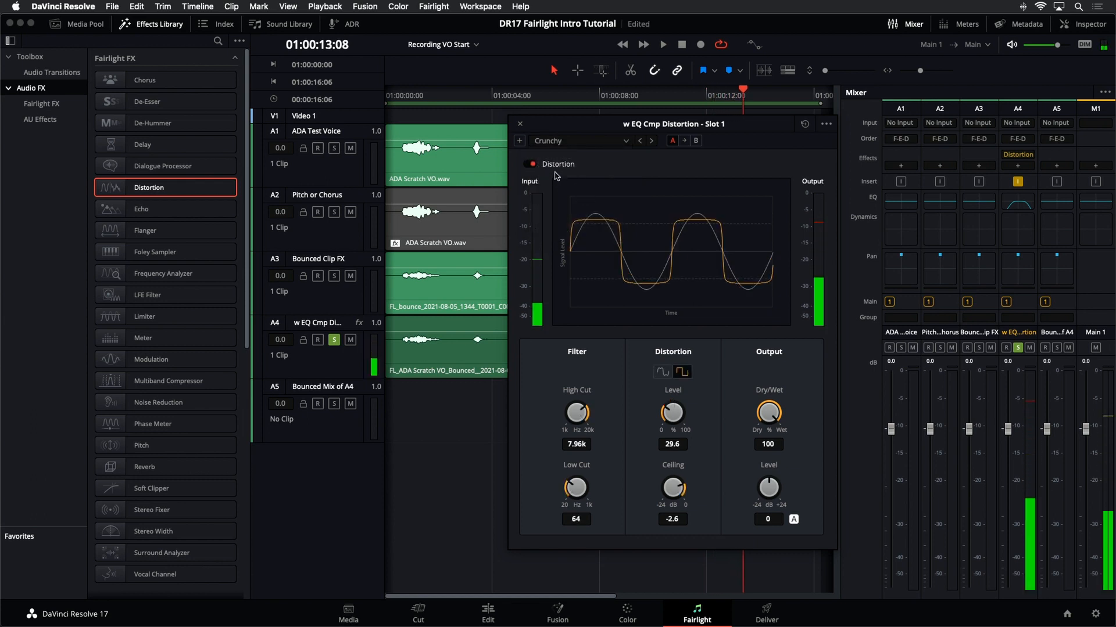
# - Switch the distortion preset to Megaphone and play the track
pyautogui.click(581, 142)
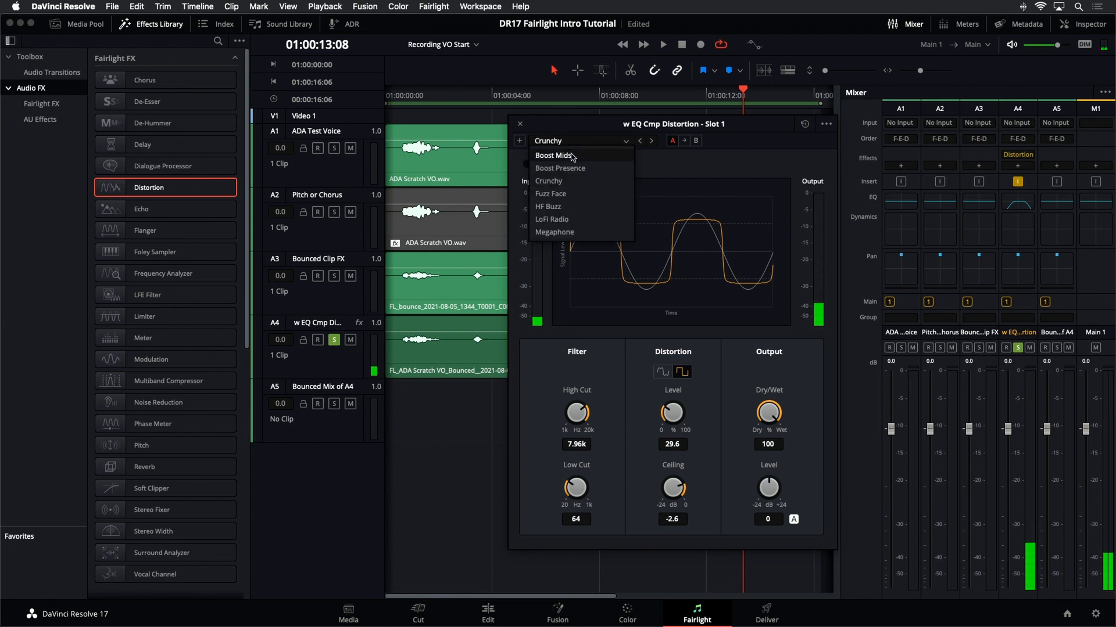
pyautogui.click(573, 232)
pyautogui.press('space')
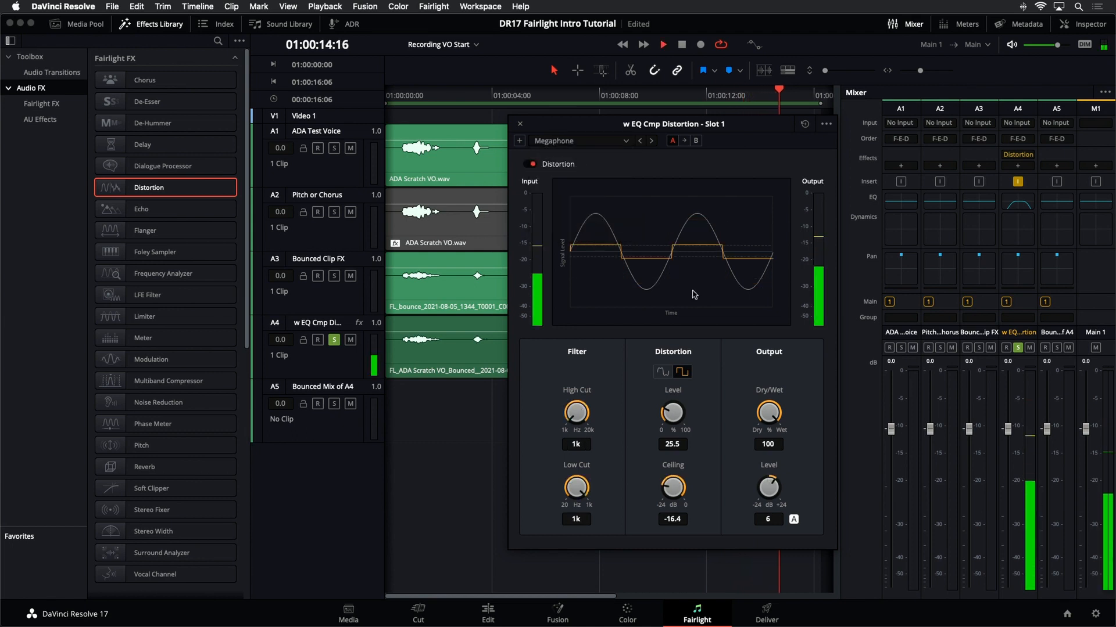
# - Choose the LoFi Radio distortion preset and close the Distortion window
pyautogui.click(581, 141)
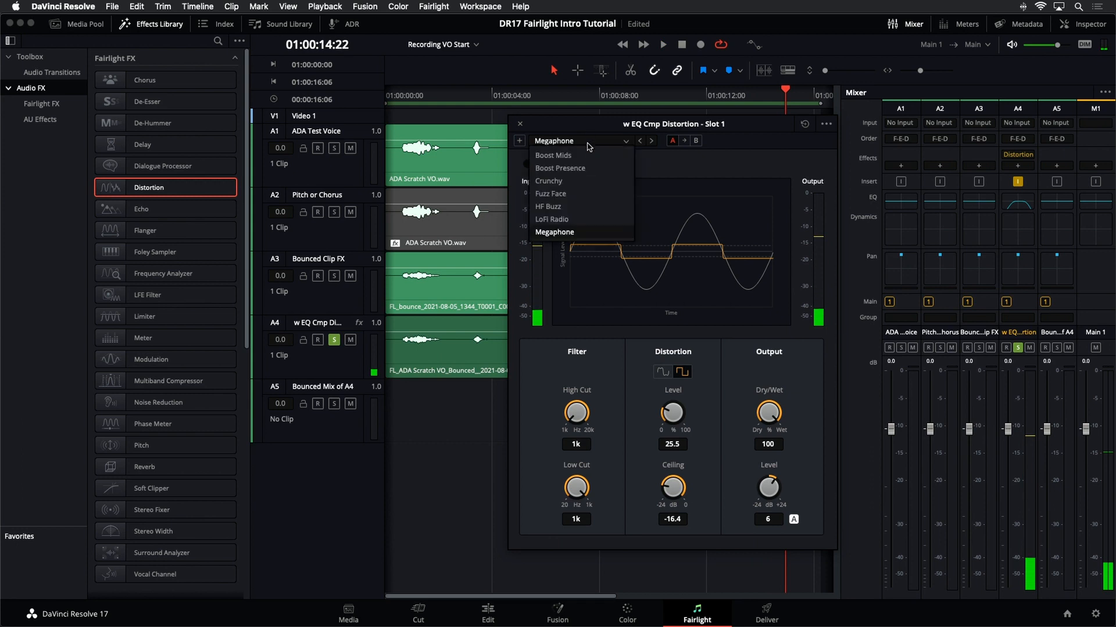
pyautogui.click(579, 219)
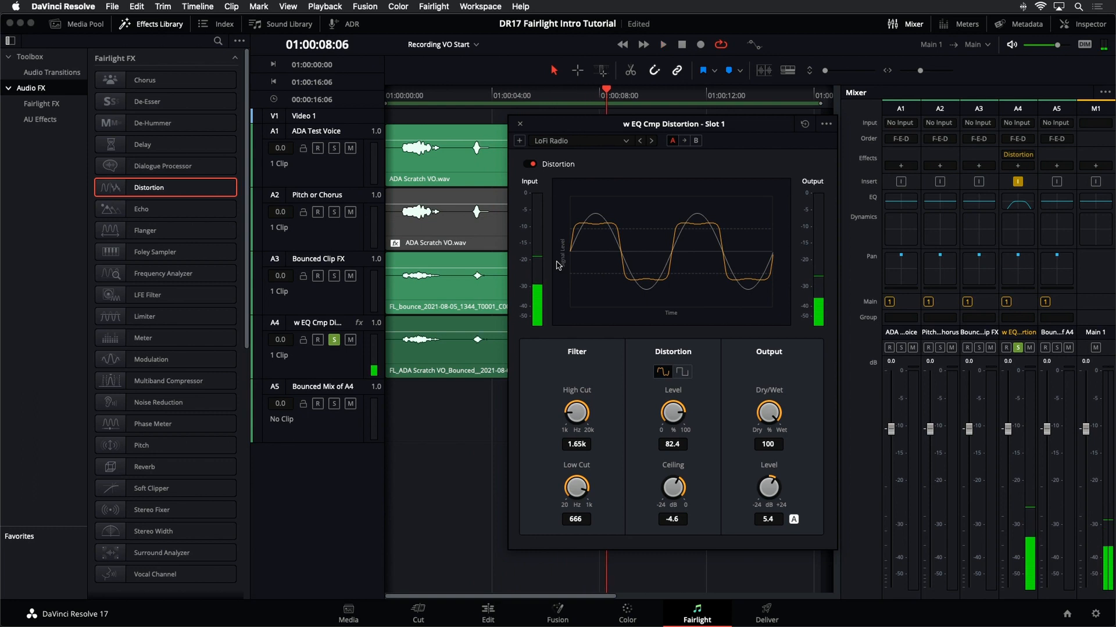
pyautogui.click(520, 126)
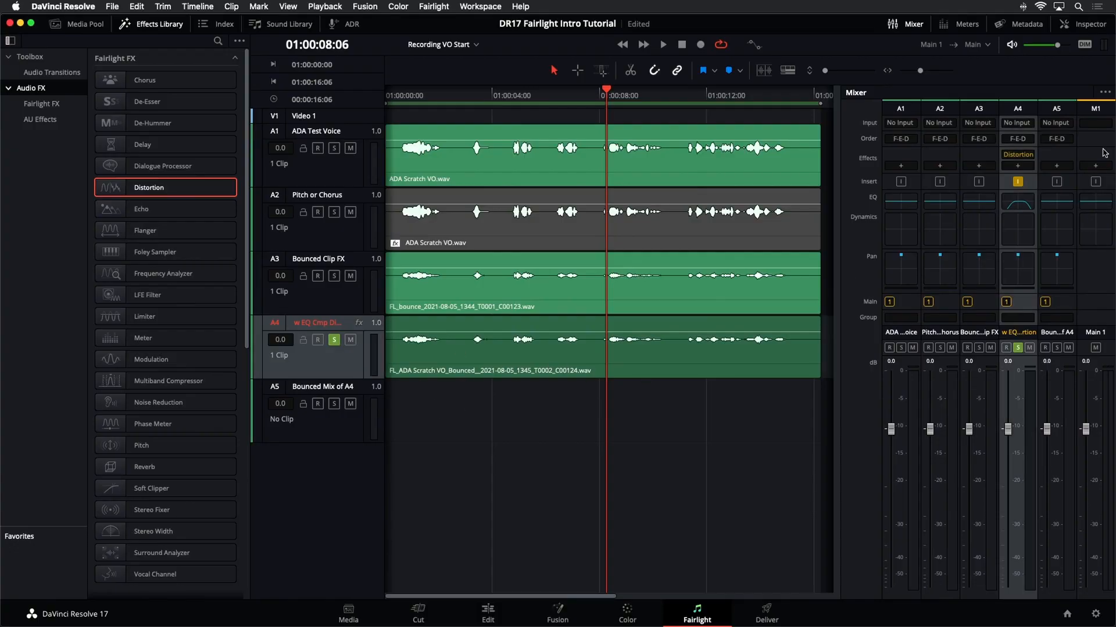
# - Change the Bounced Mix of A4 track's type to stereo
pyautogui.click(618, 414)
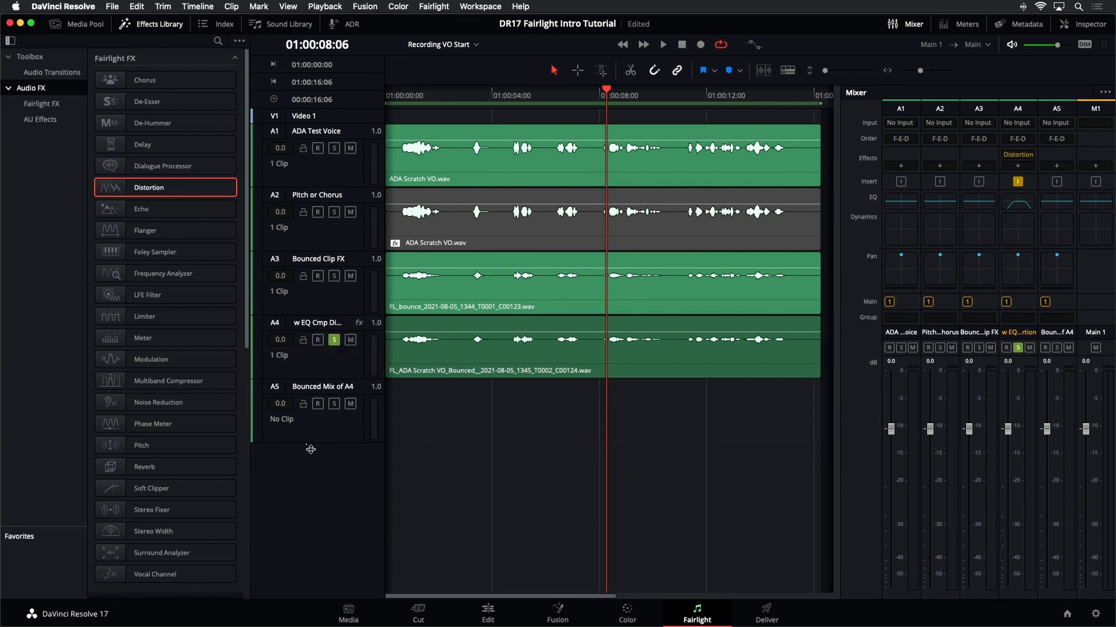
pyautogui.rightClick(338, 440)
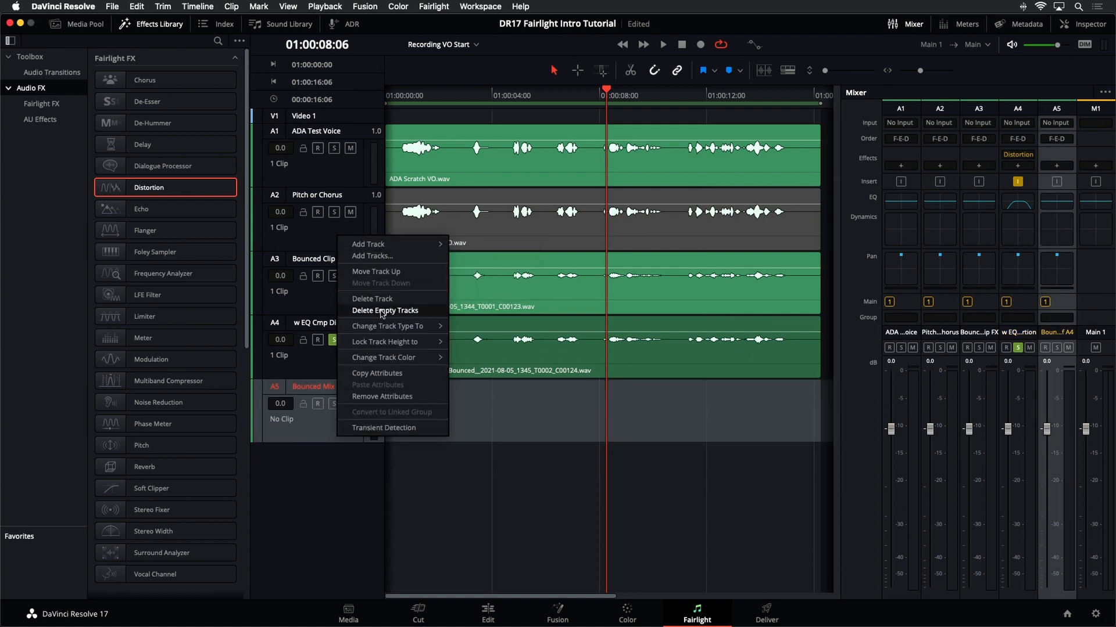
pyautogui.moveTo(383, 326)
pyautogui.click(472, 341)
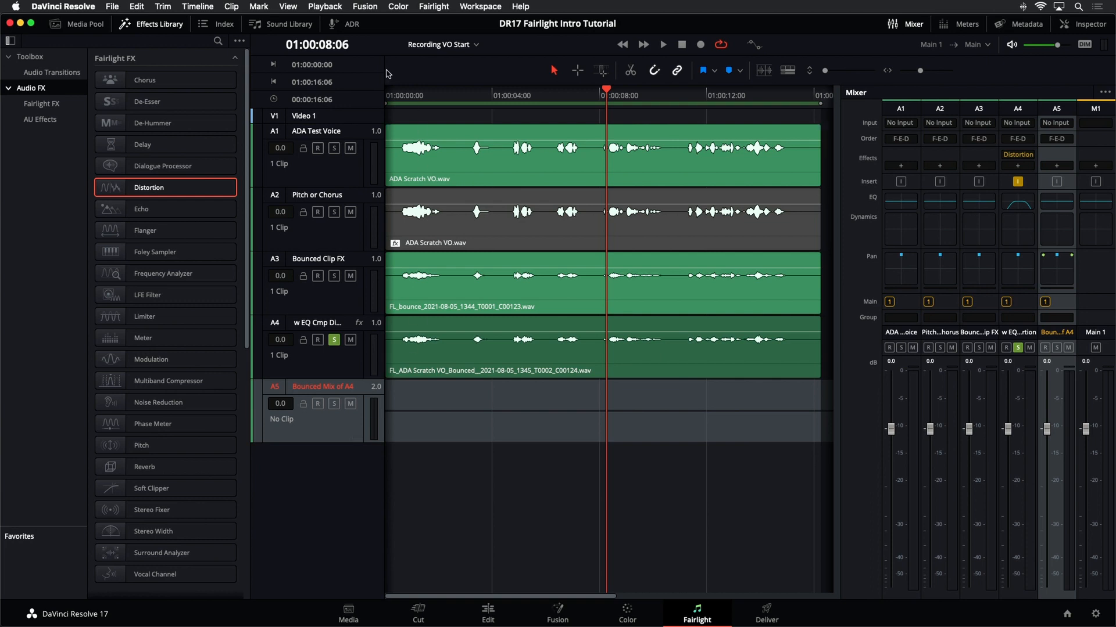
# - Bounce the Main 1 mix onto the Bounced Mix of A4 track
pyautogui.click(214, 4)
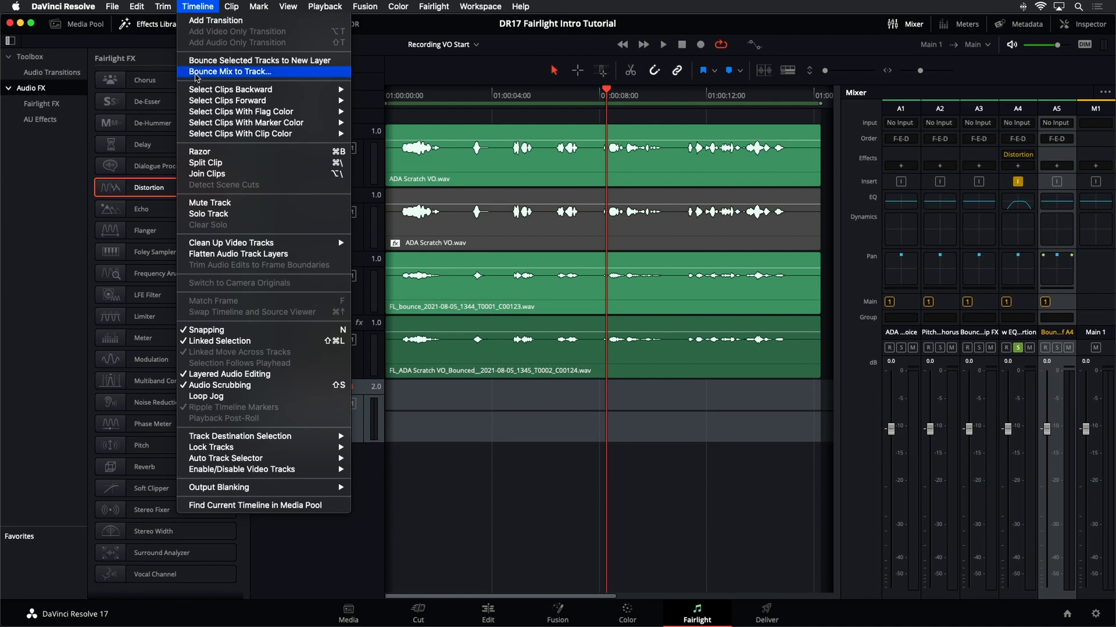
pyautogui.click(196, 72)
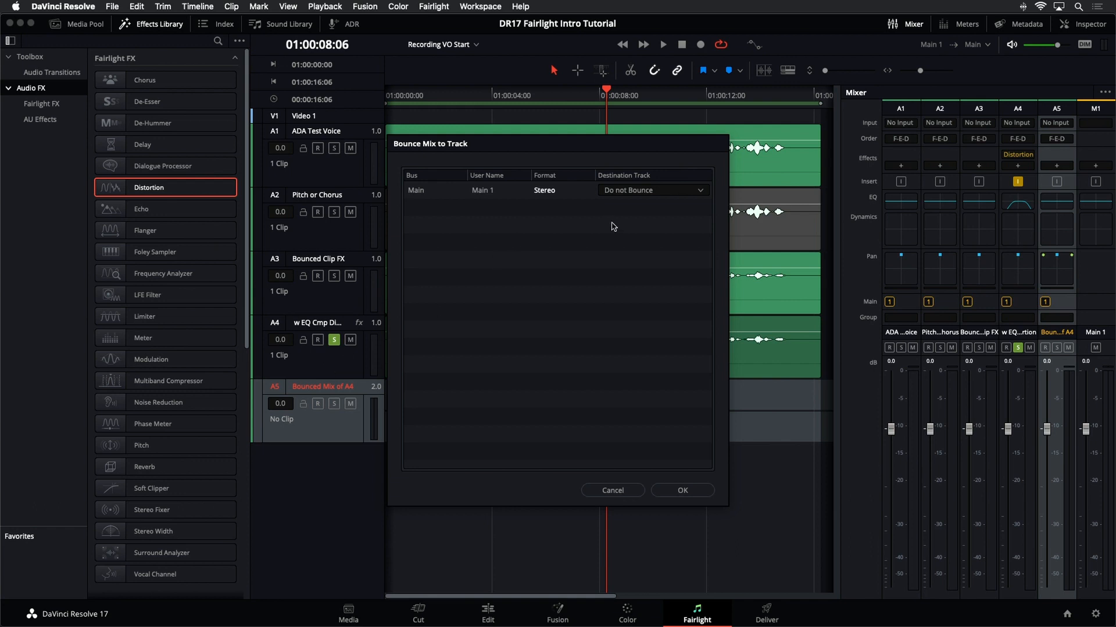
pyautogui.click(654, 193)
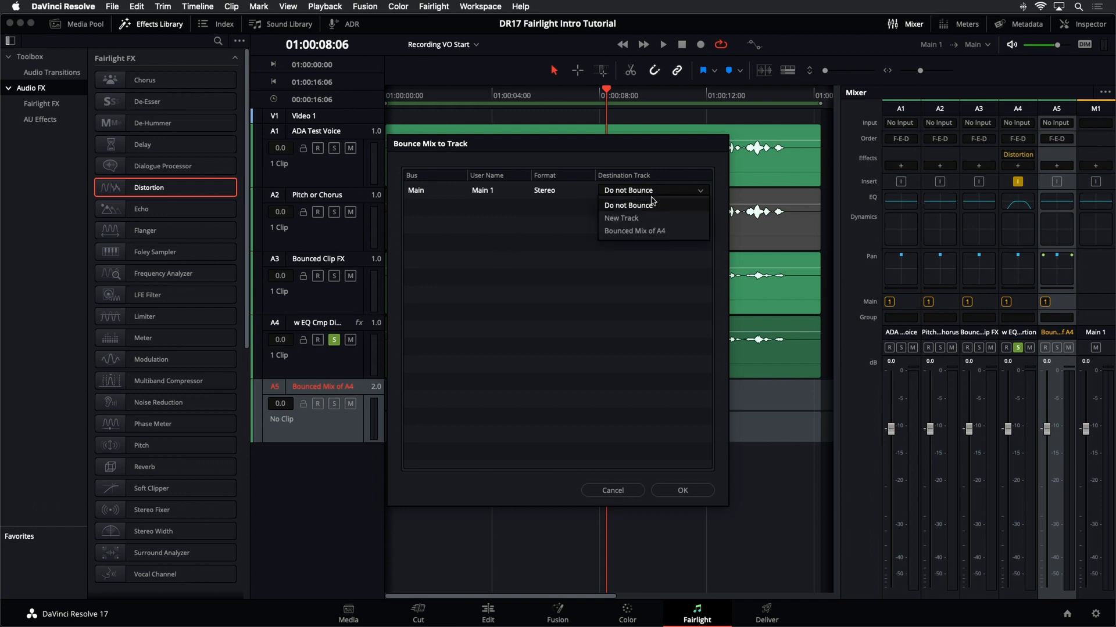
pyautogui.click(639, 233)
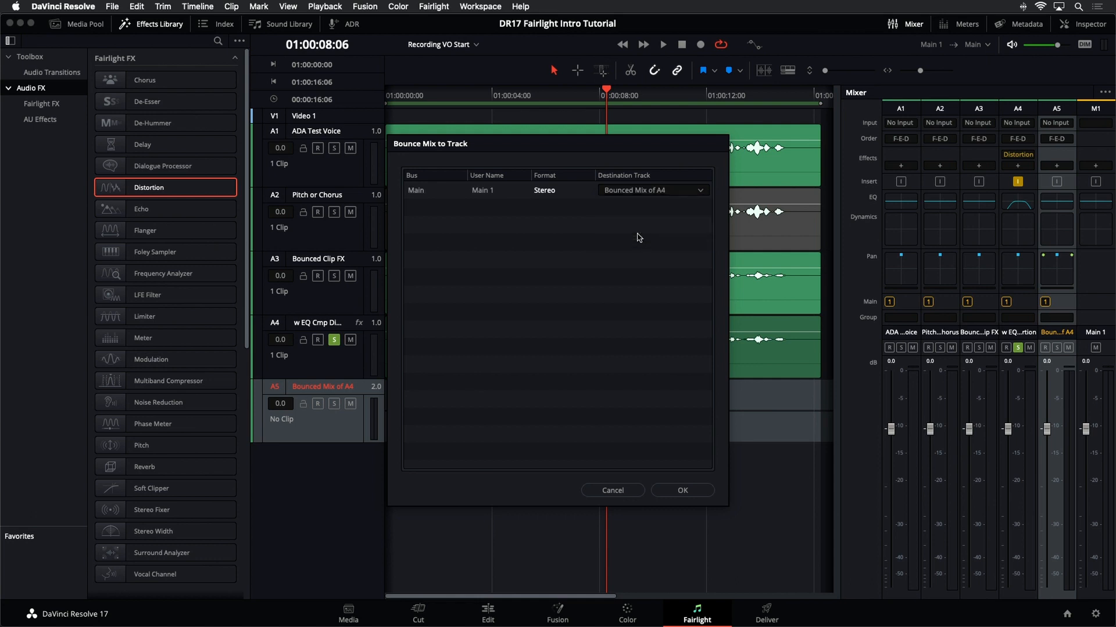
pyautogui.click(680, 490)
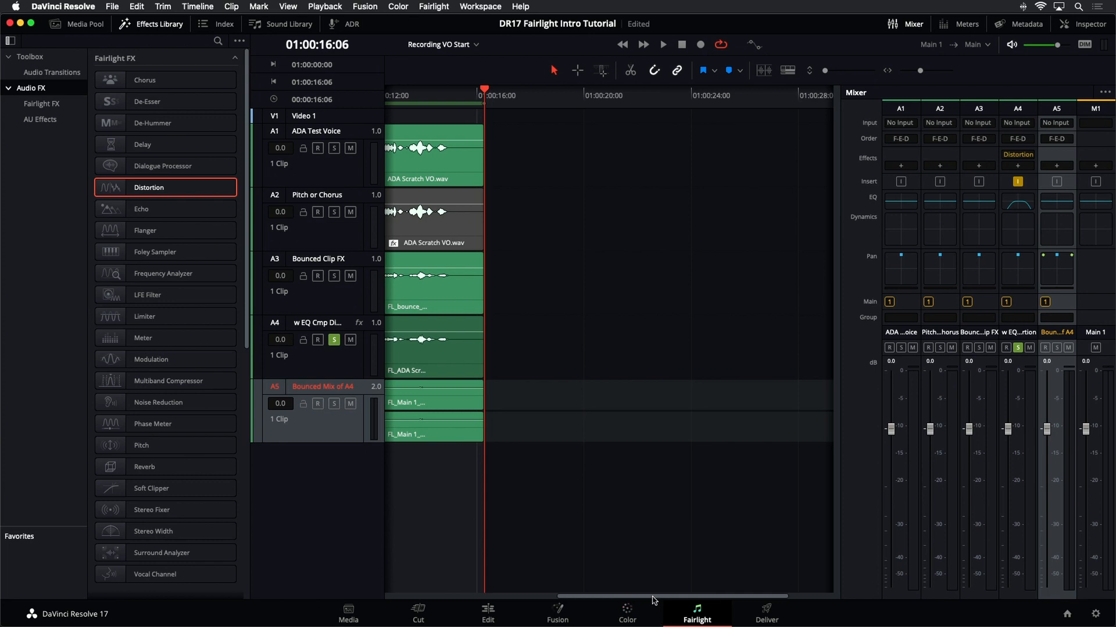
# - Solo the Bounced Mix of A4 track instead of w EQ Cmp Distortion and play it back
pyautogui.moveTo(653, 601); pyautogui.dragTo(397, 619)
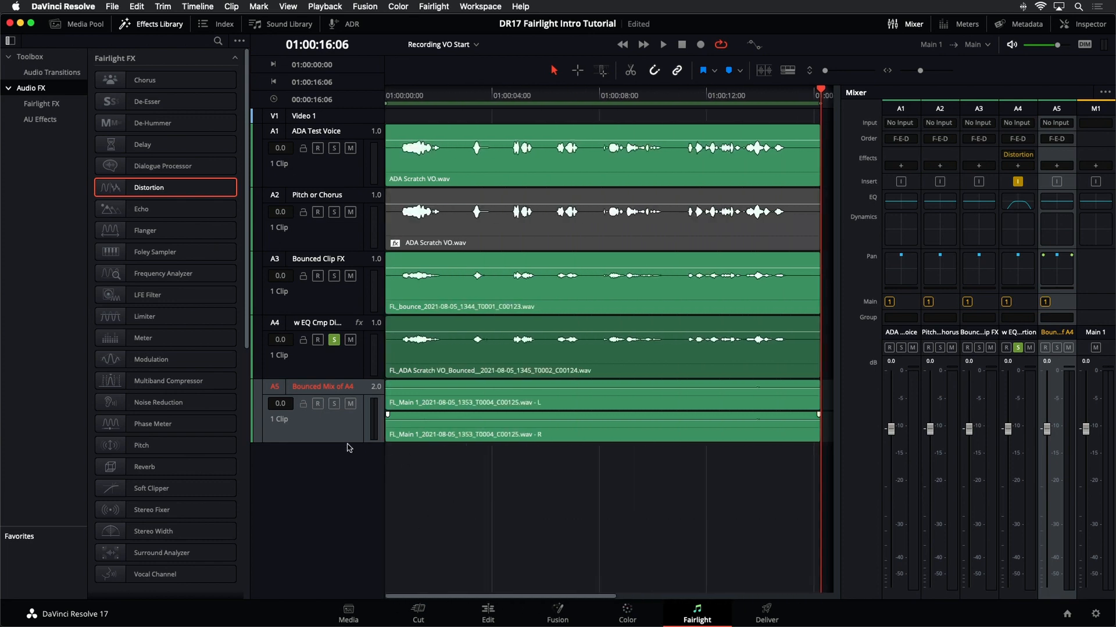
pyautogui.scroll(3, 349, 447)
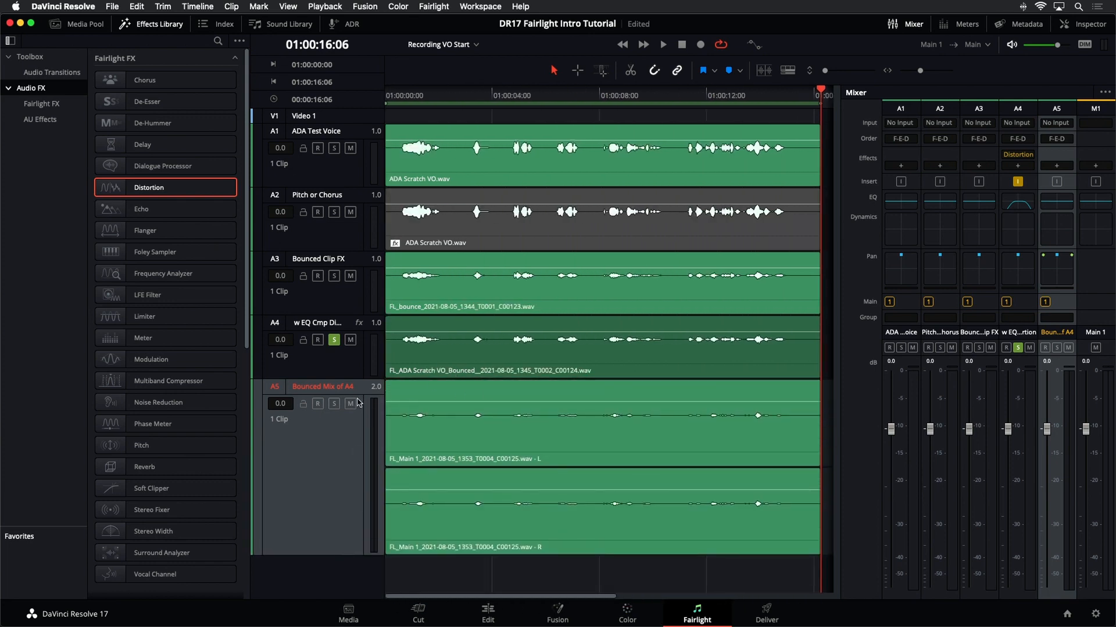
pyautogui.click(334, 403)
pyautogui.click(334, 339)
pyautogui.press('space')
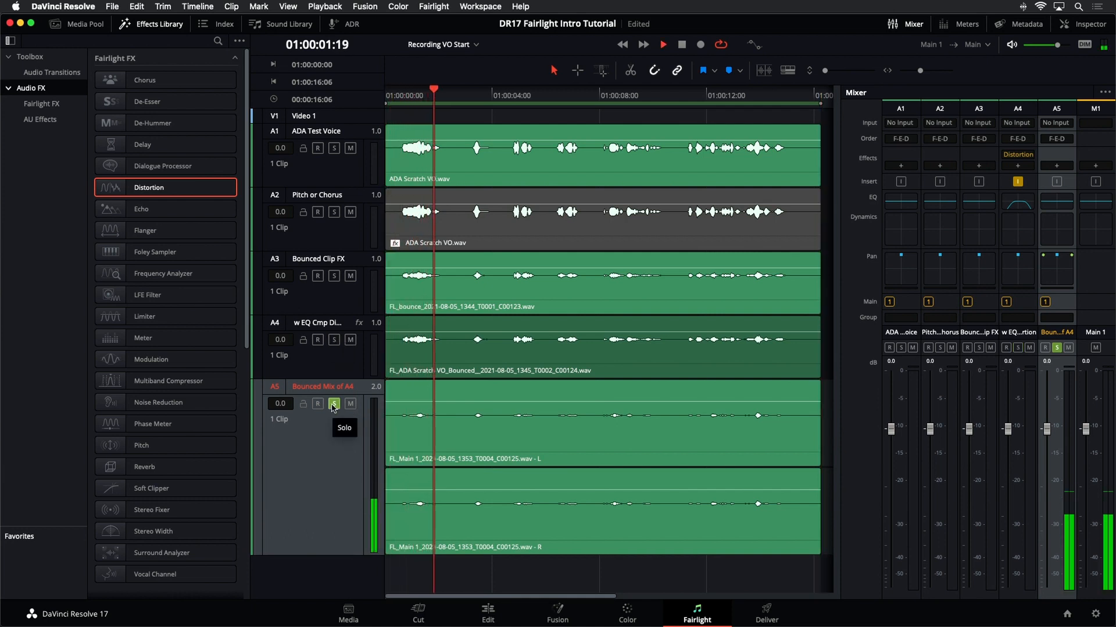
# - Switch solo between w EQ Cmp Distortion and Bounced Mix of A4 to compare, ending on Bounced Mix of A4, and stop playback
pyautogui.click(334, 404)
pyautogui.click(335, 340)
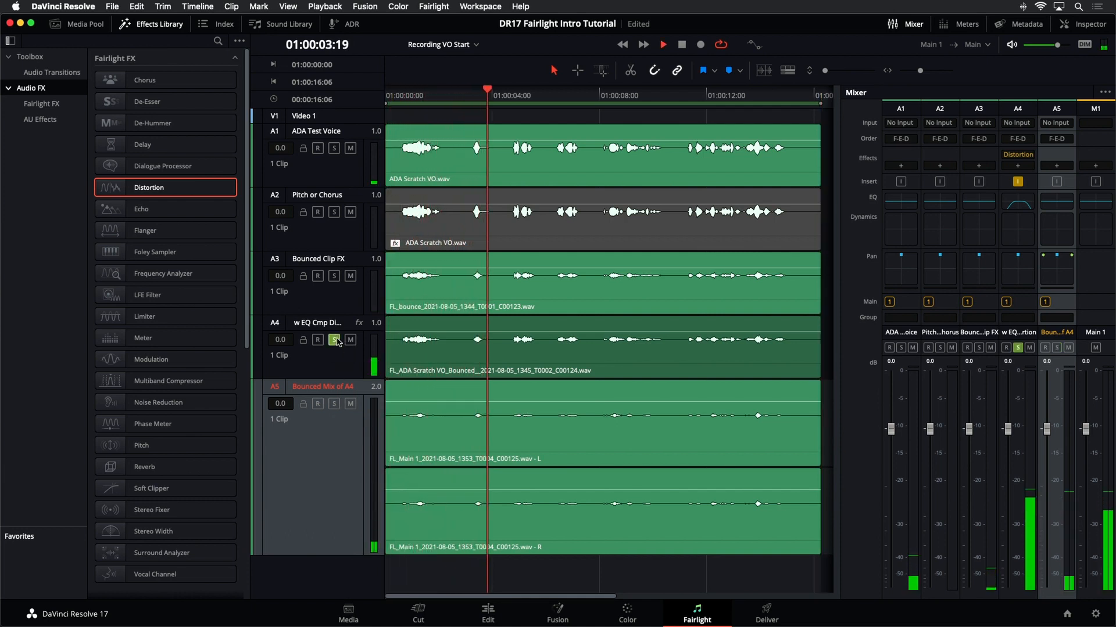
pyautogui.click(335, 339)
pyautogui.click(334, 403)
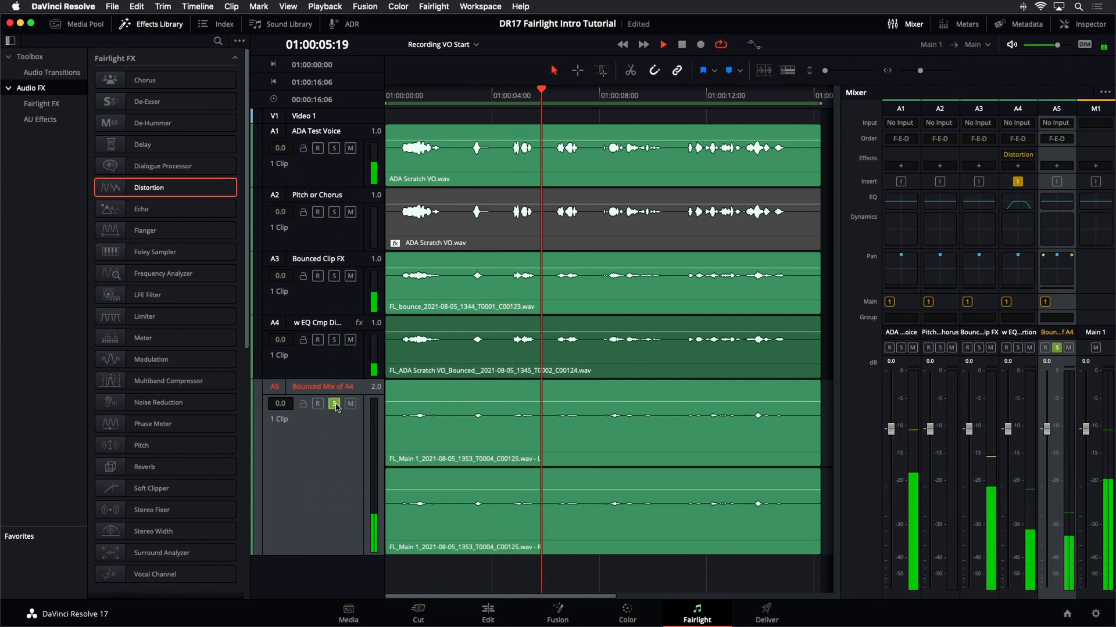
pyautogui.press('space')
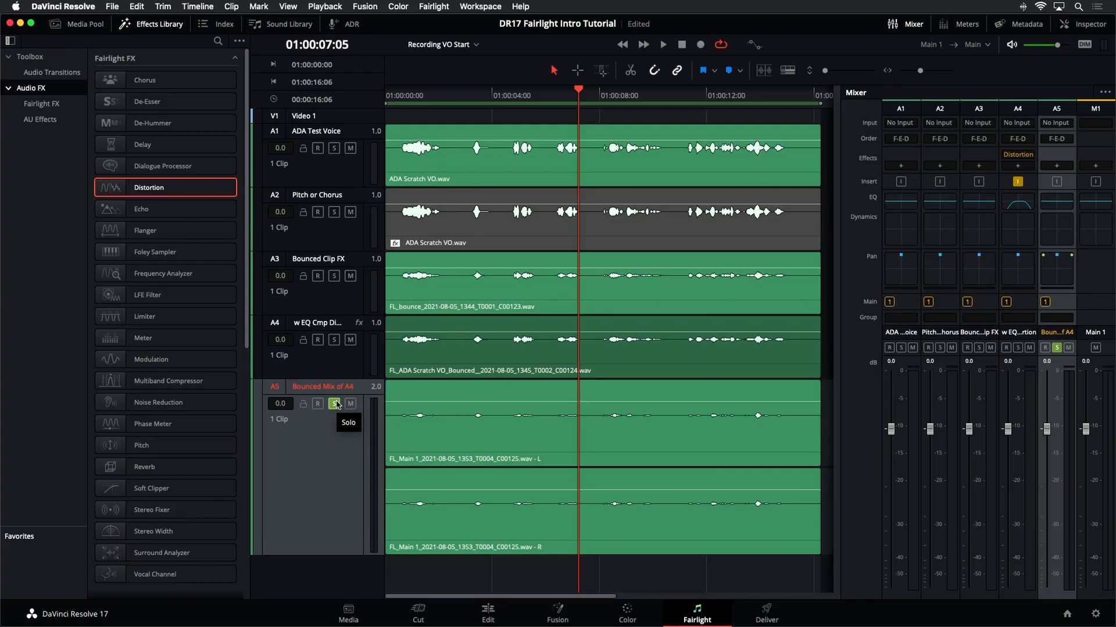
# - Select the bounced stereo clip on the Bounced Mix of A4 track
pyautogui.press('super+minus')
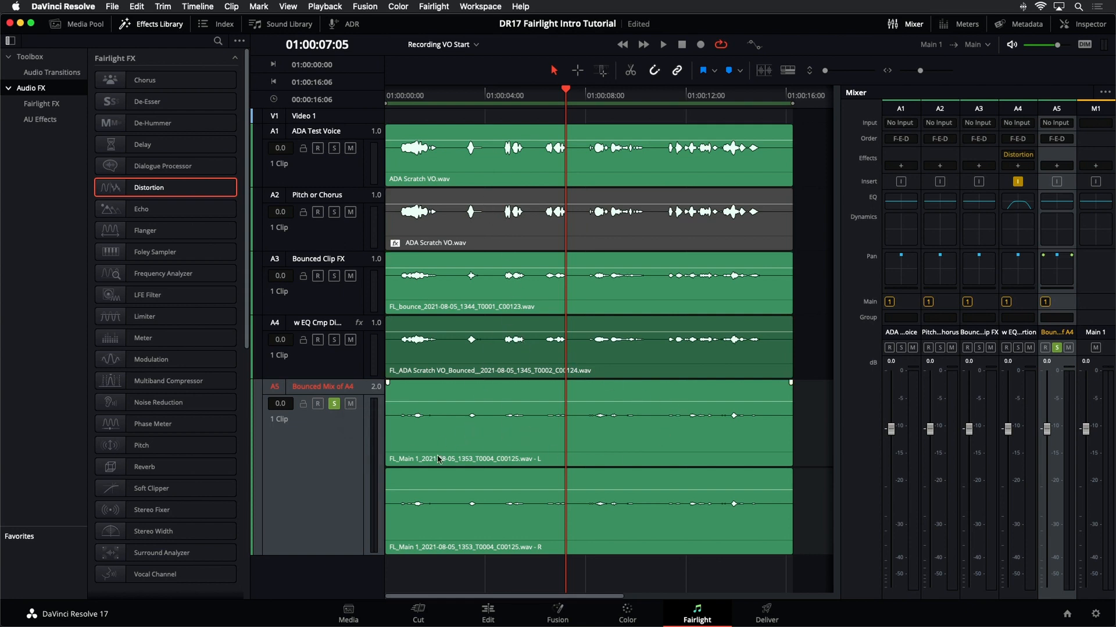
pyautogui.click(447, 440)
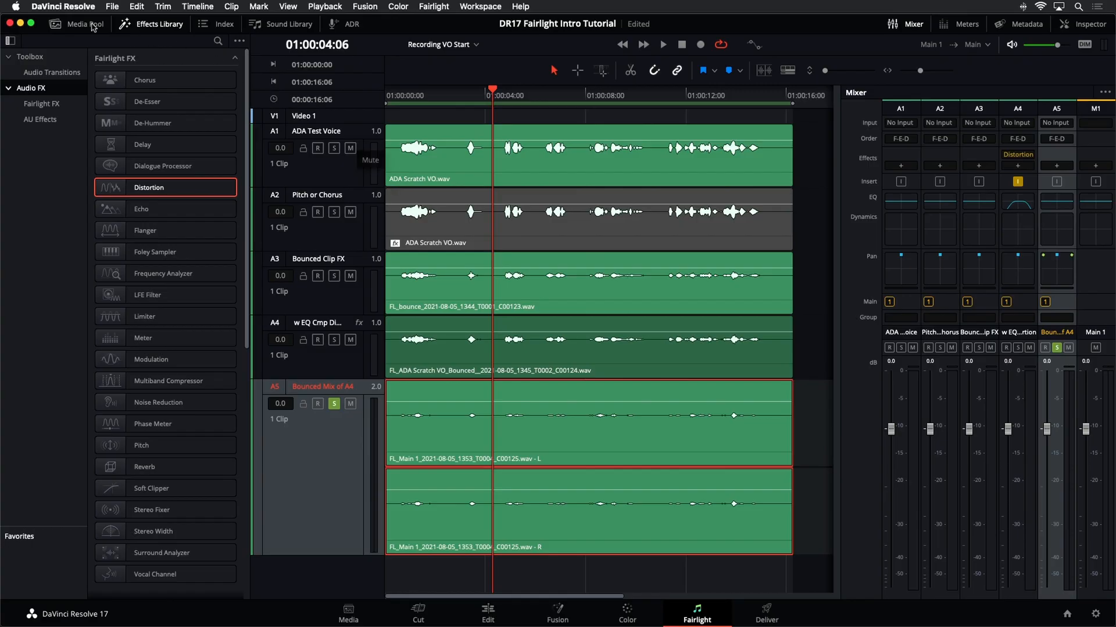
# - Open the 12 Reverb and EQ Barriers timeline from the media pool
pyautogui.click(88, 24)
pyautogui.click(139, 25)
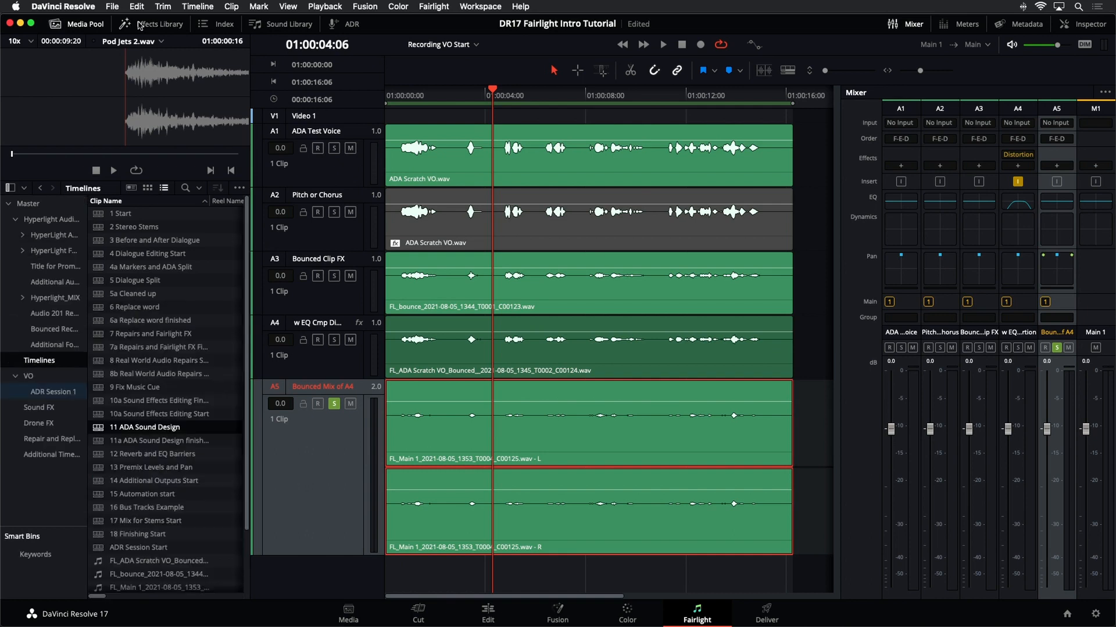
pyautogui.doubleClick(97, 456)
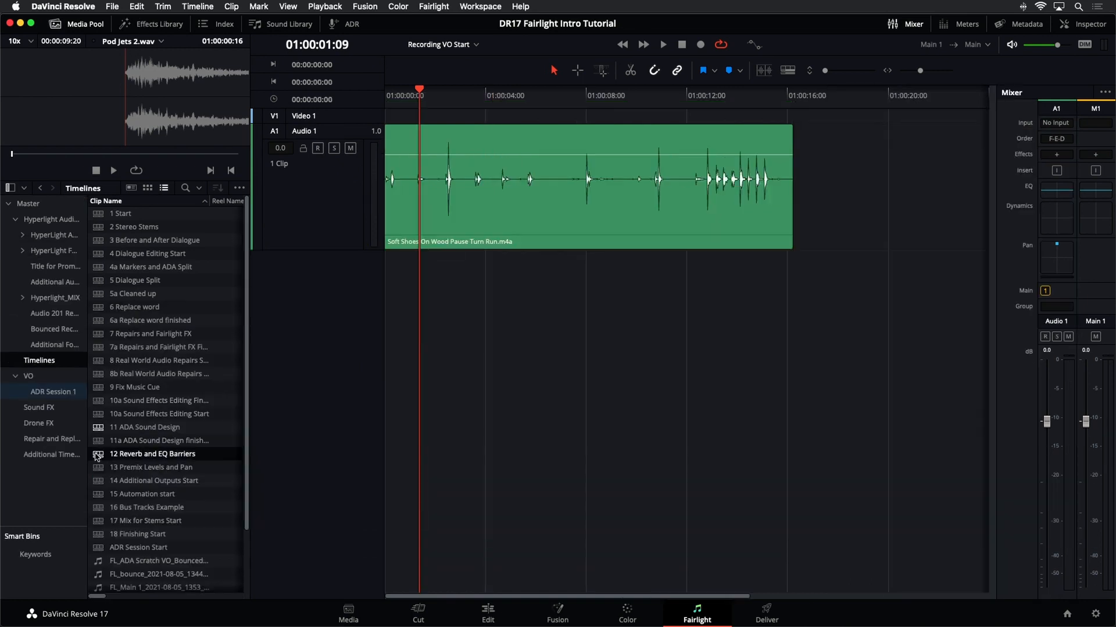
pyautogui.click(95, 25)
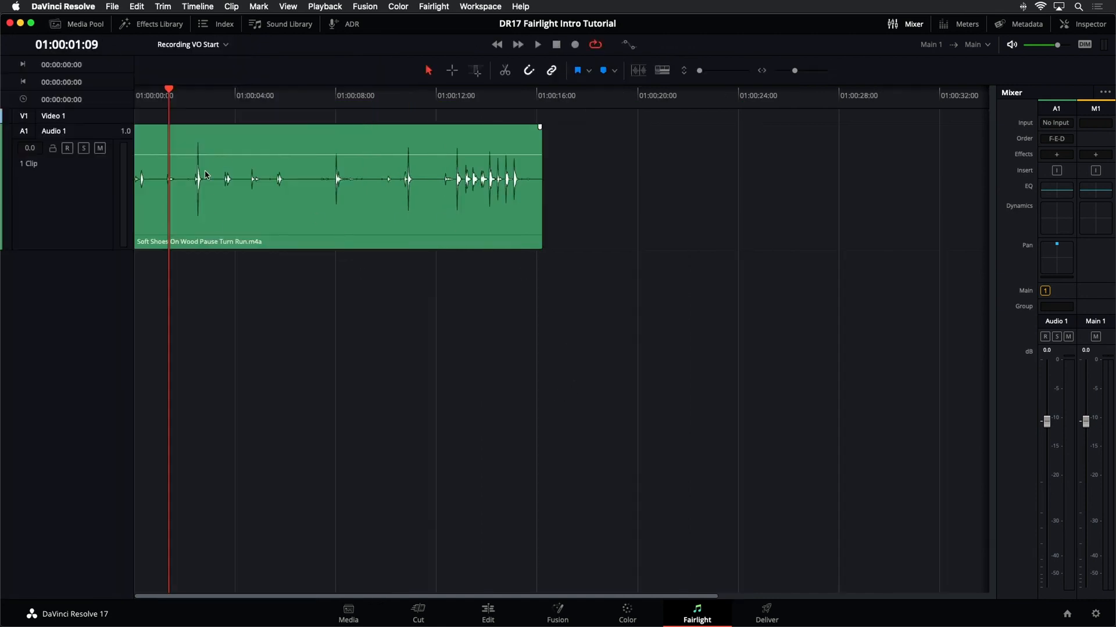
# - Play back the Soft Shoes On Wood Pause Turn Run clip on the Audio 1 track
pyautogui.hotkey('shift', 'z')
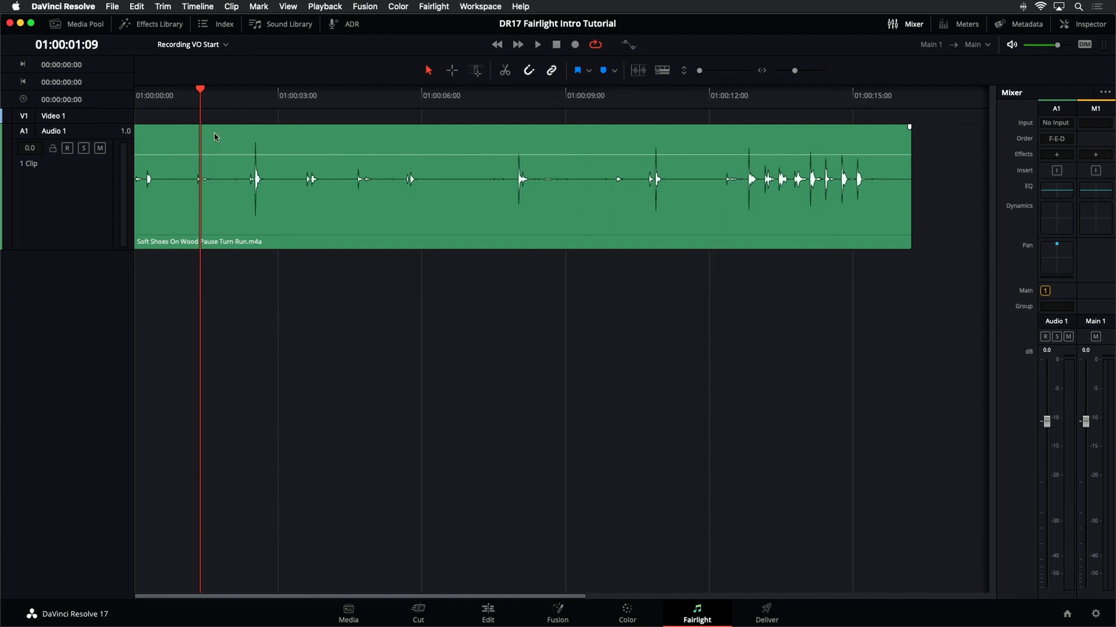
pyautogui.press('space')
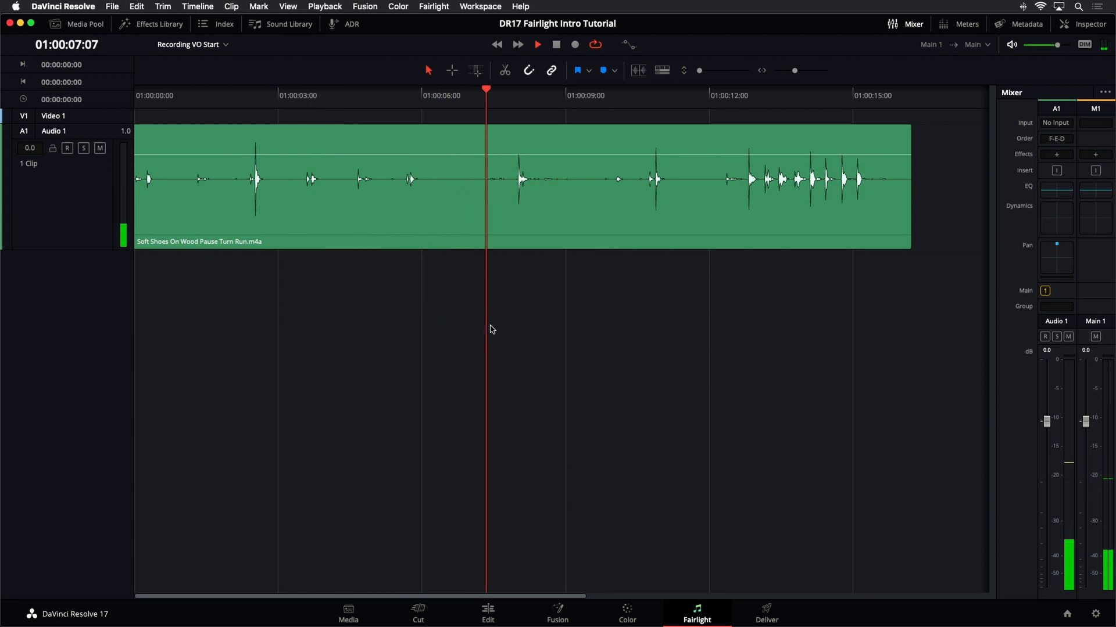
pyautogui.press('space')
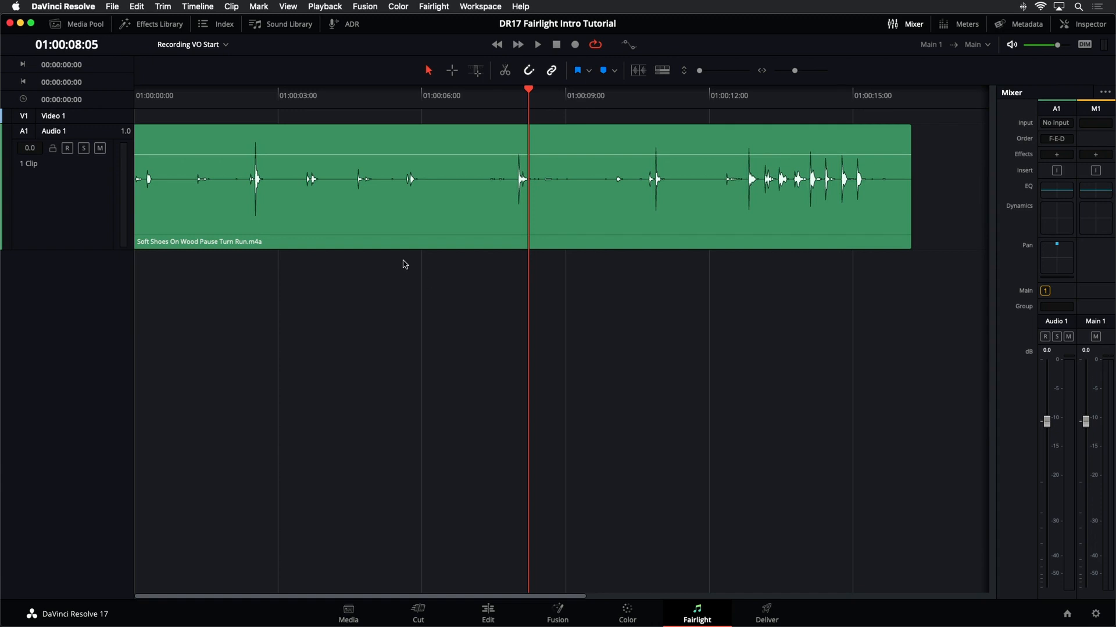
# - Add a Reverb effect from the effects library to the Audio 1 track and reposition its plug-in window
pyautogui.click(155, 26)
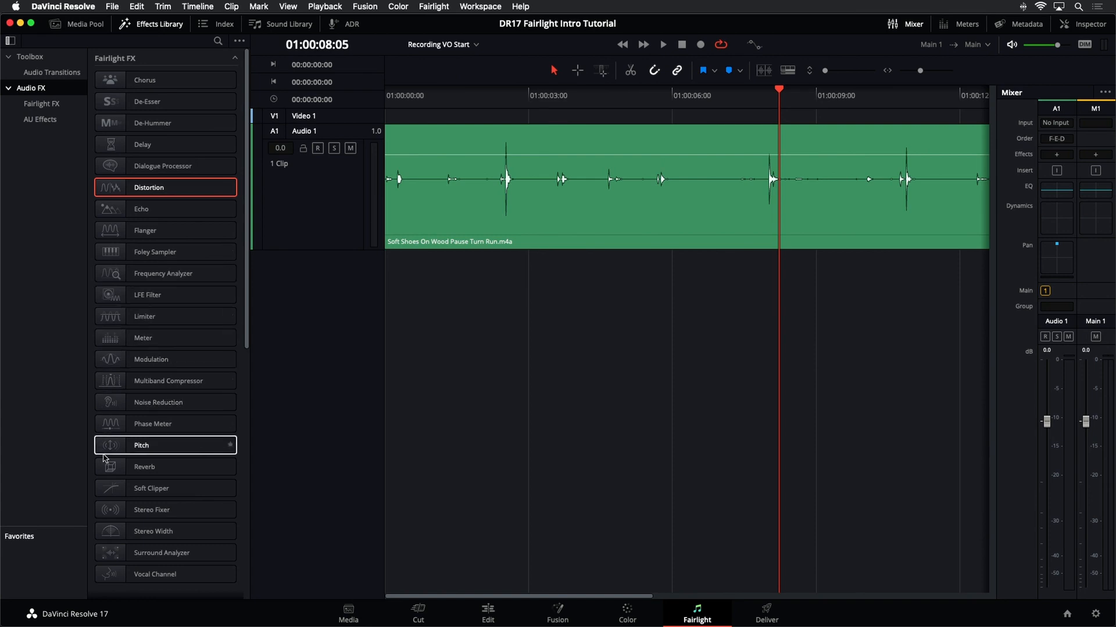
pyautogui.moveTo(122, 467); pyautogui.dragTo(334, 199)
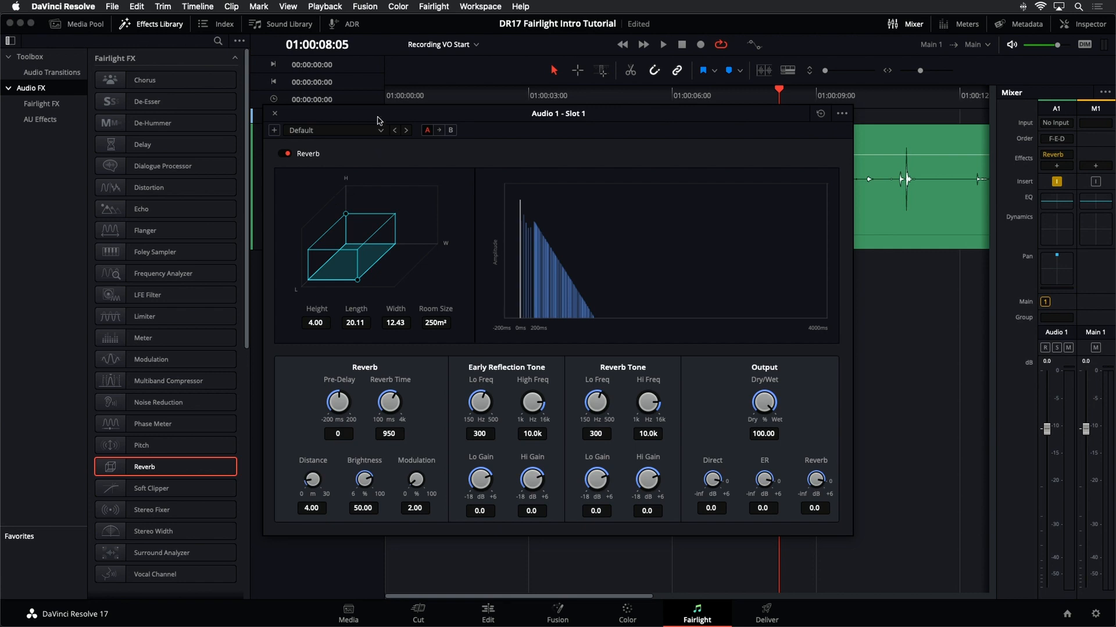
pyautogui.moveTo(379, 120); pyautogui.dragTo(466, 142)
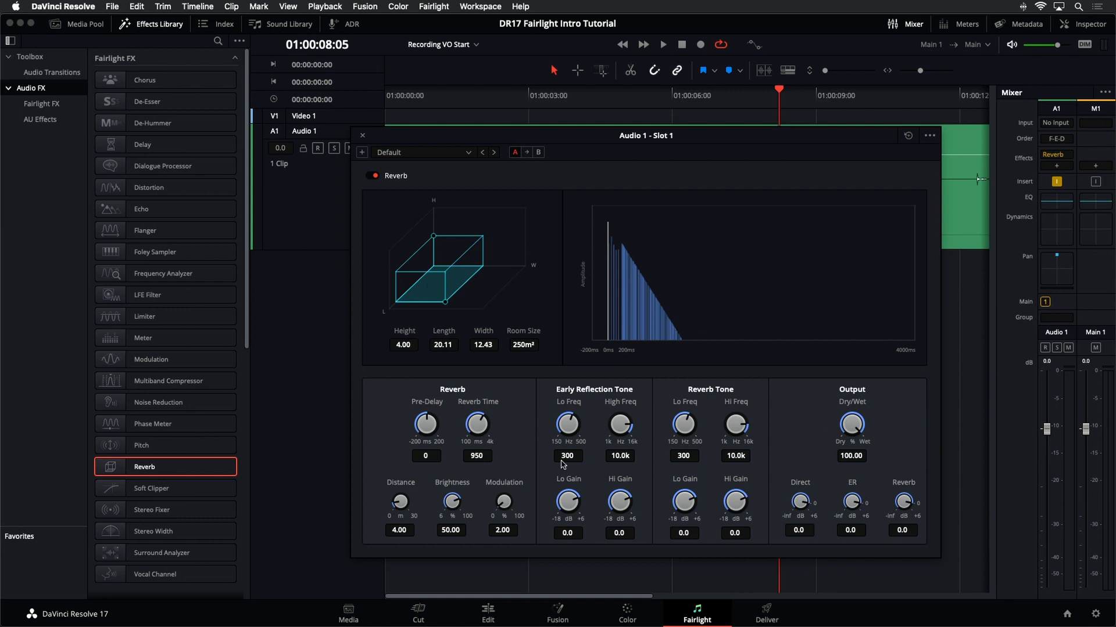
pyautogui.moveTo(523, 143); pyautogui.dragTo(547, 219)
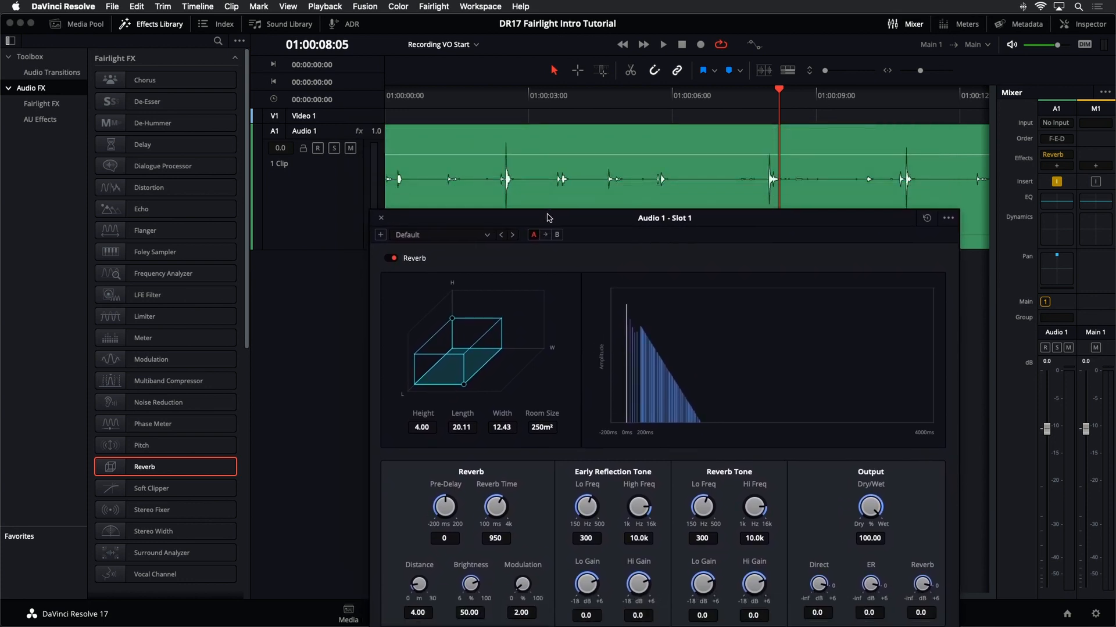
# - Audition the default reverb during playback and apply the Bathroom reverb preset
pyautogui.press('space')
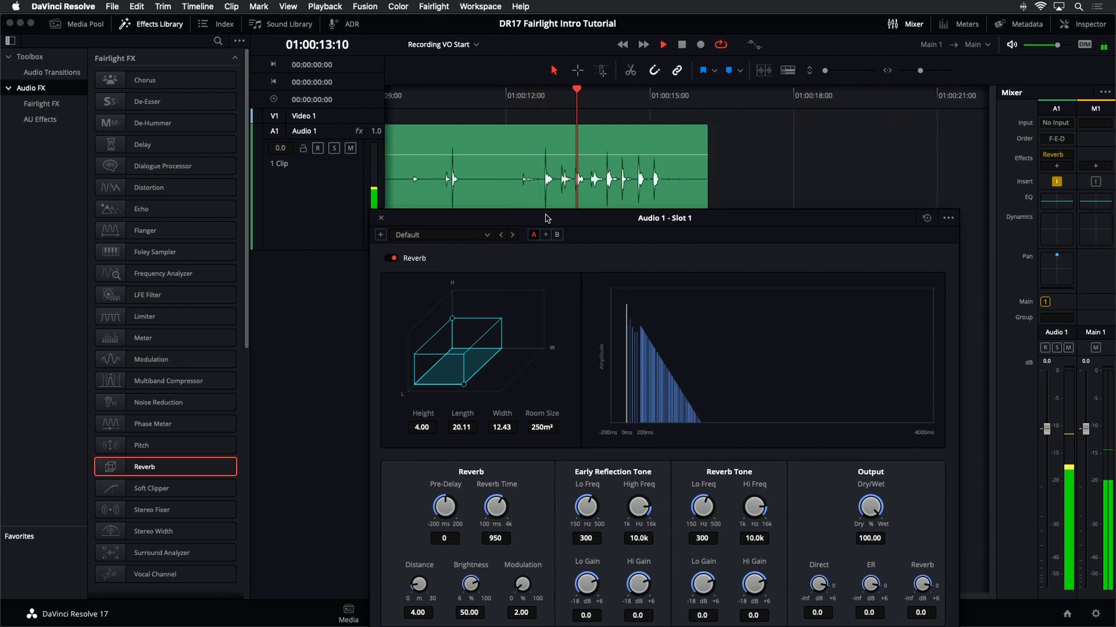
pyautogui.press('space')
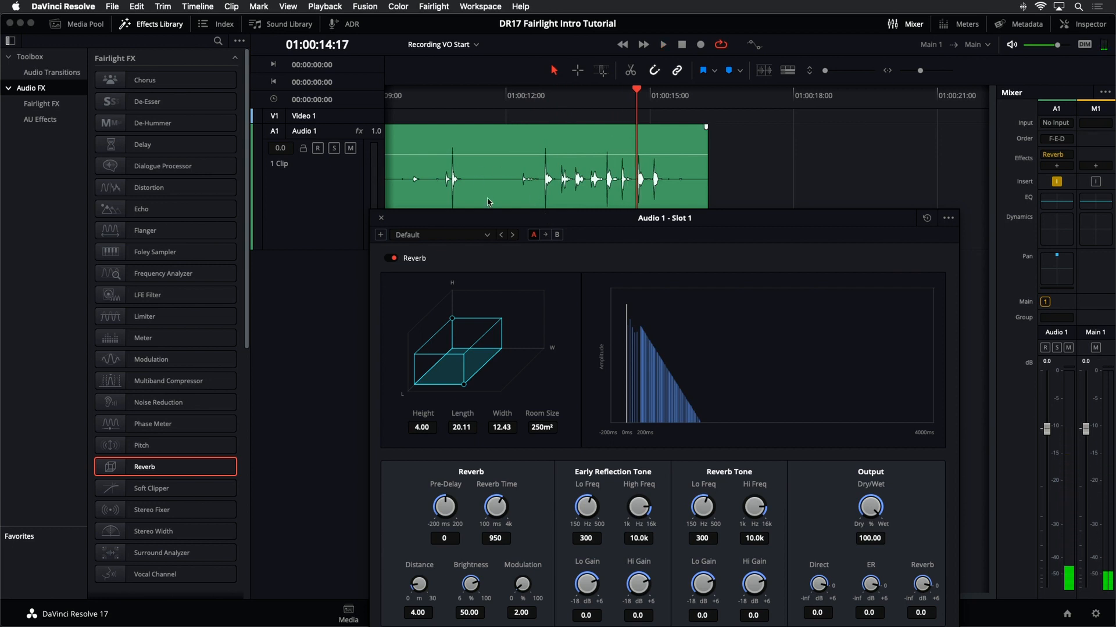
pyautogui.click(458, 239)
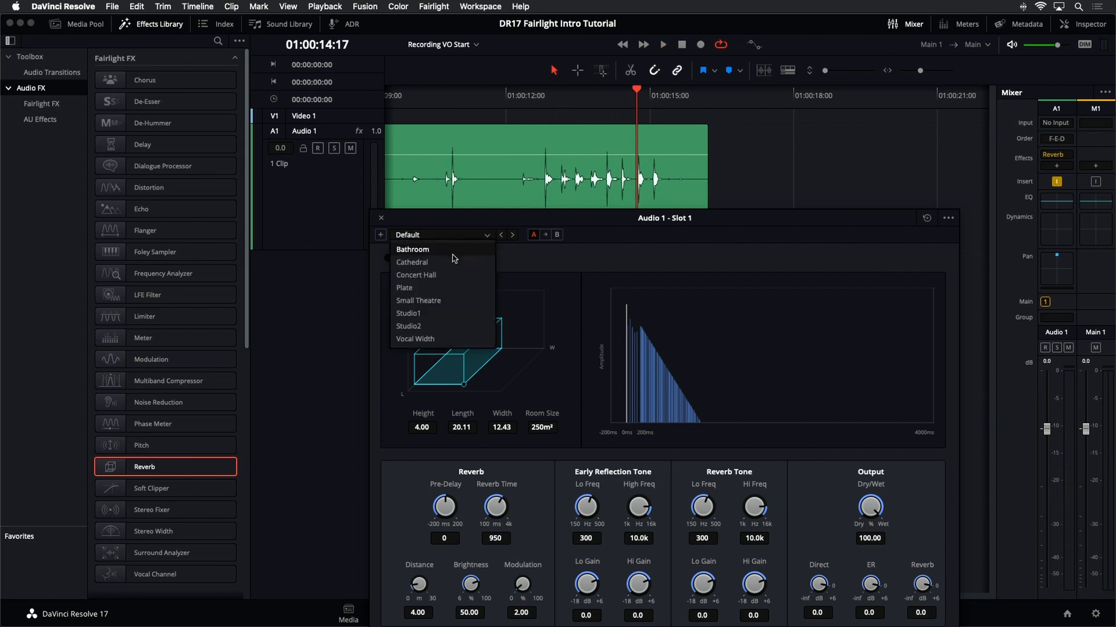
pyautogui.click(435, 249)
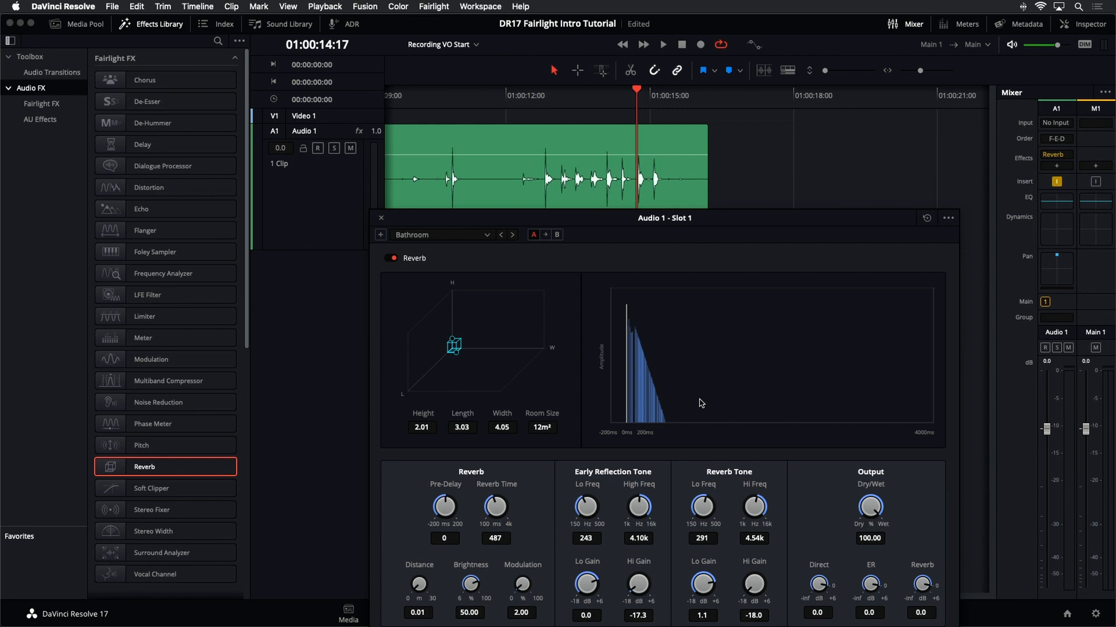
# - Audition the Bathroom preset during playback and switch the reverb to the Cathedral preset
pyautogui.press('space')
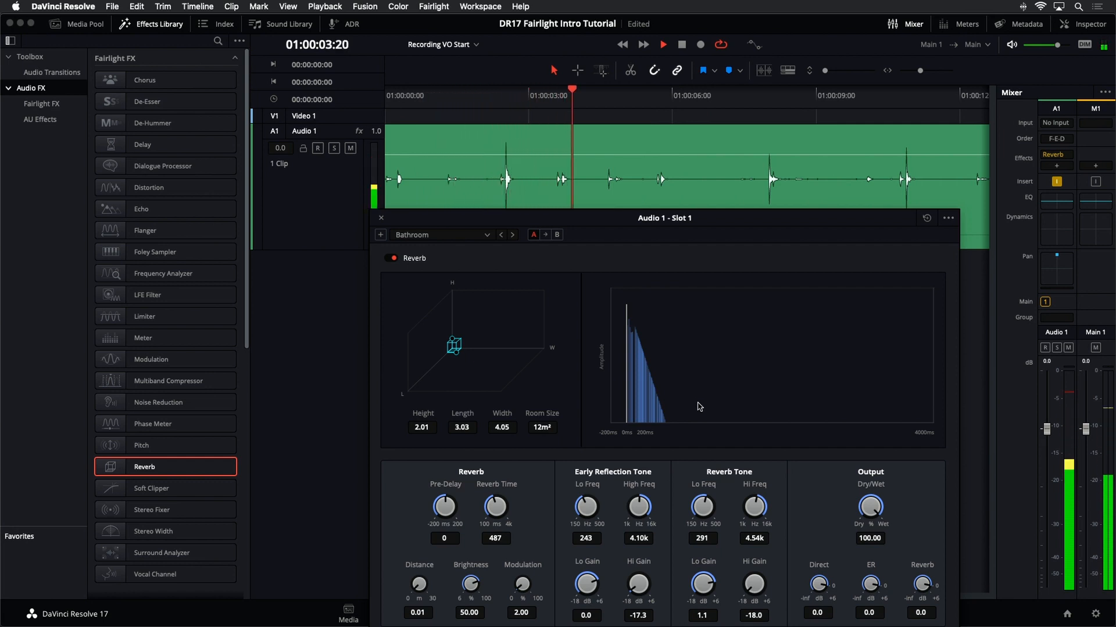
pyautogui.press('space')
pyautogui.click(447, 235)
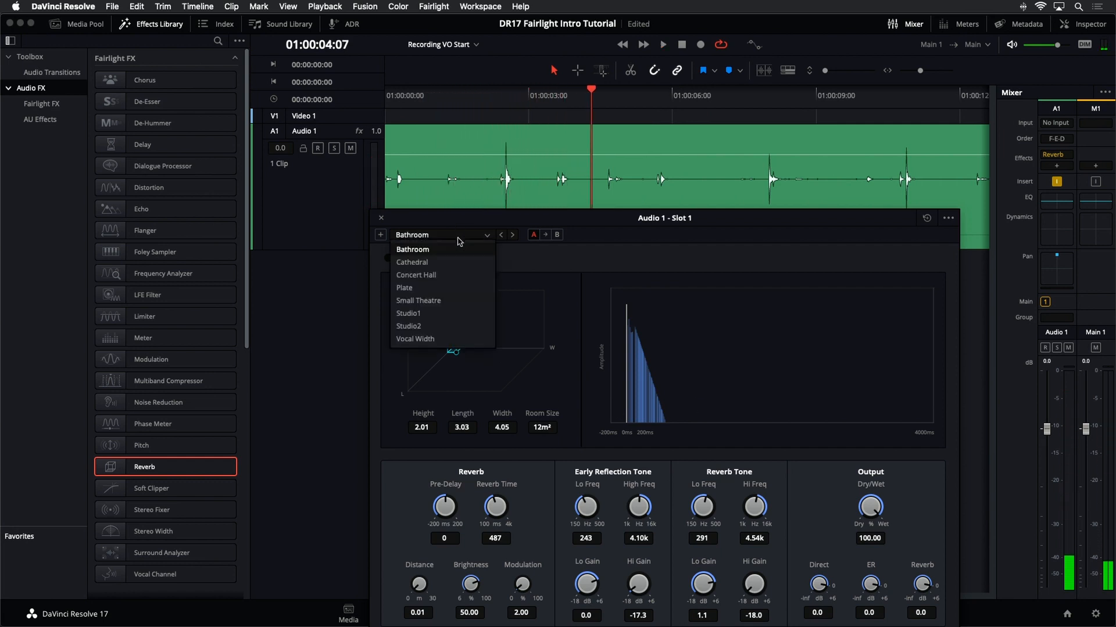
pyautogui.click(453, 265)
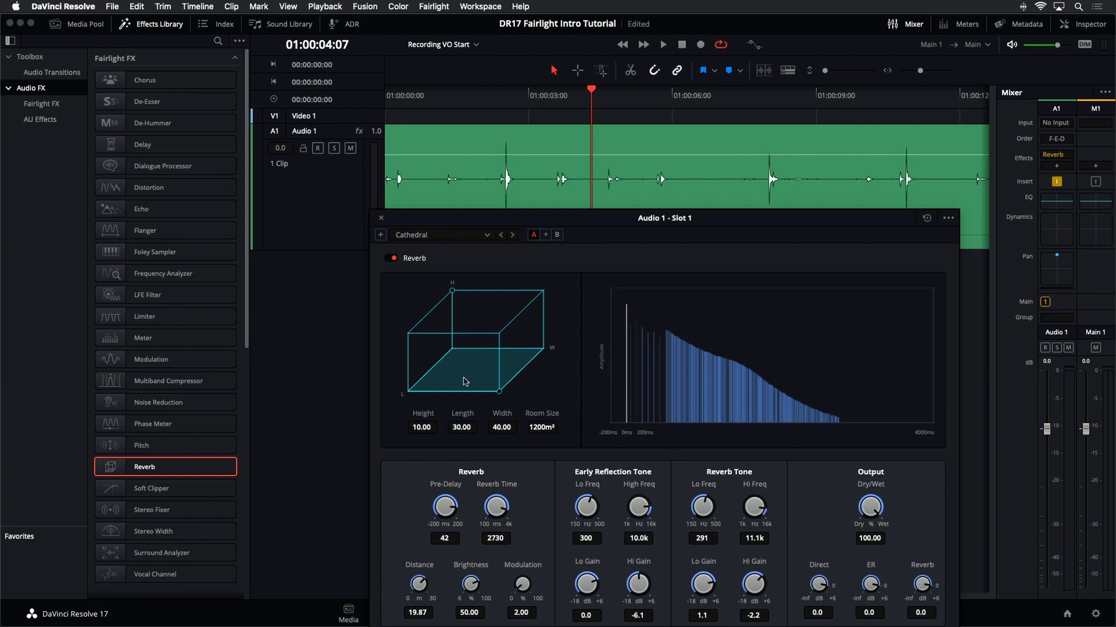
# - Audition the Cathedral preset during playback and switch the reverb to the Studio2 preset
pyautogui.press('space')
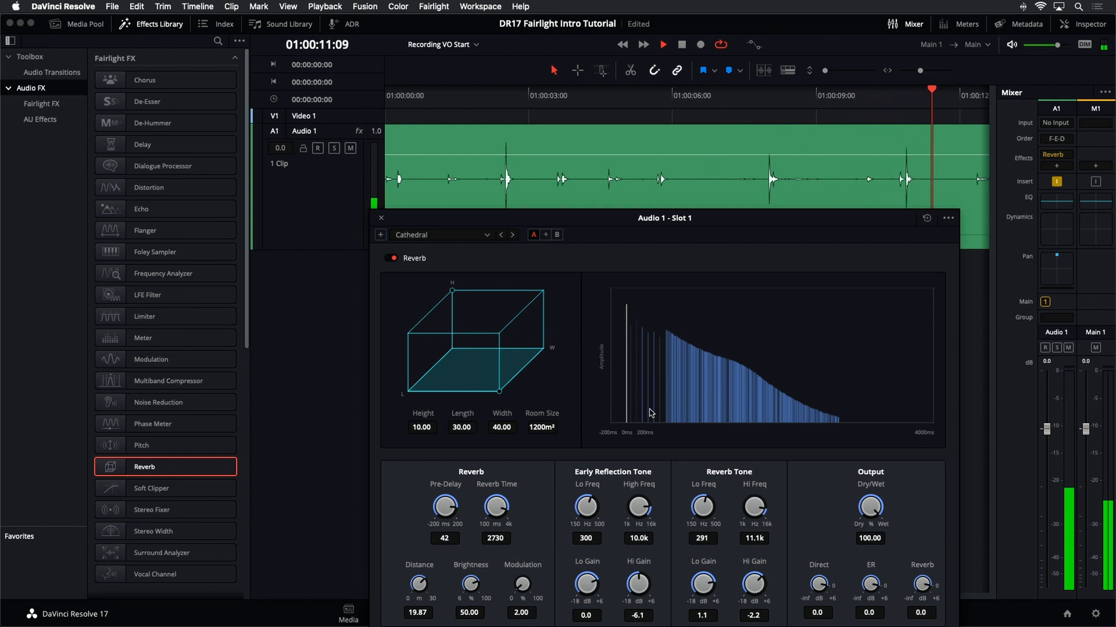
pyautogui.press('space')
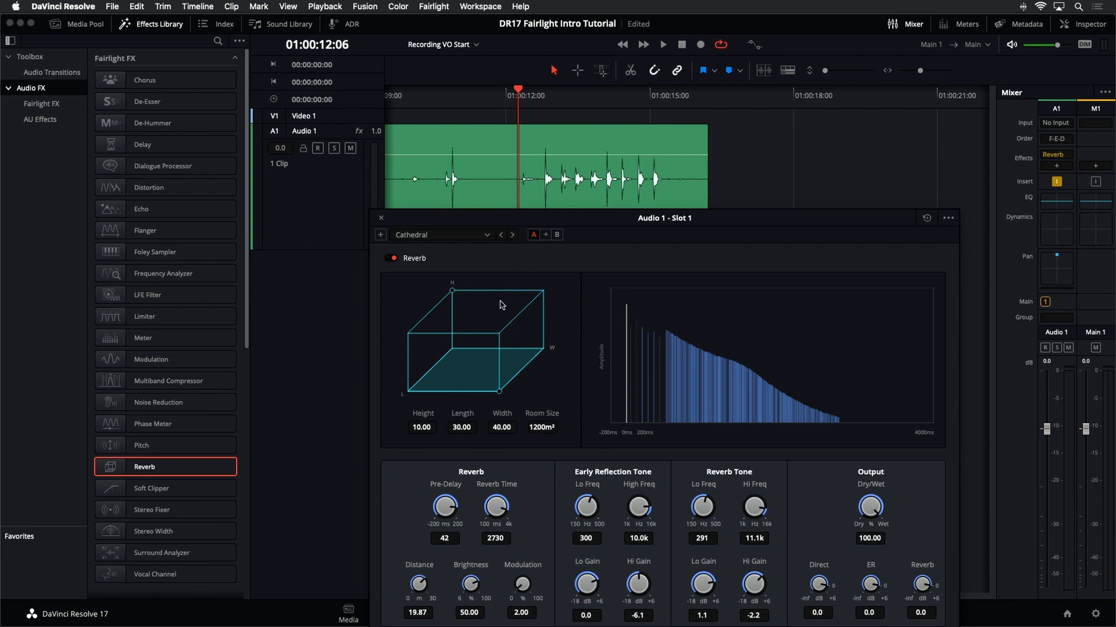
pyautogui.click(487, 235)
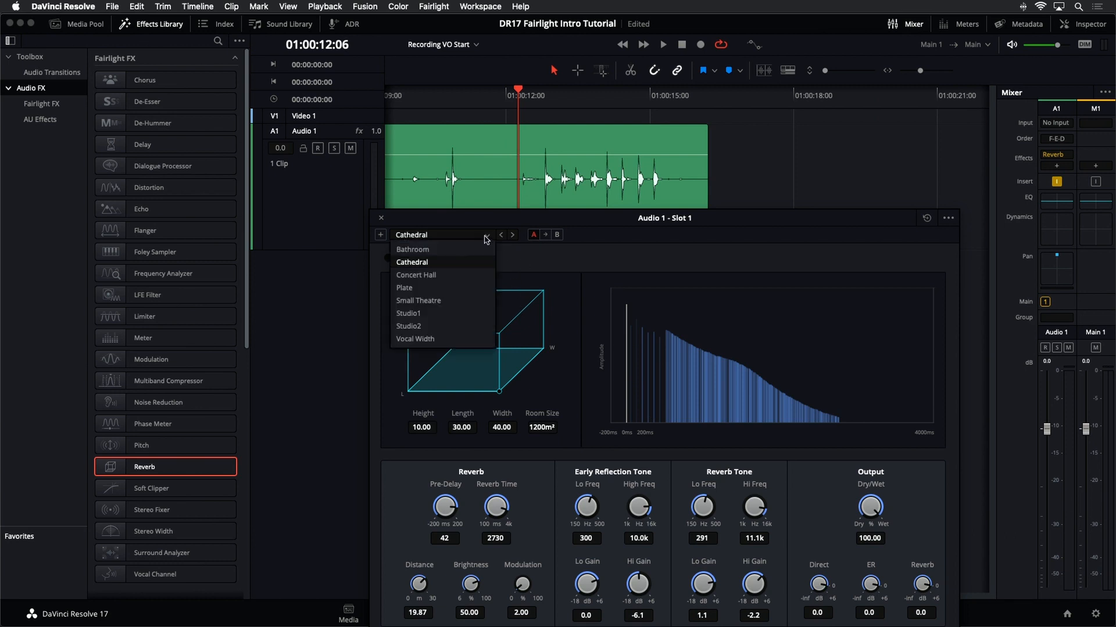
pyautogui.click(447, 326)
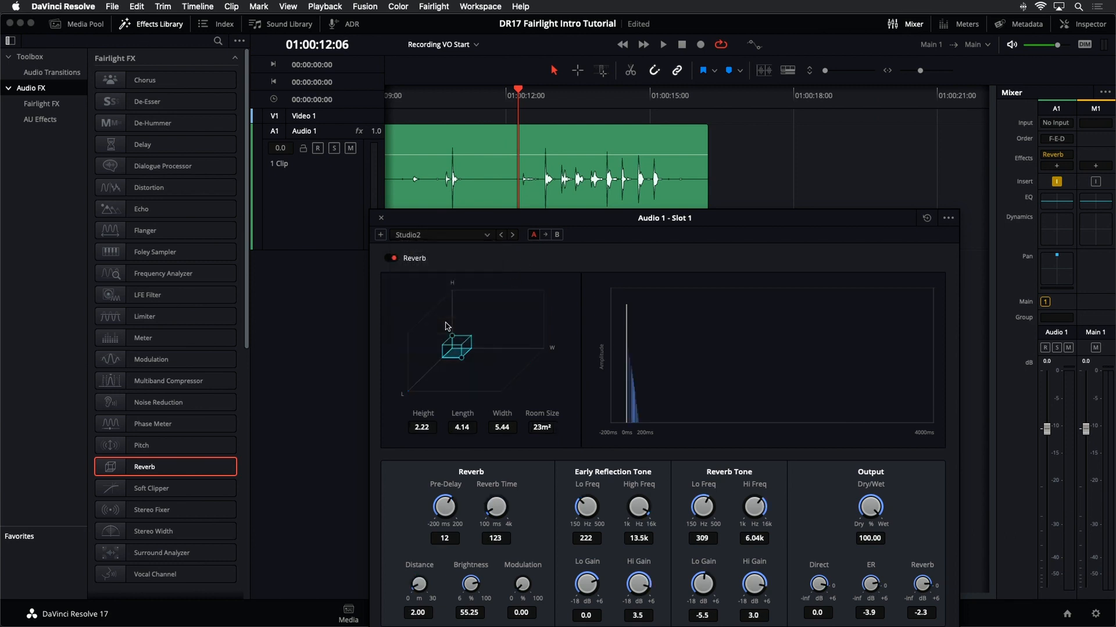
# - Audition the Studio2 reverb preset during playback with the plug-in window moved up
pyautogui.press('space')
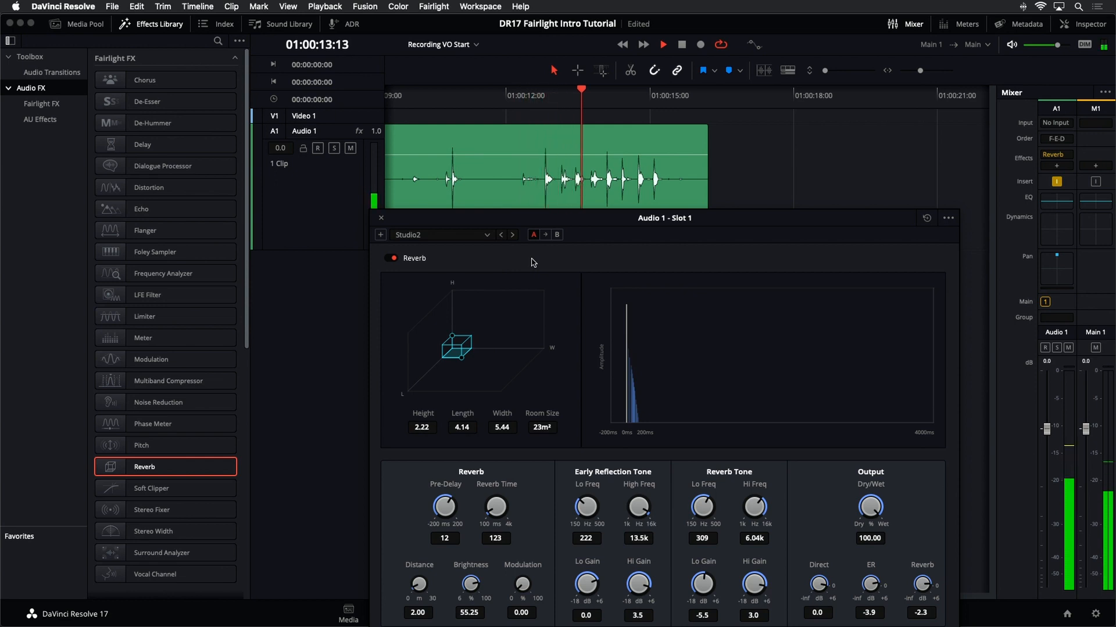
pyautogui.press('space')
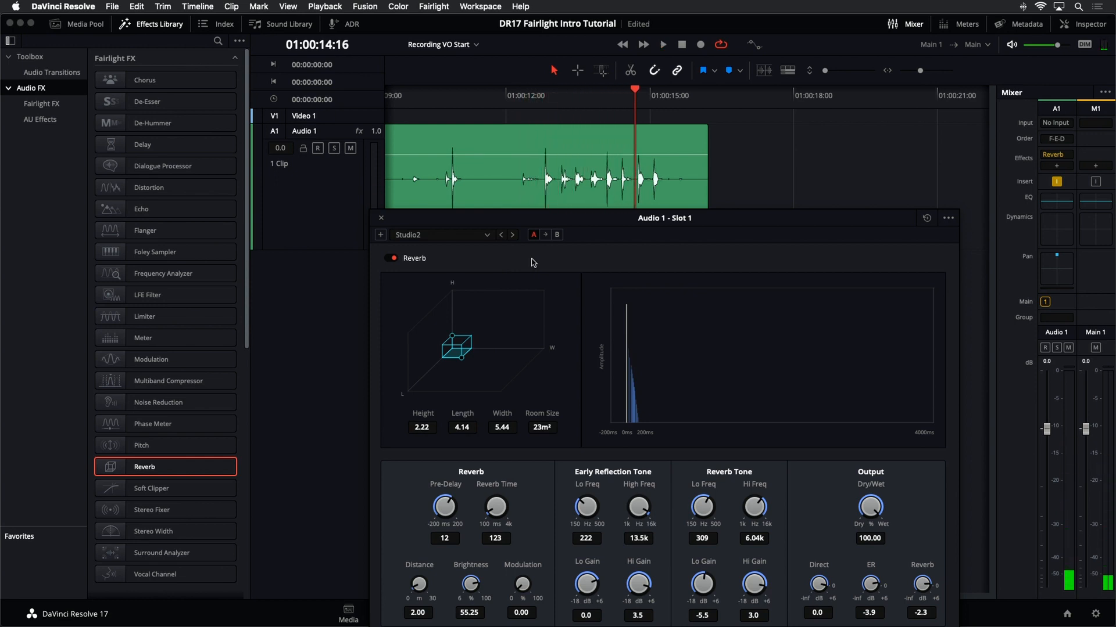
pyautogui.moveTo(509, 227); pyautogui.dragTo(524, 173)
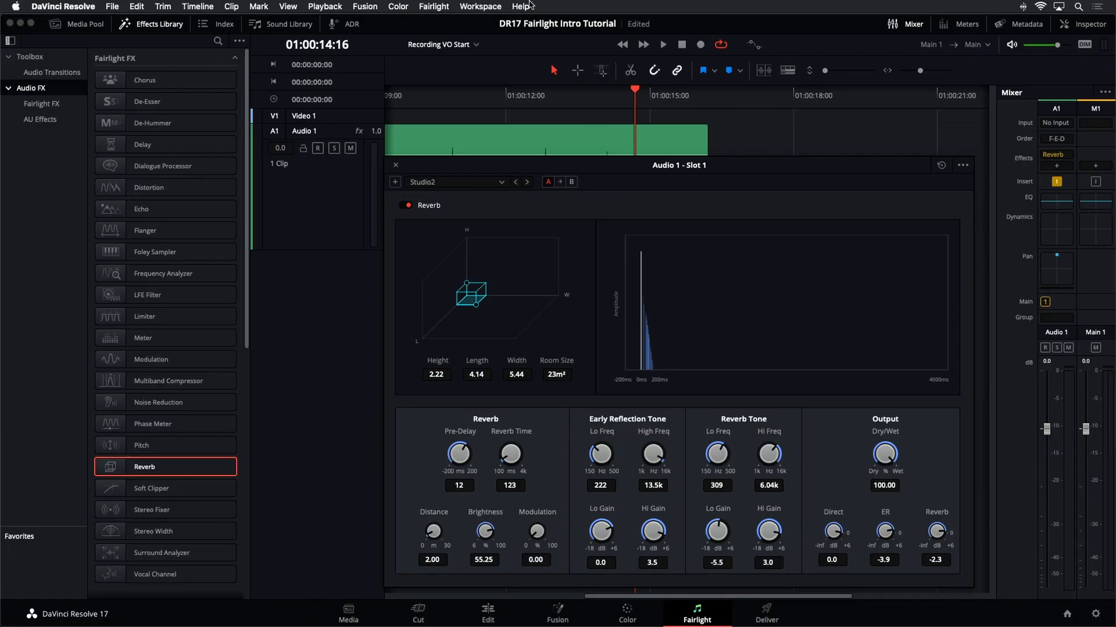
pyautogui.click(531, 5)
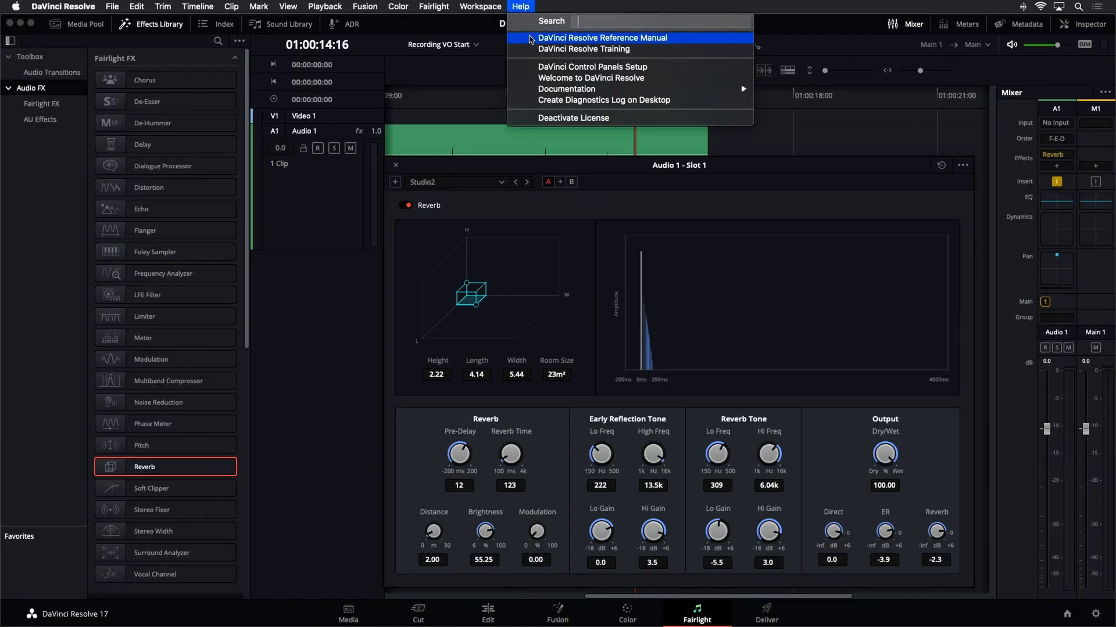
pyautogui.click(465, 90)
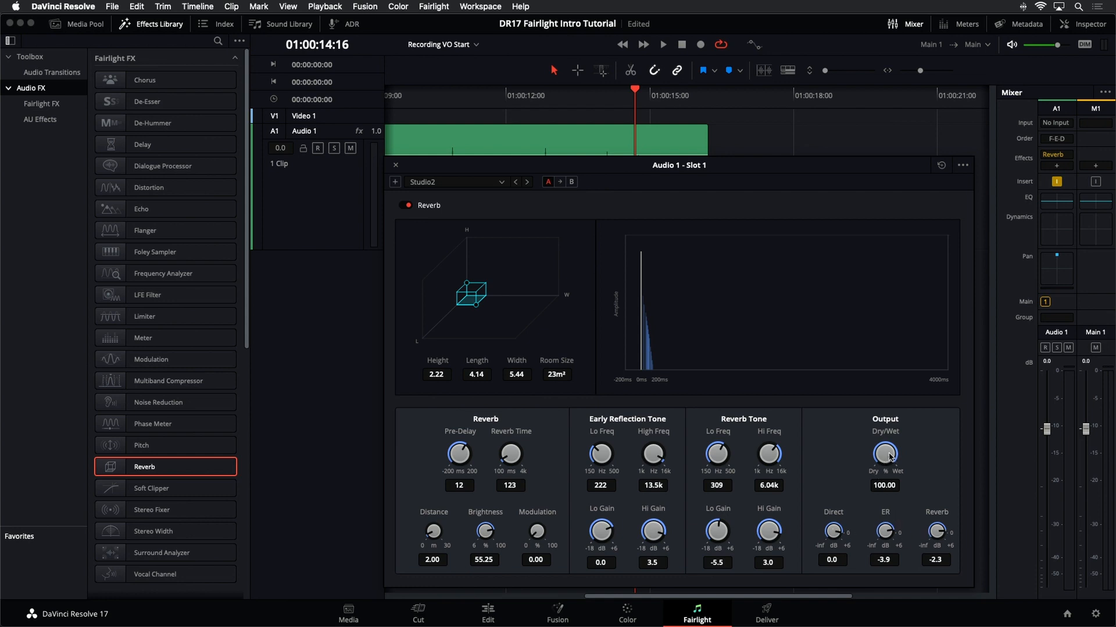
# - Reapply the Cathedral reverb preset and lower the Reverb output level to -8.2 dB
pyautogui.scroll(5, 886, 454)
pyautogui.scroll(1, 898, 453)
pyautogui.click(495, 184)
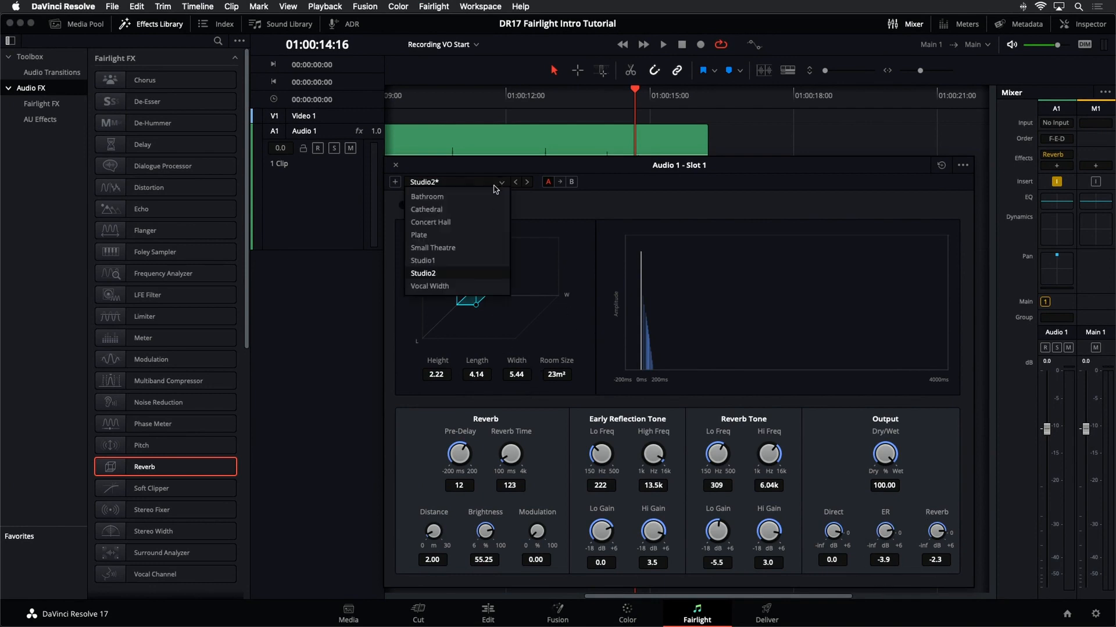
pyautogui.click(492, 210)
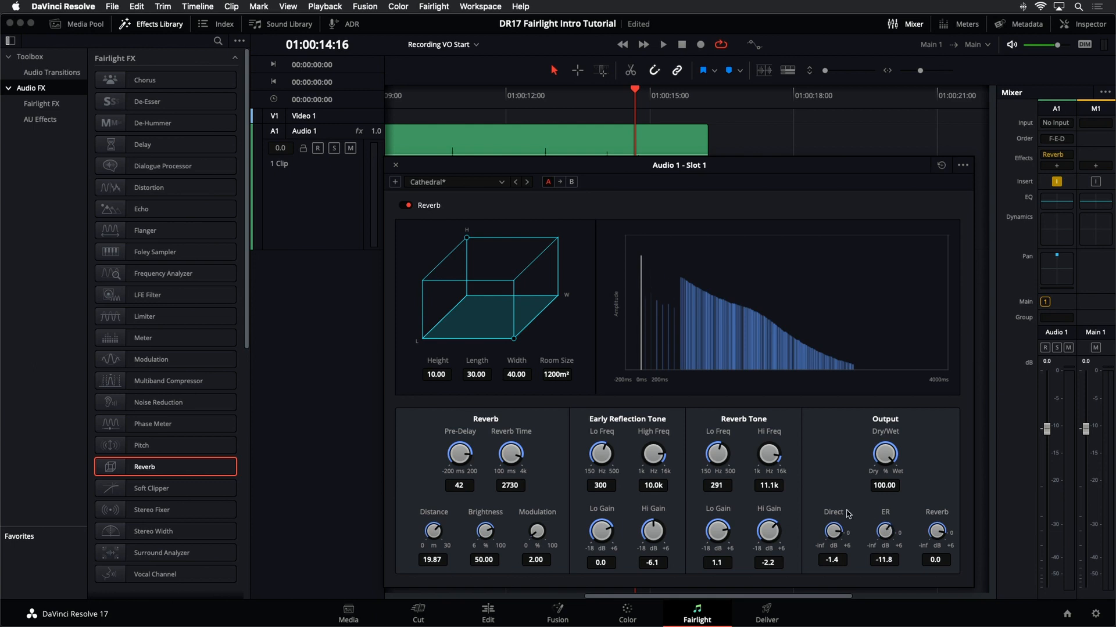
pyautogui.moveTo(937, 534); pyautogui.dragTo(904, 533)
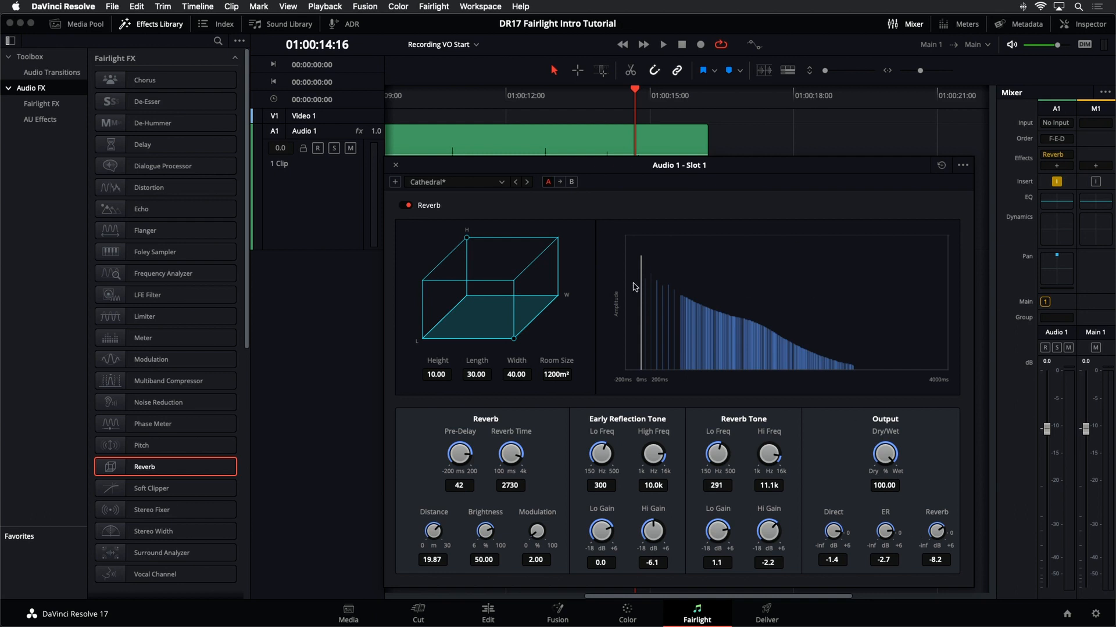
# - Switch the reverb preset to Concert Hall and back to Cathedral for comparison
pyautogui.click(490, 184)
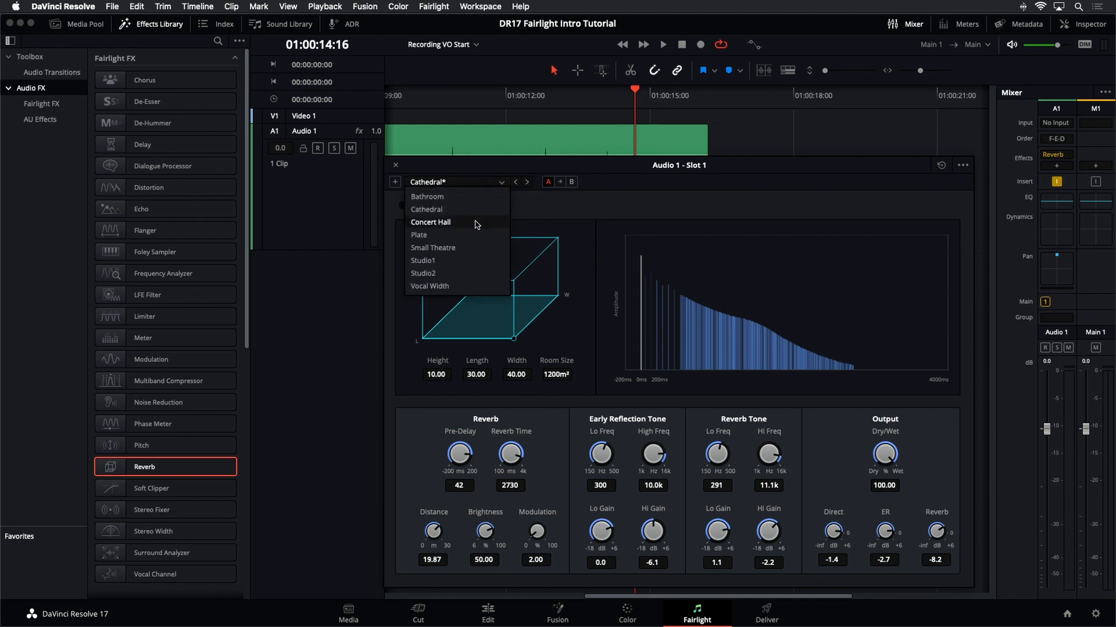
pyautogui.click(459, 208)
pyautogui.click(465, 185)
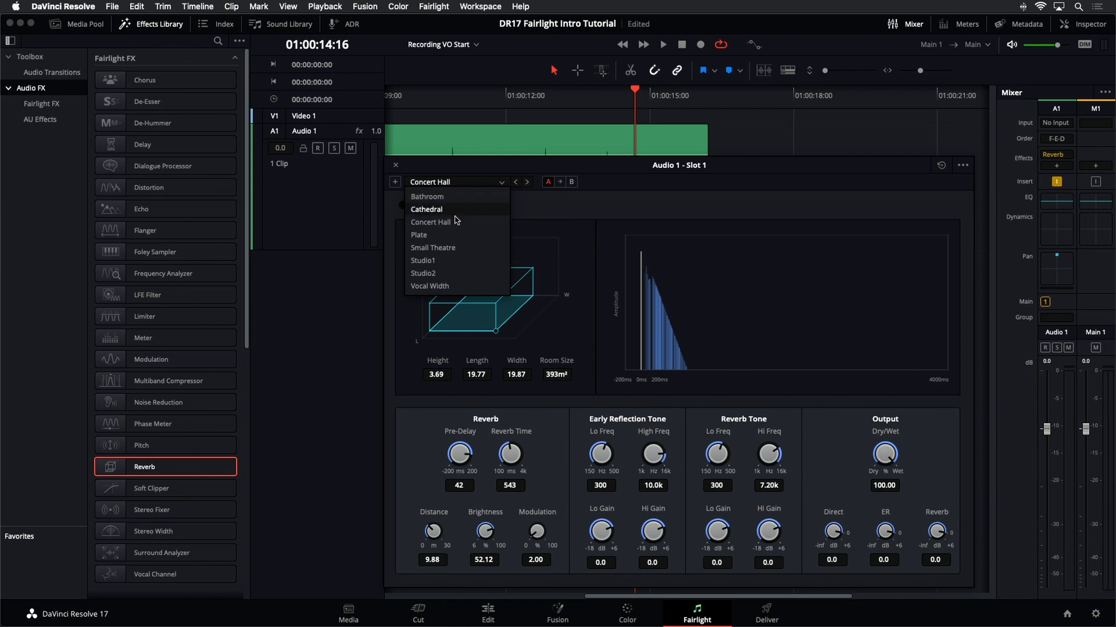
pyautogui.click(454, 211)
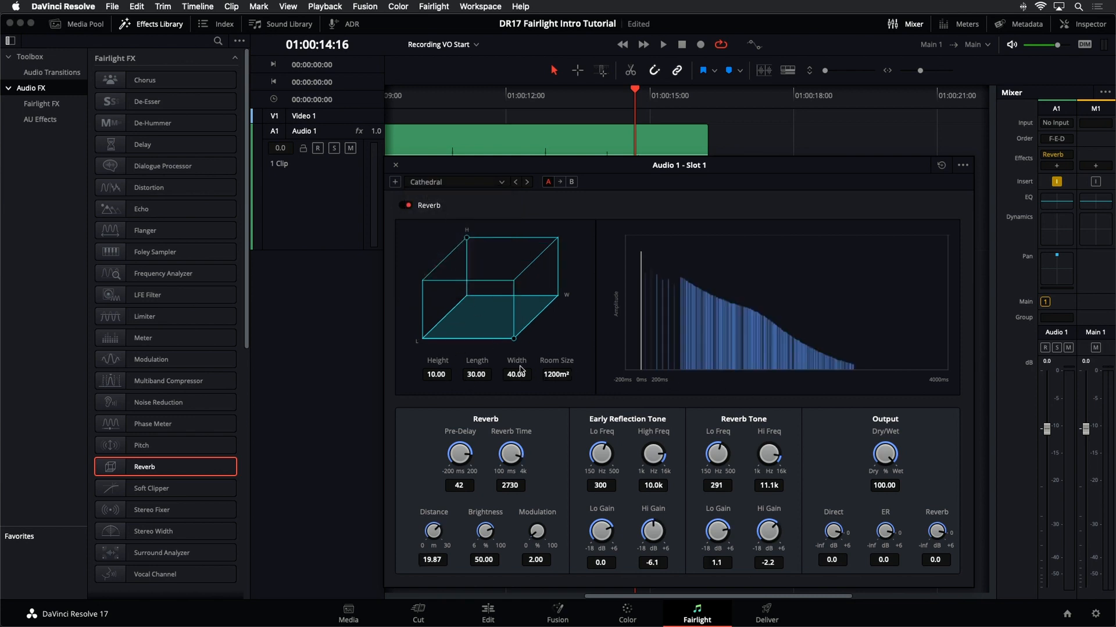
# - Apply the Studio2 reverb preset and close the reverb plug-in window
pyautogui.click(457, 186)
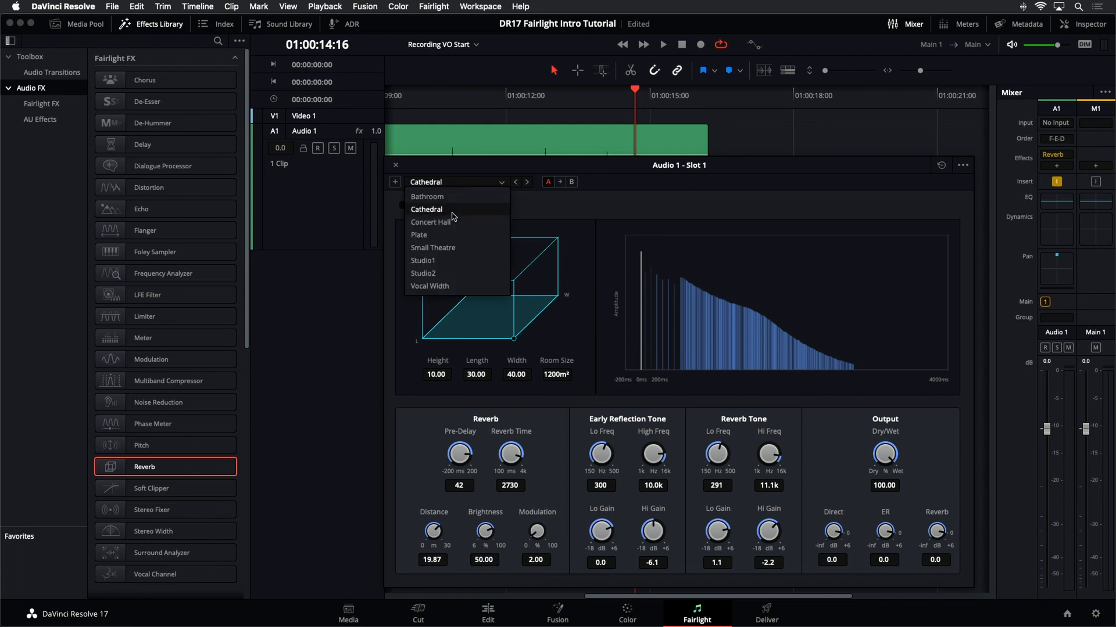
pyautogui.click(447, 275)
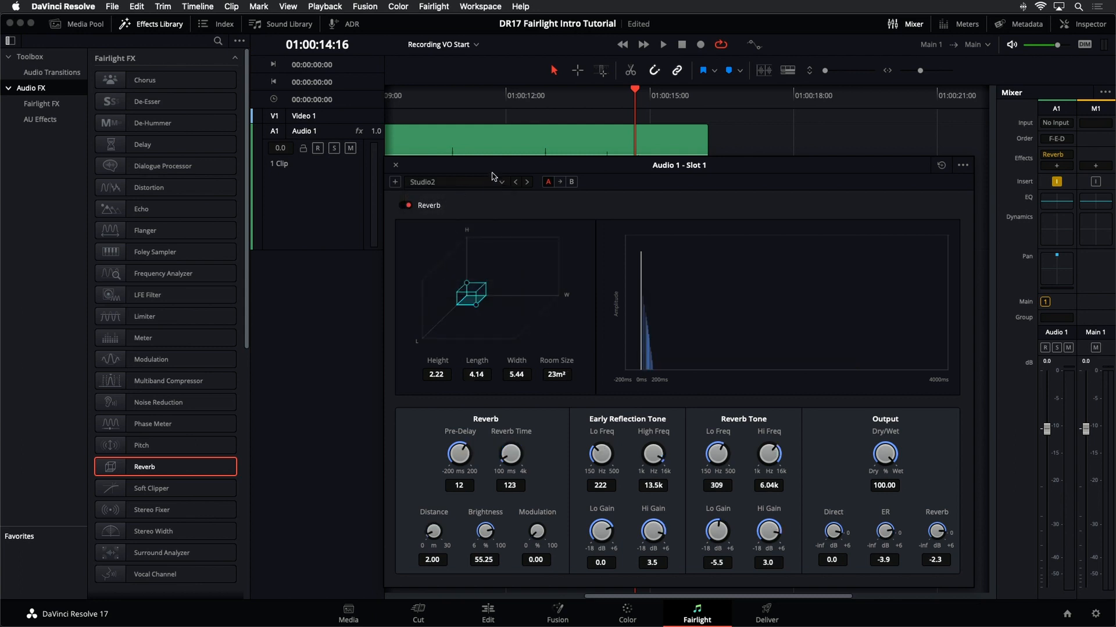
pyautogui.click(395, 167)
pyautogui.click(568, 102)
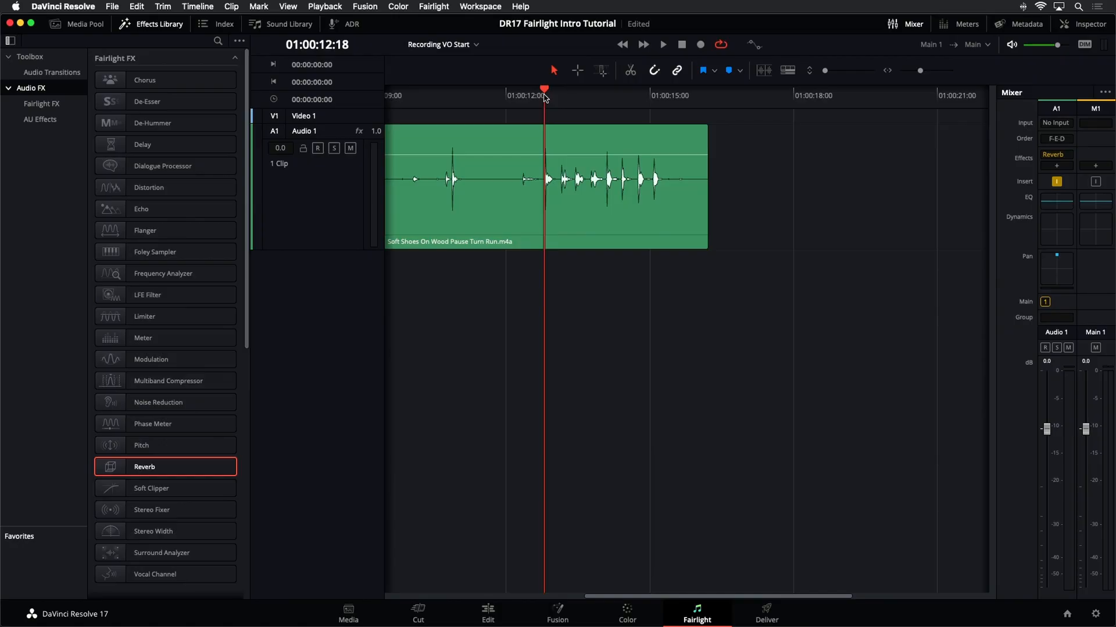
# - Play the footsteps clip and open the Audio 1 track's equalizer window
pyautogui.press('space')
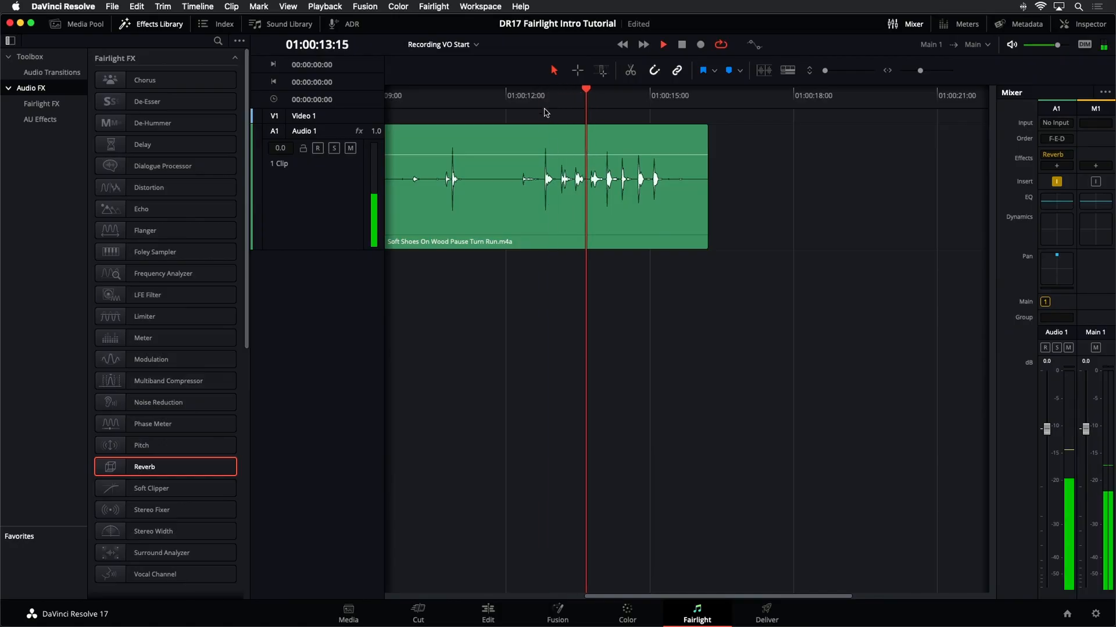
pyautogui.moveTo(556, 155); pyautogui.dragTo(556, 150)
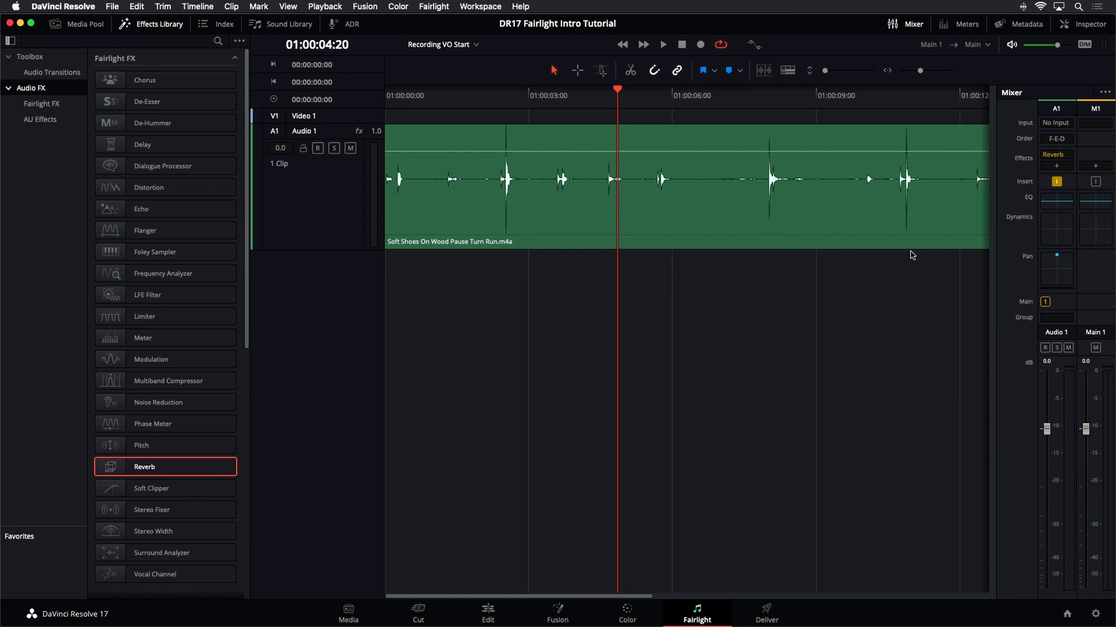
pyautogui.click(1058, 208)
pyautogui.moveTo(752, 172); pyautogui.dragTo(777, 167)
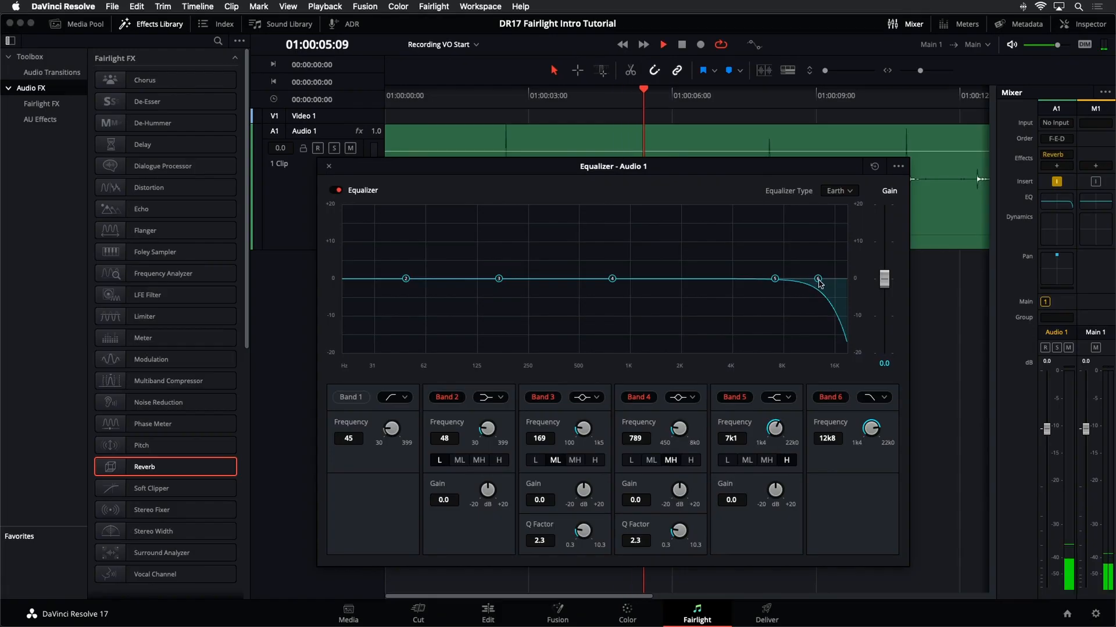
# - Lower the band 6 high-cut, raise the EQ gain to 9.7 dB, and sweep the cutoff down to about 119 Hz
pyautogui.moveTo(819, 282); pyautogui.dragTo(727, 269)
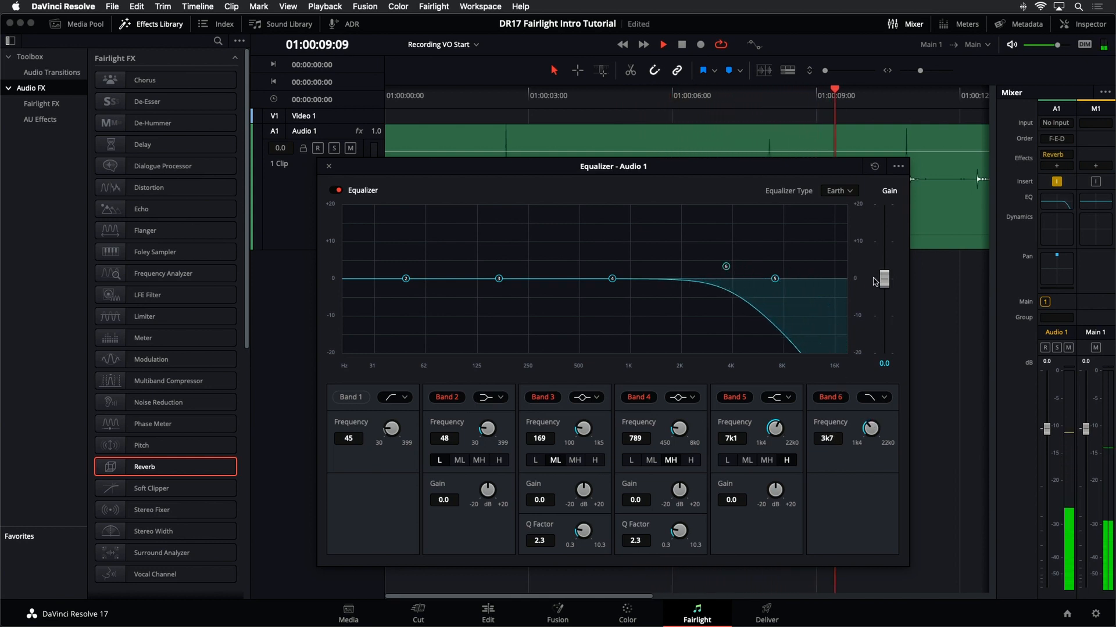
pyautogui.moveTo(882, 279); pyautogui.dragTo(884, 244)
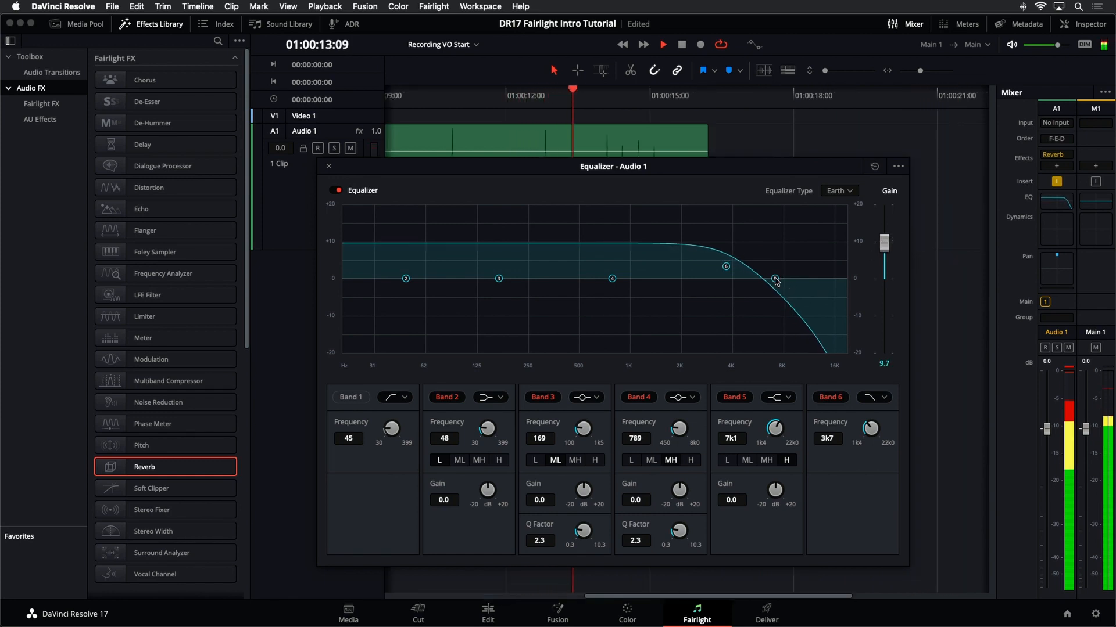
pyautogui.moveTo(777, 281); pyautogui.dragTo(527, 241)
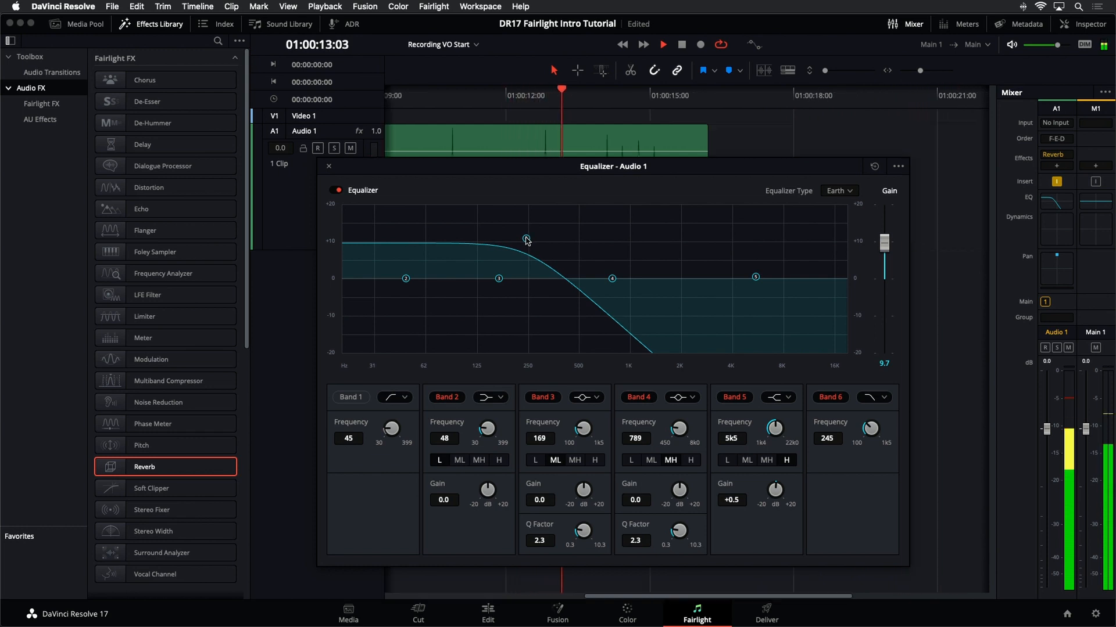
pyautogui.moveTo(527, 241); pyautogui.dragTo(475, 241)
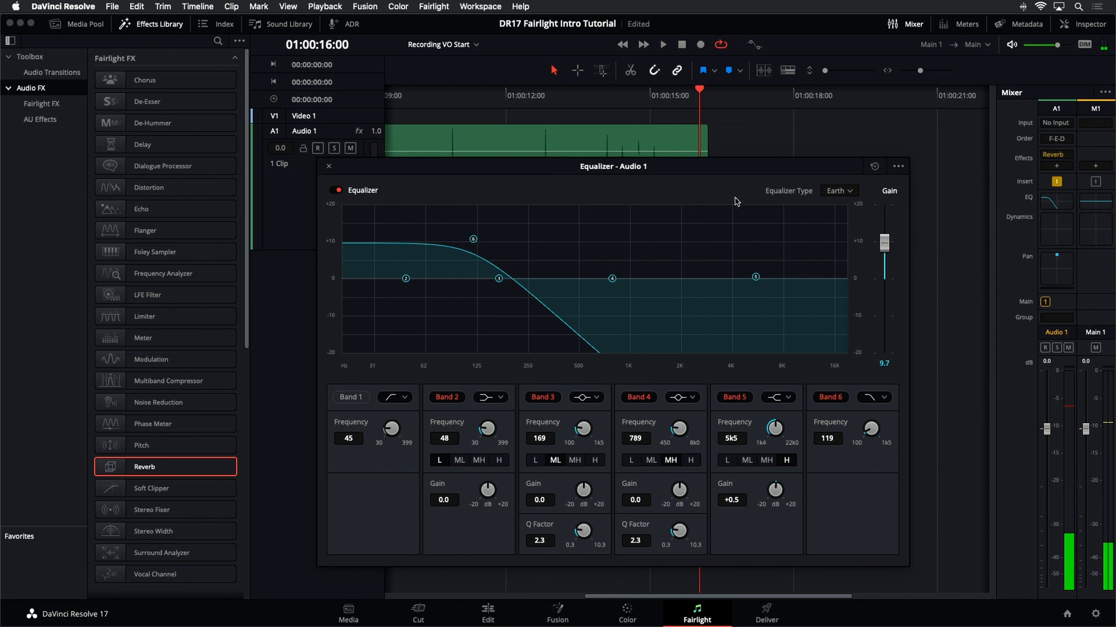
# - Open the reverb plug-in, switch its preset to Cathedral, and close the plug-in window
pyautogui.moveTo(545, 164); pyautogui.dragTo(613, 250)
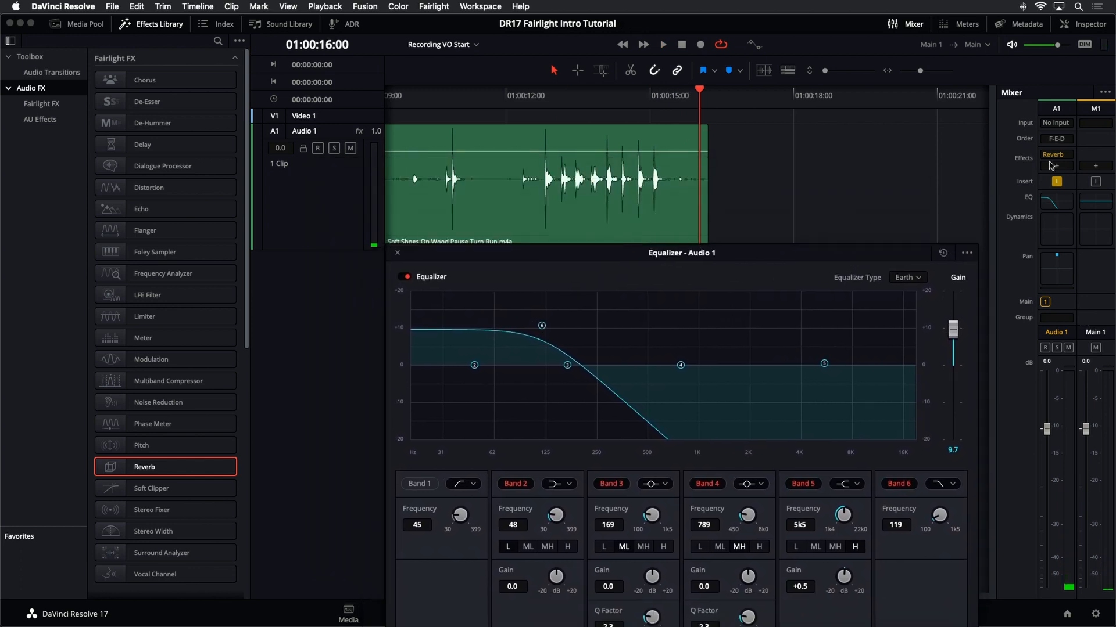
pyautogui.moveTo(1059, 156); pyautogui.dragTo(1057, 156)
pyautogui.click(504, 184)
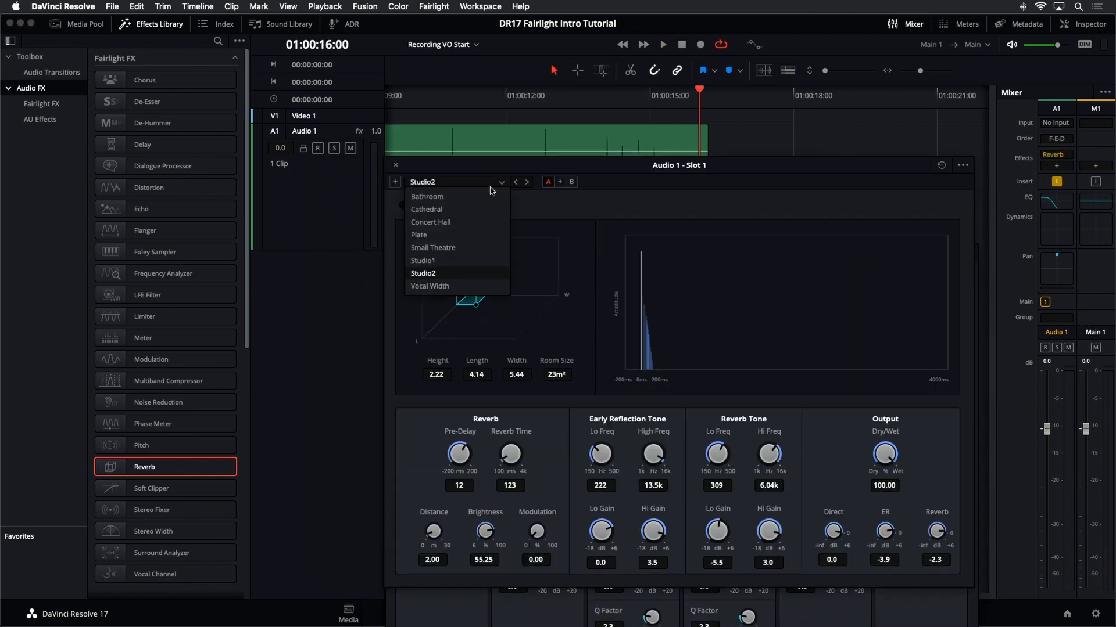
pyautogui.click(483, 210)
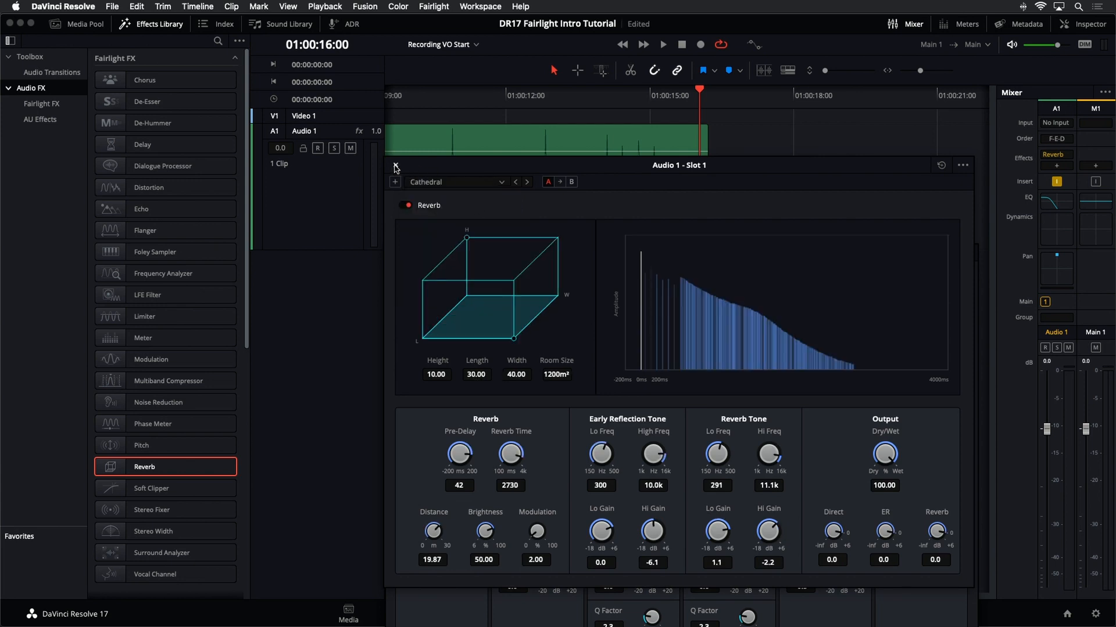
pyautogui.click(395, 166)
# - Replay the clip from the start and move the band 6 high-cut up to about 391 Hz
pyautogui.moveTo(647, 254); pyautogui.dragTo(644, 202)
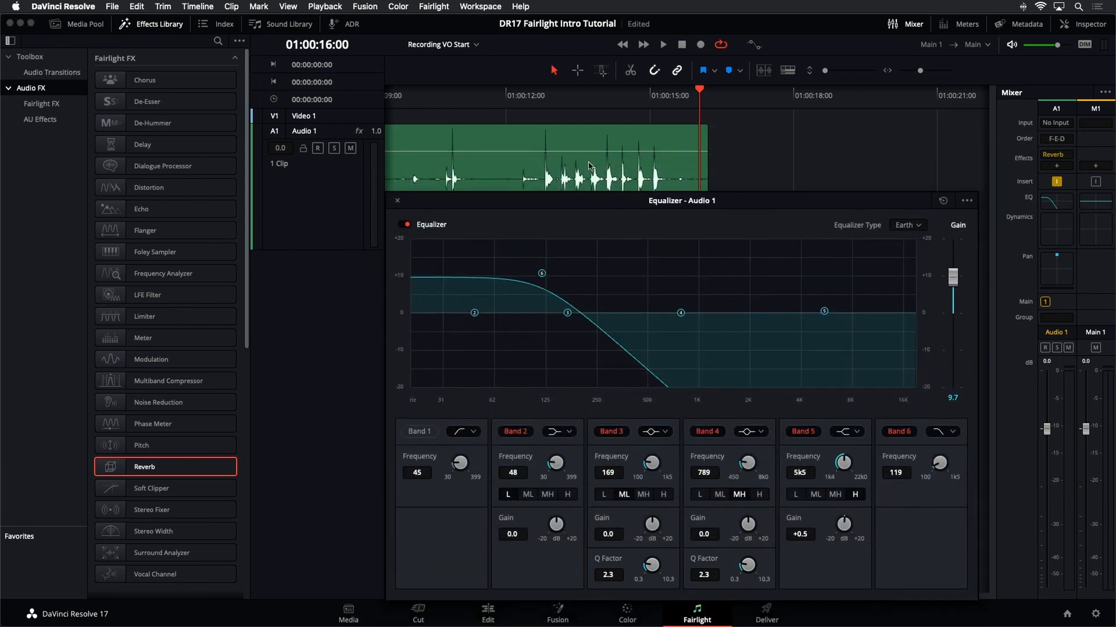
pyautogui.press('Home')
pyautogui.press('space')
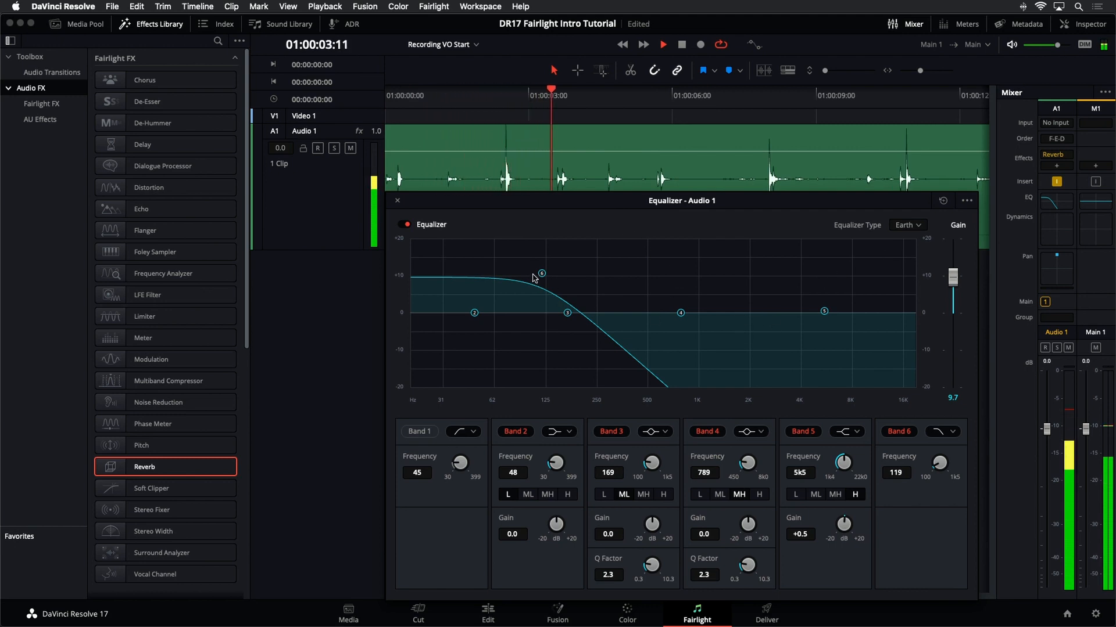
pyautogui.moveTo(540, 274); pyautogui.dragTo(629, 279)
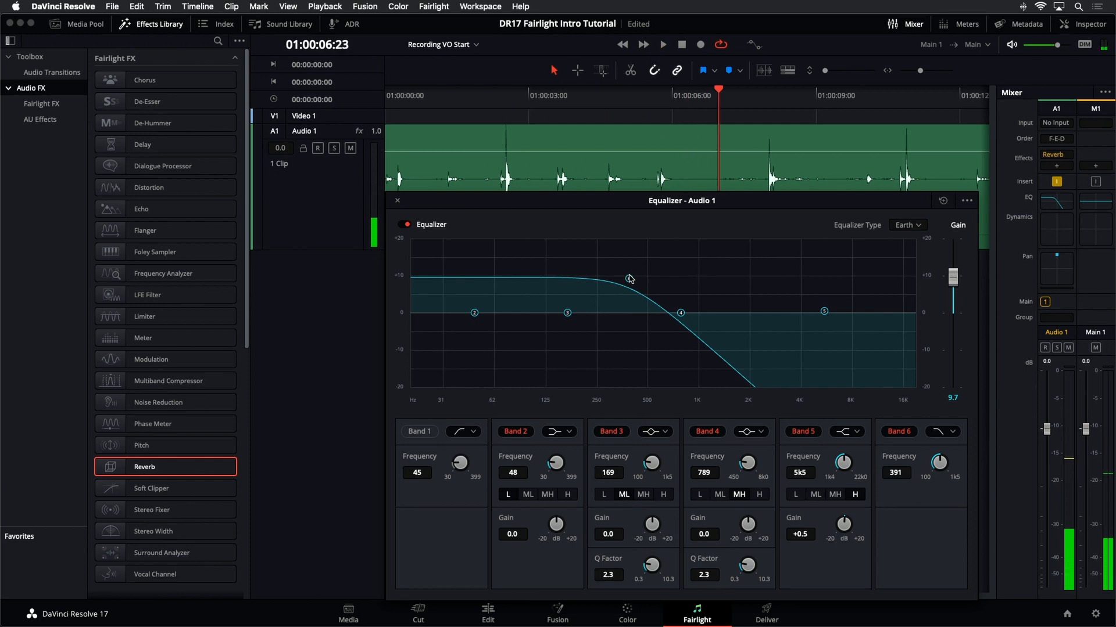